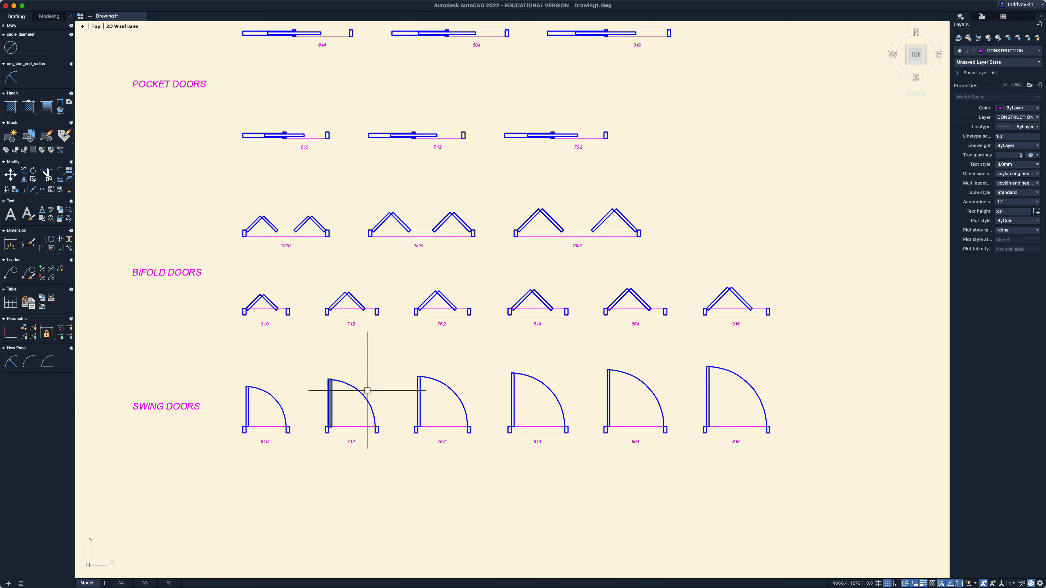
Copy the SWING DOORS label and the left jamb rectangle of the 610 swing door 15000 horizontally to the right.
{"action": "scroll", "coordinate": [450, 365], "scroll_direction": "down", "scroll_amount": 1}
{"action": "middle_click_drag", "start_coordinate": [452, 364], "coordinate": [440, 466]}
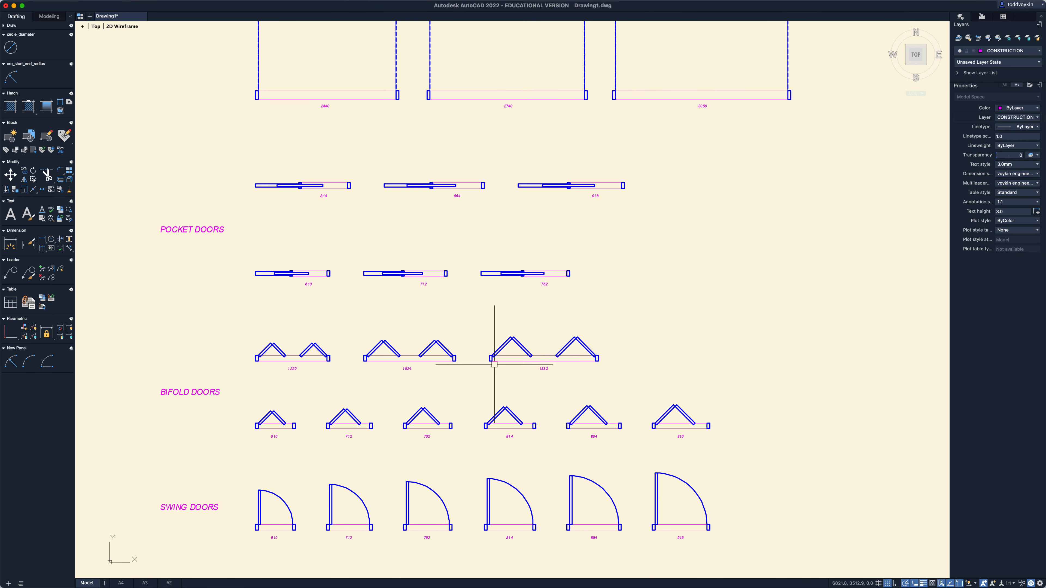
{"action": "middle_click_drag", "start_coordinate": [497, 364], "coordinate": [494, 438]}
{"action": "scroll", "coordinate": [544, 372], "scroll_direction": "down", "scroll_amount": 3}
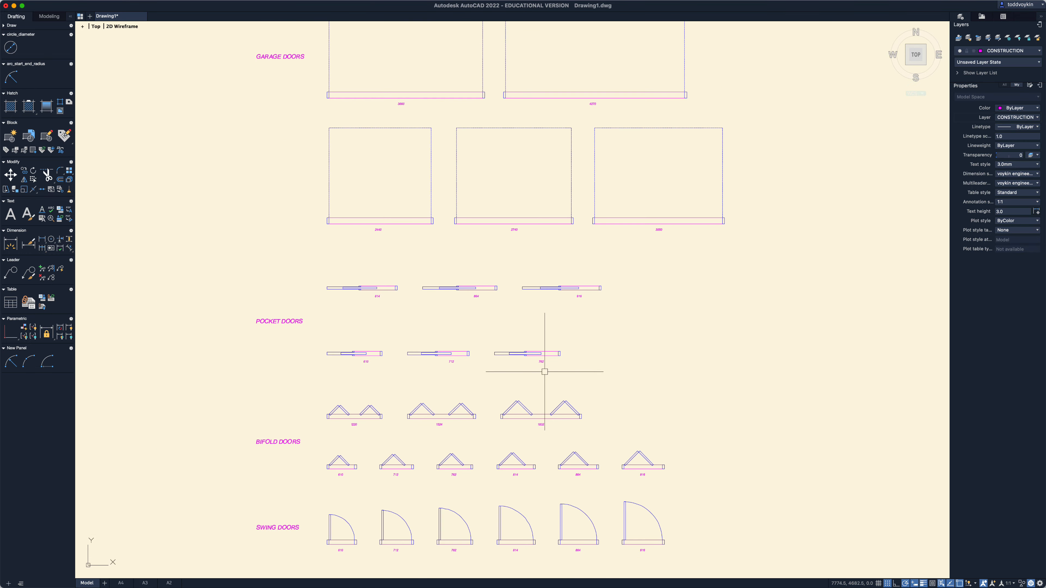
{"action": "mouse_move", "coordinate": [557, 354]}
{"action": "middle_mouse_down"}
{"action": "mouse_move", "coordinate": [542, 373]}
{"action": "mouse_move", "coordinate": [458, 409]}
{"action": "mouse_move", "coordinate": [423, 389]}
{"action": "middle_mouse_up"}
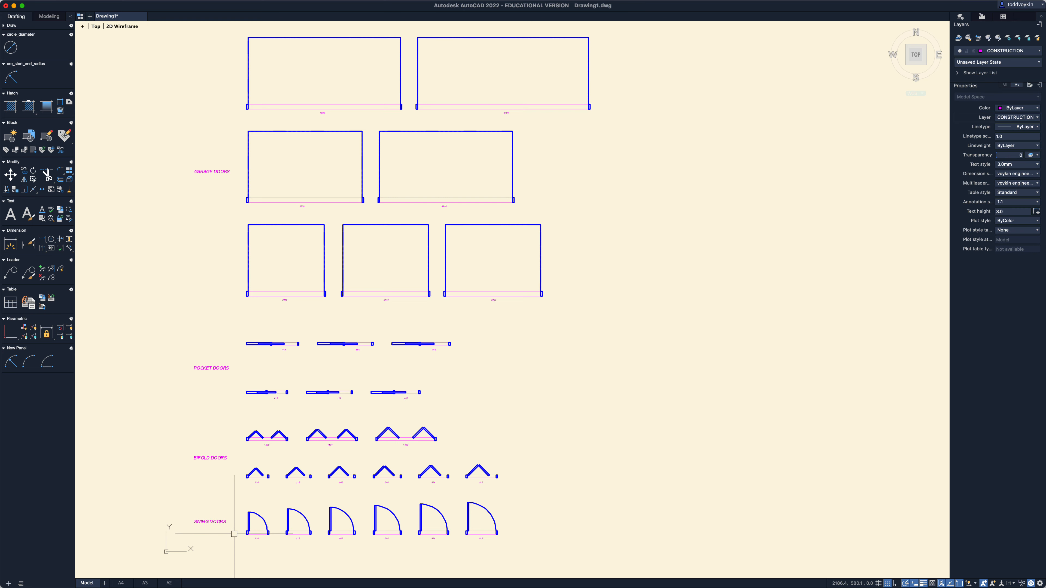
{"action": "scroll", "coordinate": [234, 534], "scroll_direction": "up", "scroll_amount": 3}
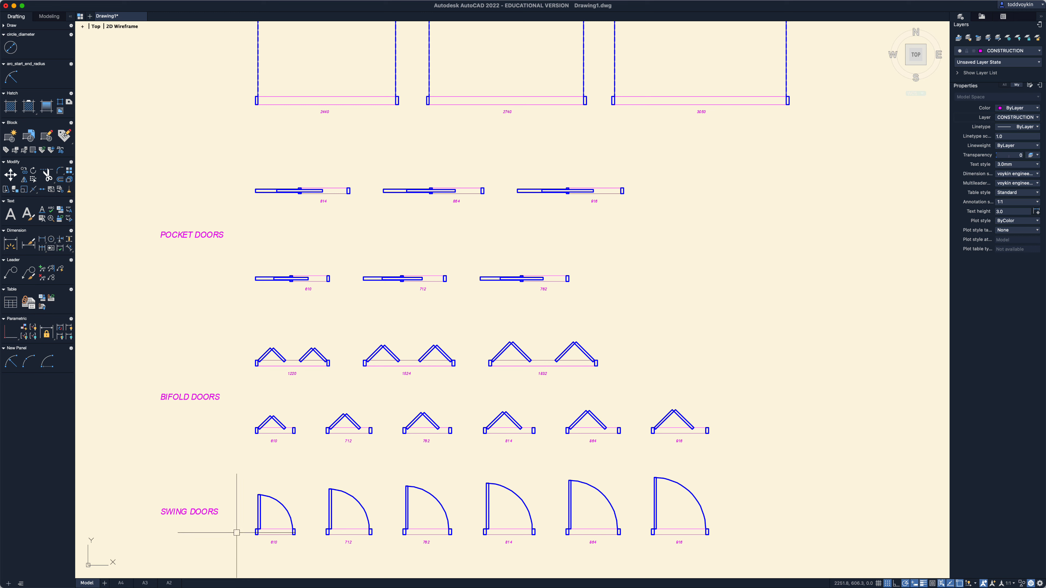
{"action": "type", "text": "co"}
{"action": "key", "text": "Return"}
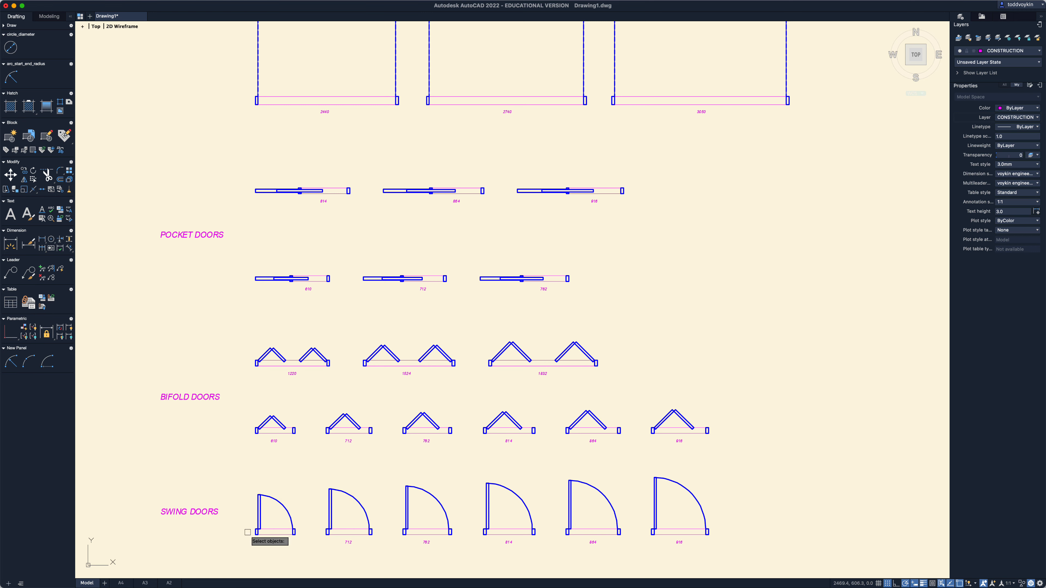
{"action": "left_click", "coordinate": [256, 532]}
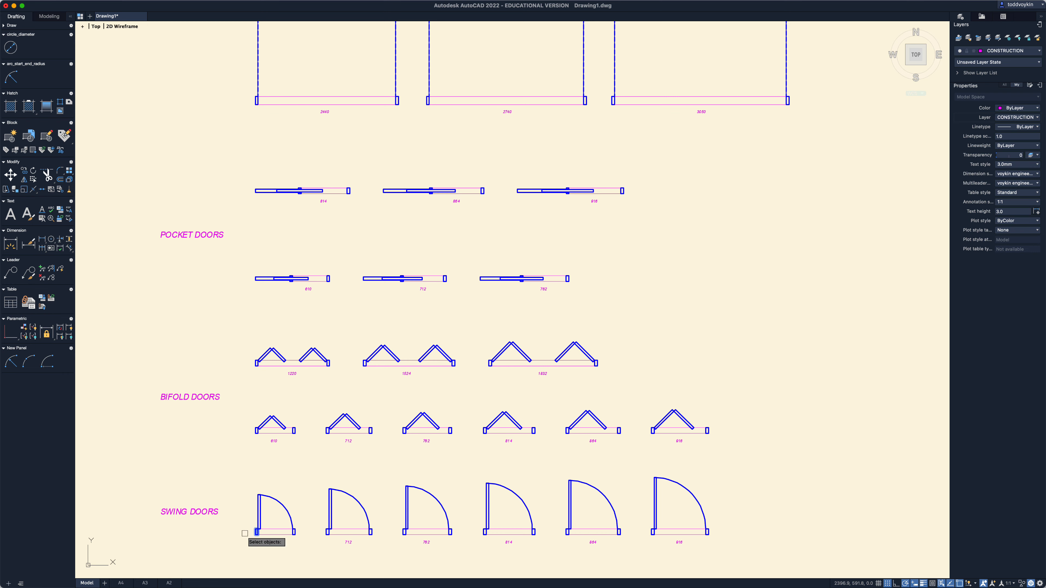
{"action": "left_click", "coordinate": [213, 513]}
{"action": "key", "text": "Return"}
{"action": "left_click", "coordinate": [224, 460]}
{"action": "middle_click_drag", "start_coordinate": [647, 470], "coordinate": [475, 410]}
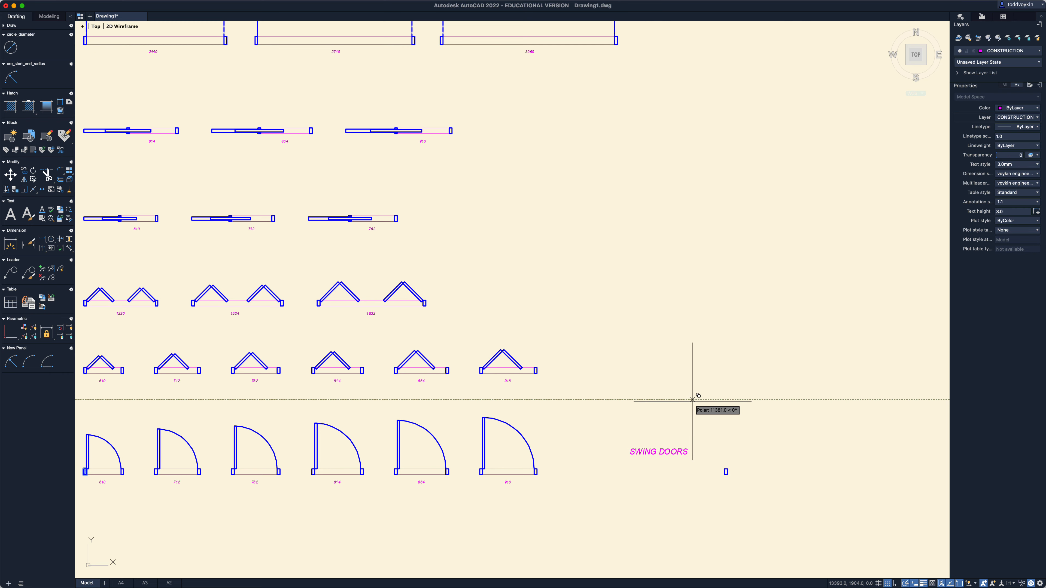
{"action": "scroll", "coordinate": [746, 403], "scroll_direction": "down", "scroll_amount": 1}
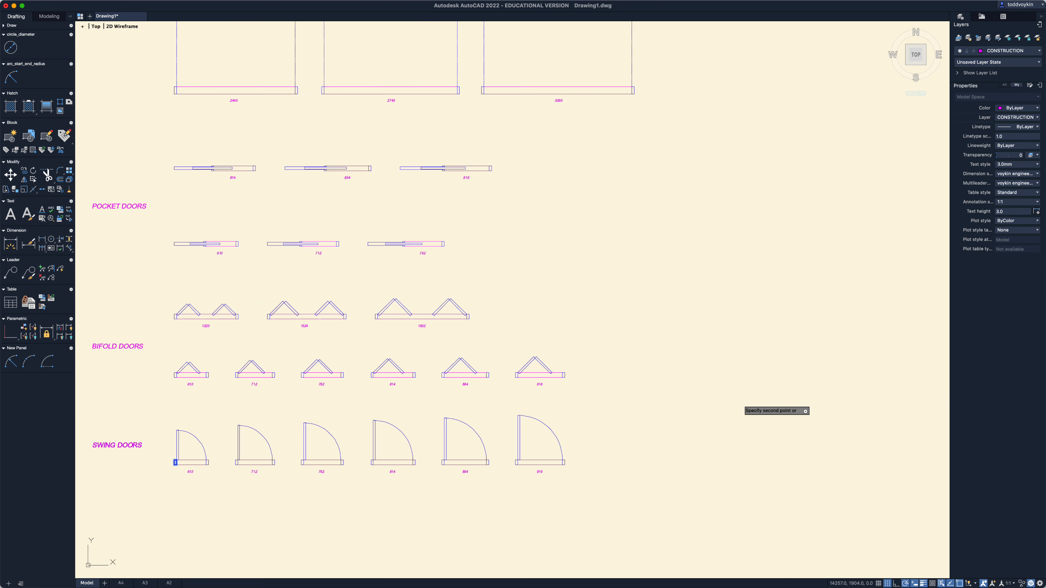
{"action": "scroll", "coordinate": [745, 406], "scroll_direction": "down", "scroll_amount": 2}
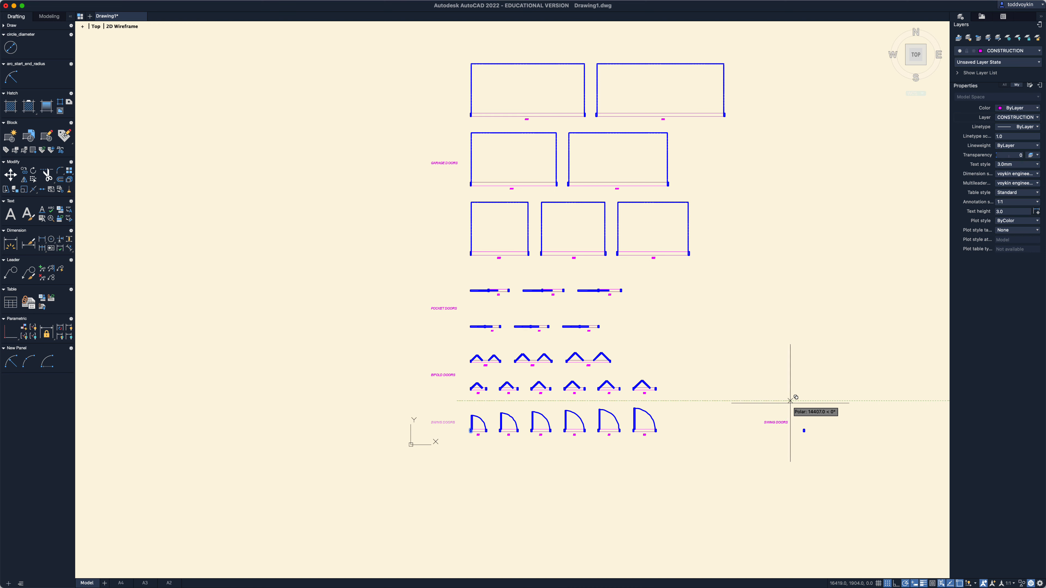
{"action": "type", "text": "15000"}
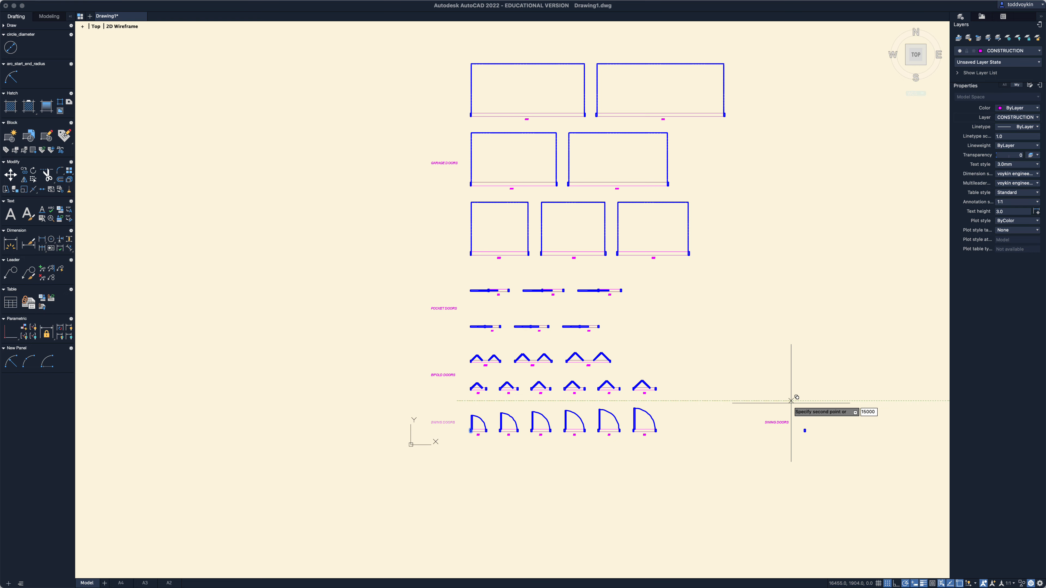
{"action": "key", "text": "Return"}
{"action": "key", "text": "Return"}
Change the text of the copied SWING DOORS label to FIXED WINDOW.
{"action": "middle_click_drag", "start_coordinate": [807, 457], "coordinate": [598, 447]}
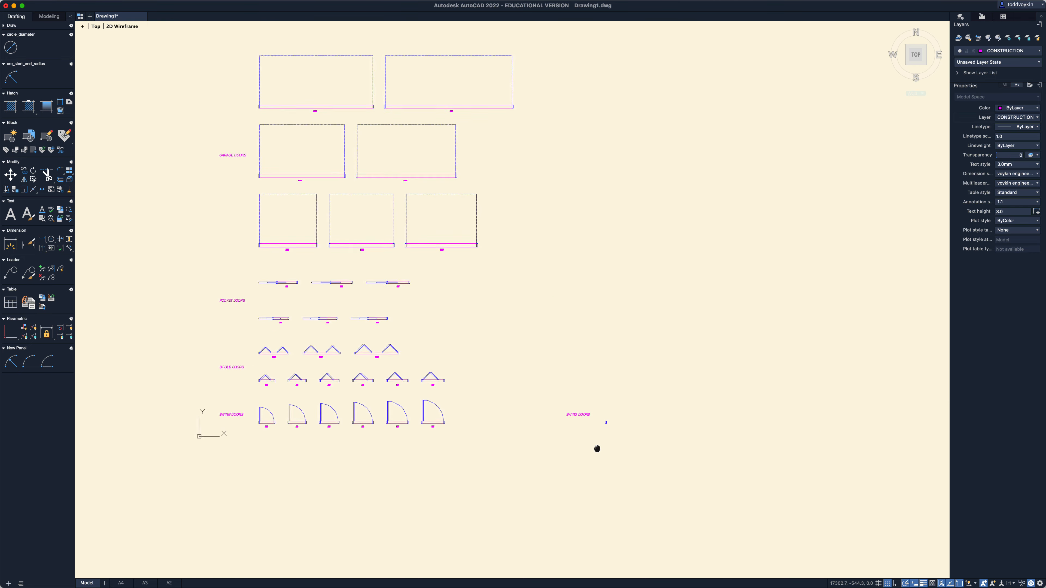
{"action": "scroll", "coordinate": [599, 443], "scroll_direction": "up", "scroll_amount": 5}
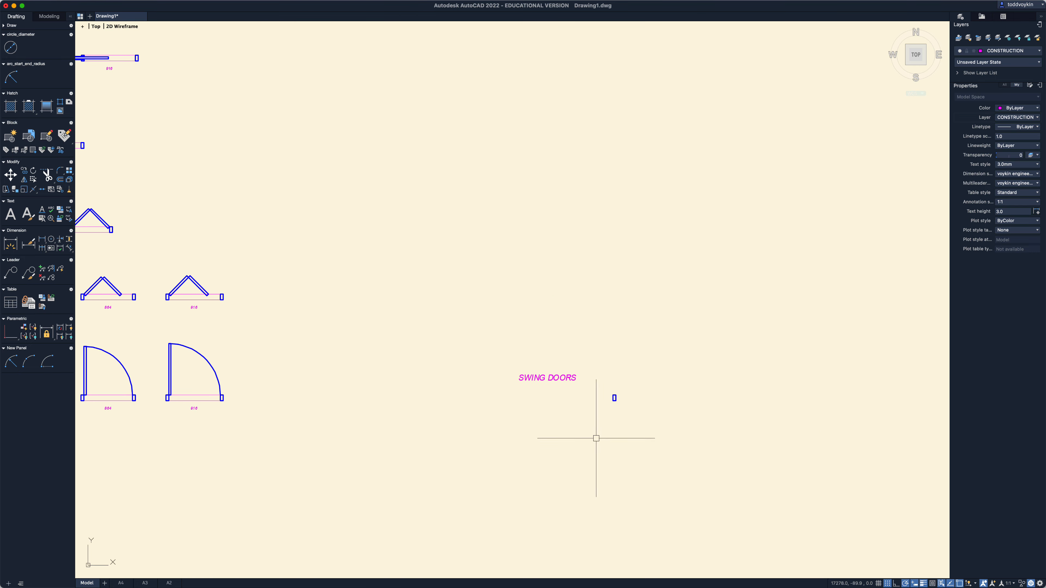
{"action": "double_click", "coordinate": [555, 377]}
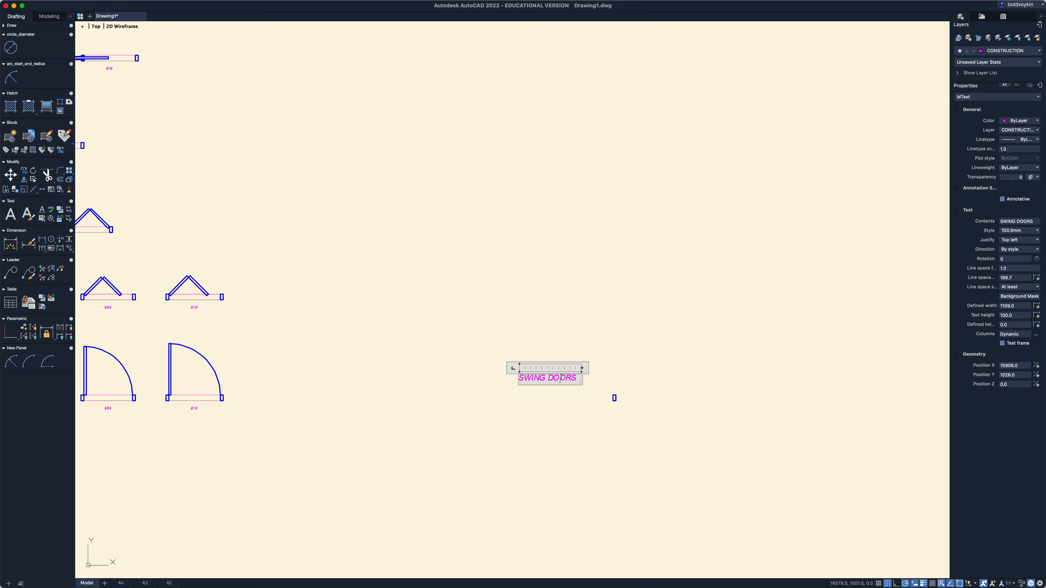
{"action": "triple_click", "coordinate": [530, 379]}
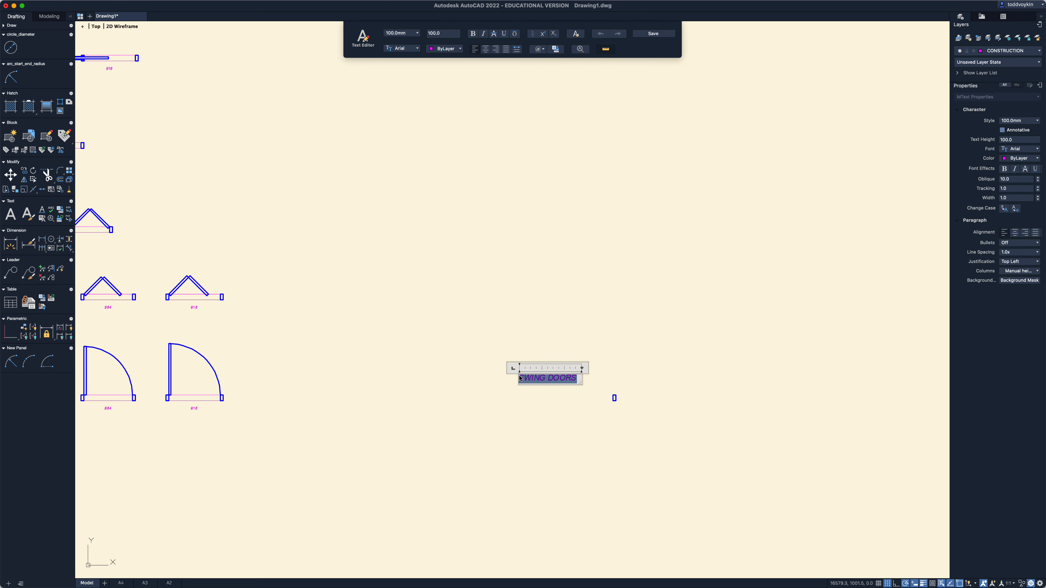
{"action": "type", "text": "T"}
{"action": "type", "text": "IXED WINDOW"}
{"action": "left_click", "coordinate": [534, 396]}
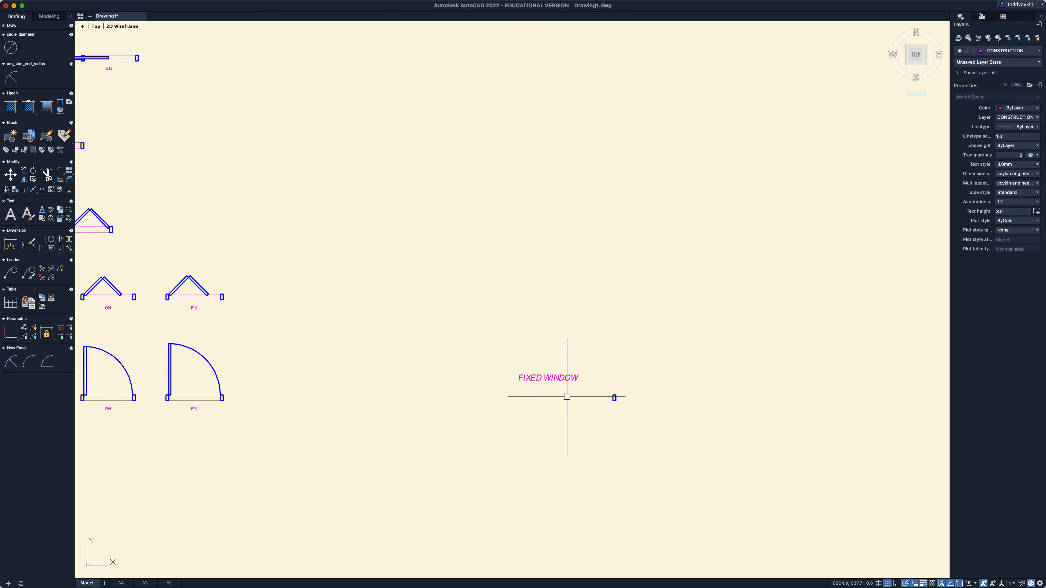
Stretch the upper edge of the copied jamb rectangle upward by 50.
{"action": "scroll", "coordinate": [630, 415], "scroll_direction": "up", "scroll_amount": 5}
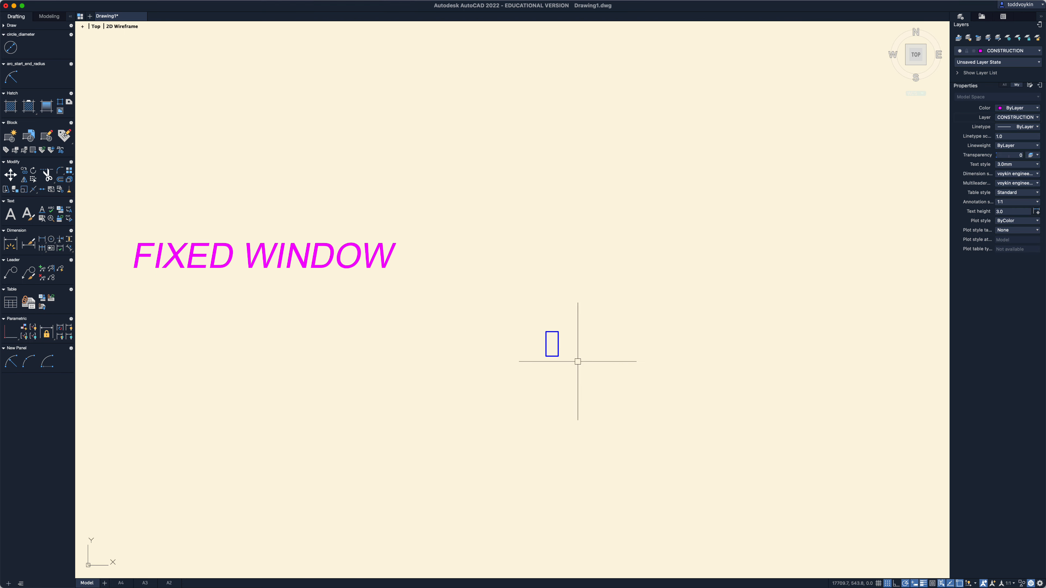
{"action": "scroll", "coordinate": [577, 358], "scroll_direction": "up", "scroll_amount": 2}
{"action": "middle_click_drag", "start_coordinate": [576, 358], "coordinate": [625, 374]}
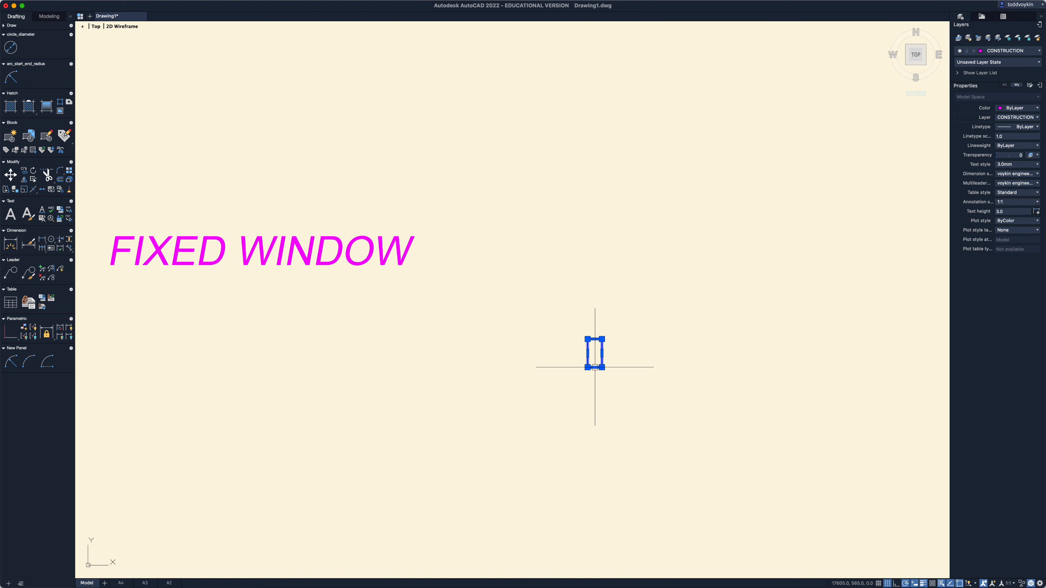
{"action": "left_click", "coordinate": [603, 365]}
{"action": "scroll", "coordinate": [602, 365], "scroll_direction": "up", "scroll_amount": 6}
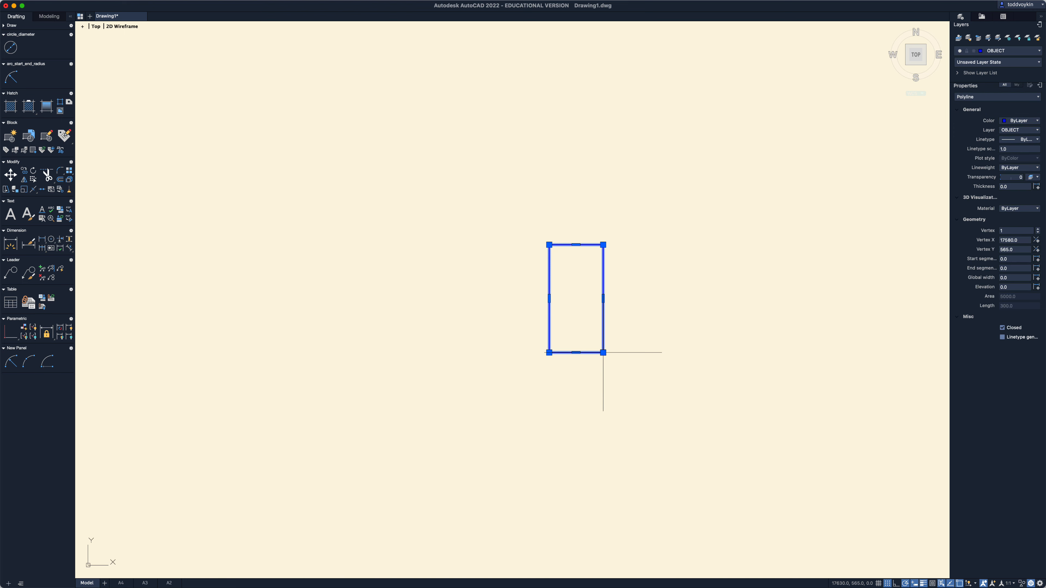
{"action": "mouse_move", "coordinate": [604, 353]}
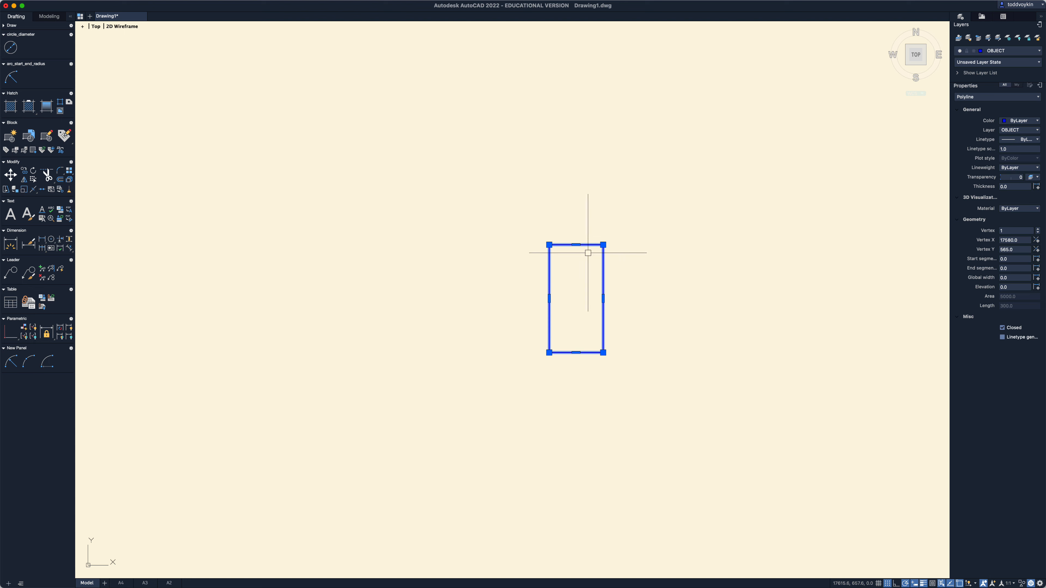
{"action": "mouse_move", "coordinate": [576, 245]}
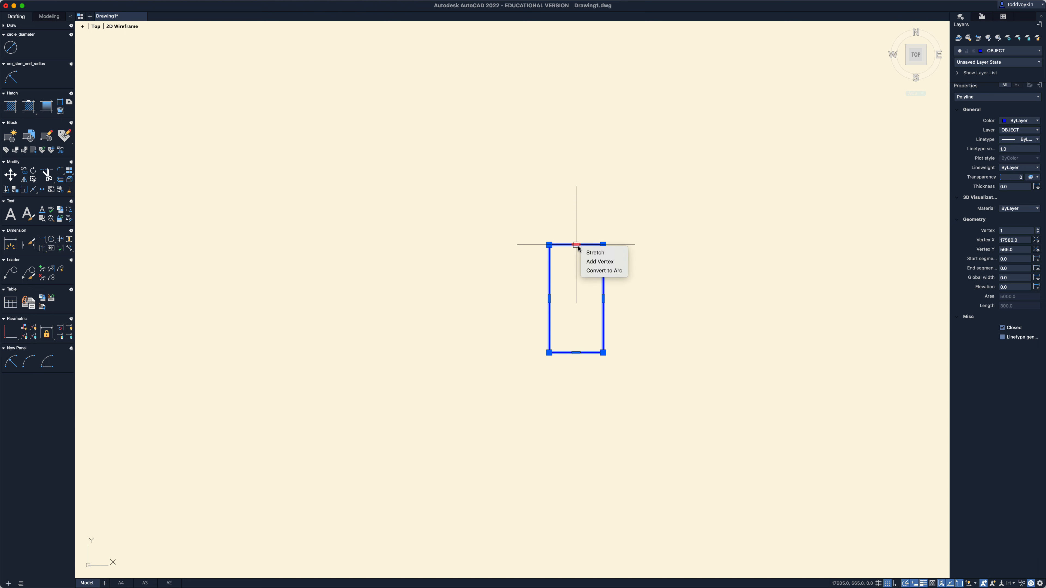
{"action": "left_click", "coordinate": [549, 245]}
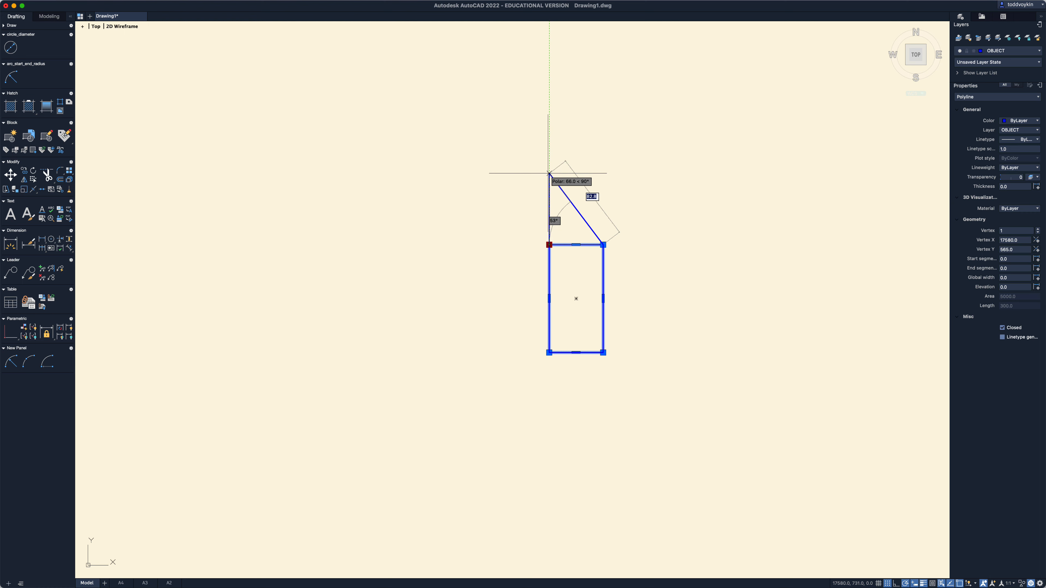
{"action": "key", "text": "Escape"}
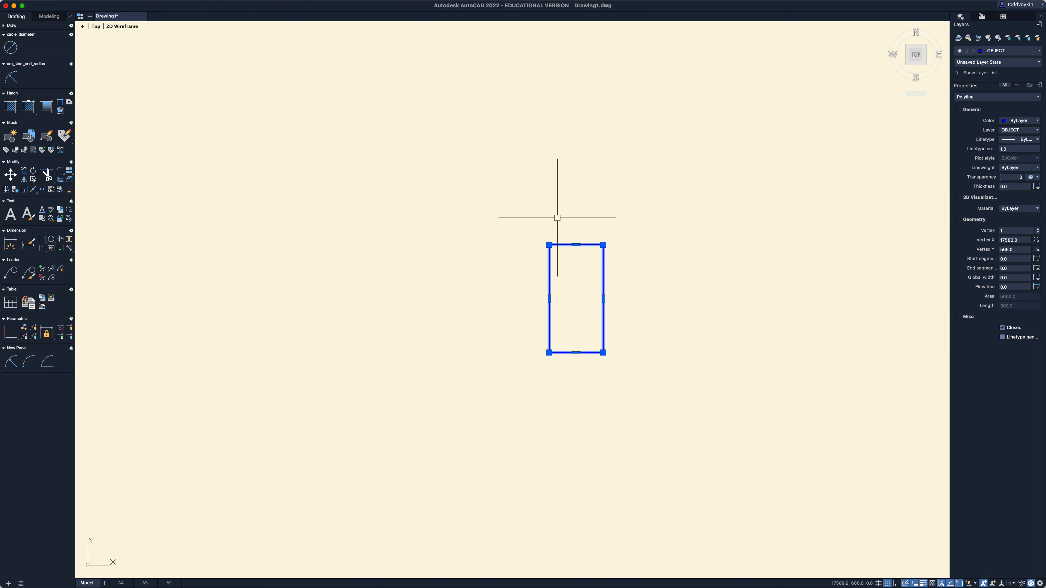
{"action": "left_click", "coordinate": [577, 245]}
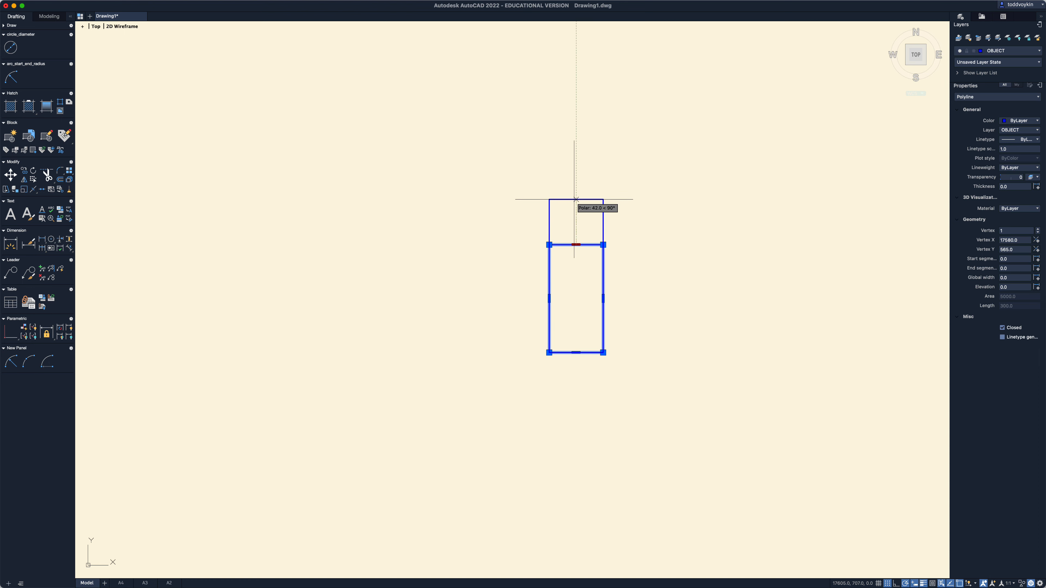
{"action": "type", "text": "50"}
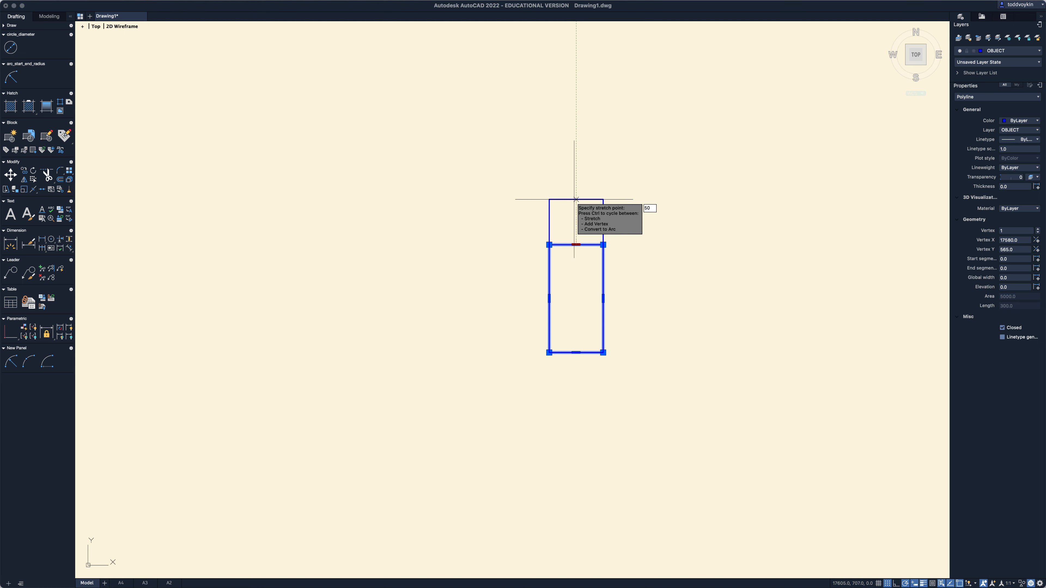
{"action": "key", "text": "Return"}
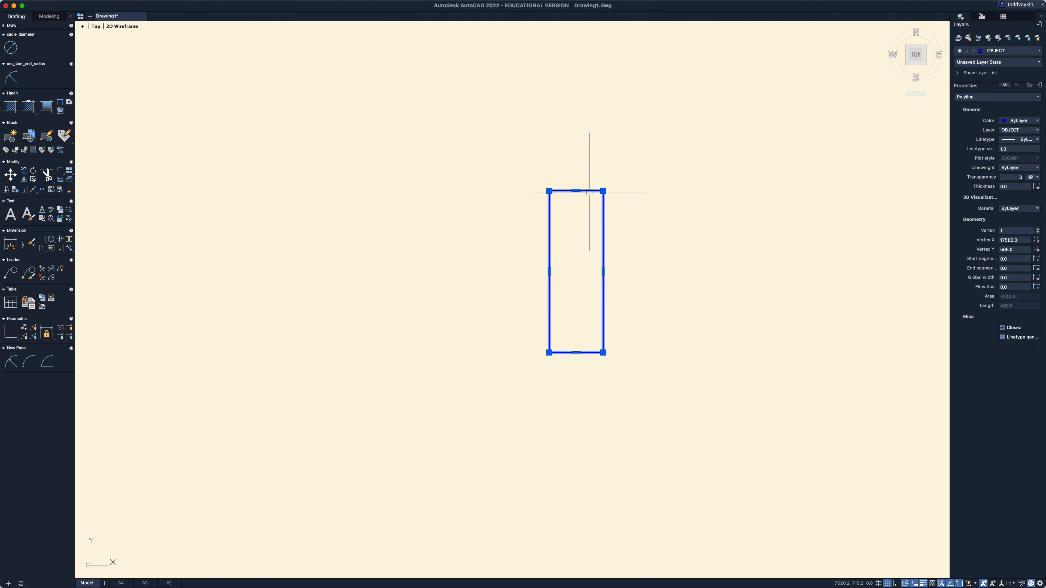
{"action": "mouse_move", "coordinate": [603, 191]}
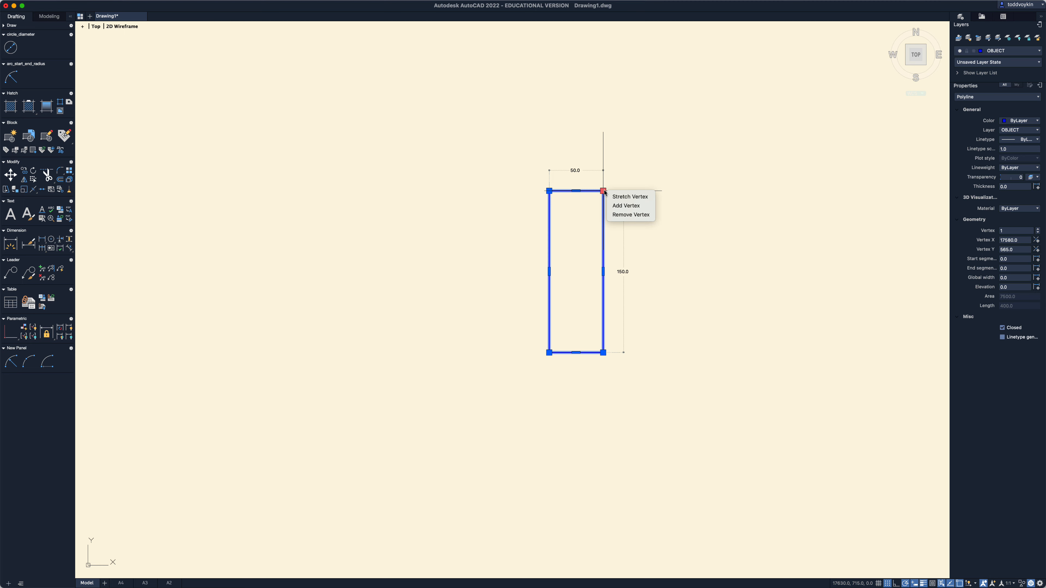
Assign the stretched jamb rectangle to the CONSTRUCTION layer.
{"action": "scroll", "coordinate": [625, 272], "scroll_direction": "down", "scroll_amount": 3}
{"action": "middle_click_drag", "start_coordinate": [626, 276], "coordinate": [482, 280]}
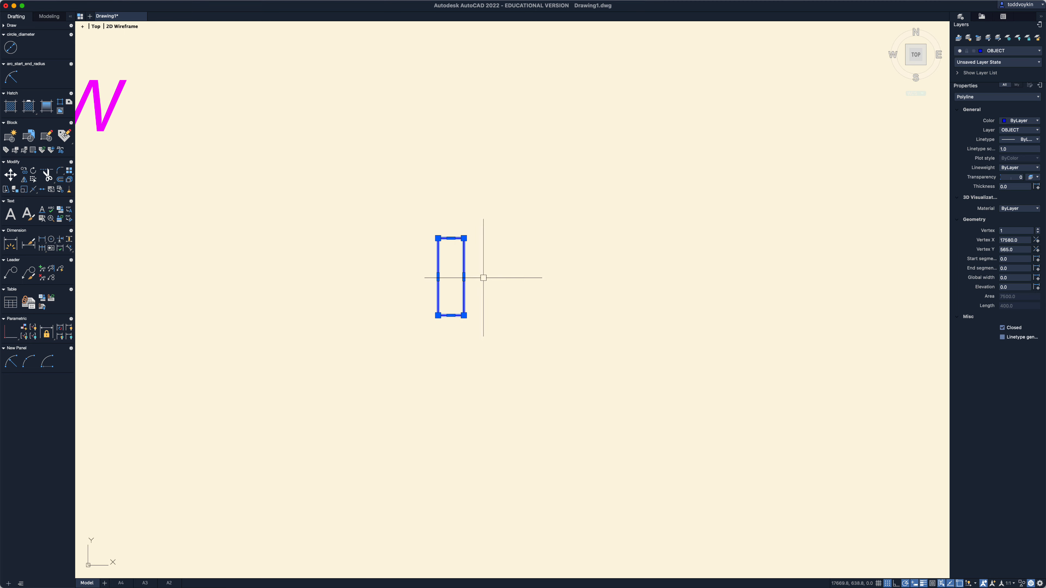
{"action": "left_click", "coordinate": [1015, 130]}
{"action": "left_click", "coordinate": [1017, 156]}
{"action": "key", "text": "Escape"}
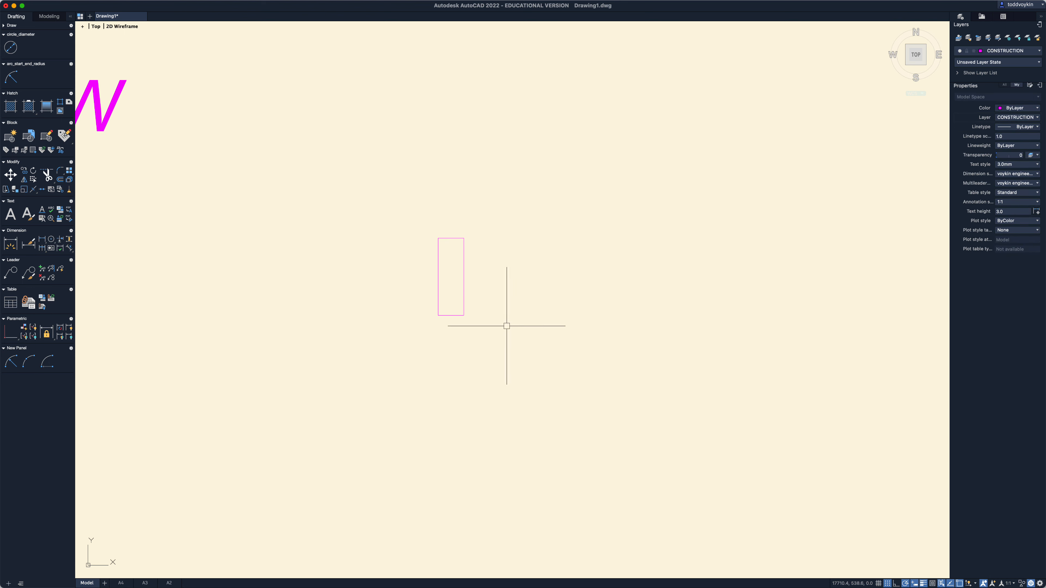
Put the jamb rectangle back on the OBJECT layer.
{"action": "left_click", "coordinate": [498, 338]}
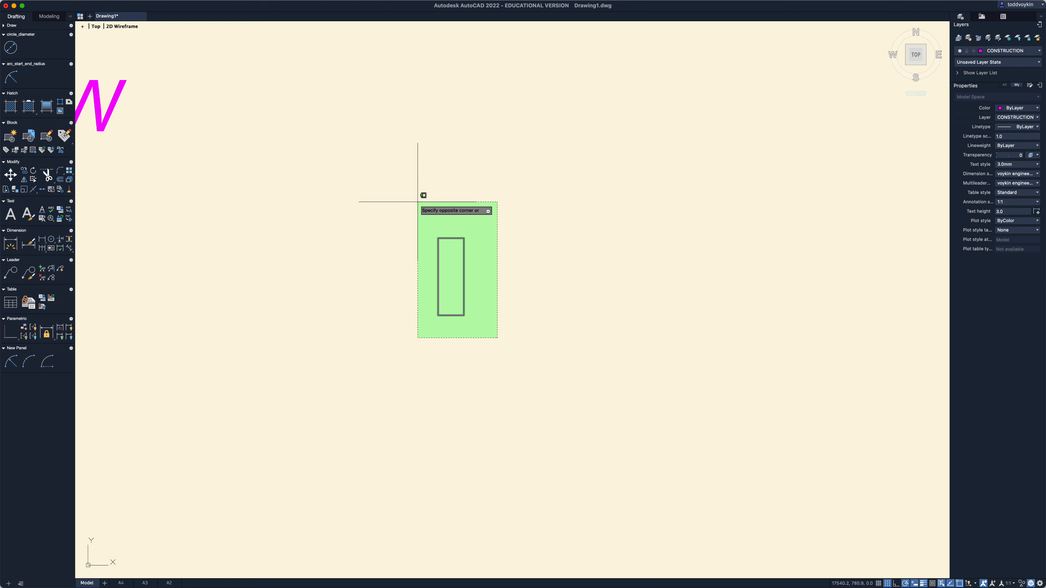
{"action": "left_click", "coordinate": [418, 201]}
{"action": "left_click", "coordinate": [1034, 130]}
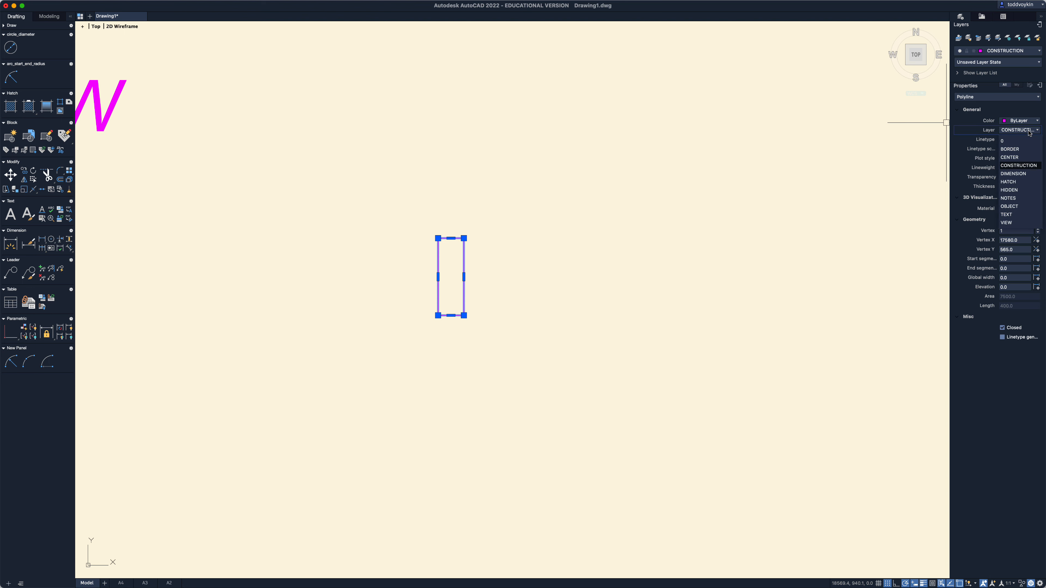
{"action": "left_click", "coordinate": [1017, 203]}
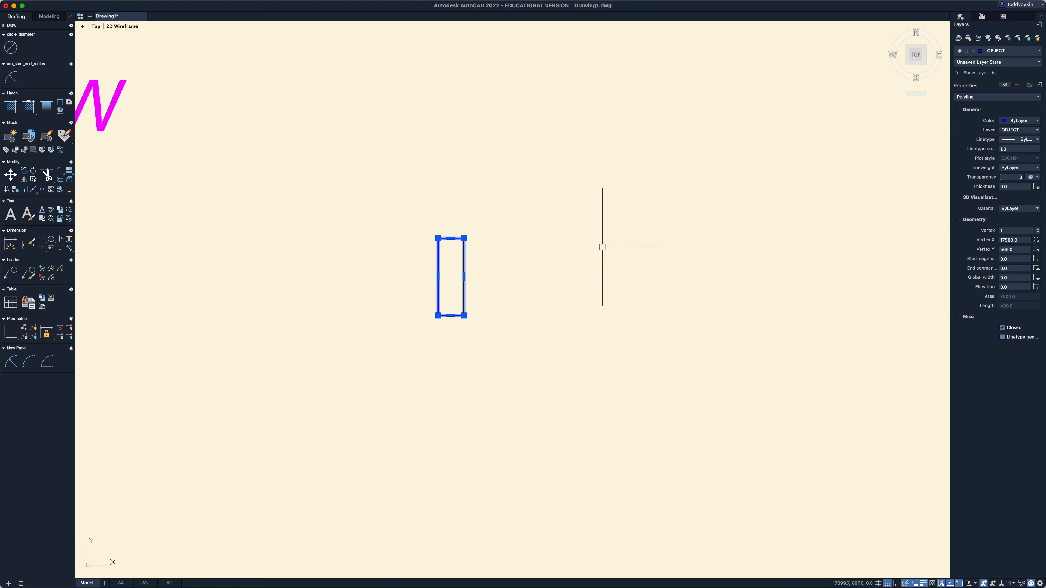
{"action": "key", "text": "Escape"}
Draw a 610 long horizontal line to the right from the jamb's lower right corner.
{"action": "scroll", "coordinate": [535, 289], "scroll_direction": "down", "scroll_amount": 1}
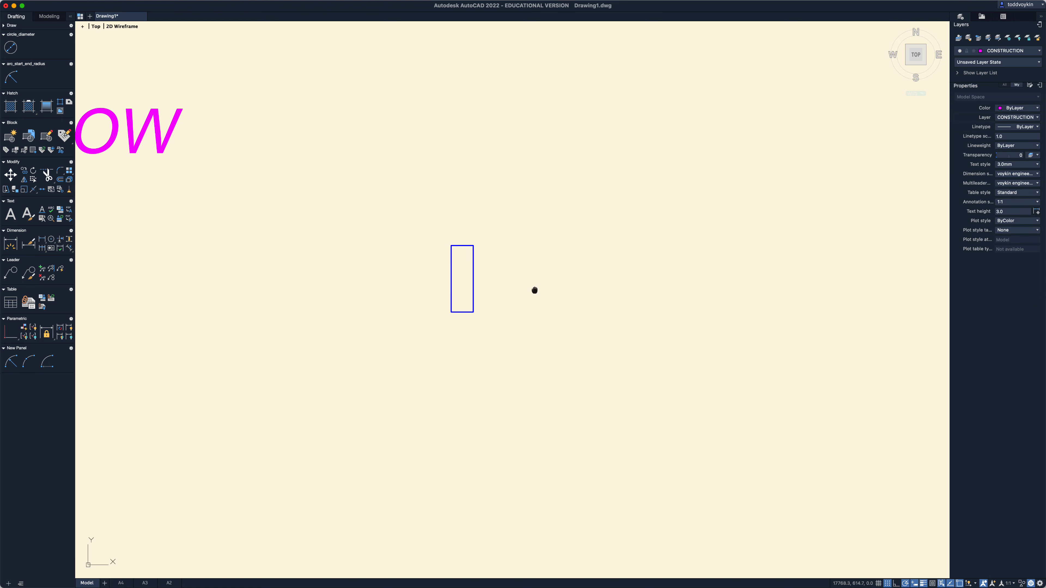
{"action": "mouse_move", "coordinate": [535, 289]}
{"action": "middle_mouse_down"}
{"action": "mouse_move", "coordinate": [530, 264]}
{"action": "mouse_move", "coordinate": [474, 279]}
{"action": "mouse_move", "coordinate": [423, 273]}
{"action": "middle_mouse_up"}
{"action": "scroll", "coordinate": [530, 264], "scroll_direction": "down", "scroll_amount": 1}
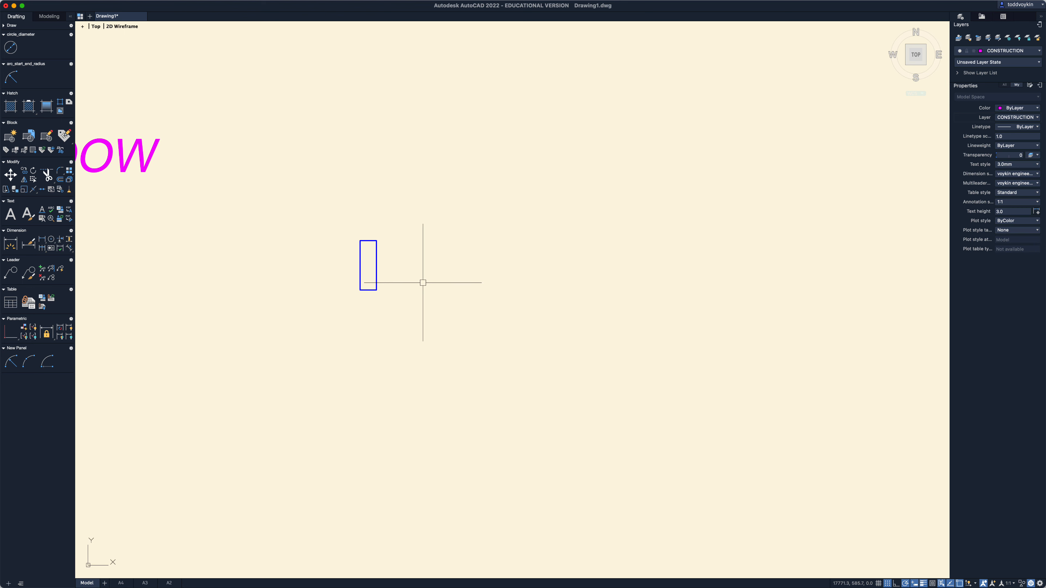
{"action": "type", "text": "l"}
{"action": "key", "text": "Return"}
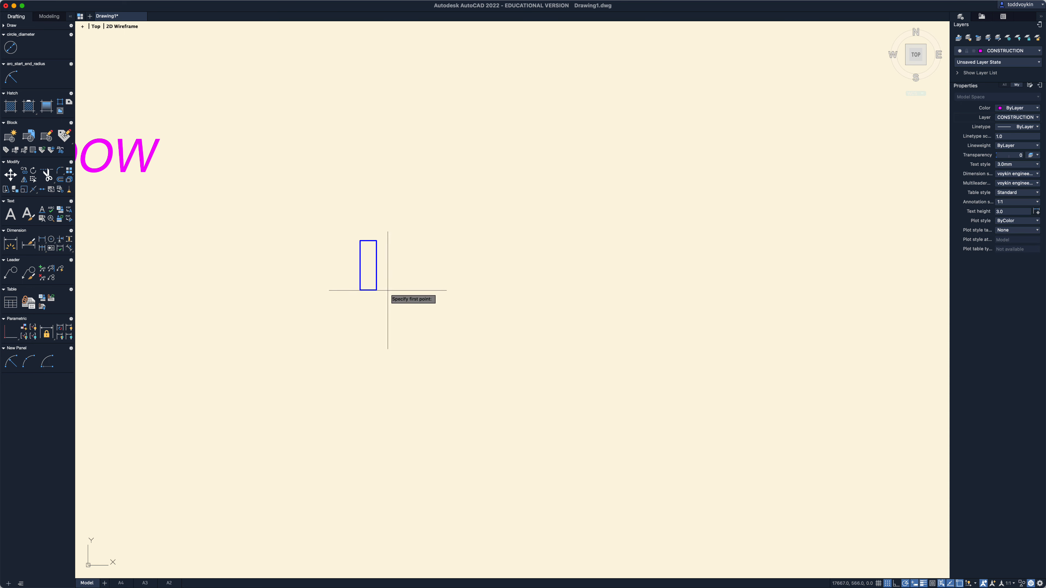
{"action": "left_click", "coordinate": [376, 290]}
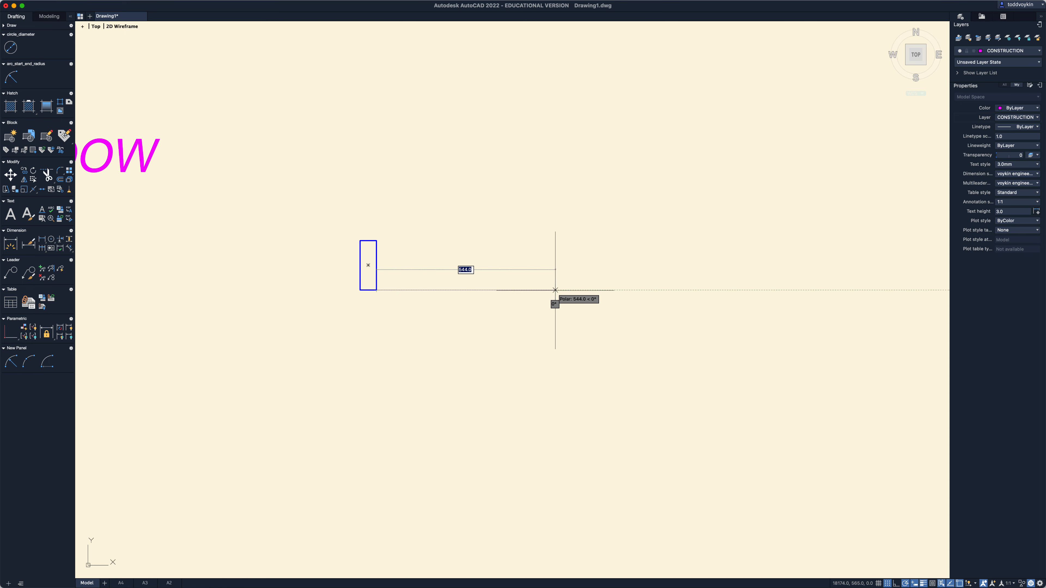
{"action": "type", "text": "610"}
{"action": "key", "text": "Return"}
{"action": "key", "text": "Return"}
Draw a matching 610 long horizontal line from the jamb's upper right corner.
{"action": "key", "text": "Return"}
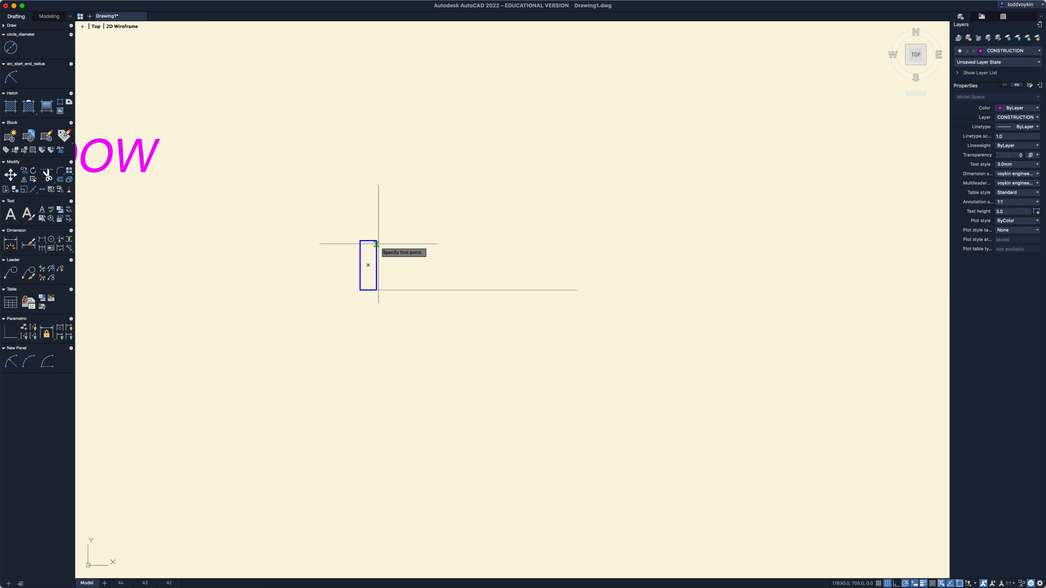
{"action": "left_click", "coordinate": [378, 242]}
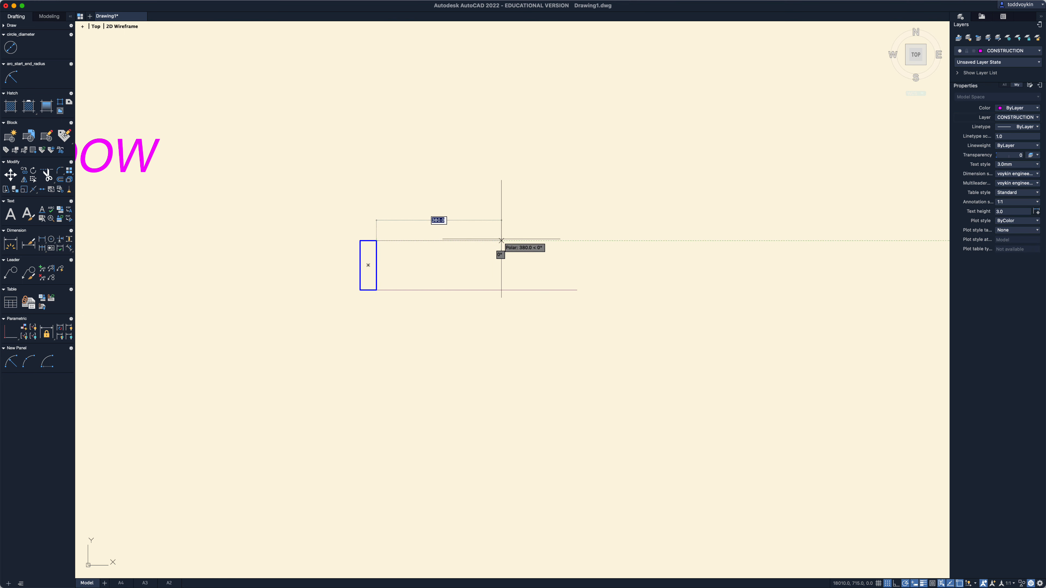
{"action": "type", "text": "6"}
{"action": "key", "text": "Return"}
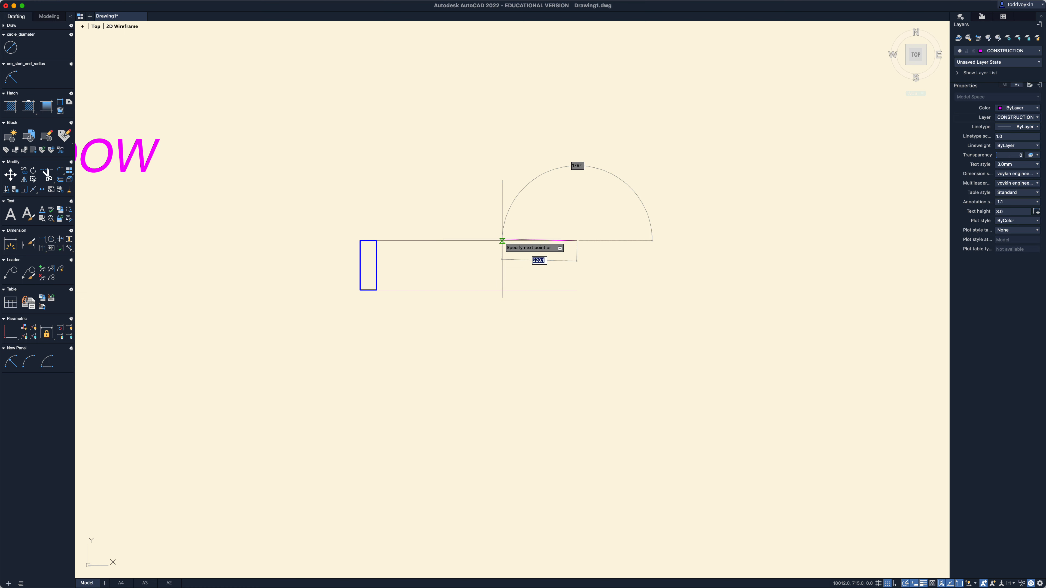
{"action": "key", "text": "Return"}
Copy the jamb rectangle to the far end of the two horizontal lines.
{"action": "type", "text": "co"}
{"action": "key", "text": "Return"}
{"action": "left_click", "coordinate": [405, 276]}
{"action": "left_click", "coordinate": [332, 256]}
{"action": "key", "text": "Return"}
{"action": "left_click", "coordinate": [359, 291]}
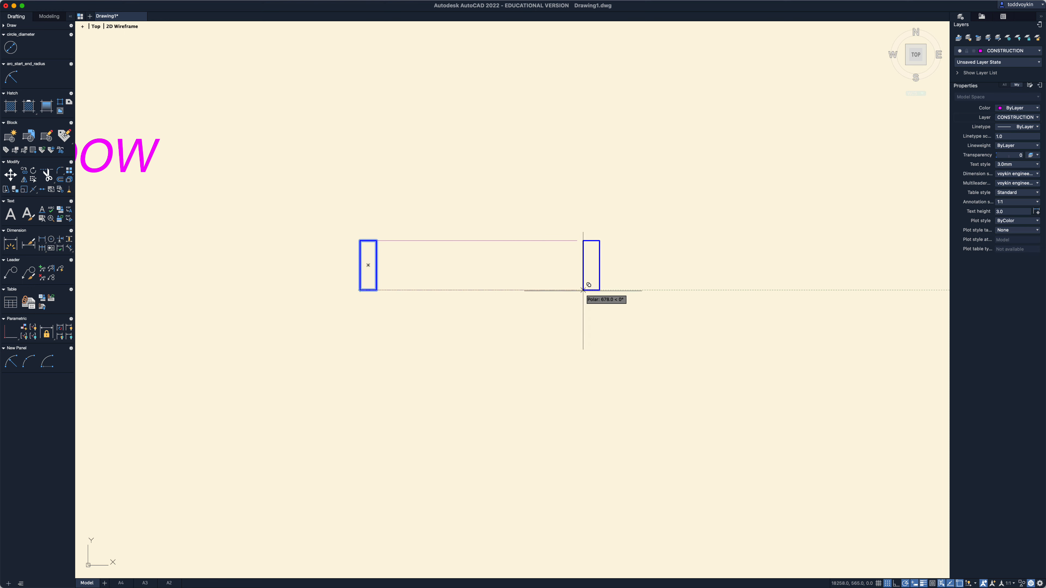
{"action": "left_click", "coordinate": [577, 290]}
{"action": "key", "text": "Return"}
{"action": "mouse_move", "coordinate": [614, 315]}
{"action": "middle_mouse_down"}
{"action": "mouse_move", "coordinate": [651, 405]}
{"action": "mouse_move", "coordinate": [689, 353]}
{"action": "middle_mouse_up"}
{"action": "key", "text": "Return"}
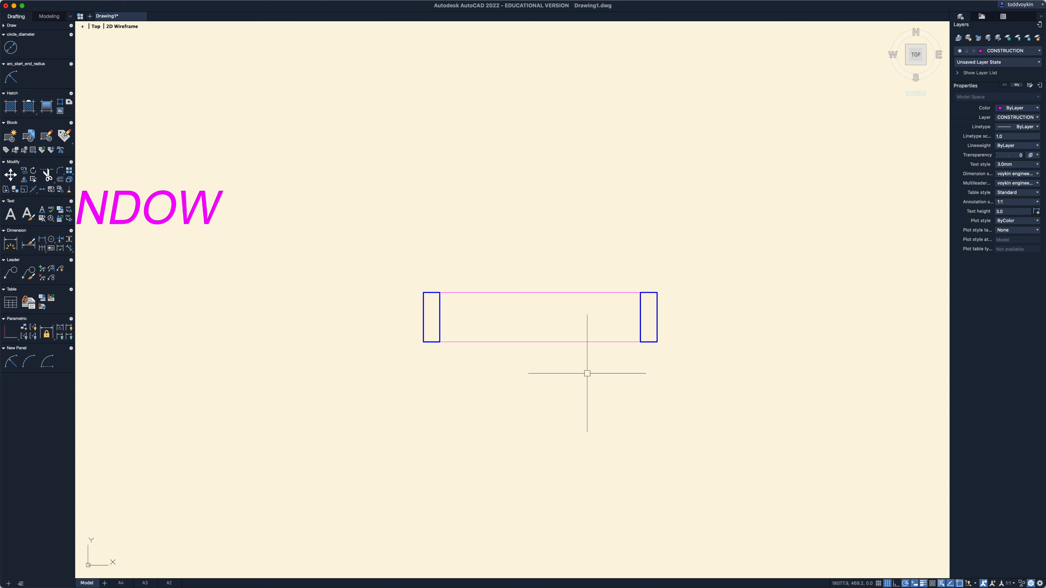
Make OBJECT the current layer for new geometry.
{"action": "type", "text": "l"}
{"action": "key", "text": "Escape"}
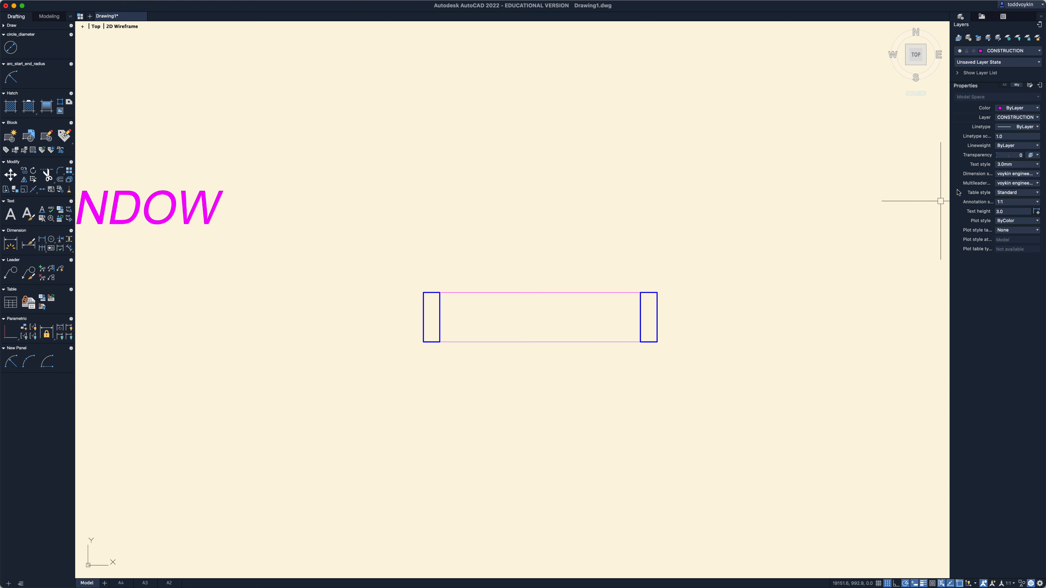
{"action": "left_click", "coordinate": [1033, 118]}
{"action": "left_click", "coordinate": [1014, 190]}
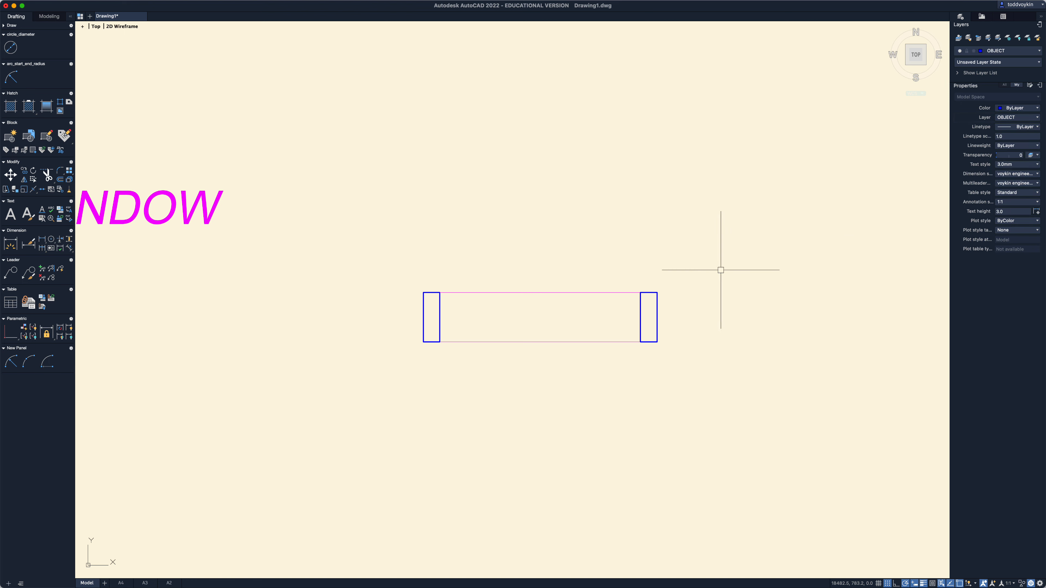
Draw a horizontal line between the geometric centers of the two jambs.
{"action": "type", "text": "l"}
{"action": "key", "text": "Return"}
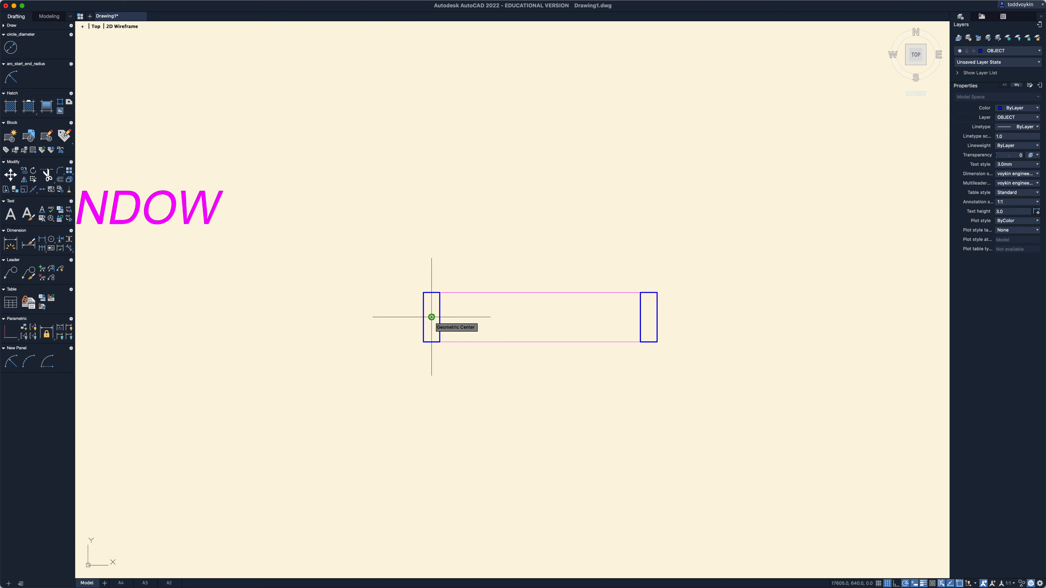
{"action": "left_click", "coordinate": [431, 317]}
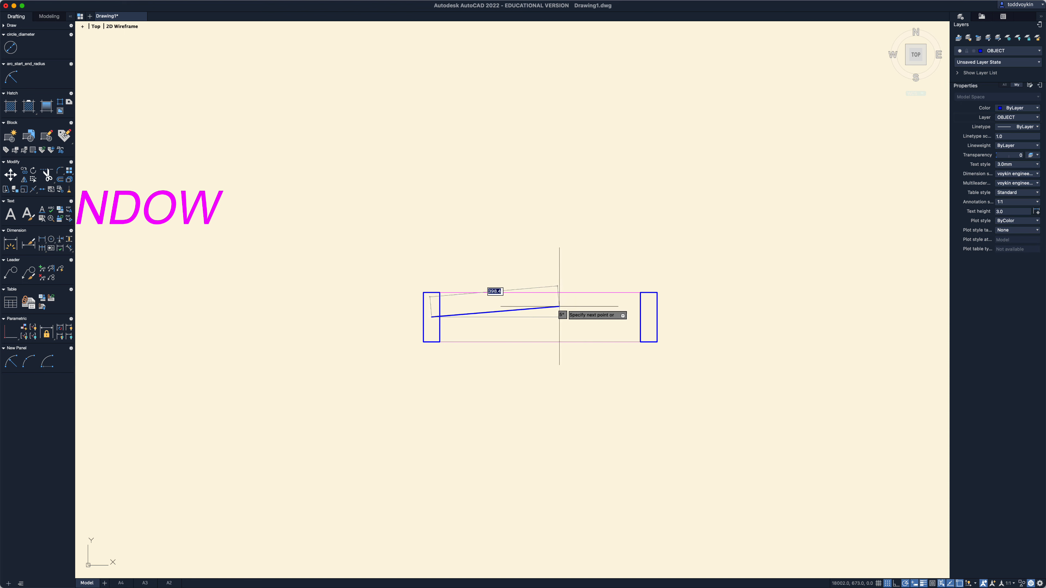
{"action": "left_click", "coordinate": [649, 317]}
{"action": "key", "text": "Return"}
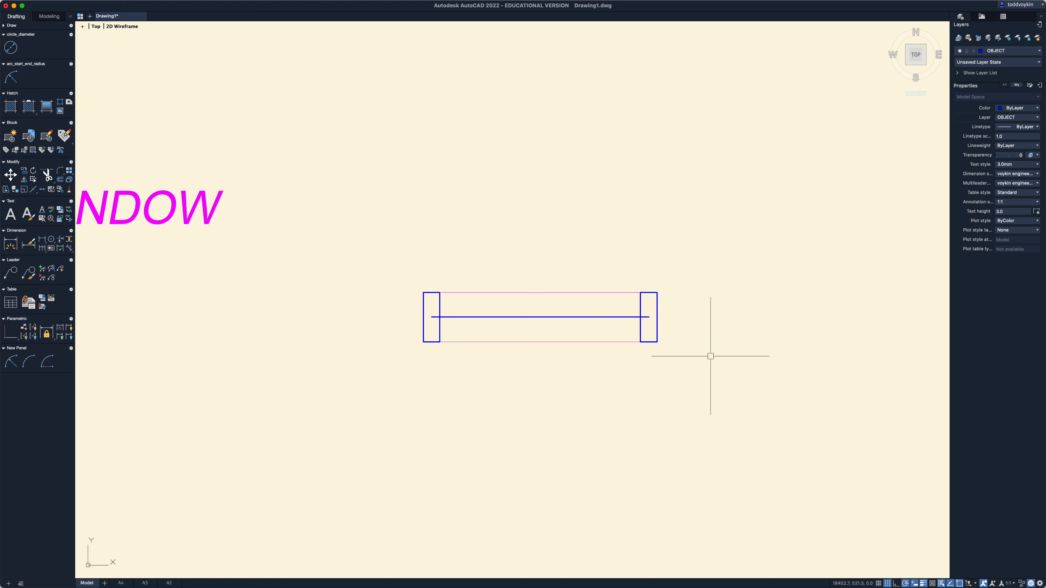
Offset the window's center line by 20 to both its upper and lower side.
{"action": "scroll", "coordinate": [710, 356], "scroll_direction": "up", "scroll_amount": 1}
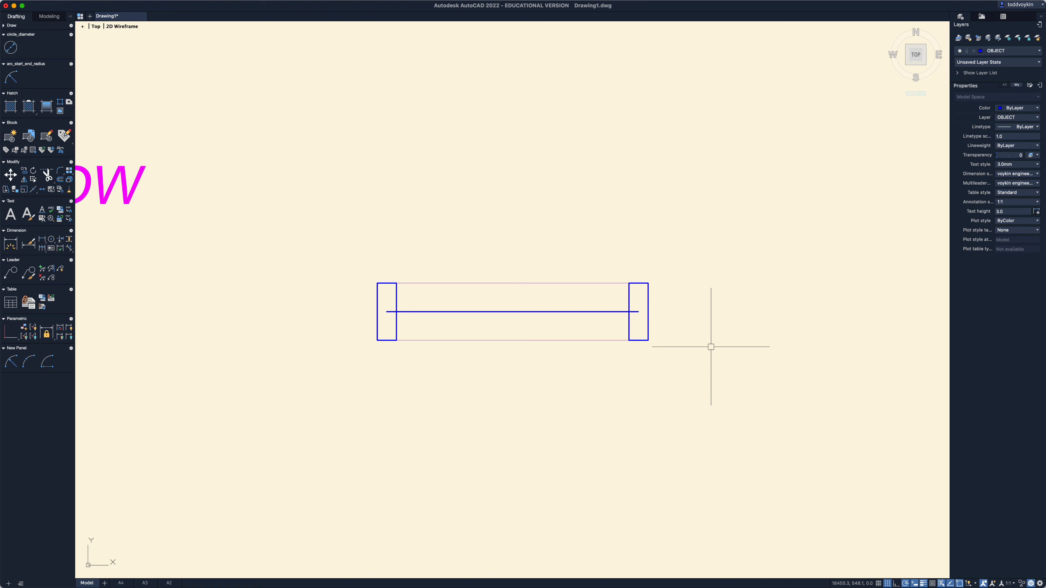
{"action": "type", "text": "o"}
{"action": "key", "text": "Return"}
{"action": "type", "text": "20"}
{"action": "key", "text": "Return"}
{"action": "left_click", "coordinate": [623, 312]}
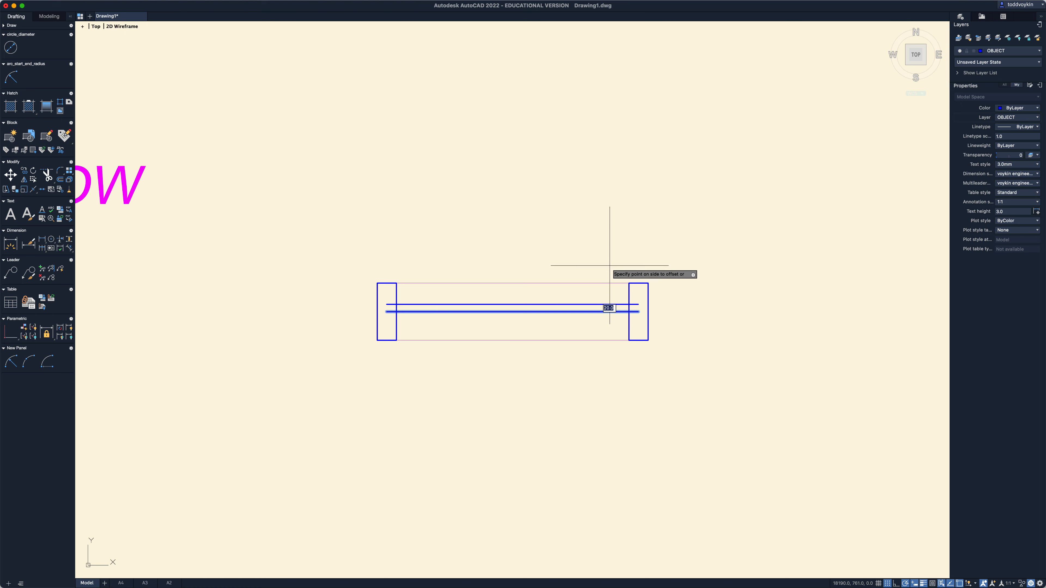
{"action": "left_click", "coordinate": [600, 323]}
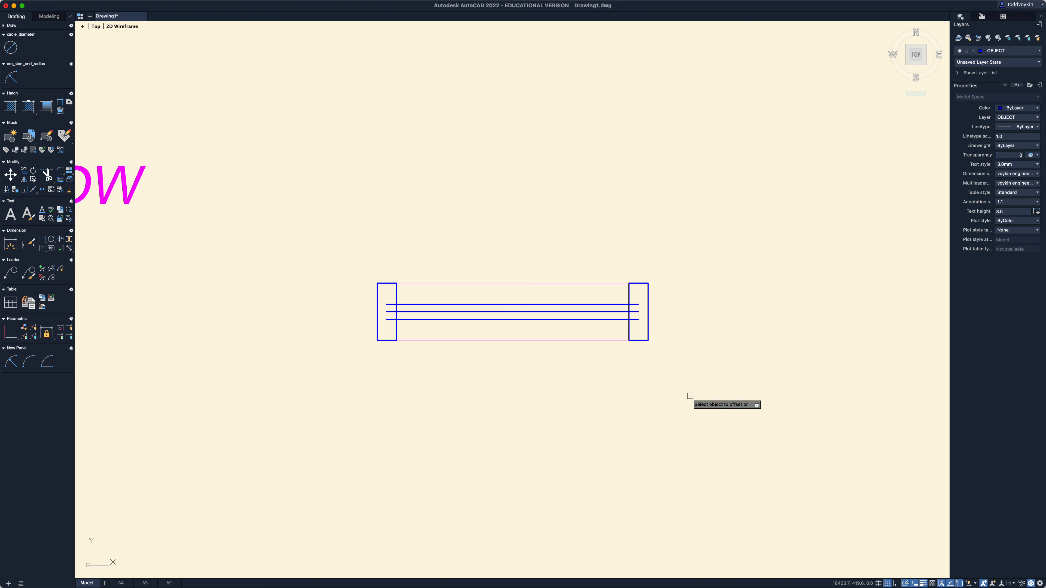
{"action": "key", "text": "Escape"}
Copy the 610 size label from below the smallest swing door to below the fixed window symbol.
{"action": "scroll", "coordinate": [653, 391], "scroll_direction": "down", "scroll_amount": 5}
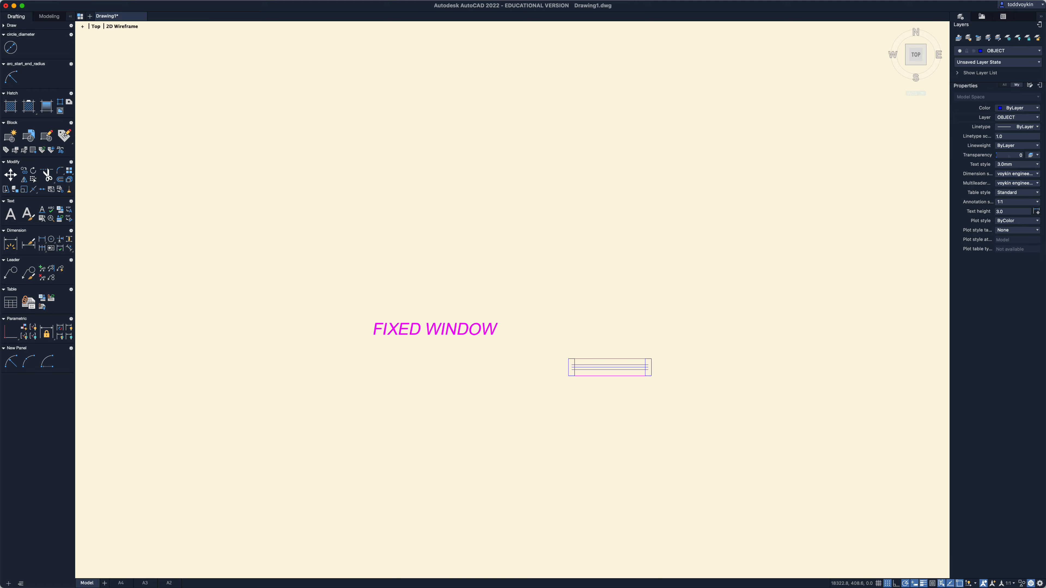
{"action": "scroll", "coordinate": [654, 392], "scroll_direction": "down", "scroll_amount": 5}
{"action": "middle_click_drag", "start_coordinate": [564, 414], "coordinate": [710, 351]}
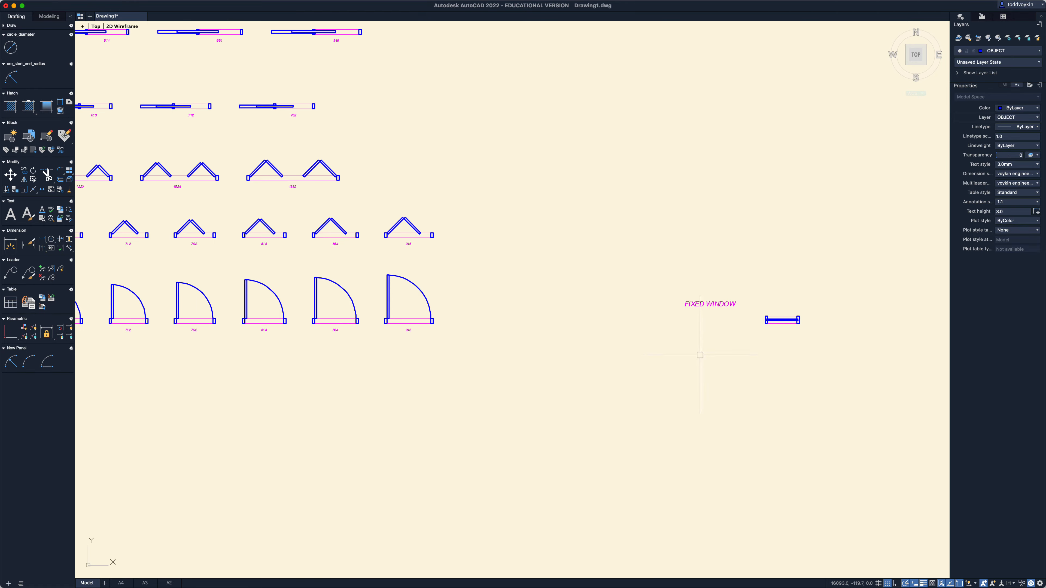
{"action": "scroll", "coordinate": [255, 345], "scroll_direction": "down", "scroll_amount": 2}
{"action": "middle_click_drag", "start_coordinate": [214, 345], "coordinate": [383, 339]}
{"action": "scroll", "coordinate": [276, 328], "scroll_direction": "up", "scroll_amount": 5}
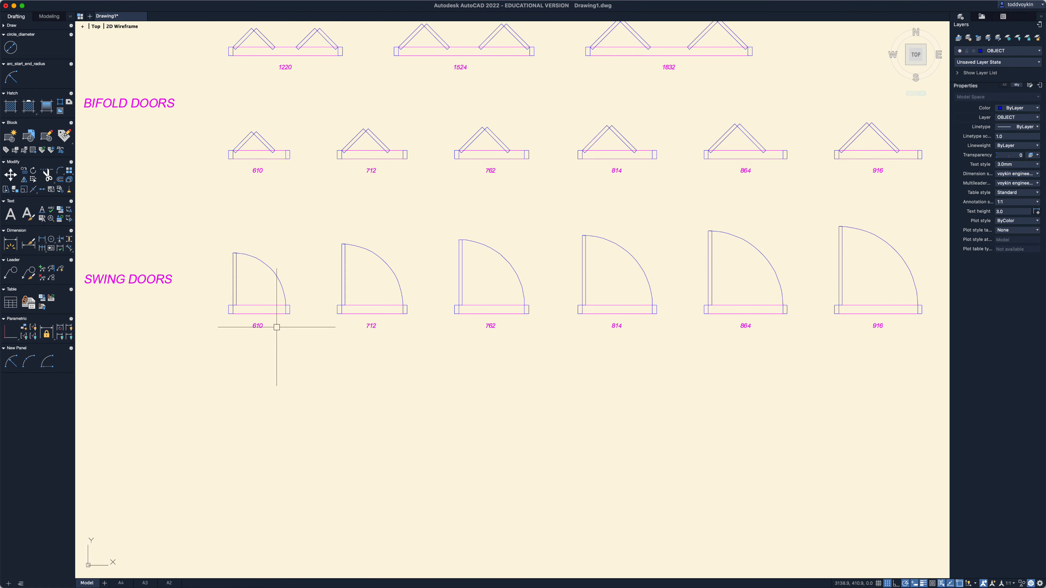
{"action": "scroll", "coordinate": [276, 327], "scroll_direction": "up", "scroll_amount": 1}
{"action": "right_click", "coordinate": [274, 333]}
{"action": "left_click", "coordinate": [270, 329]}
{"action": "left_click", "coordinate": [250, 320]}
{"action": "right_click", "coordinate": [250, 320]}
{"action": "left_click", "coordinate": [257, 375]}
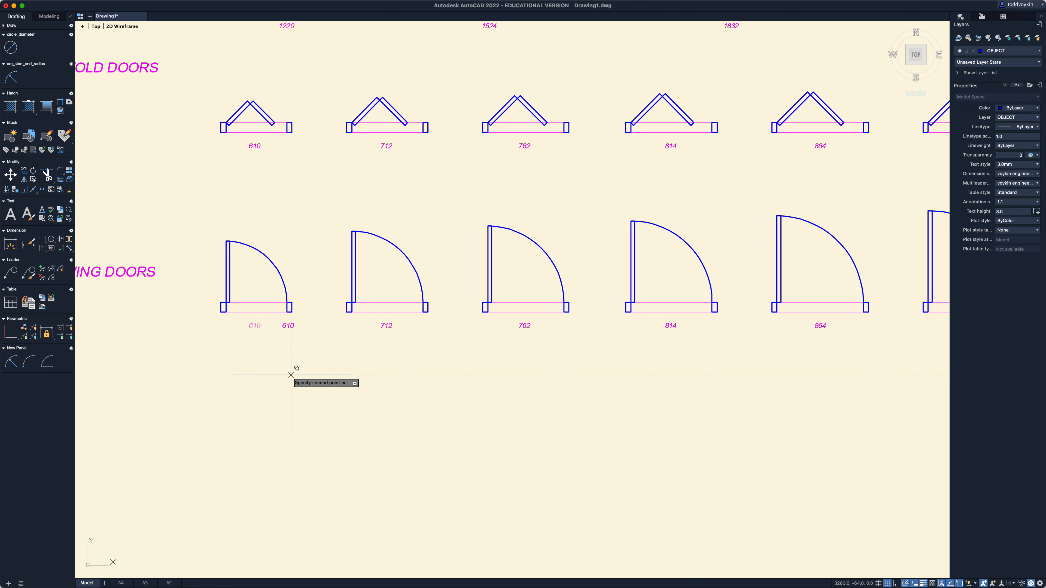
{"action": "key", "text": "Escape"}
{"action": "scroll", "coordinate": [570, 395], "scroll_direction": "down", "scroll_amount": 5}
{"action": "middle_click_drag", "start_coordinate": [692, 400], "coordinate": [244, 389]}
{"action": "scroll", "coordinate": [804, 356], "scroll_direction": "up", "scroll_amount": 5}
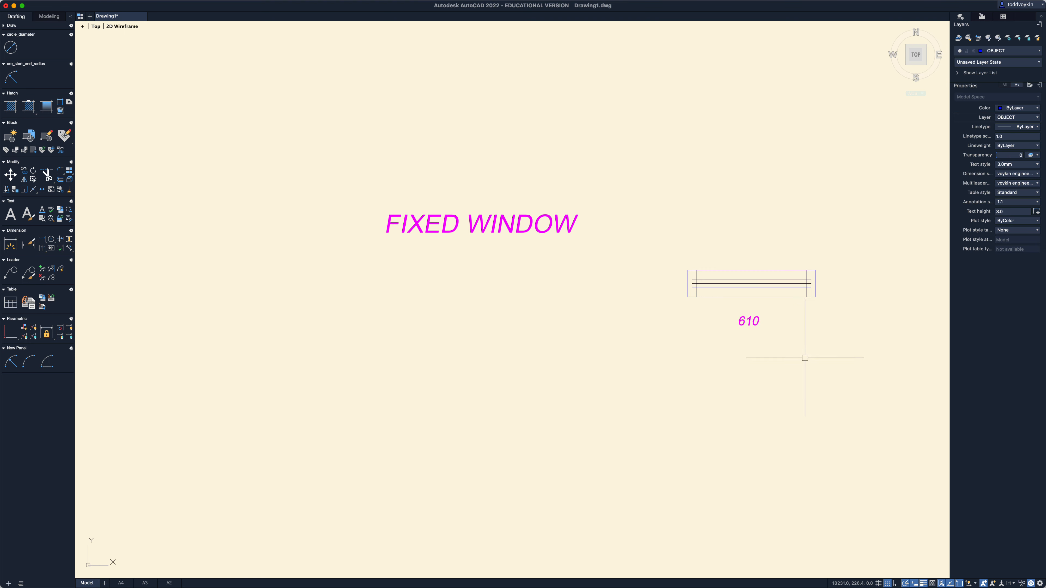
Copy the FIXED WINDOW title, window symbol and 610 label 1000 straight up.
{"action": "mouse_move", "coordinate": [803, 357]}
{"action": "middle_mouse_down"}
{"action": "mouse_move", "coordinate": [740, 398]}
{"action": "mouse_move", "coordinate": [623, 443]}
{"action": "middle_mouse_up"}
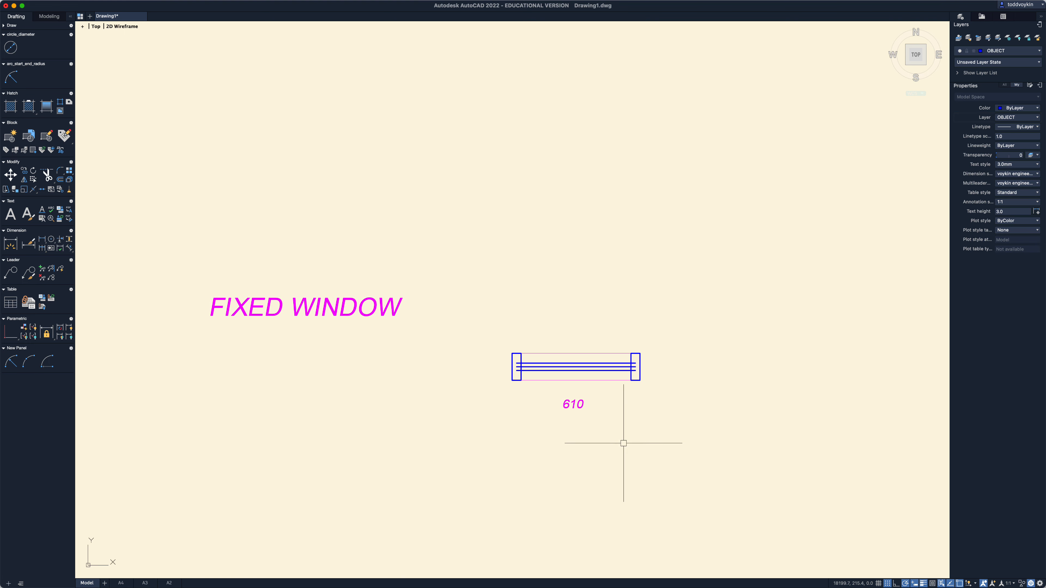
{"action": "scroll", "coordinate": [623, 442], "scroll_direction": "up", "scroll_amount": 1}
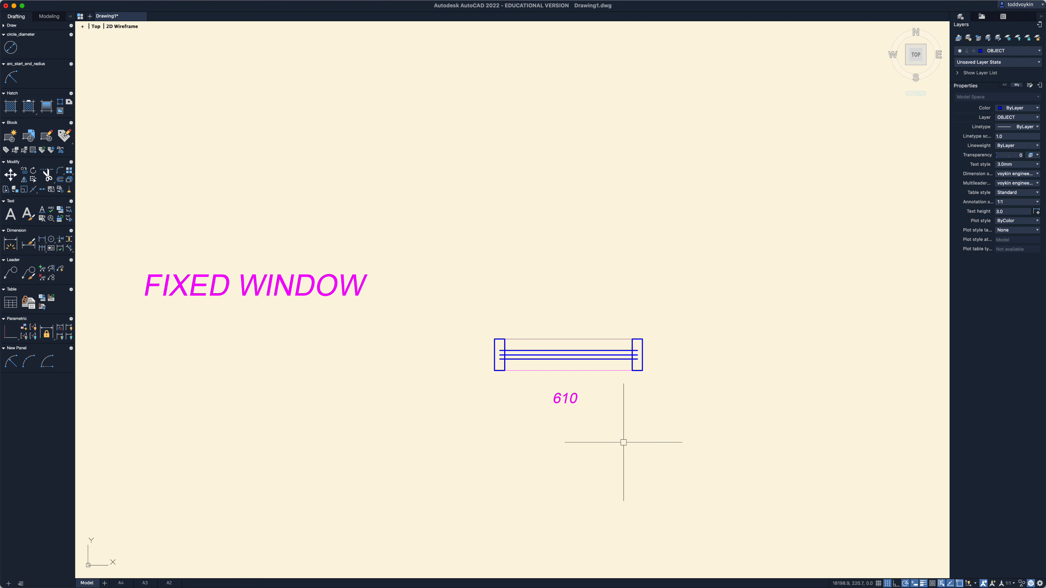
{"action": "scroll", "coordinate": [494, 378], "scroll_direction": "down", "scroll_amount": 4}
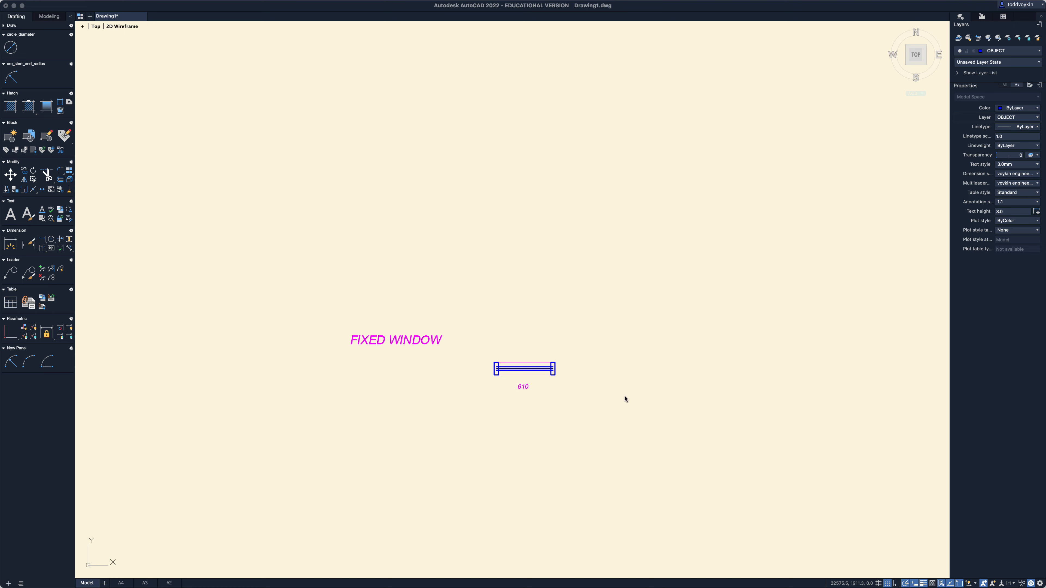
{"action": "left_click", "coordinate": [601, 404]}
{"action": "left_click", "coordinate": [336, 313]}
{"action": "type", "text": "co"}
{"action": "key", "text": "Return"}
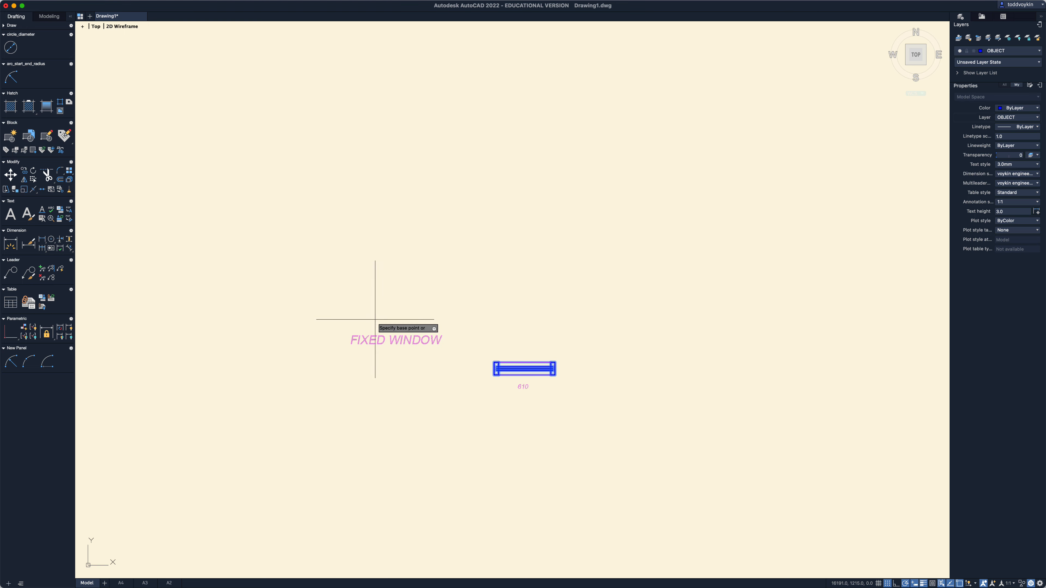
{"action": "left_click", "coordinate": [608, 368]}
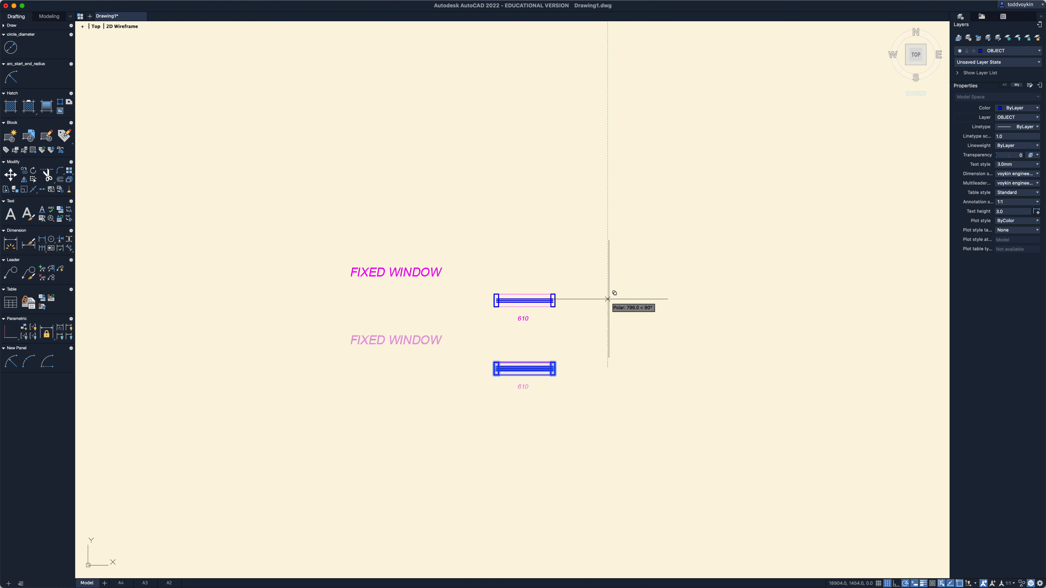
{"action": "type", "text": "1000"}
{"action": "key", "text": "Return"}
{"action": "key", "text": "Escape"}
Move both FIXED WINDOW titles straight down until they are level with their window symbols.
{"action": "scroll", "coordinate": [470, 364], "scroll_direction": "down", "scroll_amount": 6}
{"action": "mouse_move", "coordinate": [284, 412]}
{"action": "middle_mouse_down"}
{"action": "mouse_move", "coordinate": [673, 400]}
{"action": "mouse_move", "coordinate": [400, 393]}
{"action": "middle_mouse_up"}
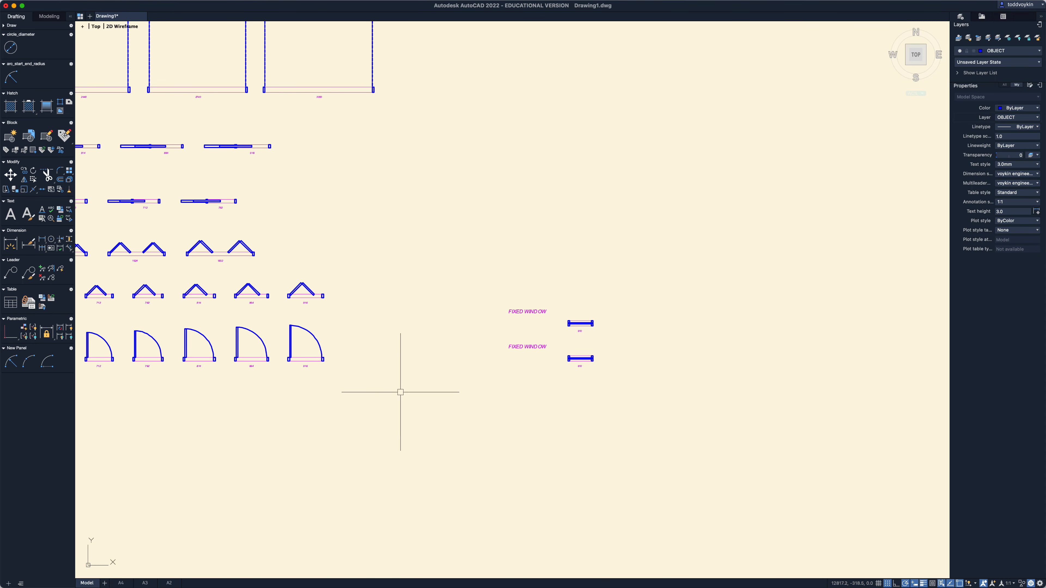
{"action": "scroll", "coordinate": [638, 358], "scroll_direction": "up", "scroll_amount": 2}
{"action": "middle_click_drag", "start_coordinate": [519, 369], "coordinate": [544, 374]}
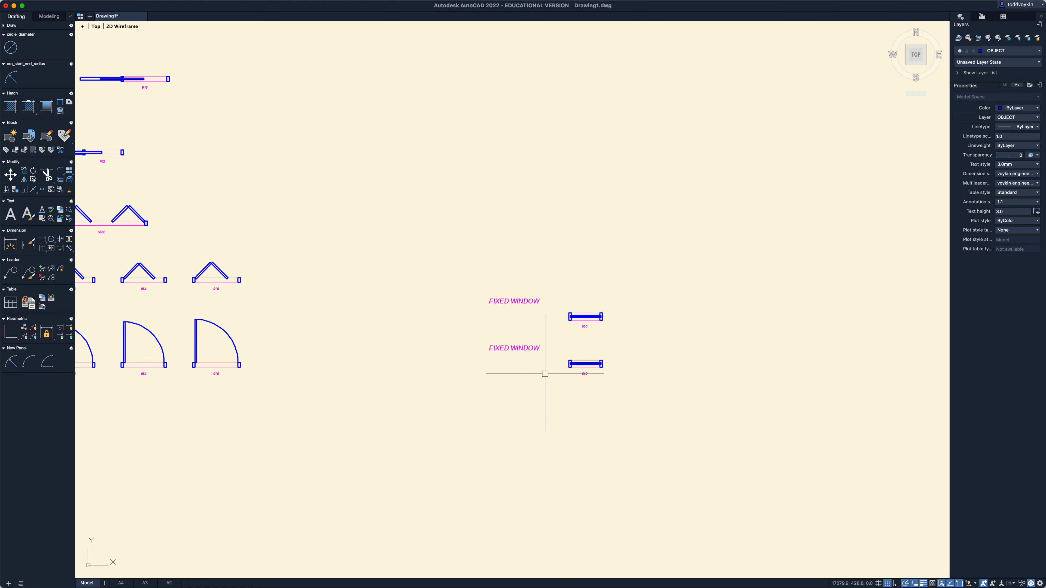
{"action": "type", "text": "co"}
{"action": "key", "text": "Return"}
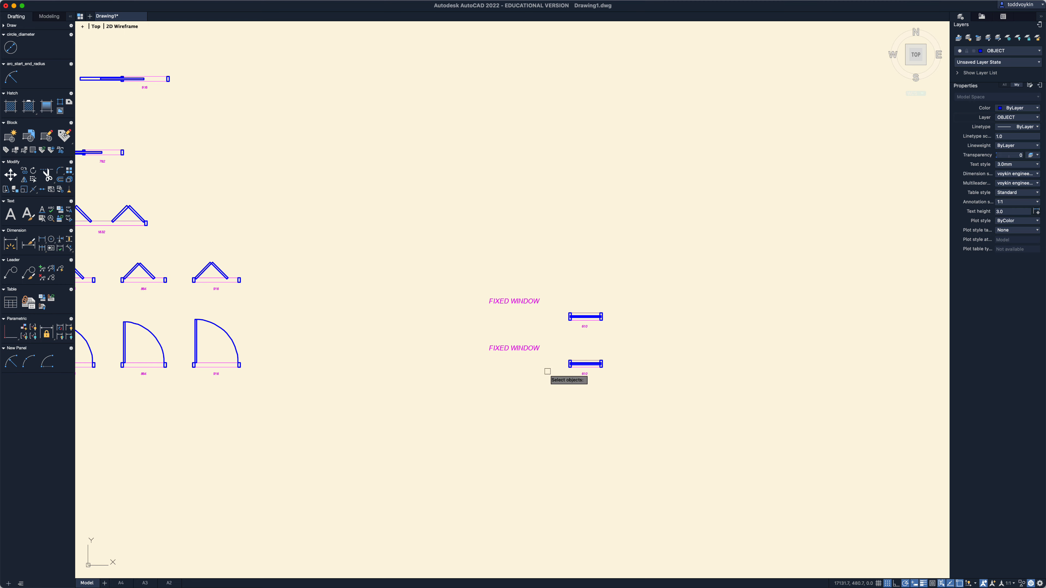
{"action": "left_click", "coordinate": [547, 371]}
{"action": "left_click", "coordinate": [489, 283]}
{"action": "key", "text": "Return"}
{"action": "left_click", "coordinate": [463, 292]}
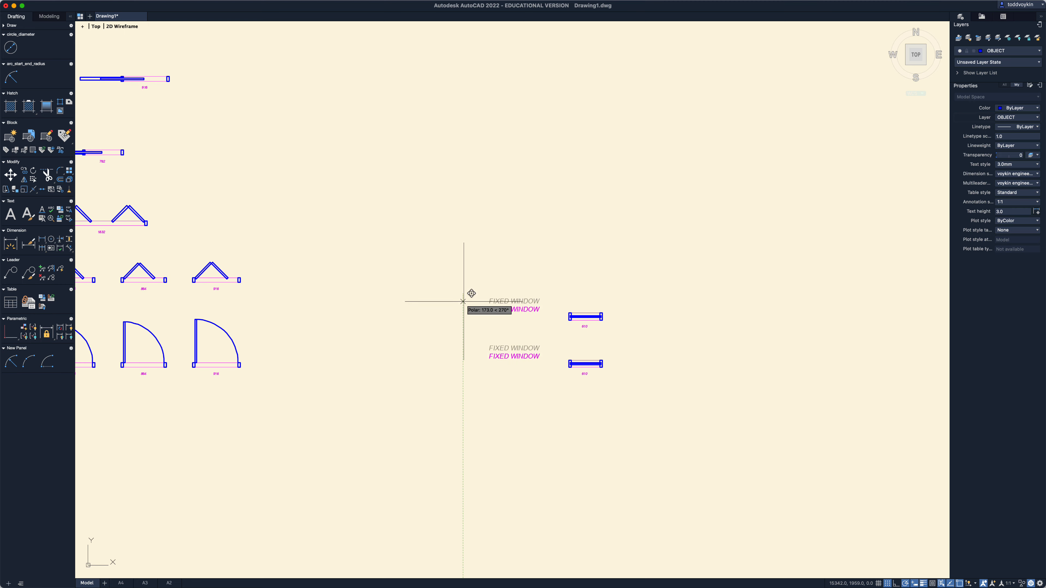
{"action": "left_click", "coordinate": [463, 308]}
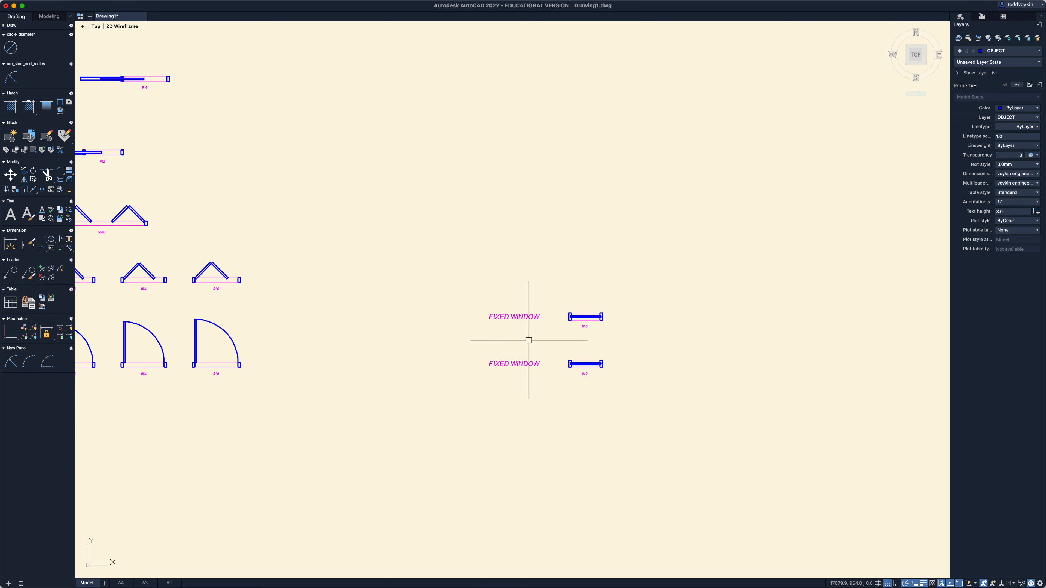
Copy the middle FIXED WINDOW title, its window symbol and 610 label 1000 straight up to form a third row.
{"action": "scroll", "coordinate": [622, 367], "scroll_direction": "up", "scroll_amount": 2}
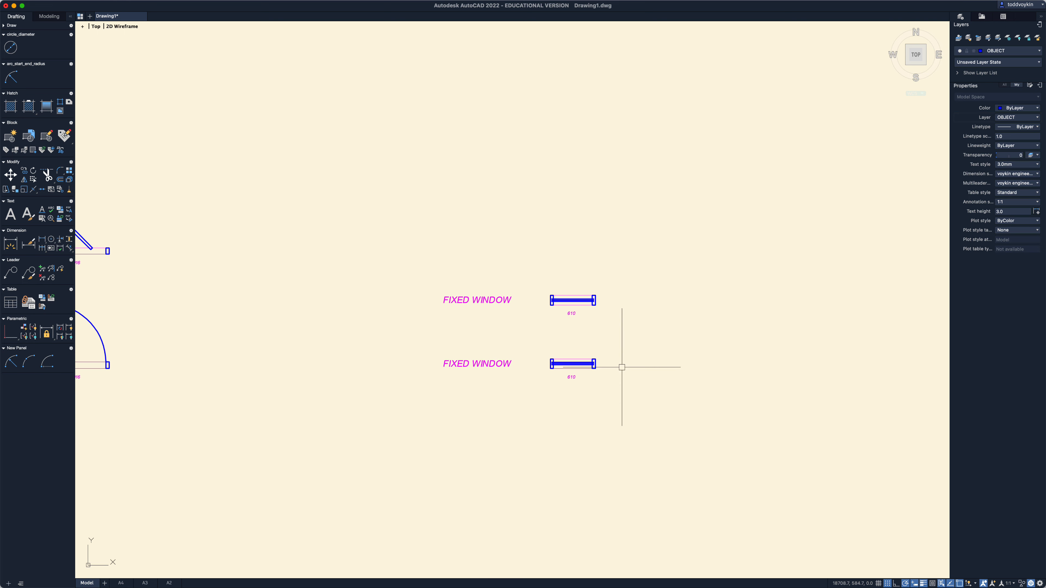
{"action": "middle_click_drag", "start_coordinate": [622, 368], "coordinate": [651, 414]}
{"action": "scroll", "coordinate": [649, 403], "scroll_direction": "up", "scroll_amount": 2}
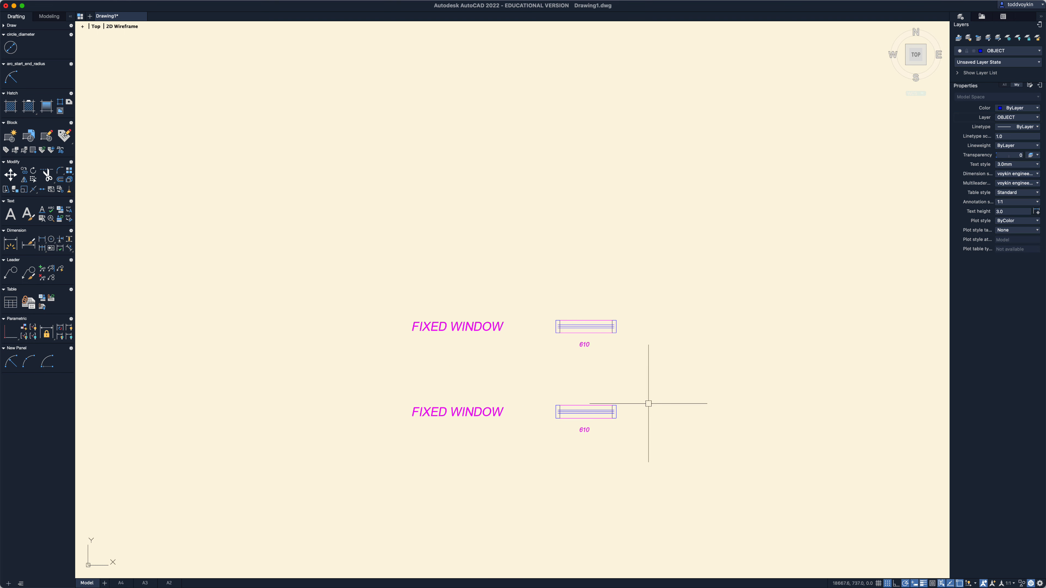
{"action": "scroll", "coordinate": [647, 376], "scroll_direction": "up", "scroll_amount": 1}
{"action": "type", "text": "co"}
{"action": "key", "text": "Return"}
{"action": "left_click", "coordinate": [648, 375]}
{"action": "left_click", "coordinate": [289, 229]}
{"action": "key", "text": "Return"}
{"action": "left_click", "coordinate": [357, 335]}
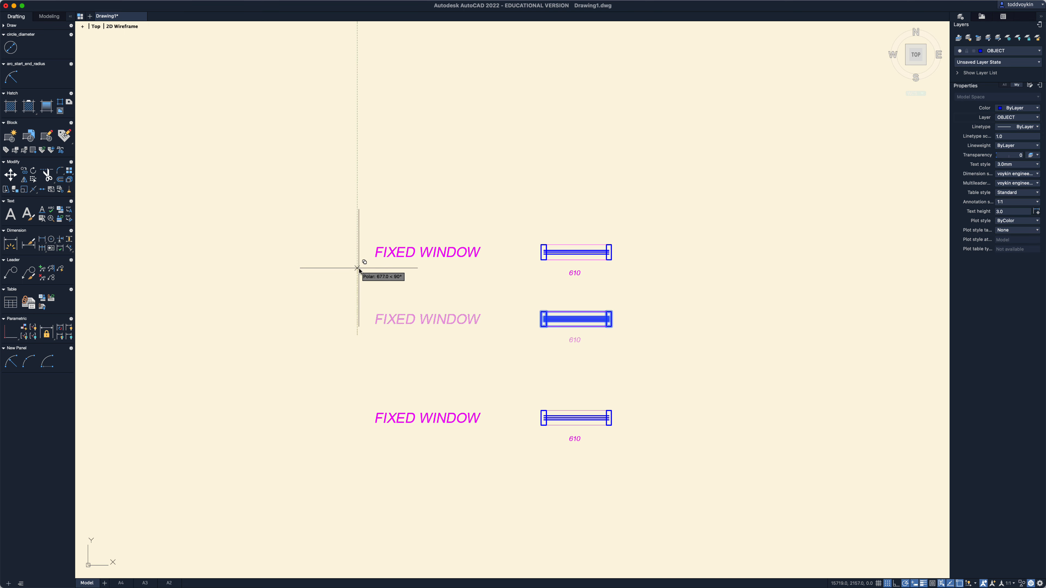
{"action": "type", "text": "100."}
{"action": "type", "text": "000"}
{"action": "key", "text": "Return"}
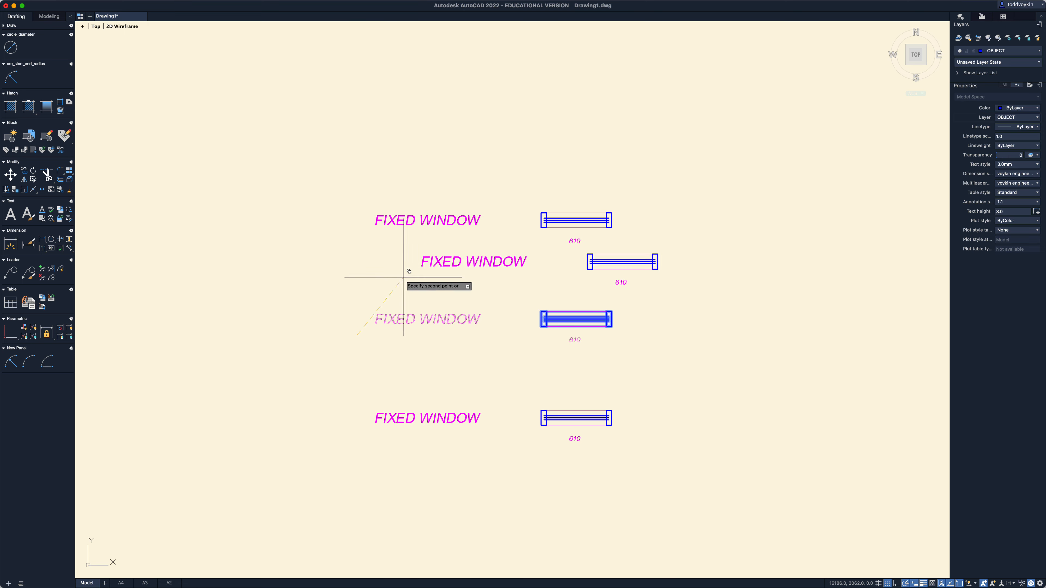
{"action": "key", "text": "Escape"}
Change the title of the middle window row to SINGLE-HUNG WINDOW.
{"action": "double_click", "coordinate": [436, 321]}
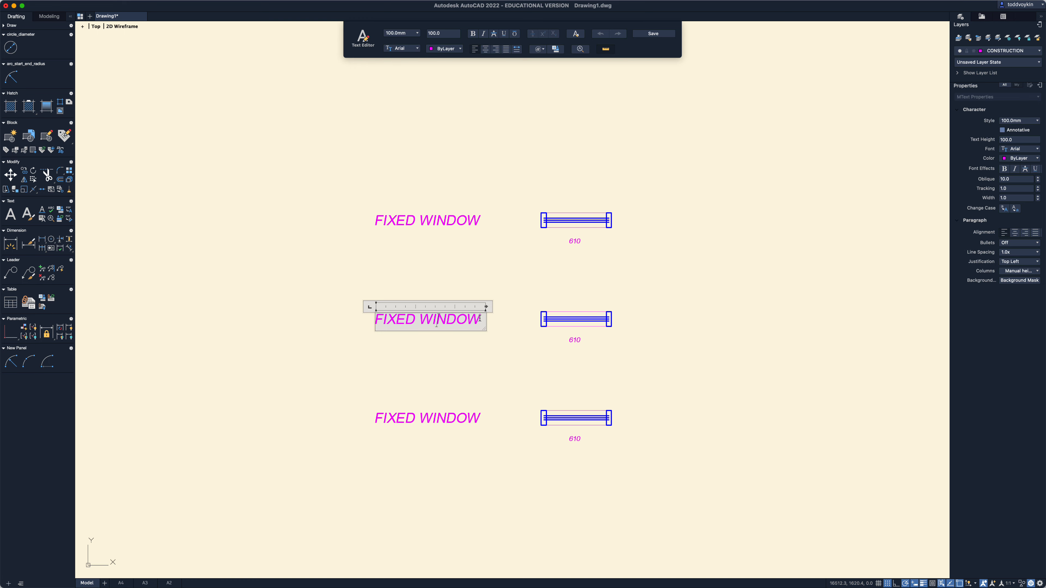
{"action": "left_click_drag", "start_coordinate": [418, 321], "coordinate": [370, 316]}
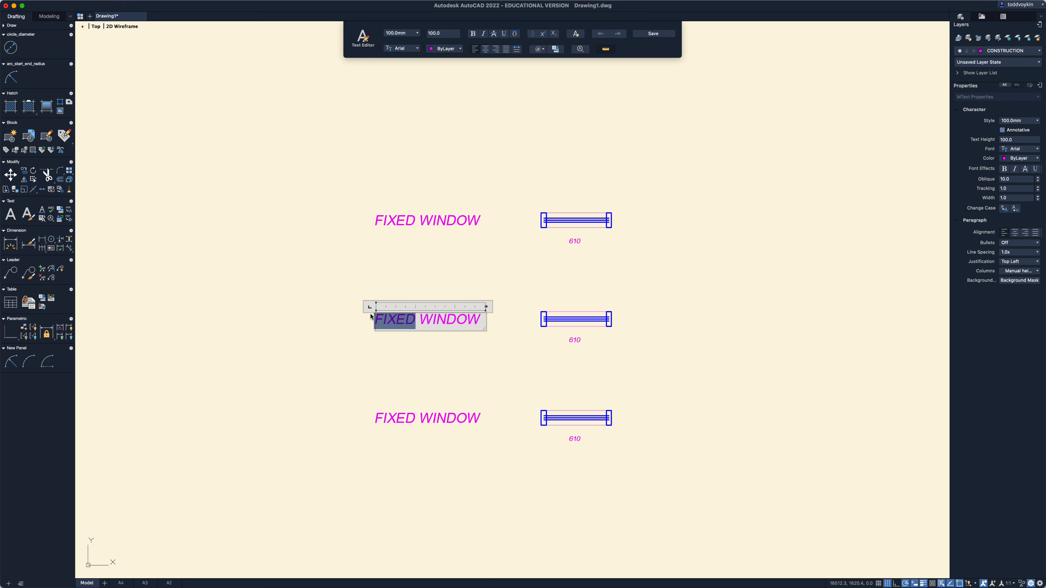
{"action": "type", "text": "single"}
{"action": "key", "text": "BackSpace"}
{"action": "key", "text": "BackSpace"}
{"action": "key", "text": "BackSpace"}
{"action": "key", "text": "BackSpace"}
{"action": "key", "text": "BackSpace"}
{"action": "key", "text": "BackSpace"}
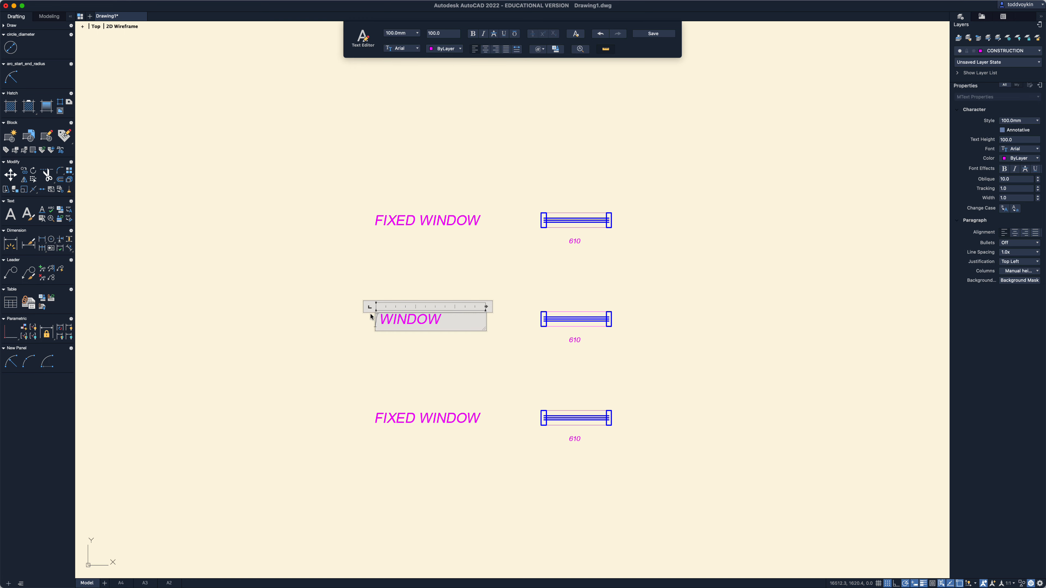
{"action": "type", "text": "SINGLE"}
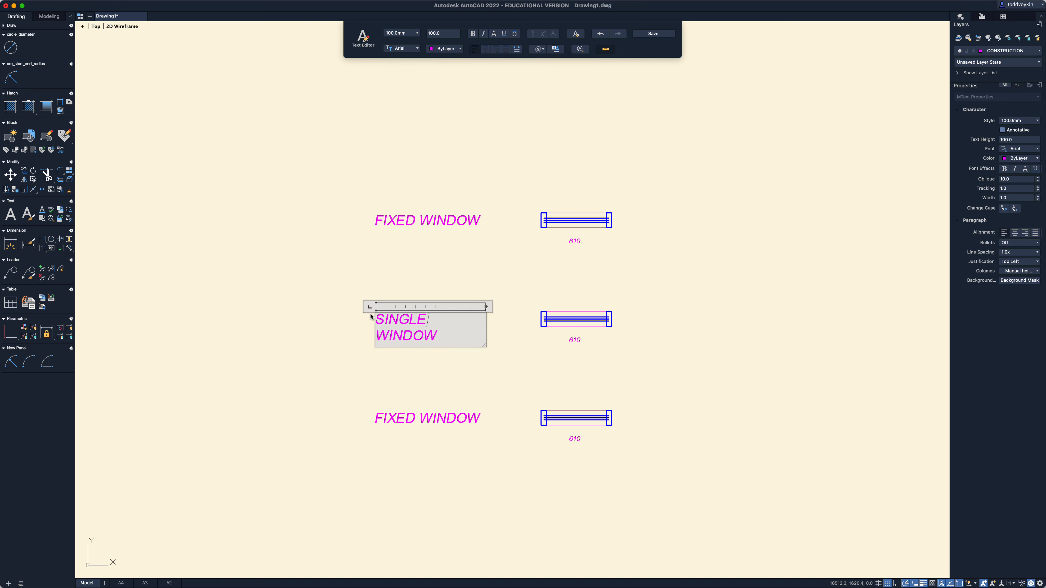
{"action": "type", "text": "-HUNG"}
{"action": "left_click", "coordinate": [407, 220]}
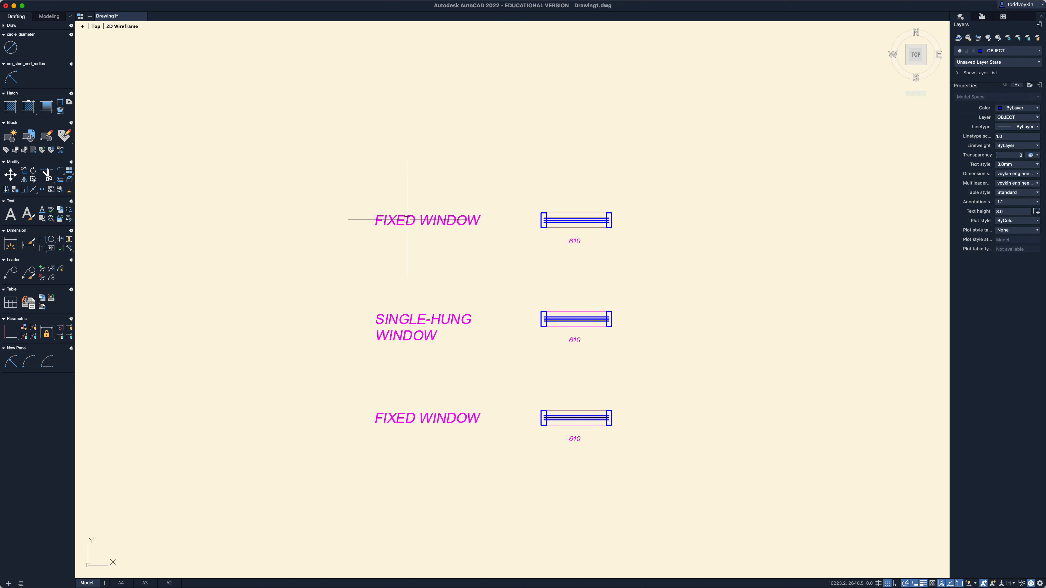
Change the title of the uppermost window row to DOUBLE-HUNG WINDOW.
{"action": "double_click", "coordinate": [416, 220]}
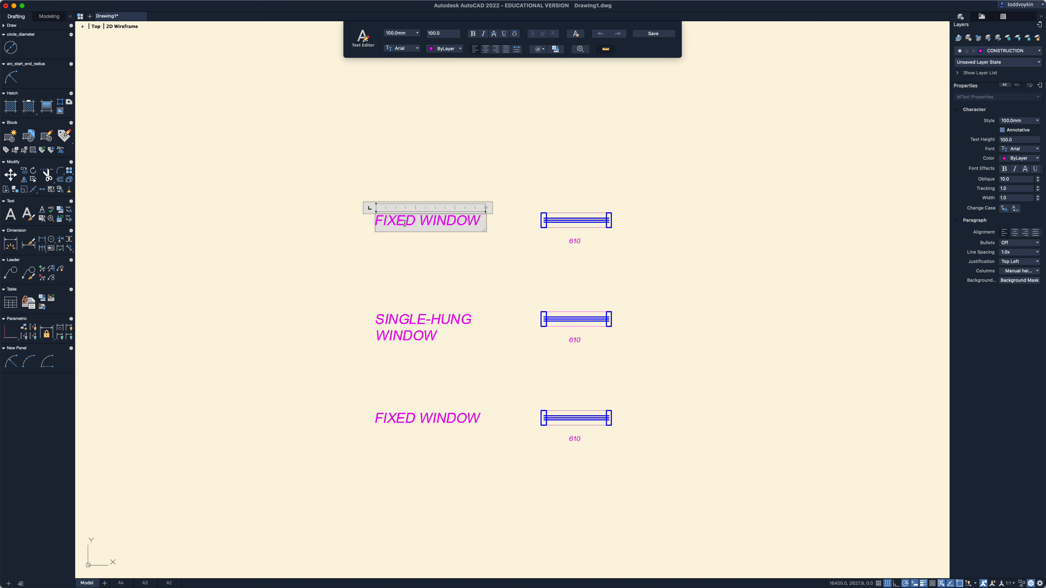
{"action": "left_click_drag", "start_coordinate": [415, 222], "coordinate": [376, 221]}
{"action": "type", "text": "DOUBEL"}
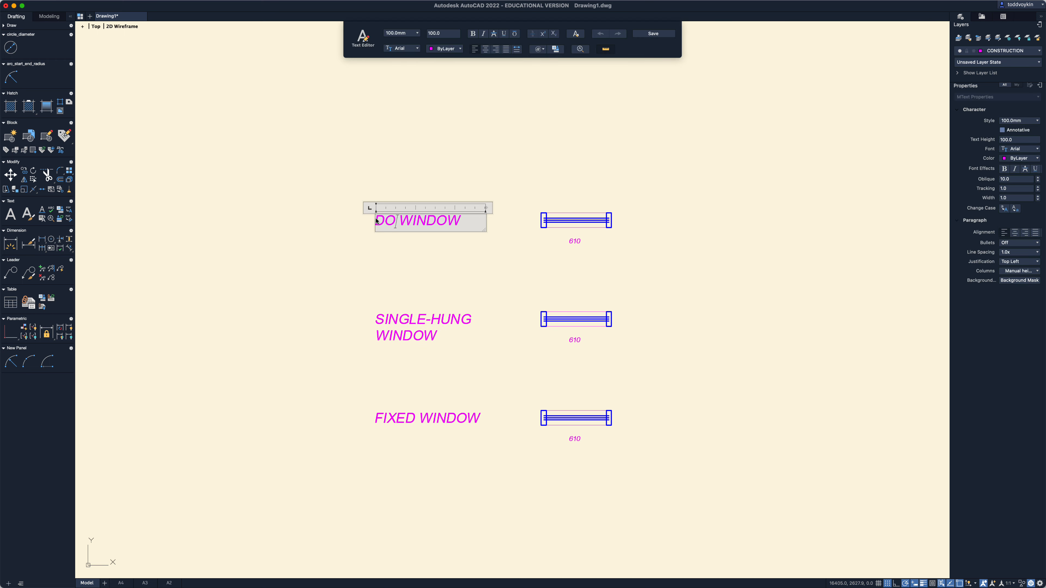
{"action": "key", "text": "BackSpace"}
{"action": "key", "text": "BackSpace"}
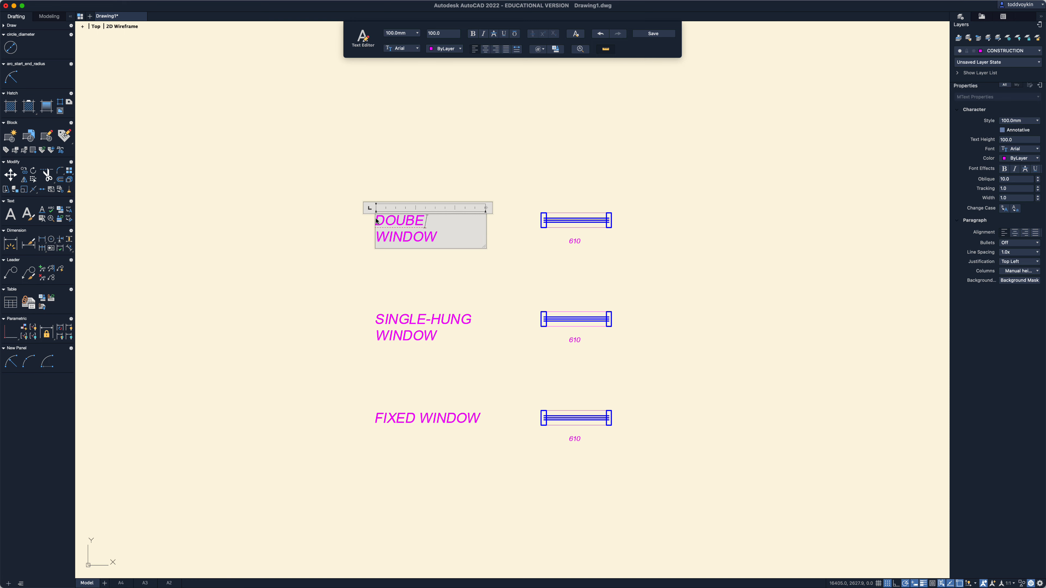
{"action": "type", "text": "LE-HUNG"}
{"action": "left_click", "coordinate": [657, 293]}
Examine the single-hung versus double-hung reference picture and the lines of the fixed window symbol.
{"action": "left_click_drag", "start_coordinate": [1045, 159], "coordinate": [610, 182]}
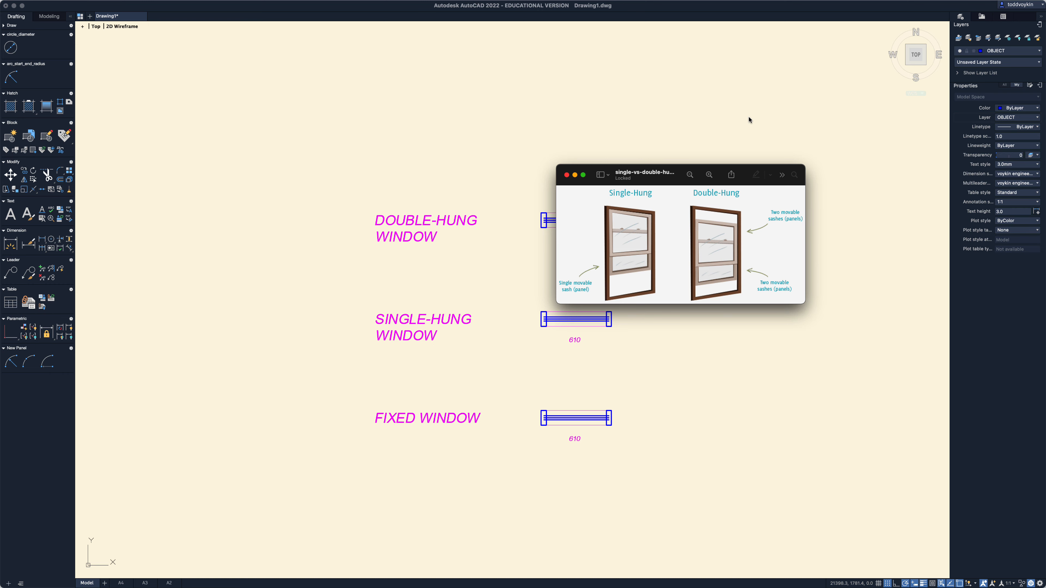
{"action": "left_click_drag", "start_coordinate": [748, 171], "coordinate": [1045, 164]}
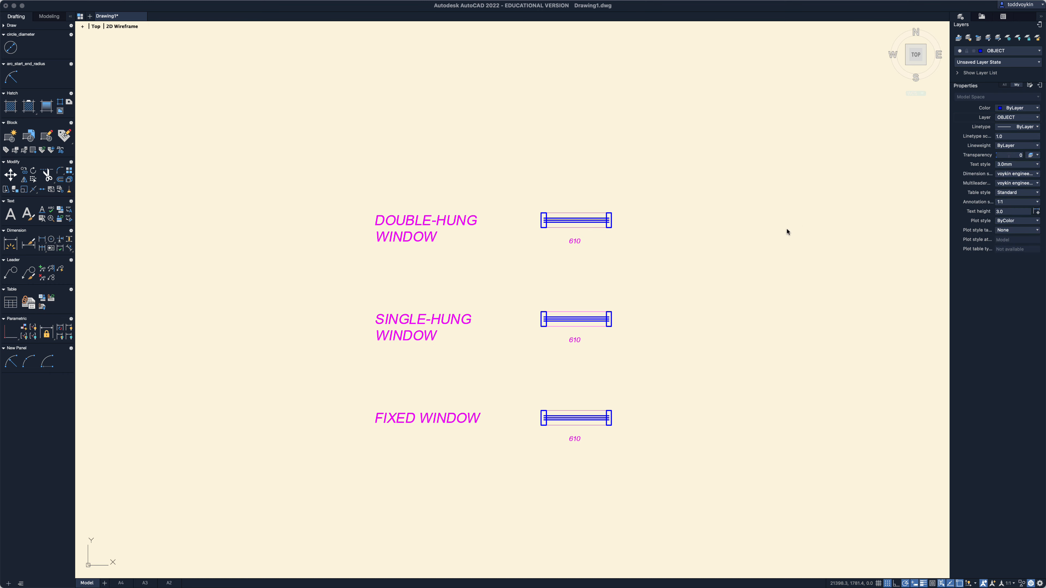
{"action": "scroll", "coordinate": [553, 437], "scroll_direction": "up", "scroll_amount": 7}
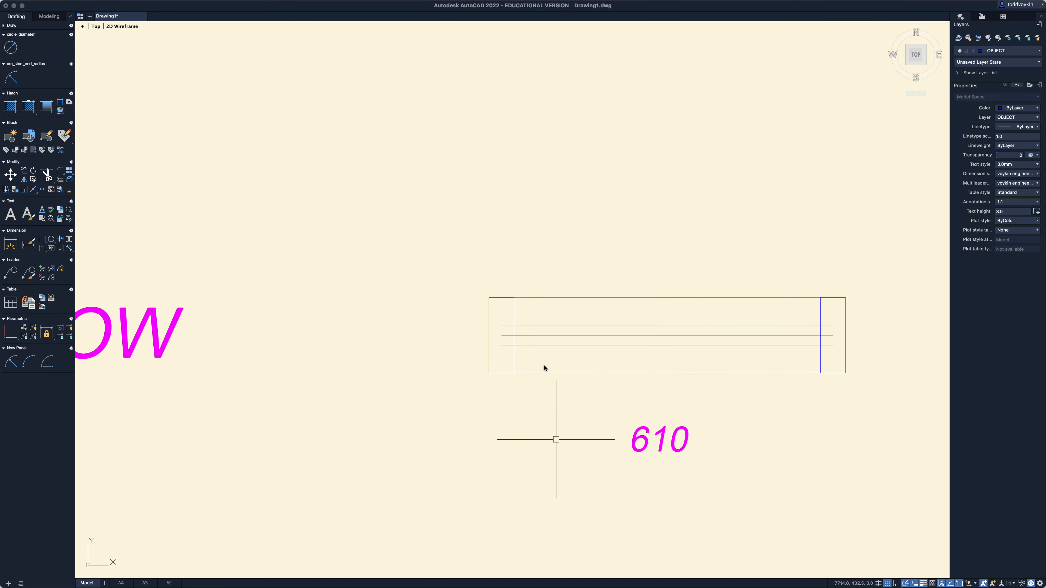
{"action": "scroll", "coordinate": [546, 365], "scroll_direction": "down", "scroll_amount": 3}
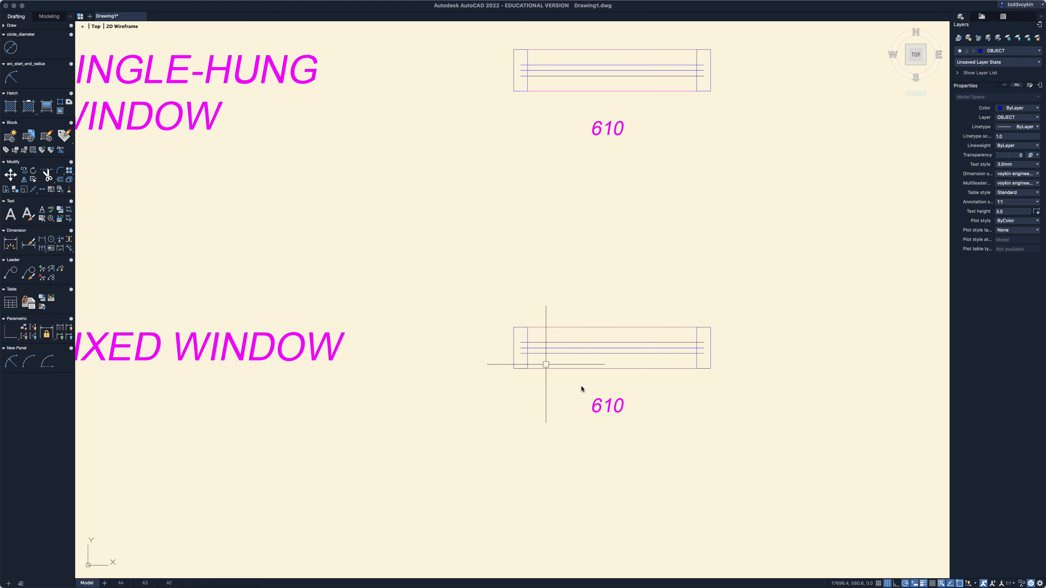
{"action": "left_click", "coordinate": [548, 397]}
{"action": "key", "text": "Escape"}
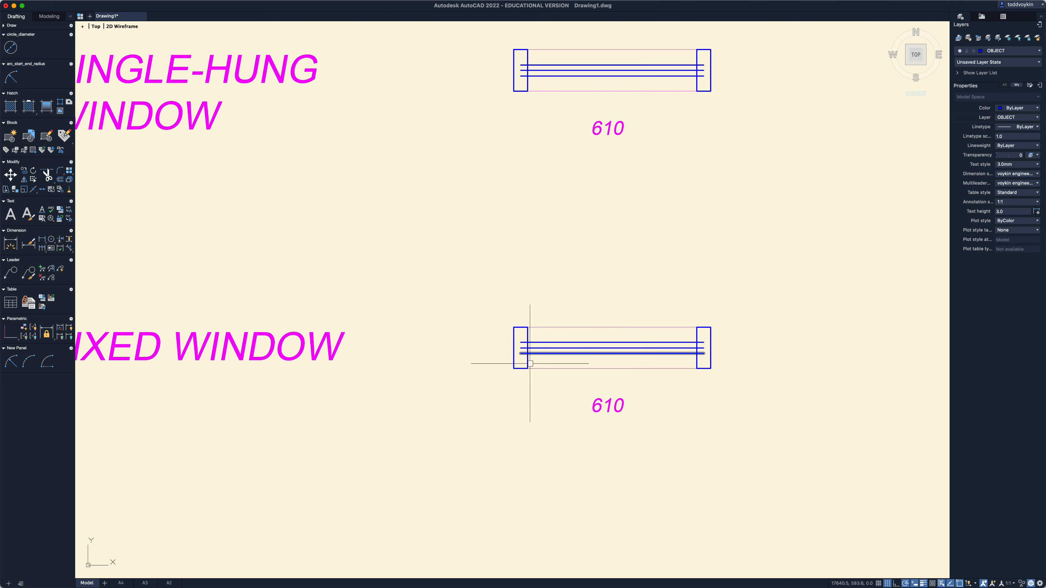
Shorten the lowest of the single-hung window's three horizontal lines at both ends to the inner faces of the jambs.
{"action": "scroll", "coordinate": [583, 234], "scroll_direction": "down", "scroll_amount": 2}
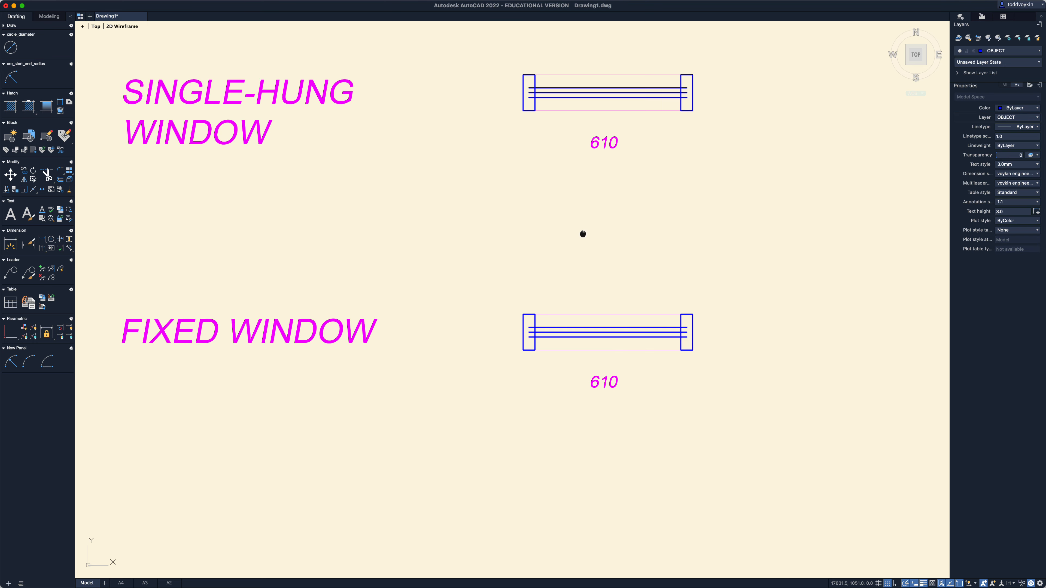
{"action": "middle_click_drag", "start_coordinate": [582, 234], "coordinate": [572, 325]}
{"action": "scroll", "coordinate": [600, 271], "scroll_direction": "up", "scroll_amount": 1}
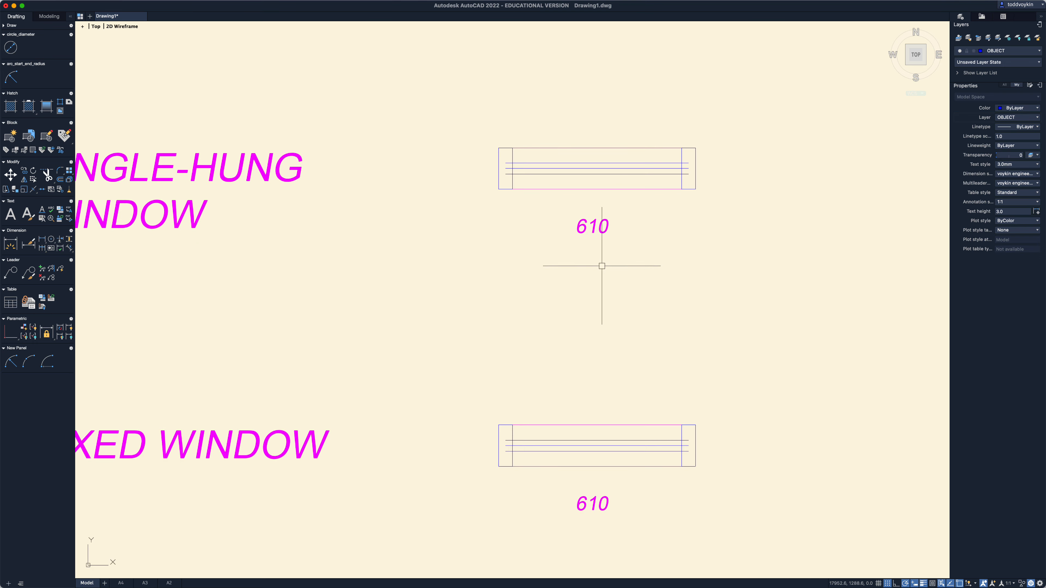
{"action": "scroll", "coordinate": [605, 289], "scroll_direction": "down", "scroll_amount": 1}
{"action": "scroll", "coordinate": [621, 286], "scroll_direction": "up", "scroll_amount": 4}
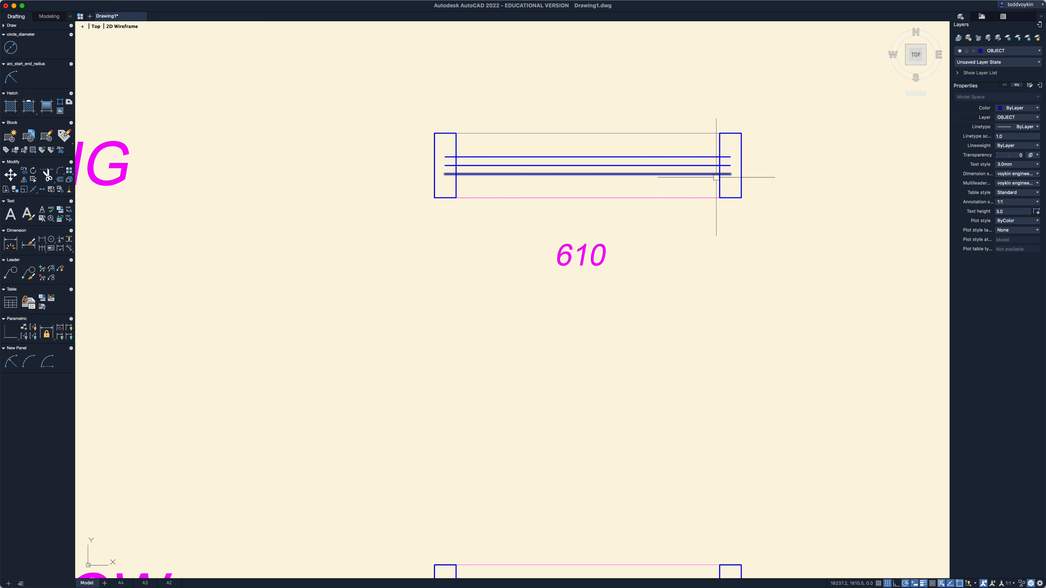
{"action": "left_click", "coordinate": [704, 175]}
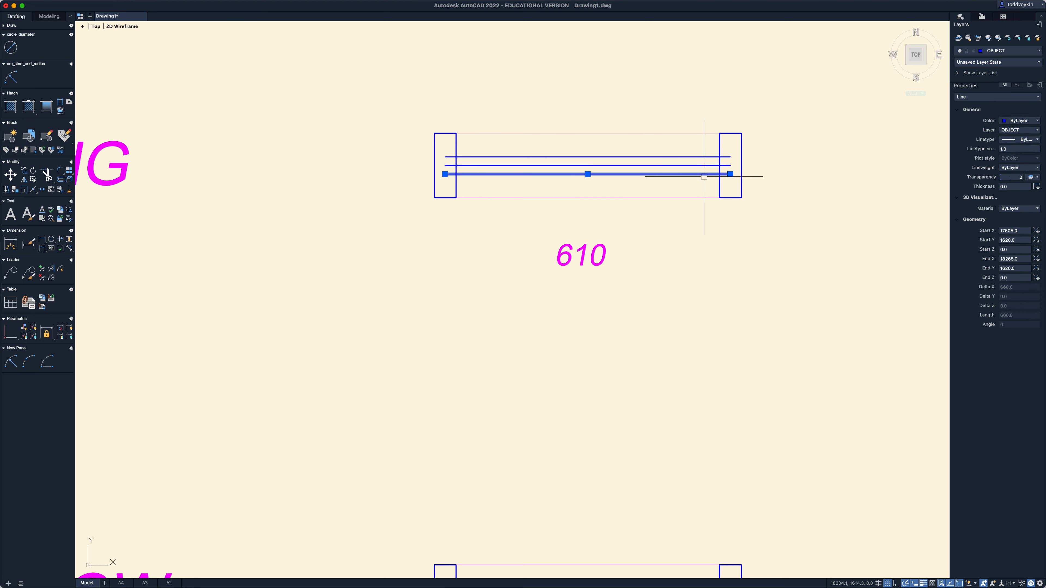
{"action": "left_click", "coordinate": [731, 175]}
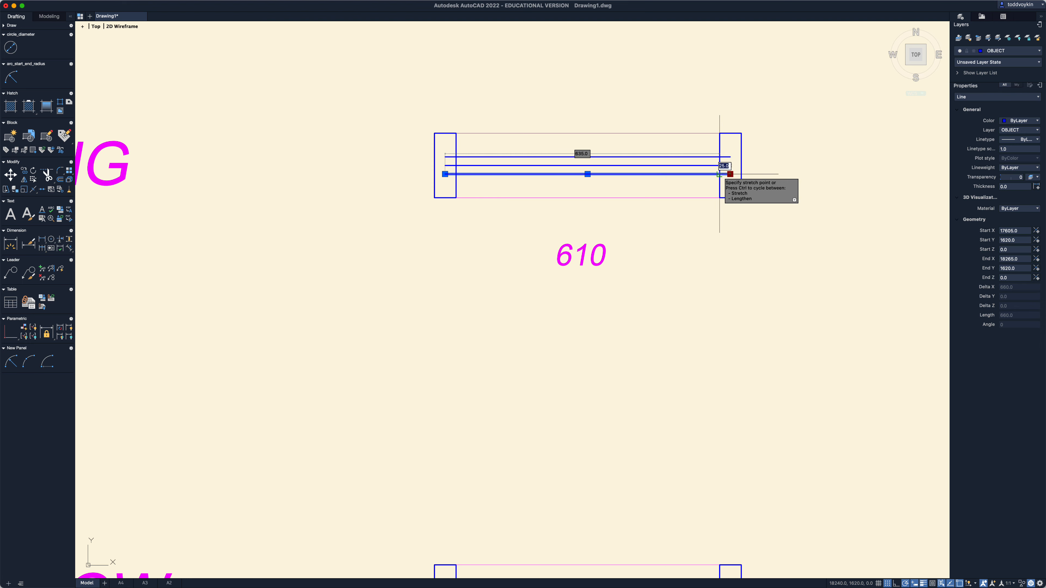
{"action": "left_click", "coordinate": [720, 175]}
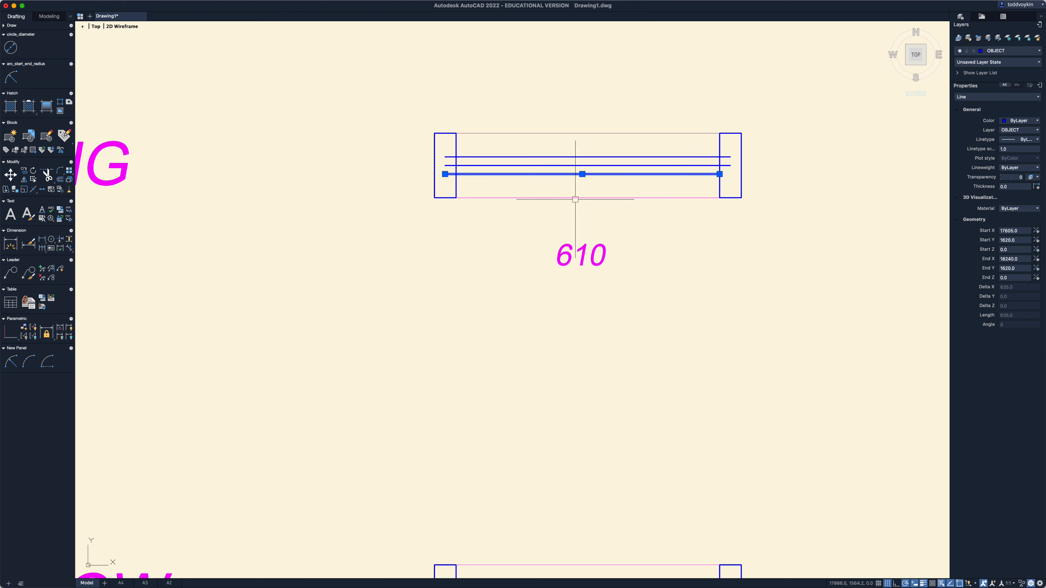
{"action": "left_click", "coordinate": [444, 175]}
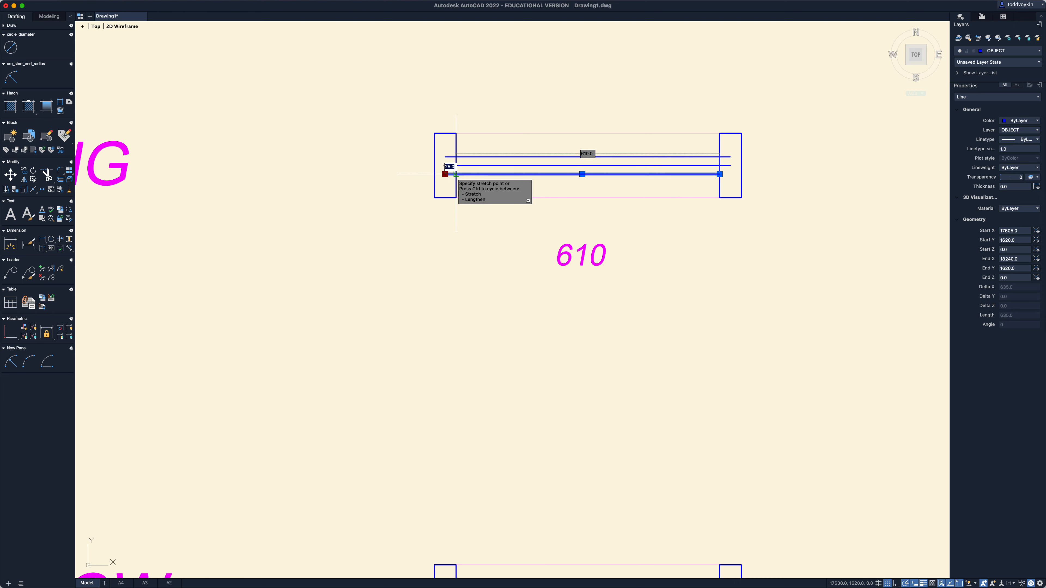
{"action": "left_click", "coordinate": [456, 174]}
{"action": "key", "text": "Escape"}
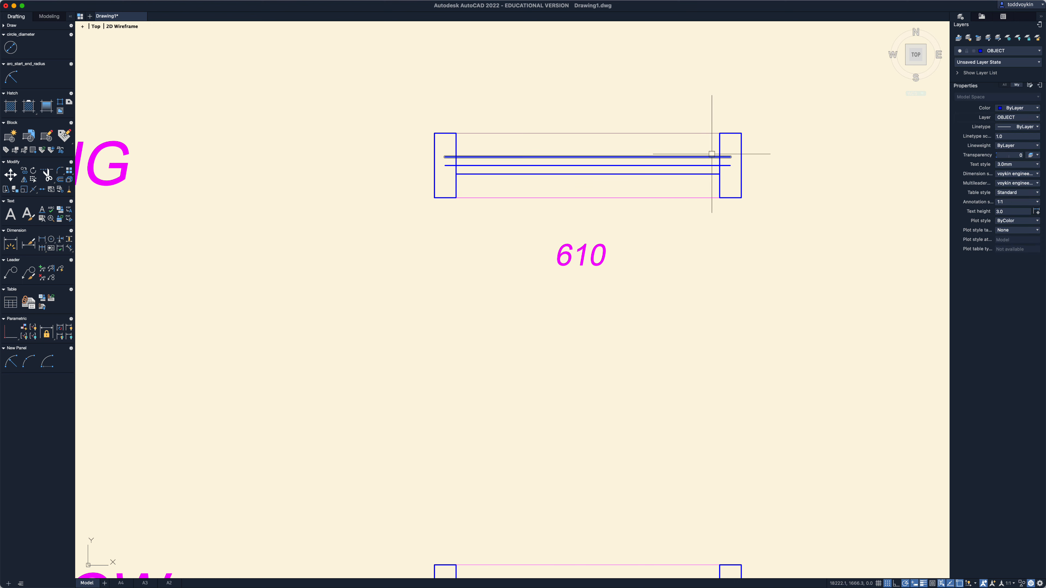
{"action": "left_click", "coordinate": [708, 163]}
{"action": "left_click", "coordinate": [708, 157]}
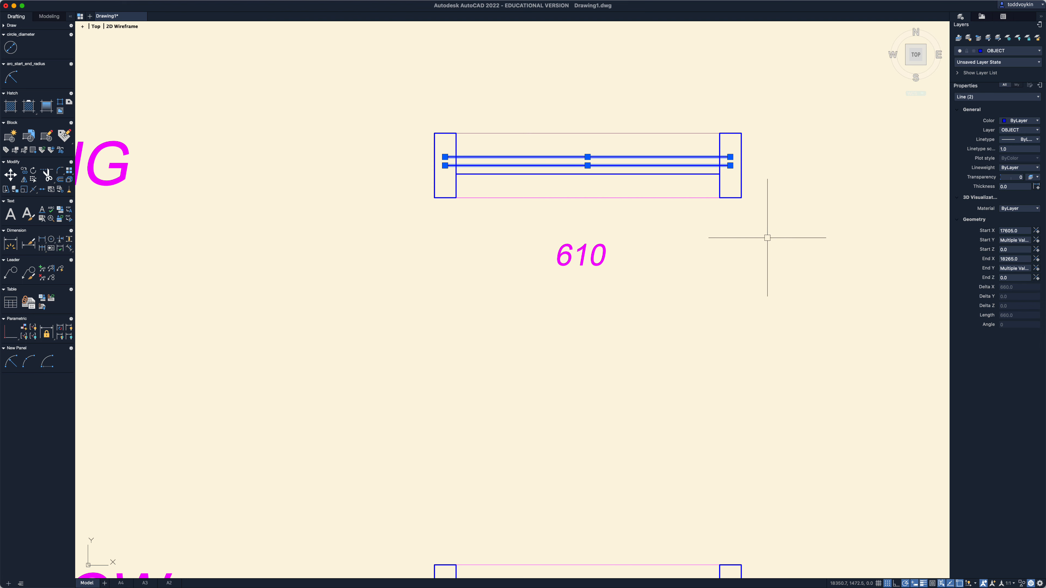
{"action": "key", "text": "Escape"}
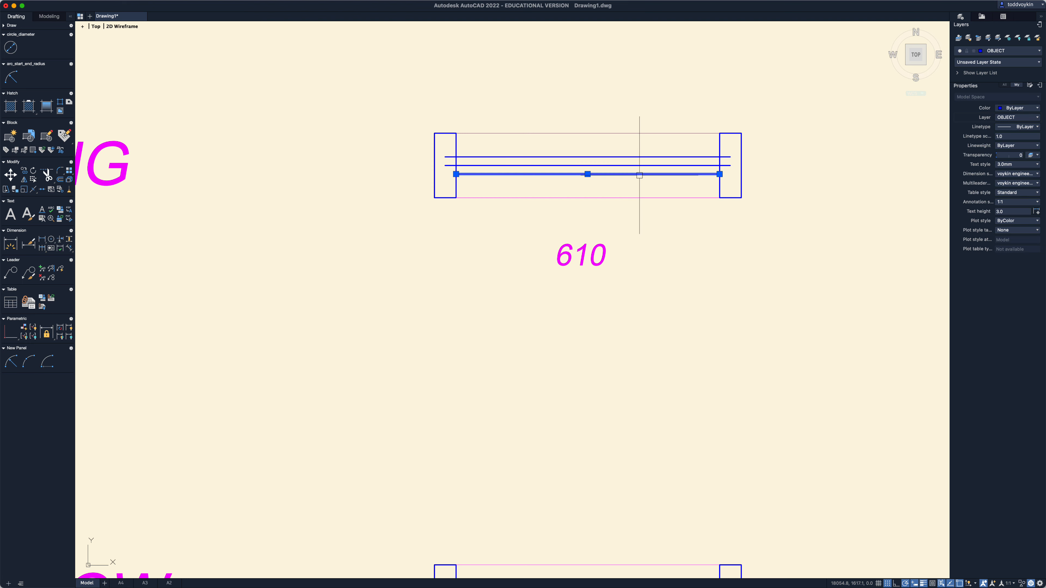
{"action": "left_click", "coordinate": [639, 175]}
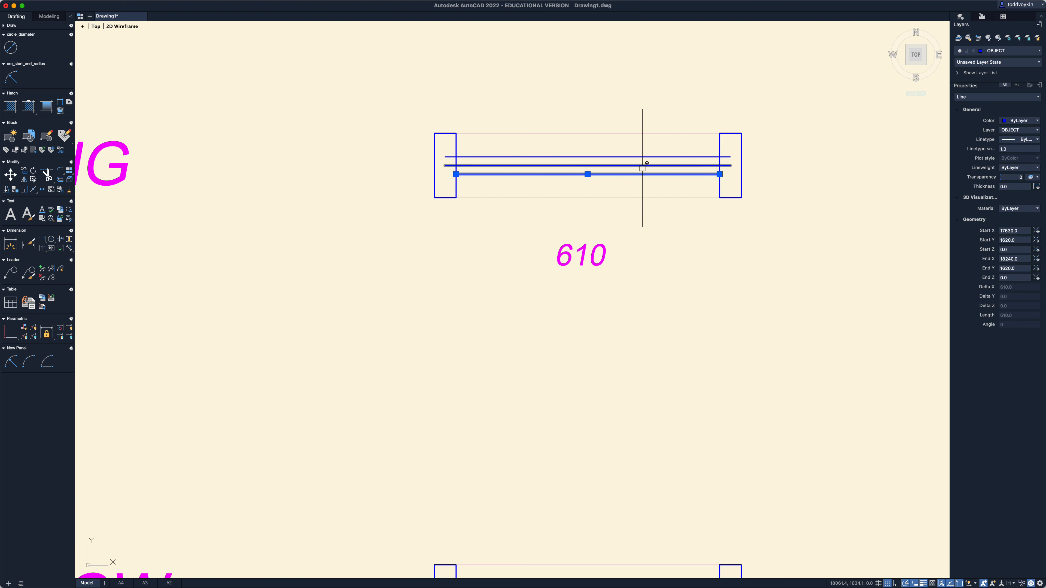
{"action": "key", "text": "Escape"}
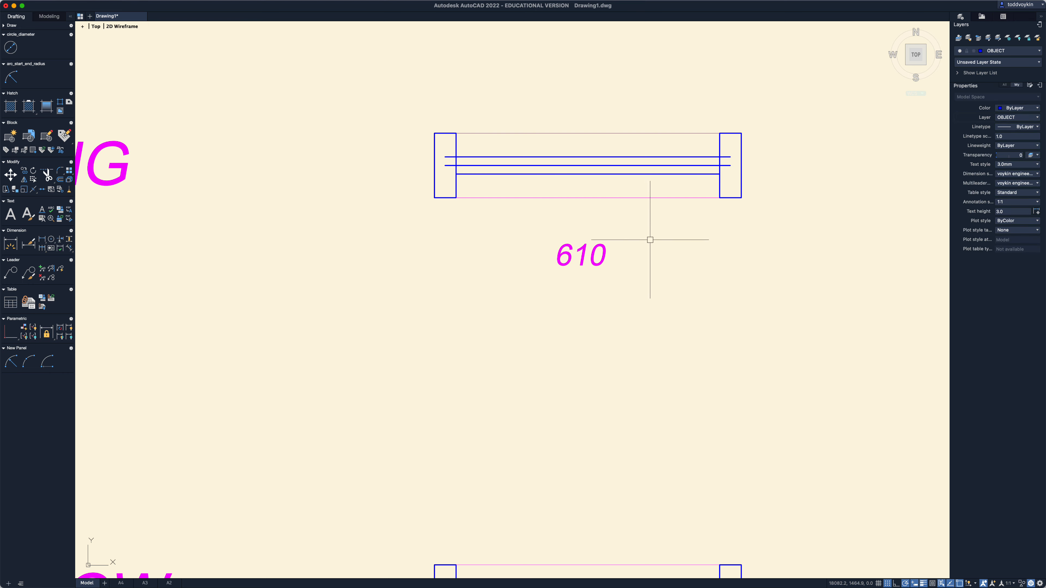
Shorten the right ends of all three horizontal lines in the double-hung window to the right jamb's inner face.
{"action": "scroll", "coordinate": [673, 251], "scroll_direction": "down", "scroll_amount": 2}
{"action": "scroll", "coordinate": [673, 256], "scroll_direction": "down", "scroll_amount": 3}
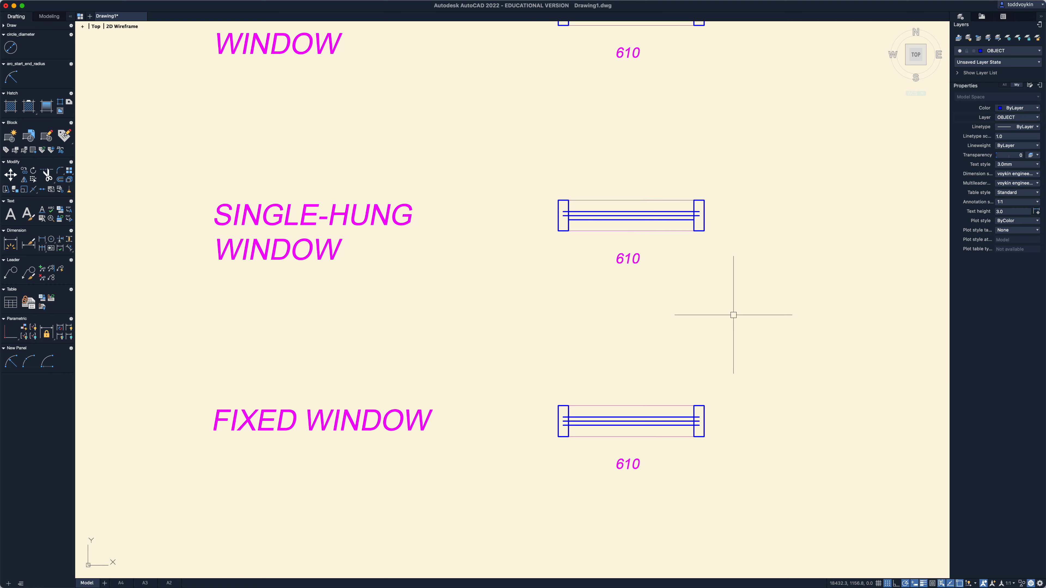
{"action": "middle_click_drag", "start_coordinate": [734, 315], "coordinate": [715, 425]}
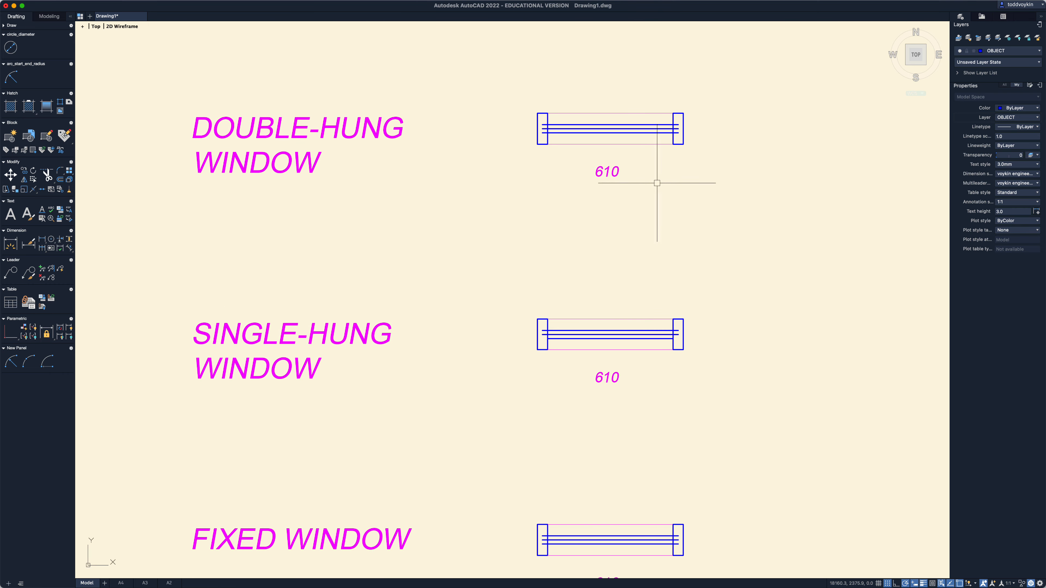
{"action": "scroll", "coordinate": [661, 176], "scroll_direction": "up", "scroll_amount": 1}
{"action": "middle_click_drag", "start_coordinate": [660, 176], "coordinate": [640, 254]}
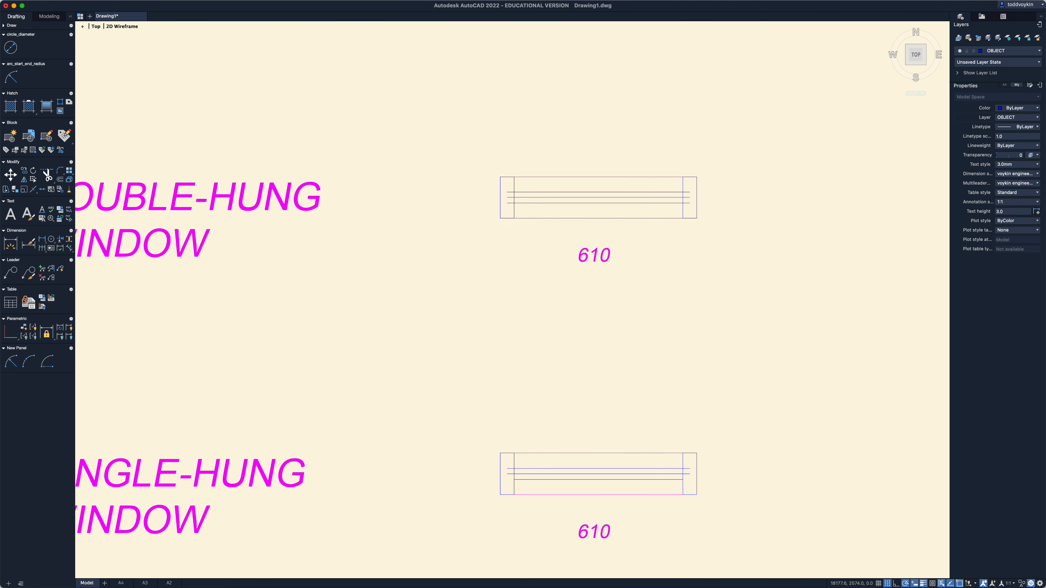
{"action": "scroll", "coordinate": [624, 202], "scroll_direction": "up", "scroll_amount": 3}
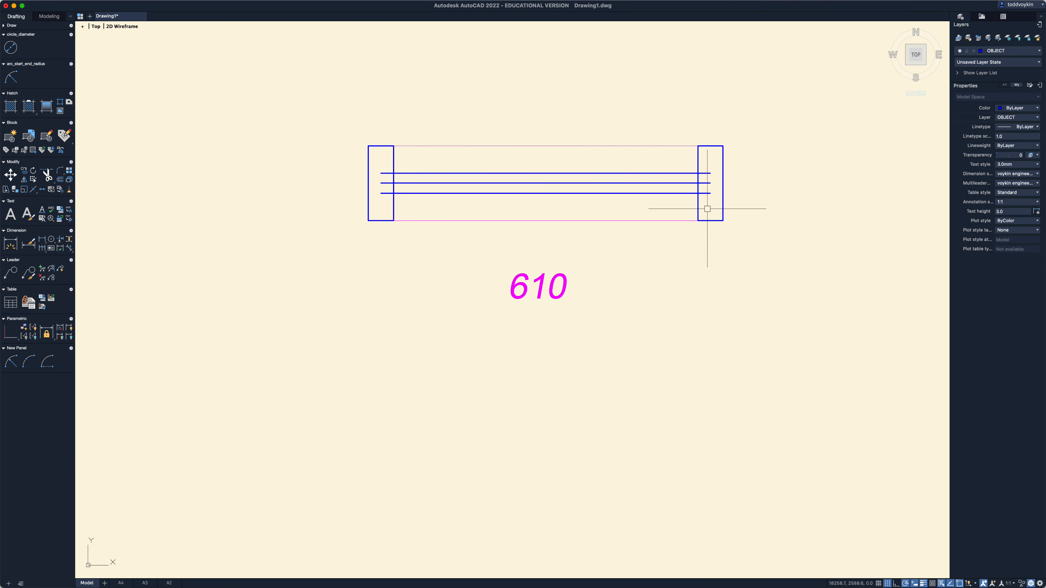
{"action": "left_click", "coordinate": [676, 205]}
{"action": "left_click", "coordinate": [627, 155]}
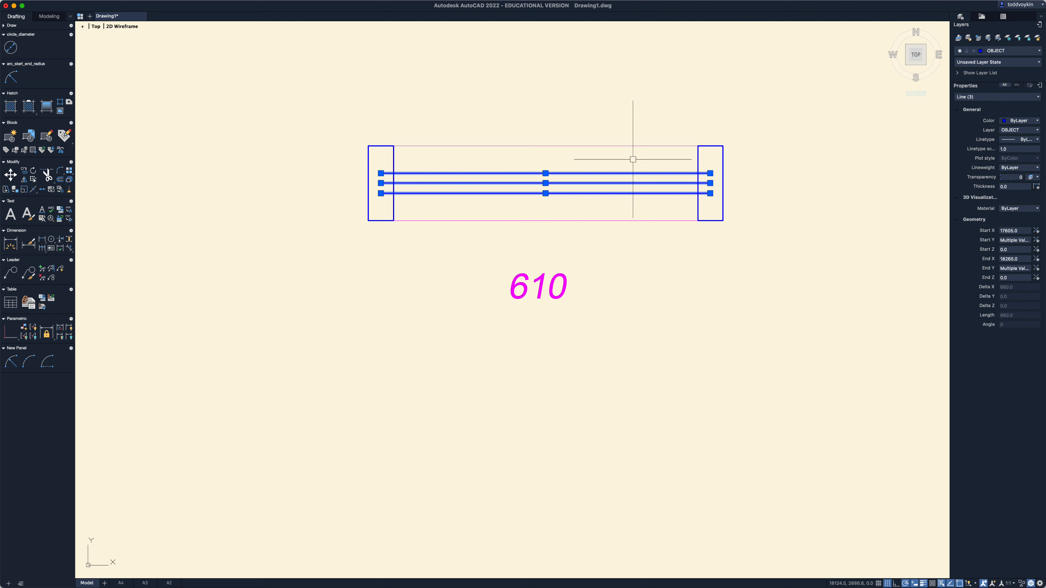
{"action": "left_click", "coordinate": [710, 173]}
{"action": "left_click", "coordinate": [705, 173]}
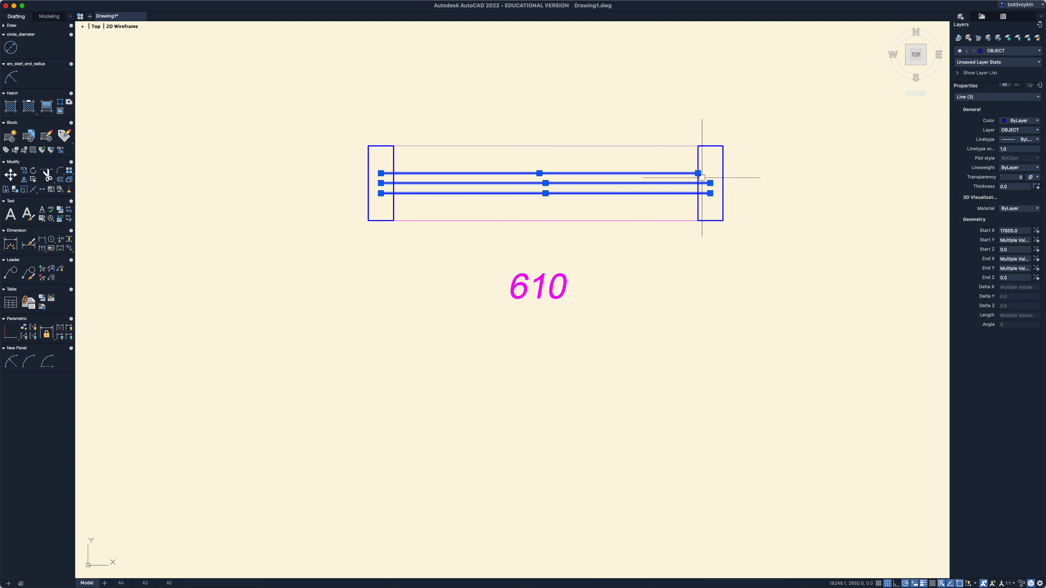
{"action": "left_click", "coordinate": [707, 183]}
{"action": "left_click", "coordinate": [699, 183]}
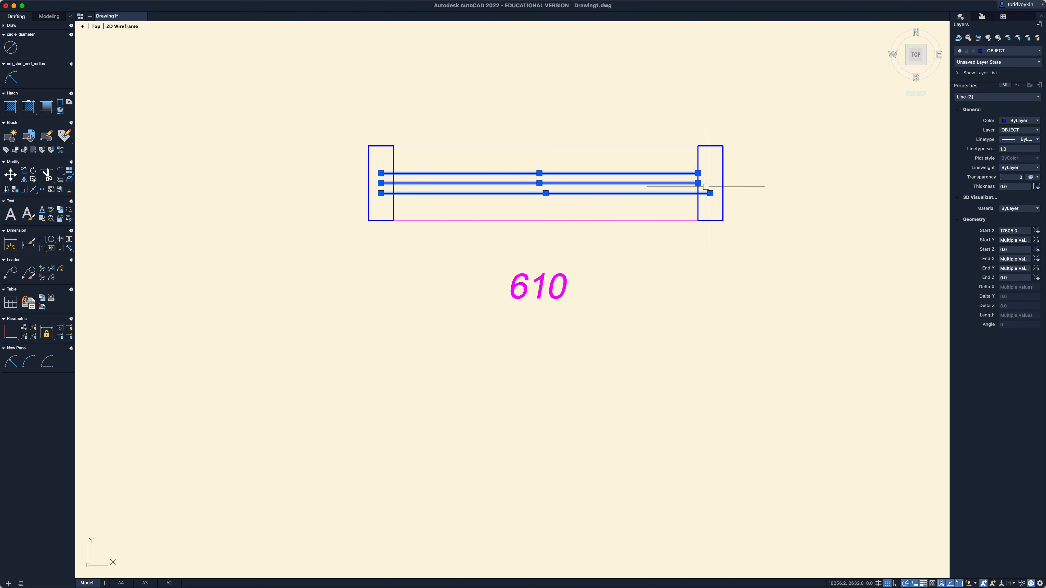
{"action": "left_click", "coordinate": [710, 193]}
{"action": "left_click", "coordinate": [699, 193]}
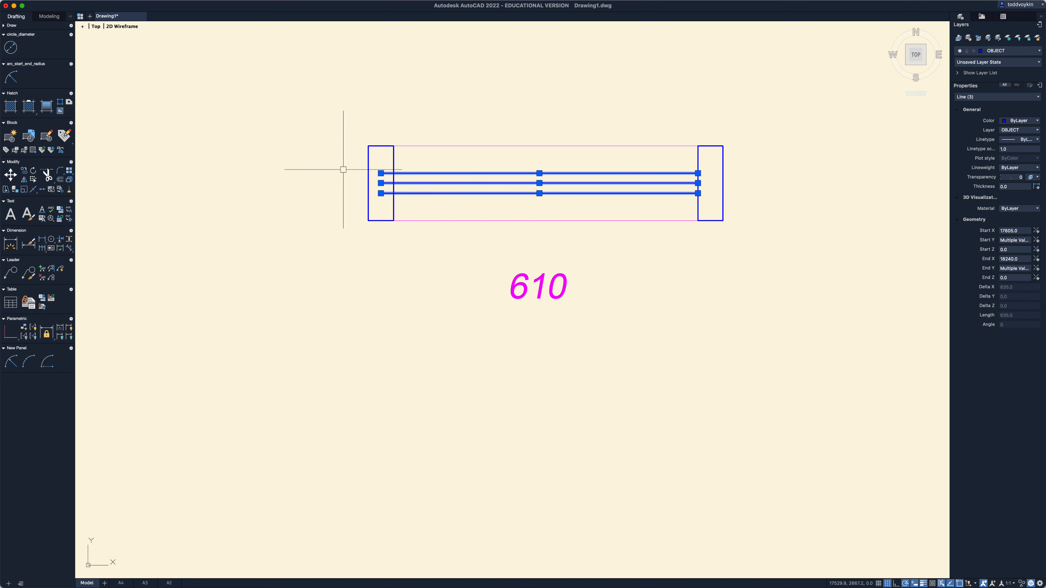
Shorten the left ends of the double-hung window's three horizontal lines to the left jamb's inner face.
{"action": "left_click", "coordinate": [381, 173]}
{"action": "left_click", "coordinate": [393, 173]}
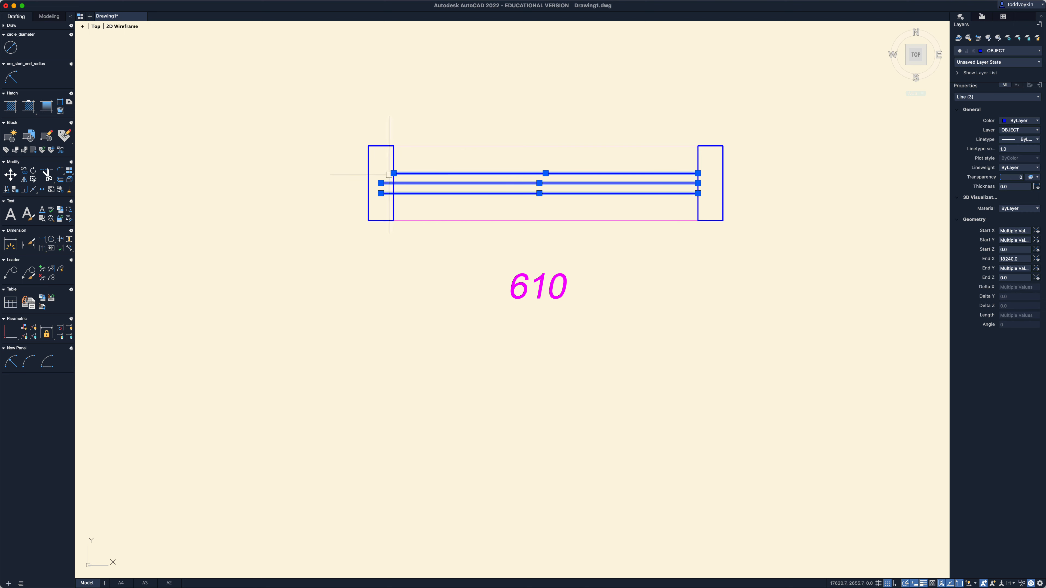
{"action": "left_click", "coordinate": [381, 183]}
{"action": "left_click", "coordinate": [394, 183]}
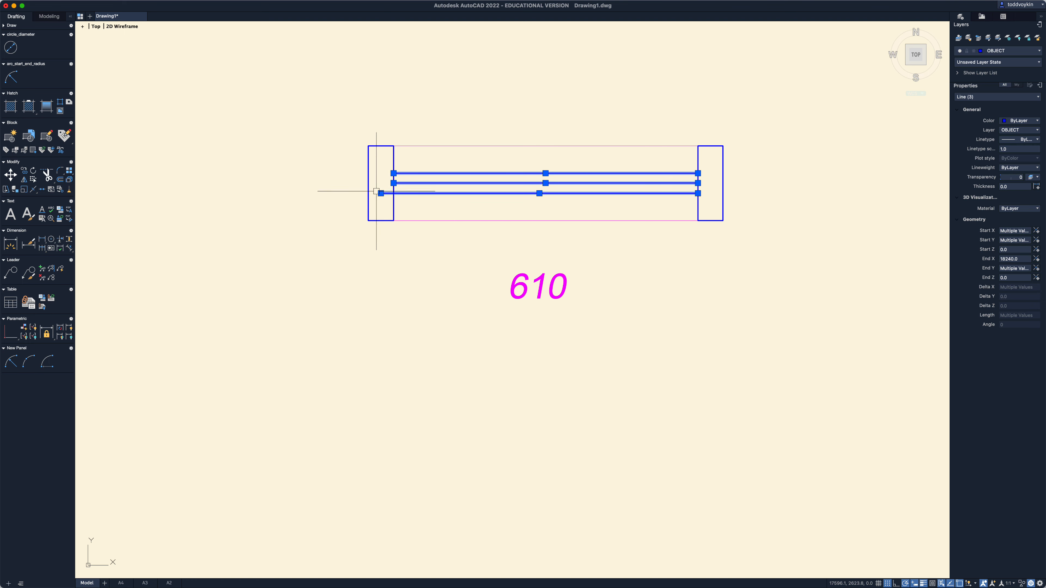
{"action": "left_click", "coordinate": [381, 193]}
{"action": "left_click", "coordinate": [394, 194]}
{"action": "key", "text": "Escape"}
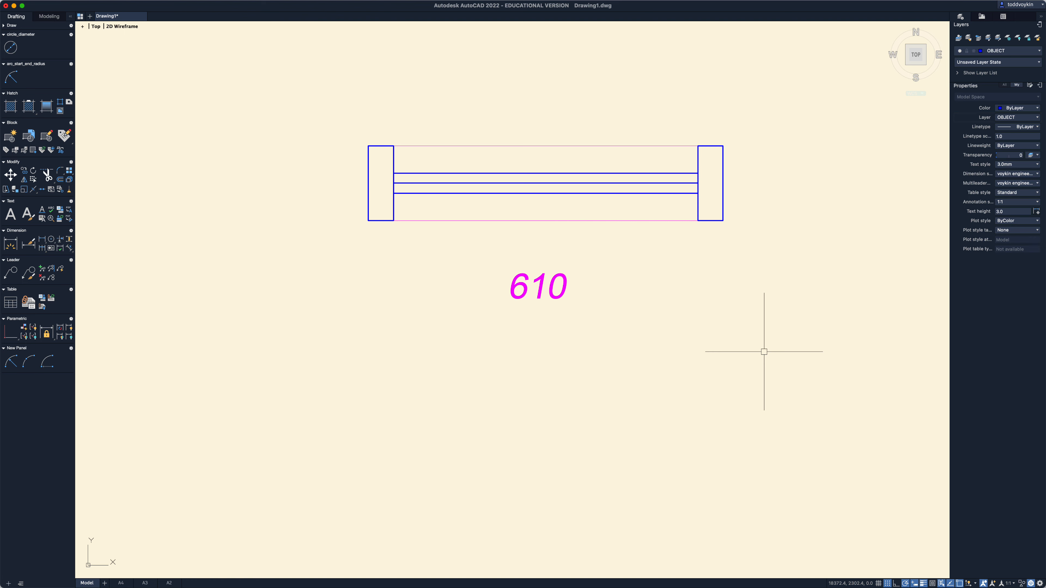
Copy the double-hung window row, including its title and 610 label, 1000 straight up.
{"action": "scroll", "coordinate": [764, 352], "scroll_direction": "down", "scroll_amount": 5}
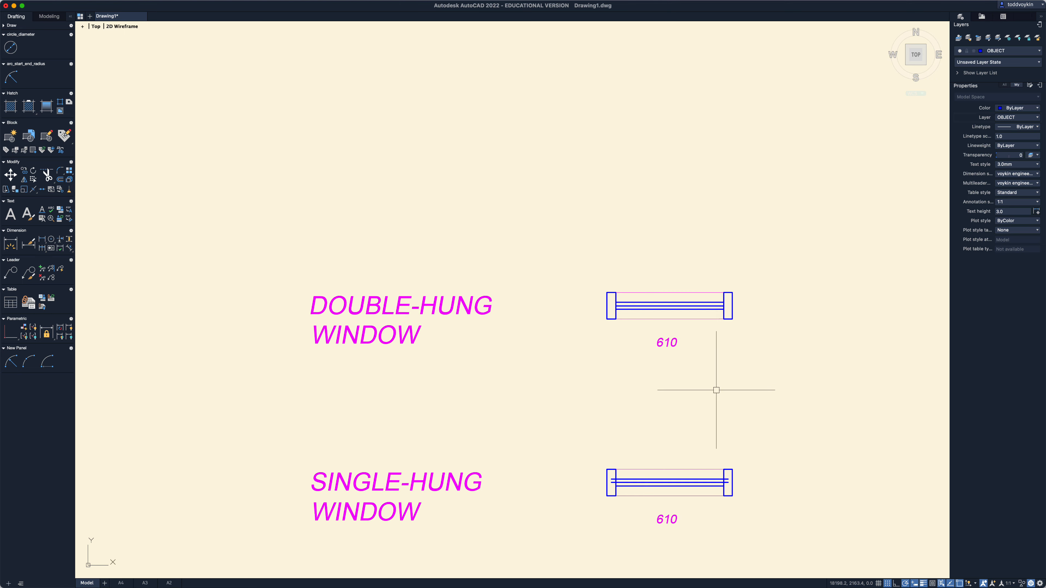
{"action": "mouse_move", "coordinate": [717, 390]}
{"action": "middle_mouse_down"}
{"action": "mouse_move", "coordinate": [702, 361]}
{"action": "mouse_move", "coordinate": [710, 332]}
{"action": "middle_mouse_up"}
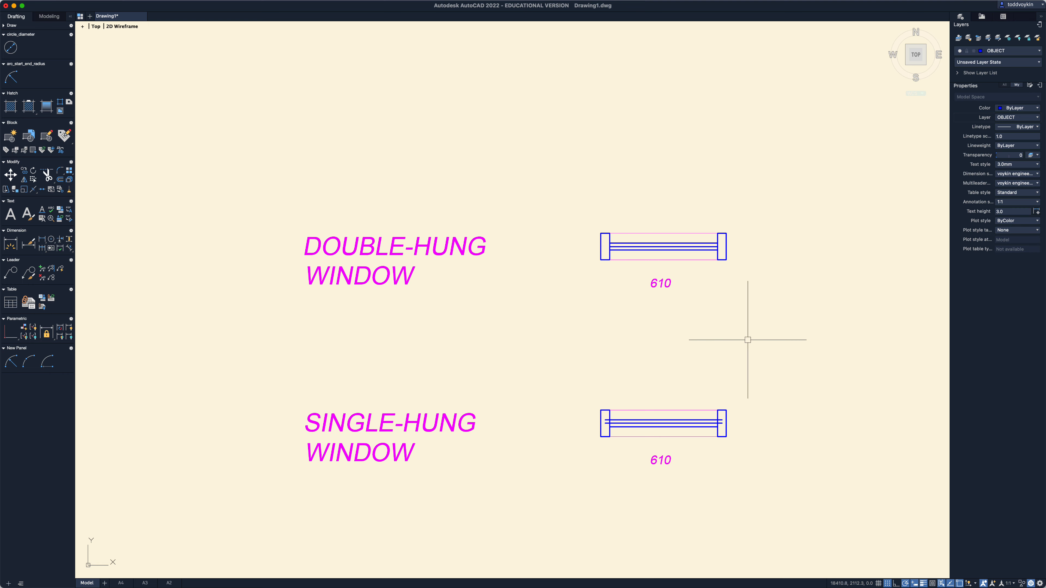
{"action": "right_click", "coordinate": [747, 341]}
{"action": "left_click", "coordinate": [759, 335]}
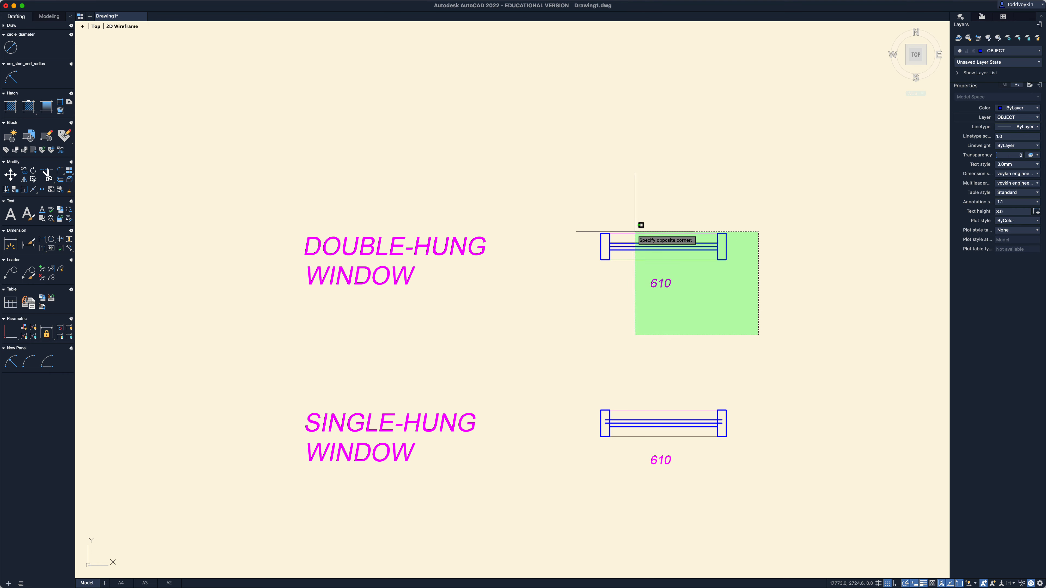
{"action": "left_click", "coordinate": [241, 199]}
{"action": "right_click", "coordinate": [253, 201]}
{"action": "left_click", "coordinate": [836, 331]}
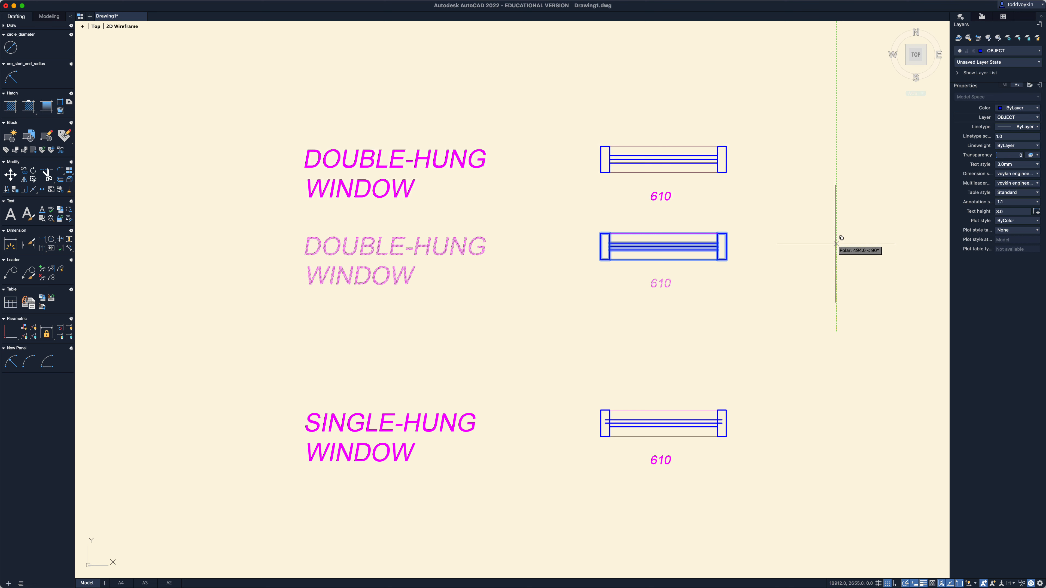
{"action": "type", "text": "1000"}
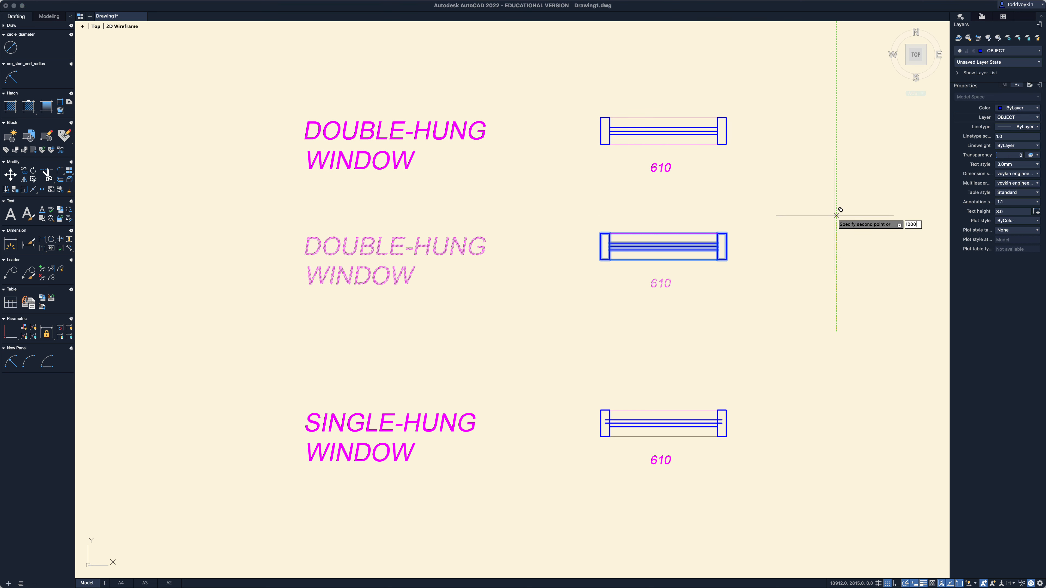
{"action": "key", "text": "Return"}
{"action": "key", "text": "Escape"}
Change the title of the uppermost window row to SLIDER WINDOW.
{"action": "middle_click_drag", "start_coordinate": [836, 222], "coordinate": [817, 362]}
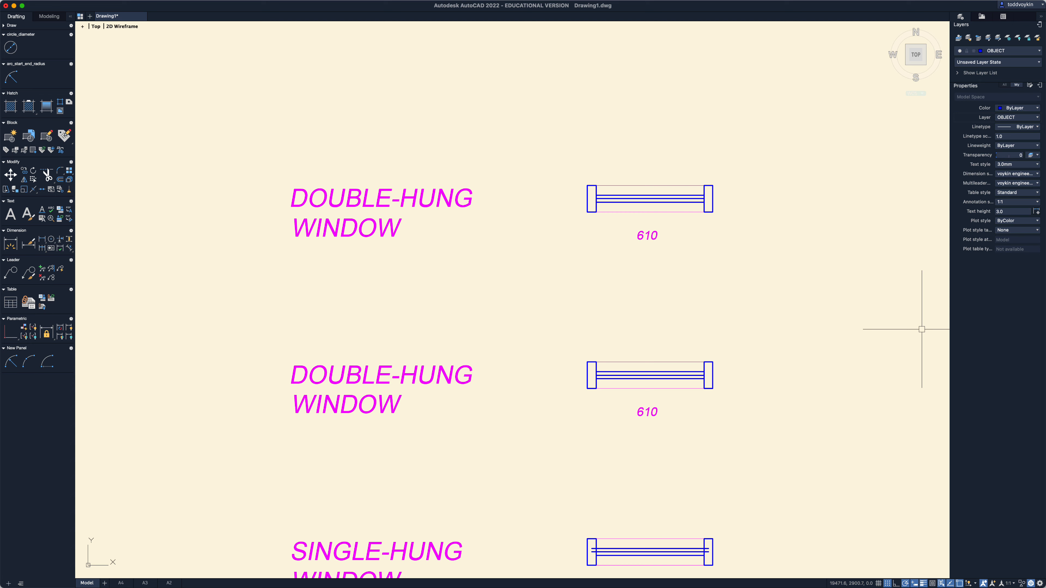
{"action": "left_click", "coordinate": [385, 197]}
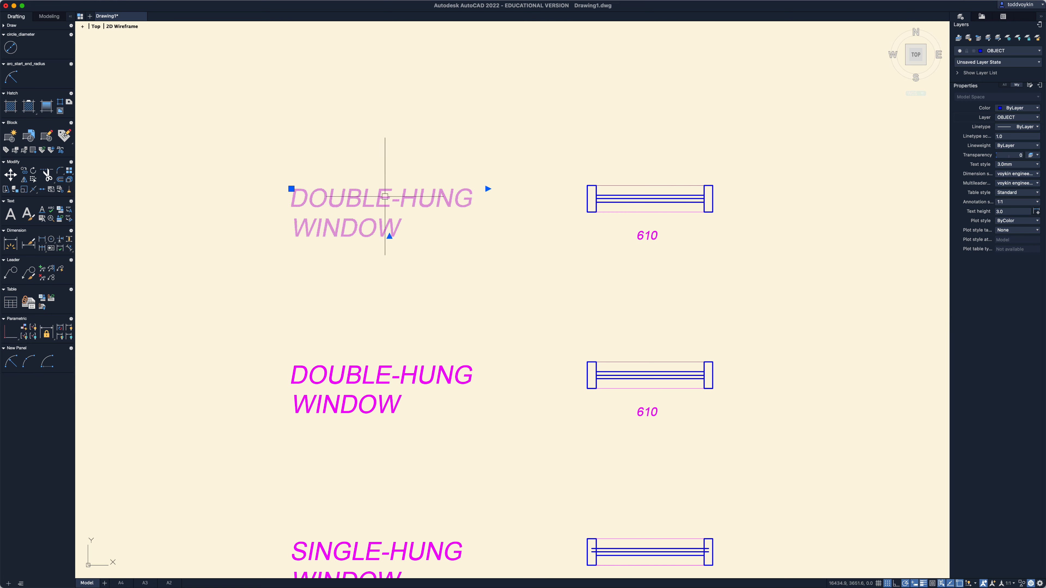
{"action": "double_click", "coordinate": [386, 196]}
{"action": "left_click_drag", "start_coordinate": [474, 202], "coordinate": [289, 202]}
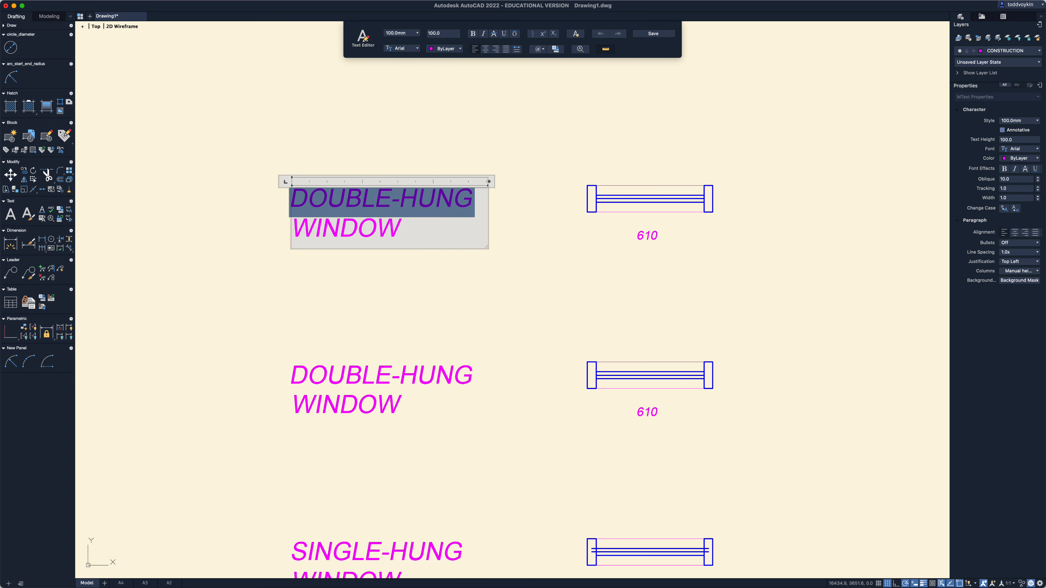
{"action": "type", "text": "SLIDER"}
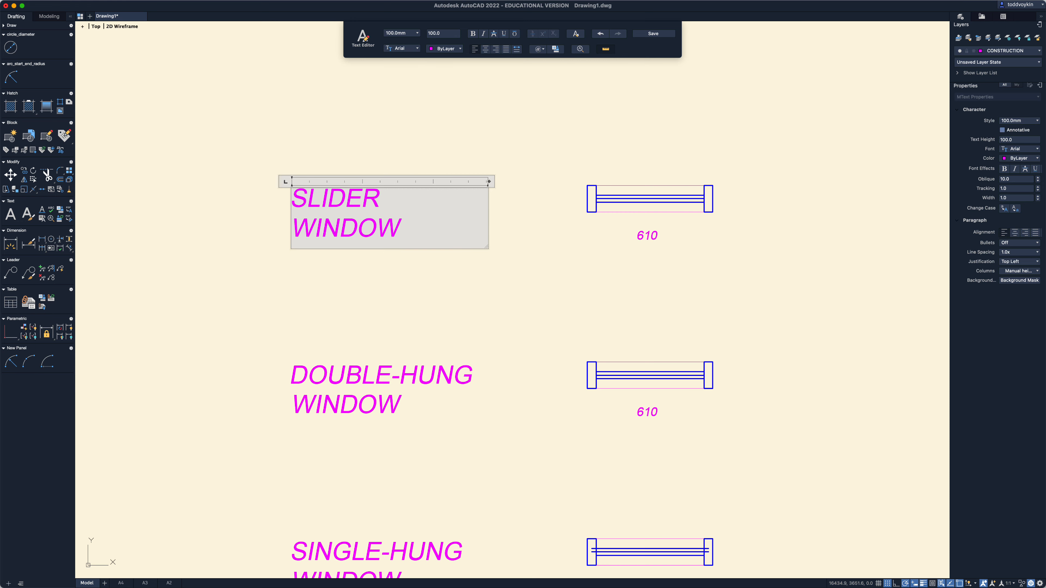
{"action": "left_click", "coordinate": [705, 283]}
Draw a vertical line in the slider window from the upper sash line's midpoint to the lowest sash line's midpoint.
{"action": "scroll", "coordinate": [727, 289], "scroll_direction": "up", "scroll_amount": 1}
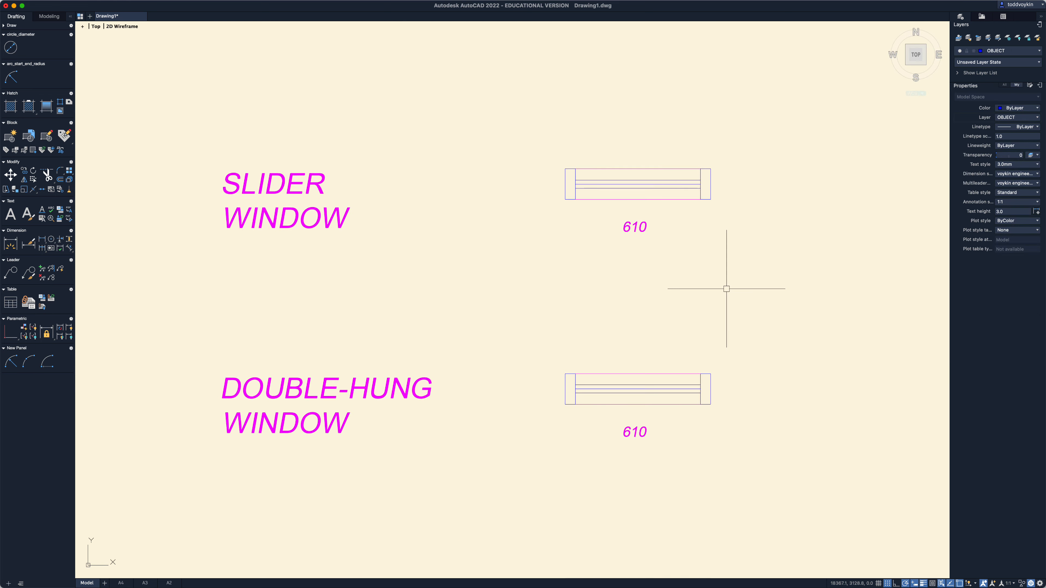
{"action": "scroll", "coordinate": [727, 289], "scroll_direction": "up", "scroll_amount": 1}
{"action": "scroll", "coordinate": [683, 314], "scroll_direction": "up", "scroll_amount": 2}
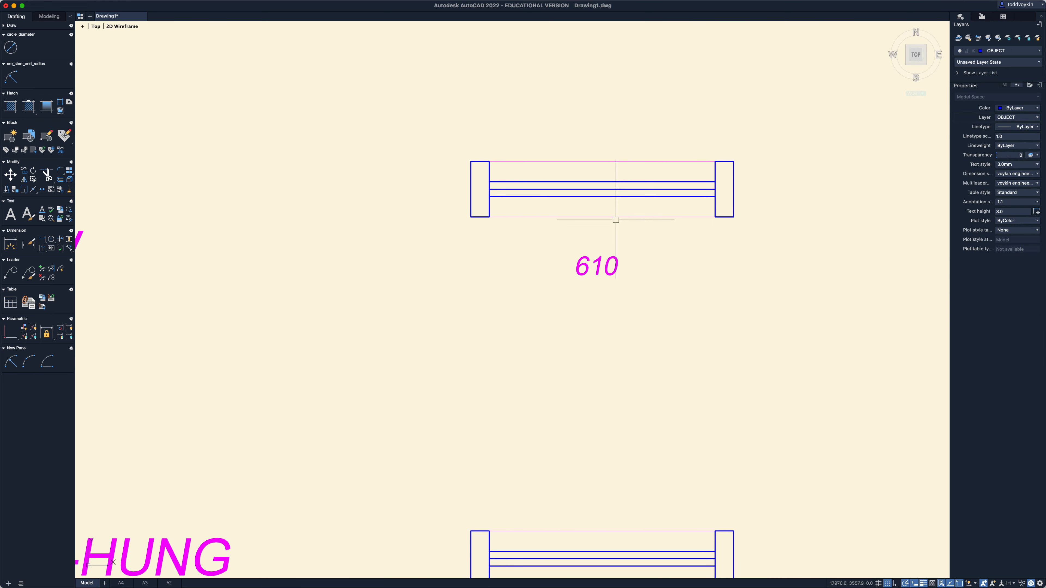
{"action": "scroll", "coordinate": [616, 219], "scroll_direction": "up", "scroll_amount": 1}
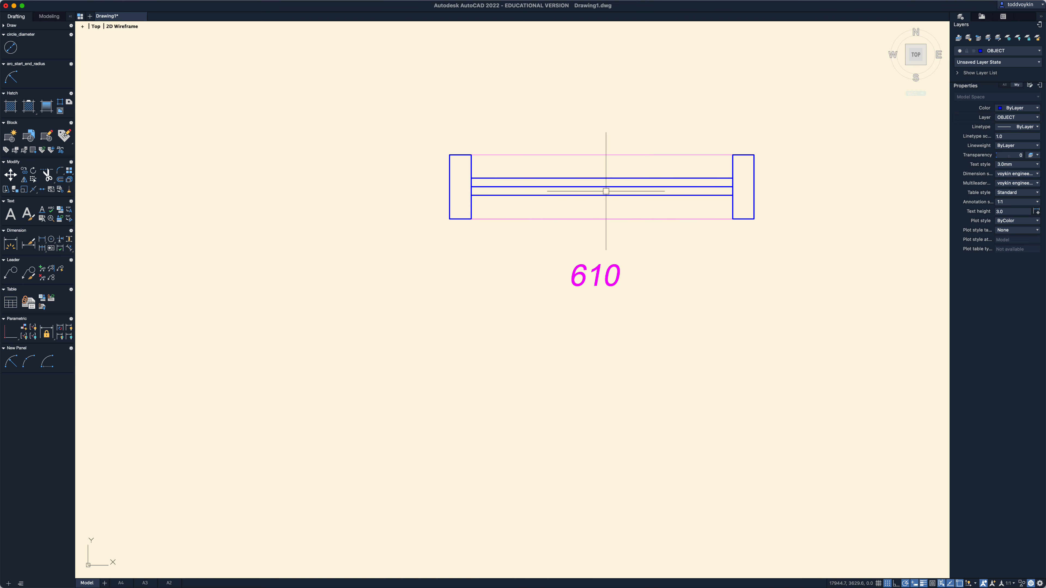
{"action": "right_click", "coordinate": [609, 202]}
{"action": "left_click", "coordinate": [618, 212]}
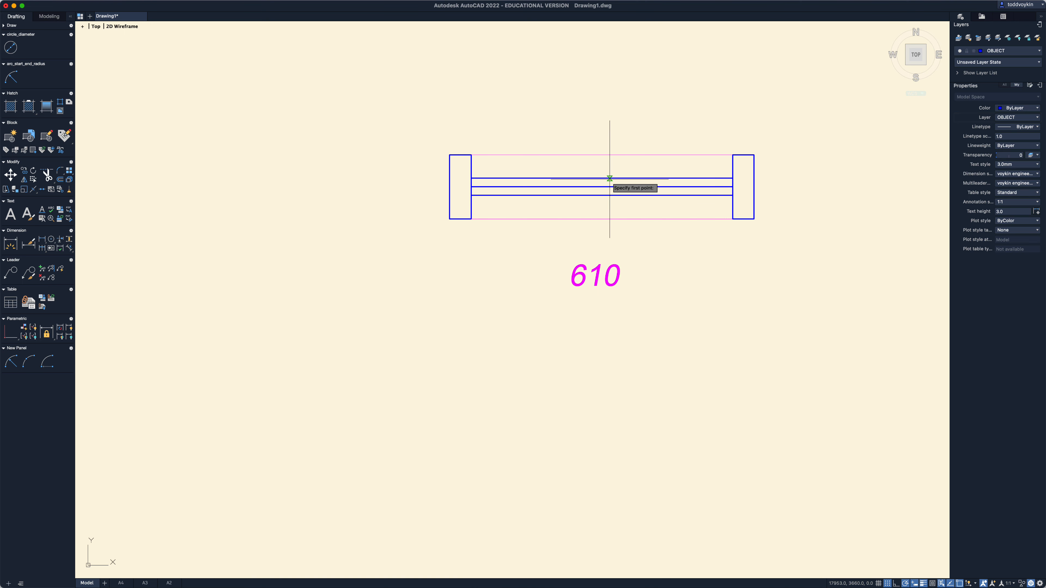
{"action": "left_click", "coordinate": [602, 178]}
{"action": "left_click", "coordinate": [602, 194]}
{"action": "key", "text": "Return"}
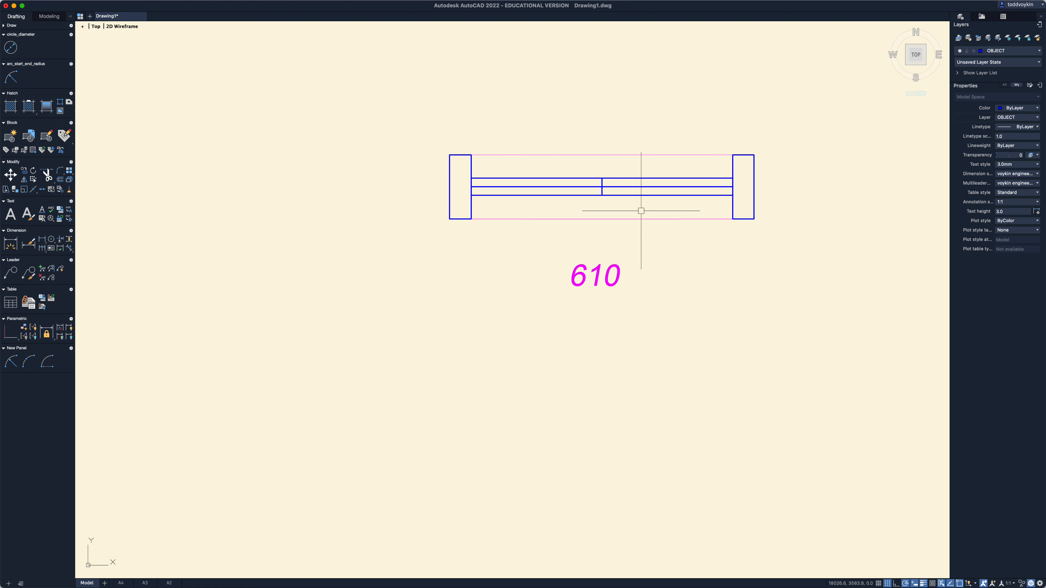
Trim the right half of the slider window's lowest line and the left half of its uppermost line at the centre line.
{"action": "type", "text": "tr"}
{"action": "key", "text": "Return"}
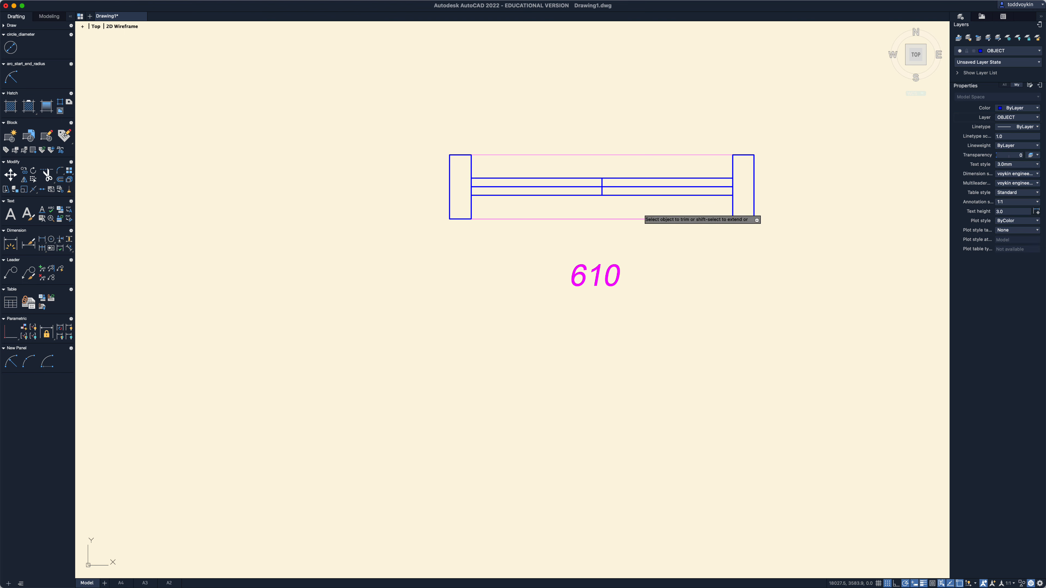
{"action": "left_click", "coordinate": [647, 196]}
{"action": "left_click", "coordinate": [575, 178]}
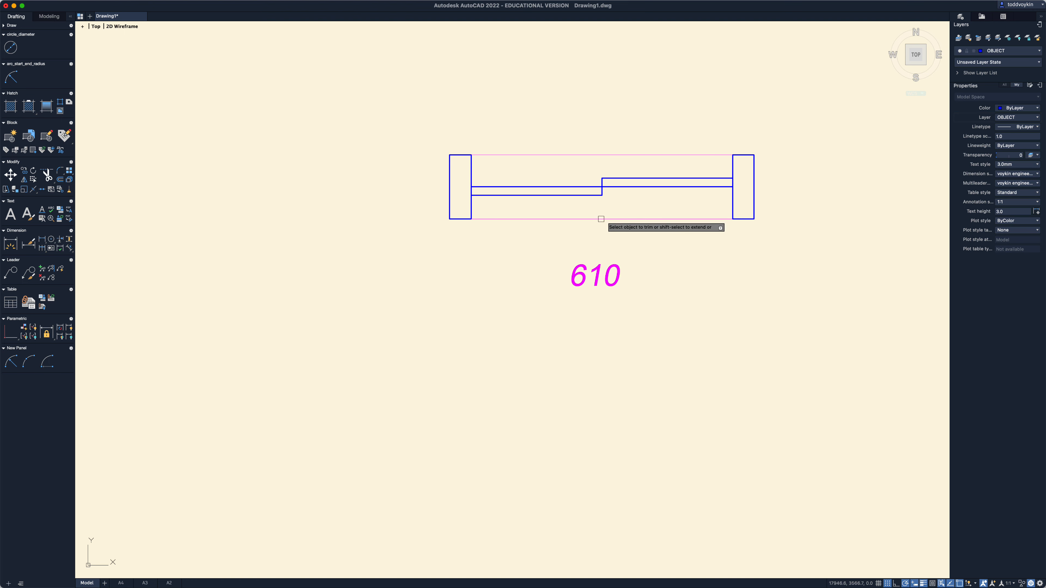
{"action": "key", "text": "Escape"}
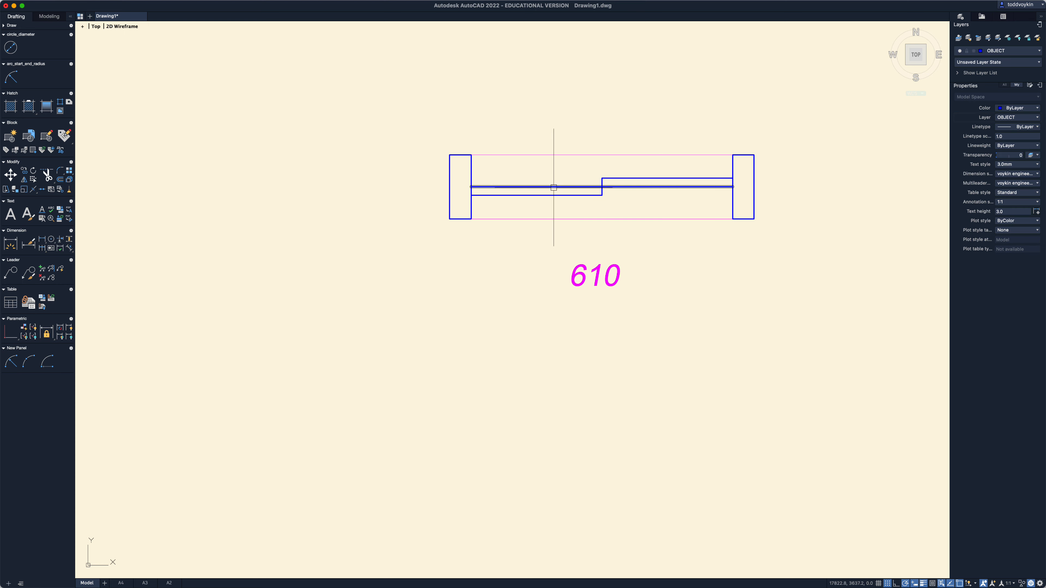
Extend the left ends of the slider window's lowest and middle lines 25 into the left jamb.
{"action": "scroll", "coordinate": [553, 187], "scroll_direction": "up", "scroll_amount": 1}
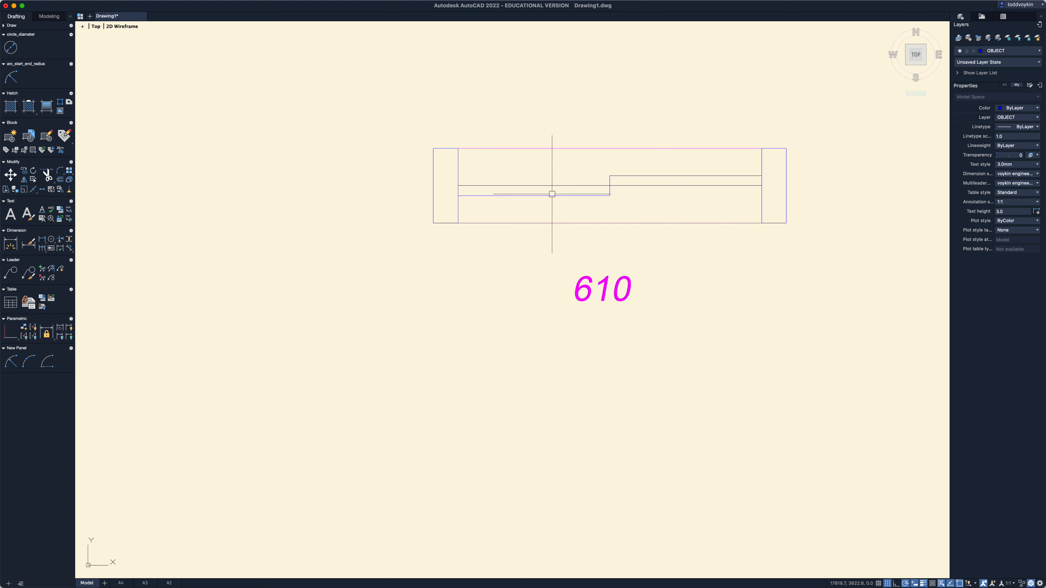
{"action": "left_click", "coordinate": [510, 196]}
{"action": "left_click", "coordinate": [511, 186]}
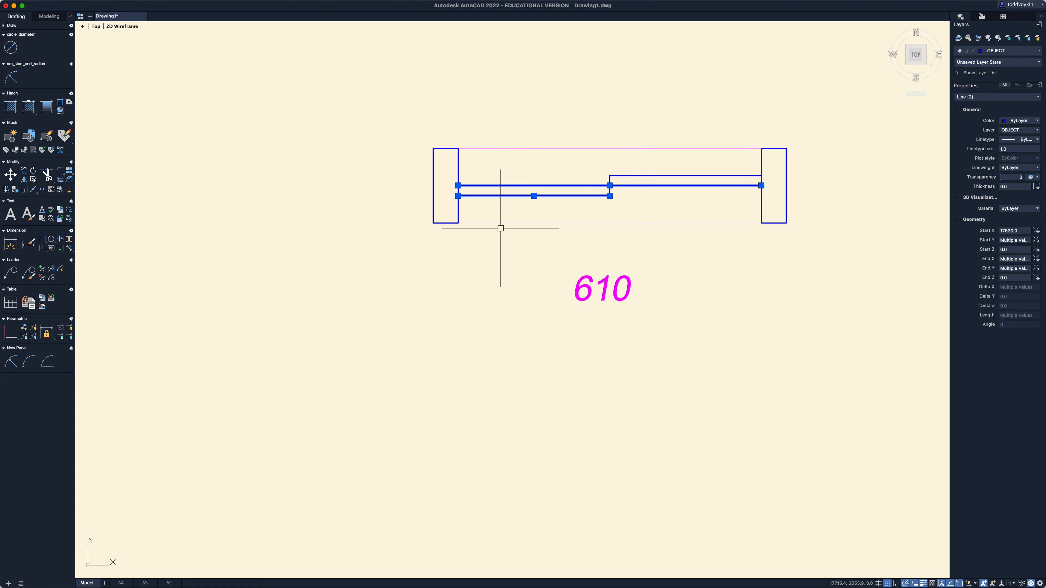
{"action": "middle_click_drag", "start_coordinate": [502, 227], "coordinate": [544, 264]}
{"action": "scroll", "coordinate": [522, 249], "scroll_direction": "up", "scroll_amount": 2}
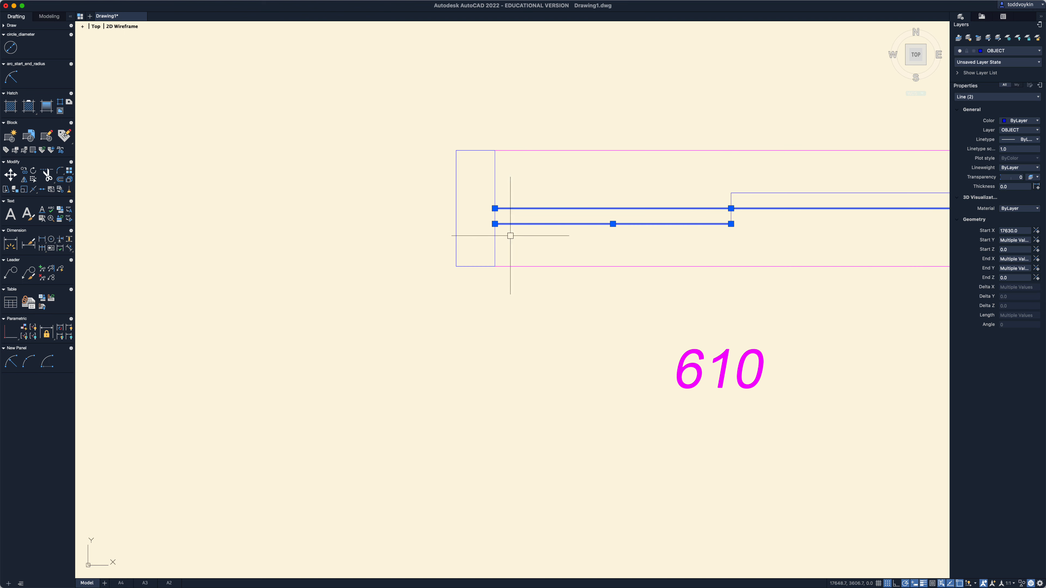
{"action": "left_click", "coordinate": [495, 223]}
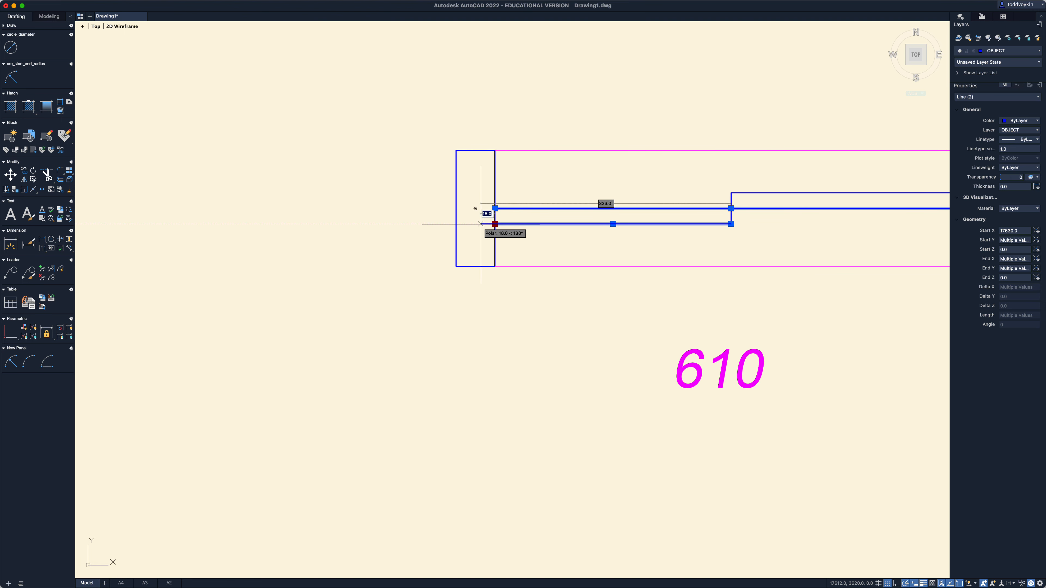
{"action": "type", "text": "25"}
{"action": "key", "text": "Return"}
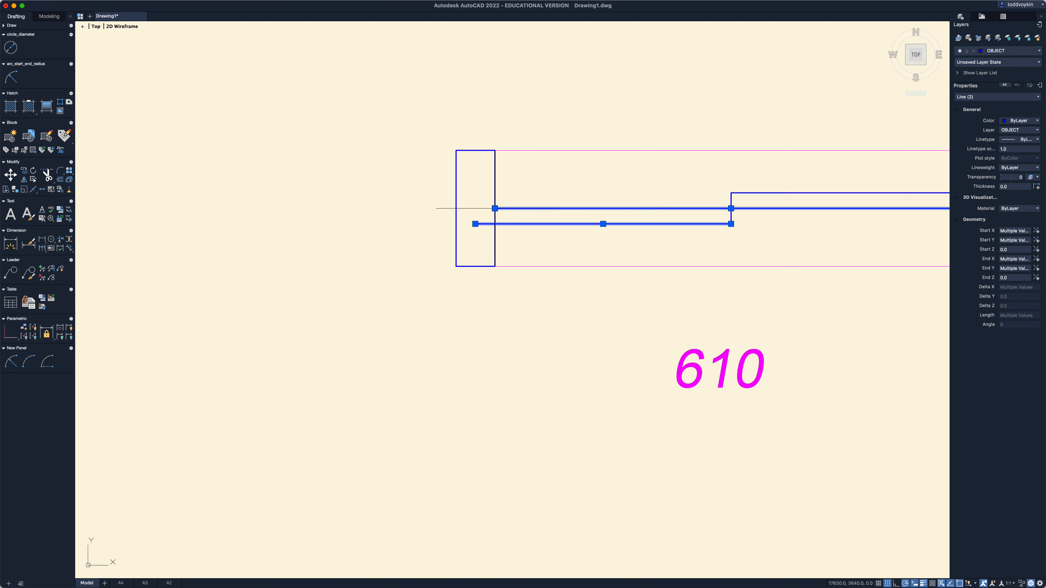
{"action": "left_click", "coordinate": [495, 208]}
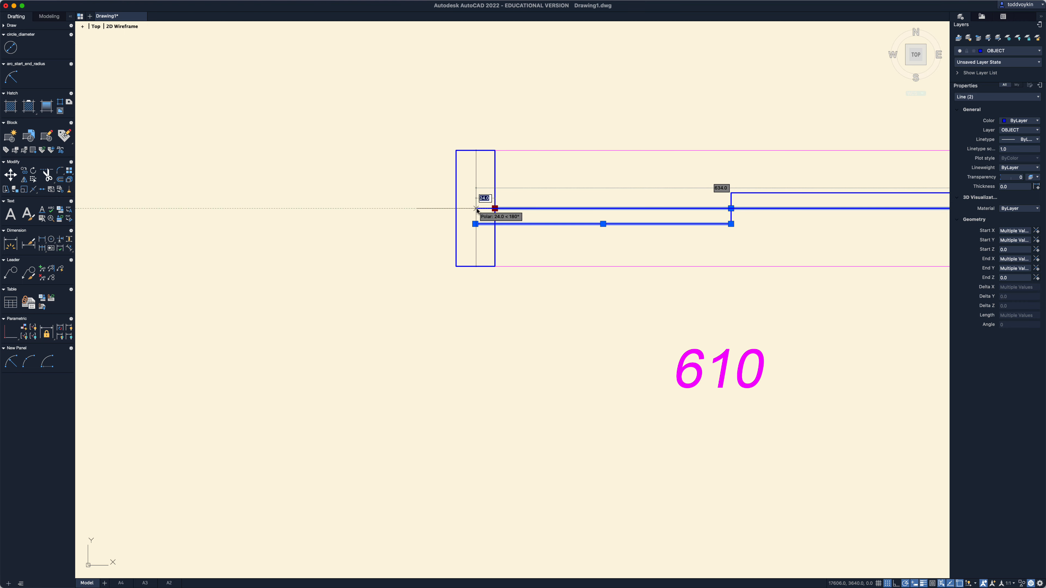
{"action": "left_click", "coordinate": [476, 209]}
{"action": "key", "text": "Escape"}
{"action": "scroll", "coordinate": [570, 343], "scroll_direction": "down", "scroll_amount": 2}
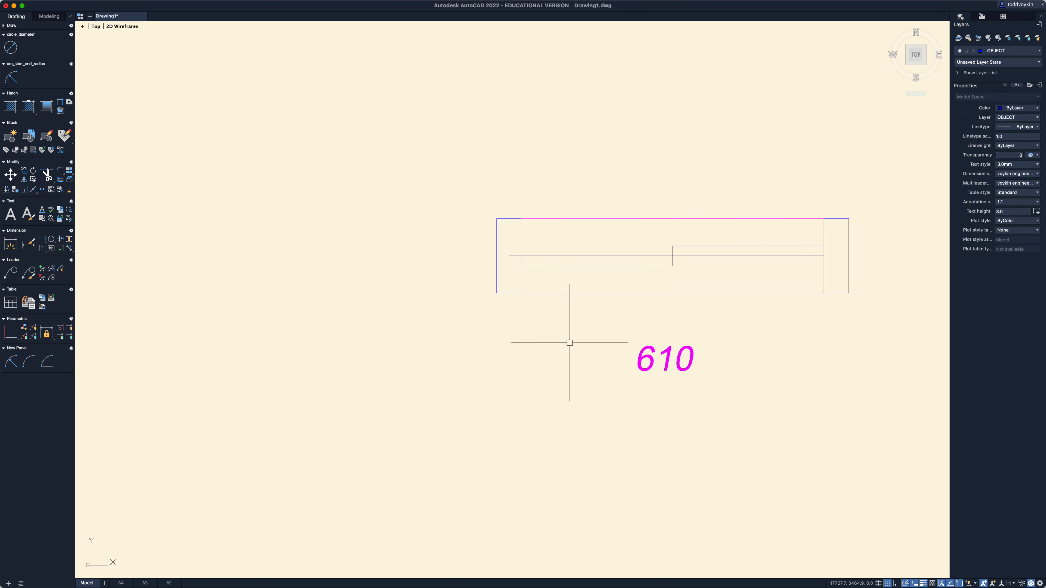
Examine the finished slider window symbol and compare it with the reference photo of a sliding window.
{"action": "middle_click_drag", "start_coordinate": [568, 343], "coordinate": [495, 306]}
{"action": "scroll", "coordinate": [530, 327], "scroll_direction": "down", "scroll_amount": 1}
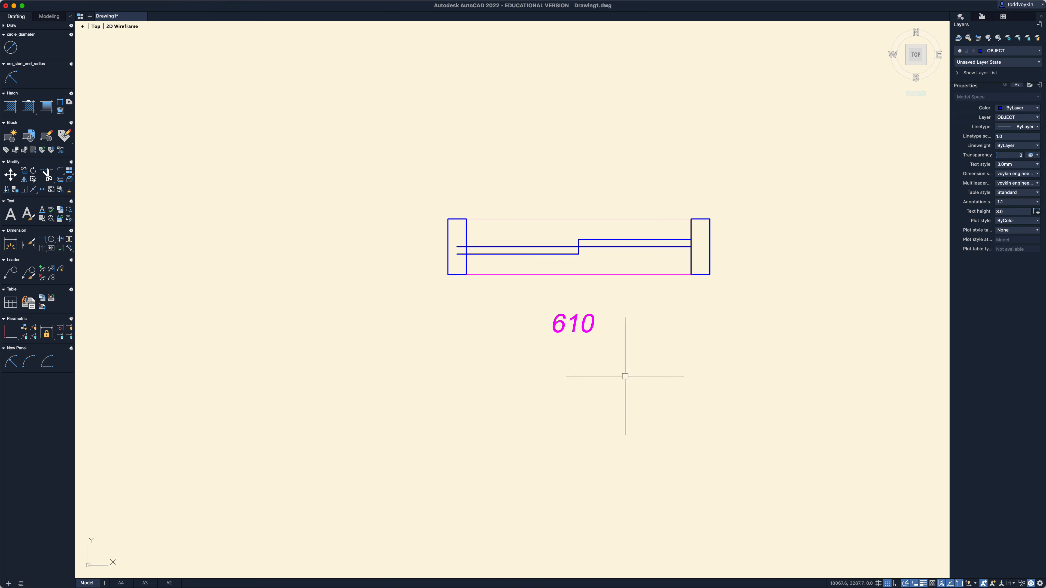
{"action": "left_click", "coordinate": [515, 262]}
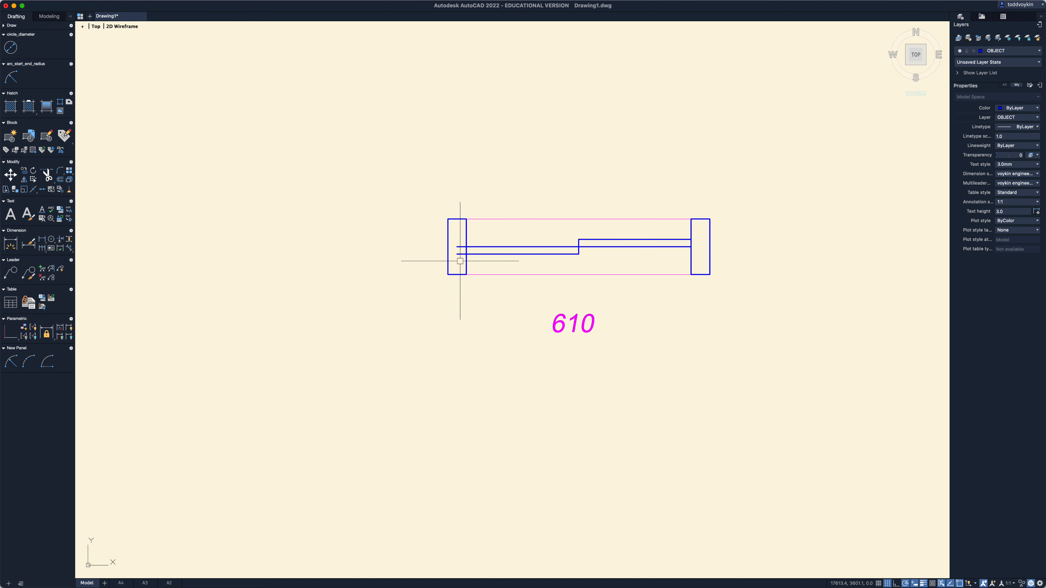
{"action": "key", "text": "Escape"}
{"action": "scroll", "coordinate": [460, 261], "scroll_direction": "up", "scroll_amount": 4}
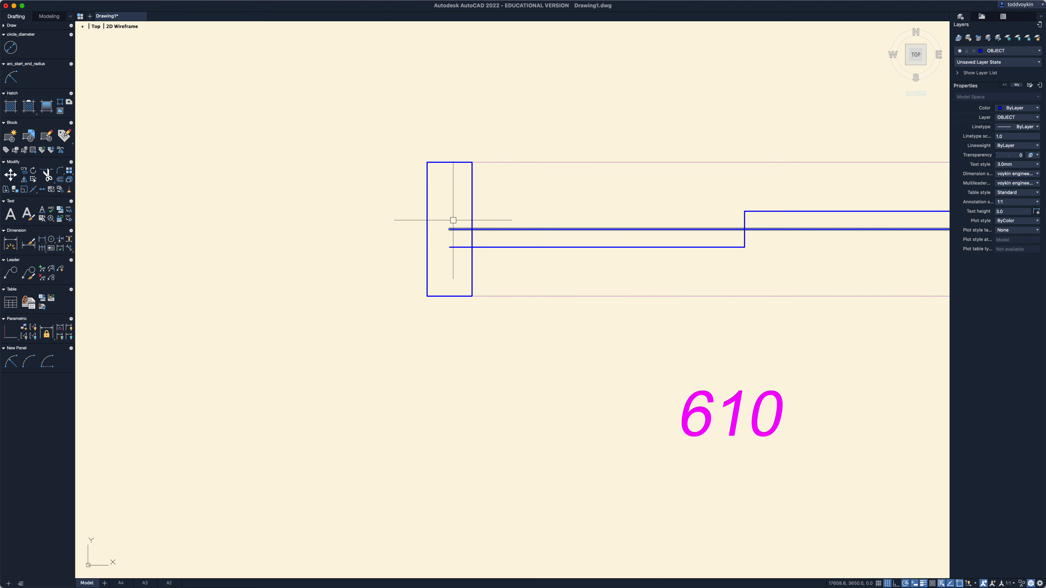
{"action": "scroll", "coordinate": [694, 260], "scroll_direction": "down", "scroll_amount": 4}
{"action": "middle_click_drag", "start_coordinate": [782, 262], "coordinate": [684, 263]}
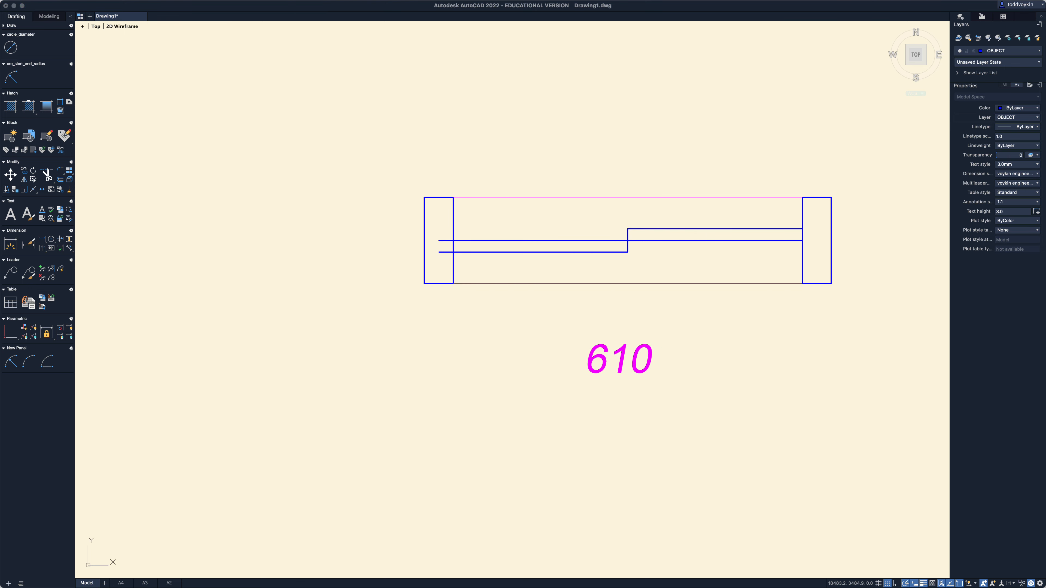
{"action": "left_click_drag", "start_coordinate": [1045, 33], "coordinate": [590, 130]}
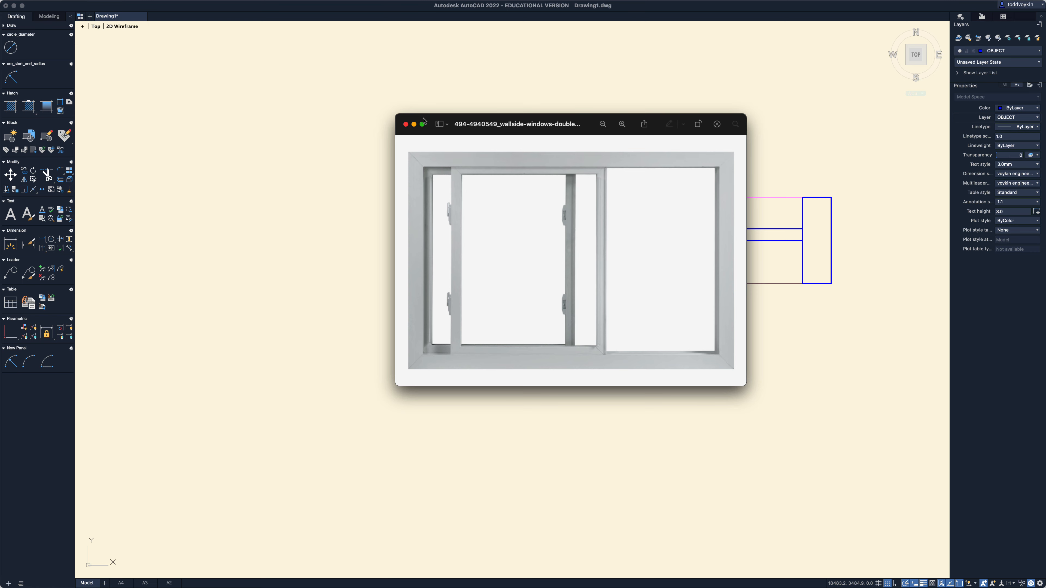
{"action": "left_click_drag", "start_coordinate": [424, 120], "coordinate": [976, 131]}
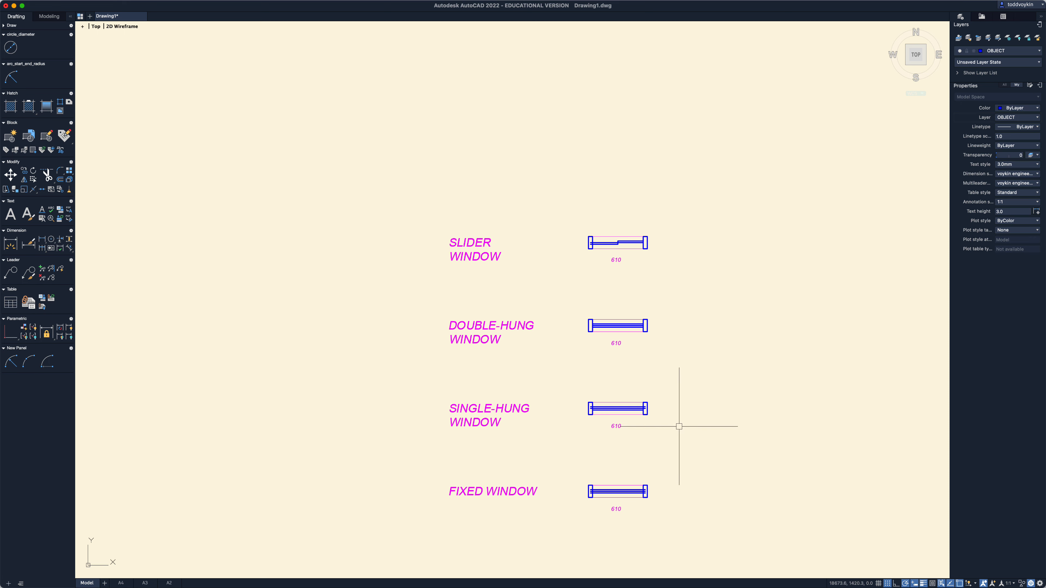
{"action": "left_click", "coordinate": [681, 441]}
{"action": "left_click", "coordinate": [421, 226]}
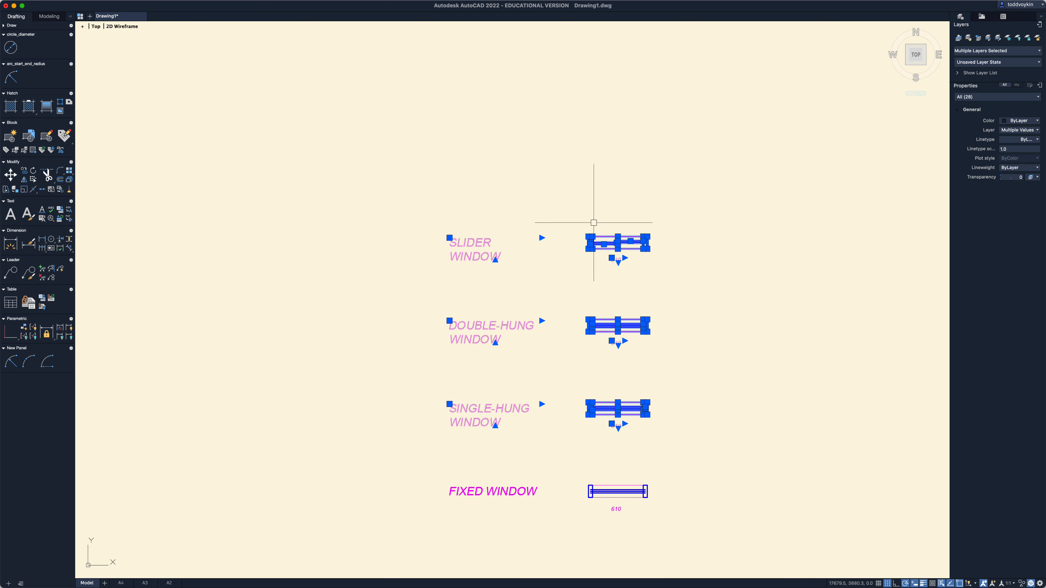
{"action": "key", "text": "Escape"}
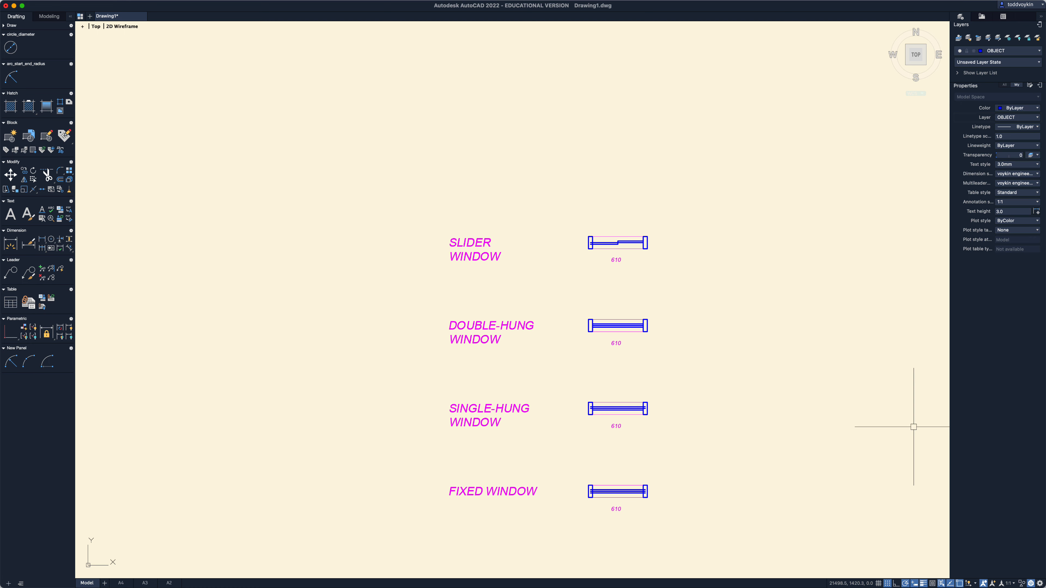
Bring up the reference picture of casement, awning and hopper windows, examine it, and move it off the drawing.
{"action": "key", "text": "super+Tab"}
{"action": "mouse_move", "coordinate": [1045, 154]}
{"action": "left_mouse_down"}
{"action": "mouse_move", "coordinate": [636, 166]}
{"action": "mouse_move", "coordinate": [618, 157]}
{"action": "left_mouse_up"}
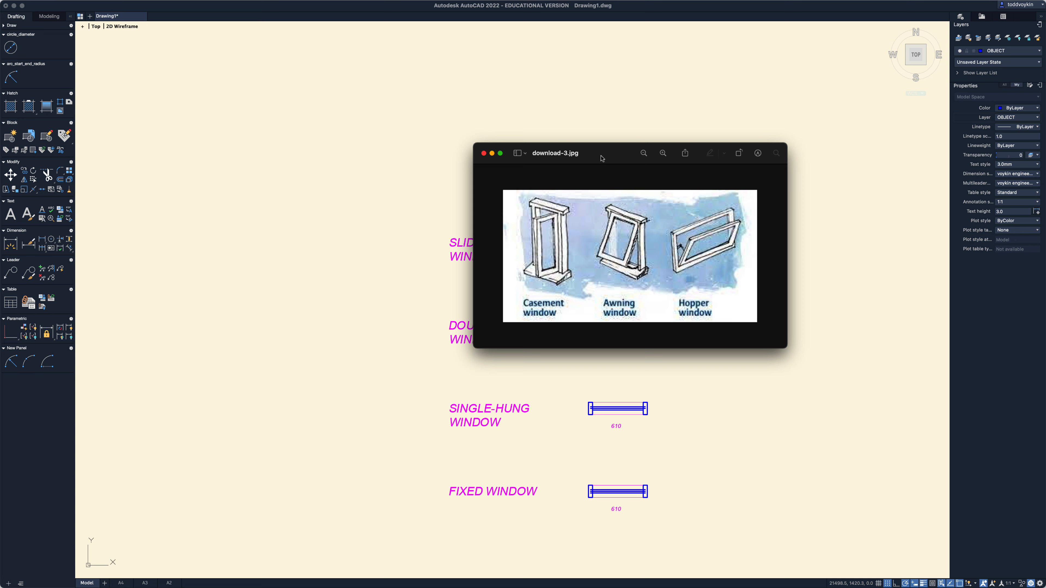
{"action": "left_click_drag", "start_coordinate": [602, 159], "coordinate": [1045, 177]}
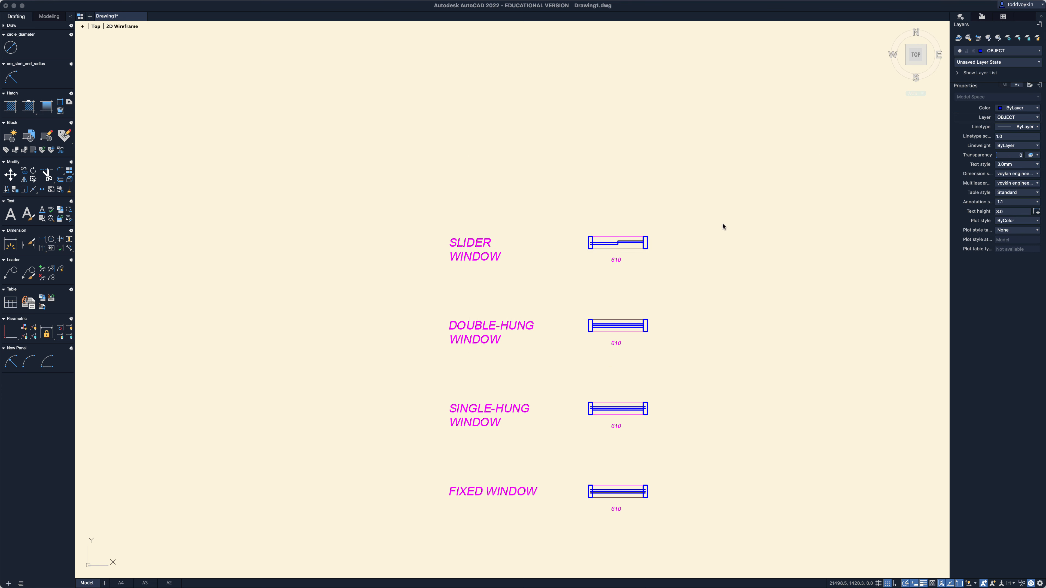
Copy the double-hung window row, title and 610 label included, straight up by 2000, 3000 and 4000.
{"action": "middle_click_drag", "start_coordinate": [700, 279], "coordinate": [710, 263]}
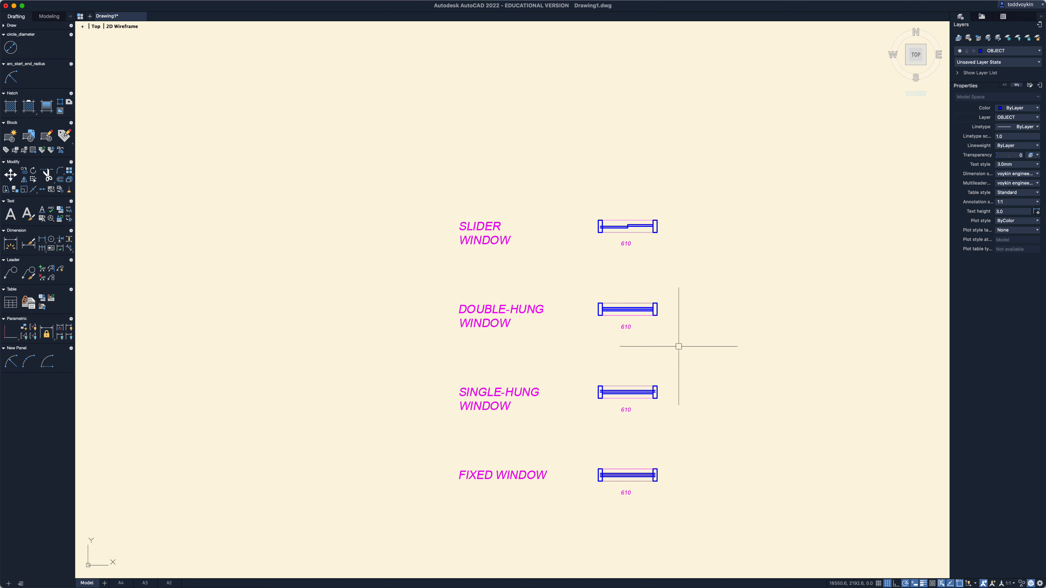
{"action": "right_click", "coordinate": [679, 347]}
{"action": "left_click", "coordinate": [679, 346]}
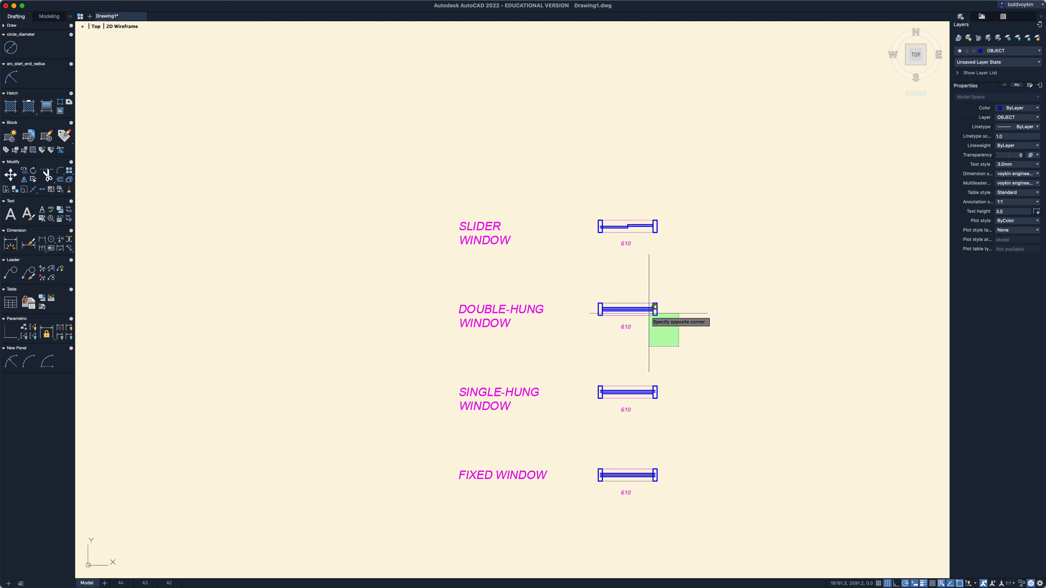
{"action": "left_click", "coordinate": [440, 279]}
{"action": "key", "text": "Return"}
{"action": "left_click", "coordinate": [426, 312]}
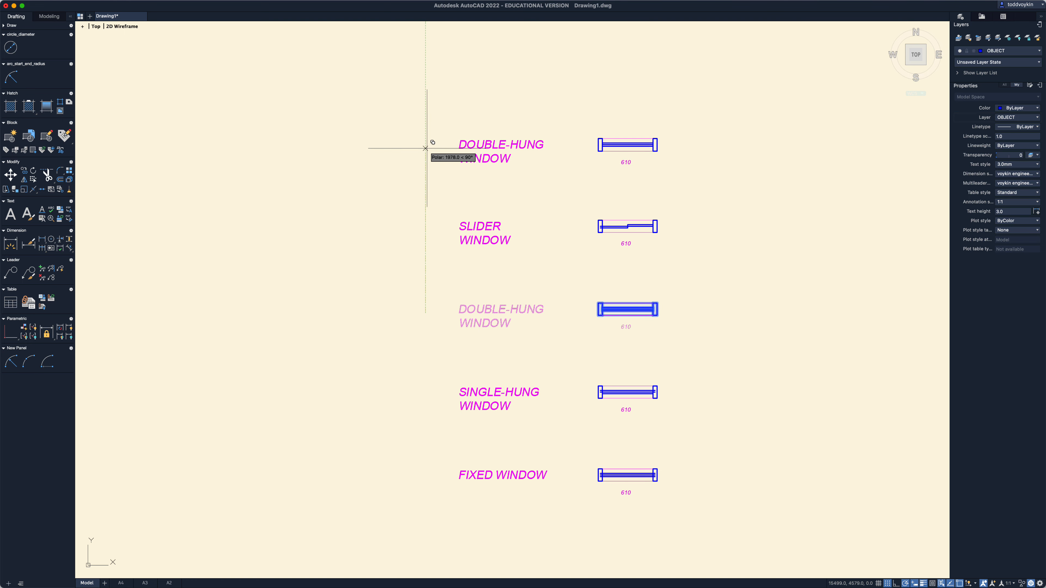
{"action": "type", "text": "2000"}
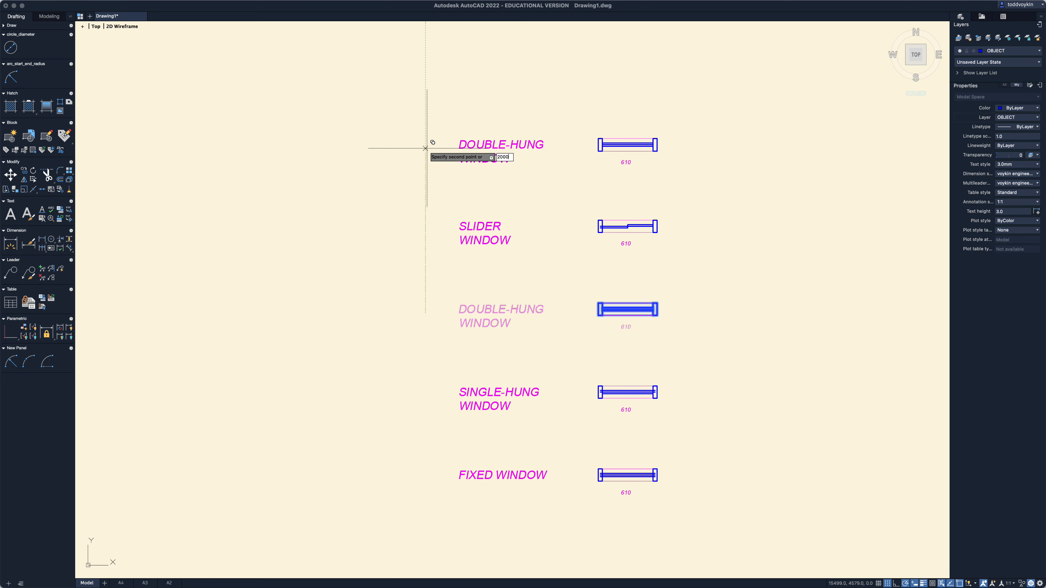
{"action": "key", "text": "Return"}
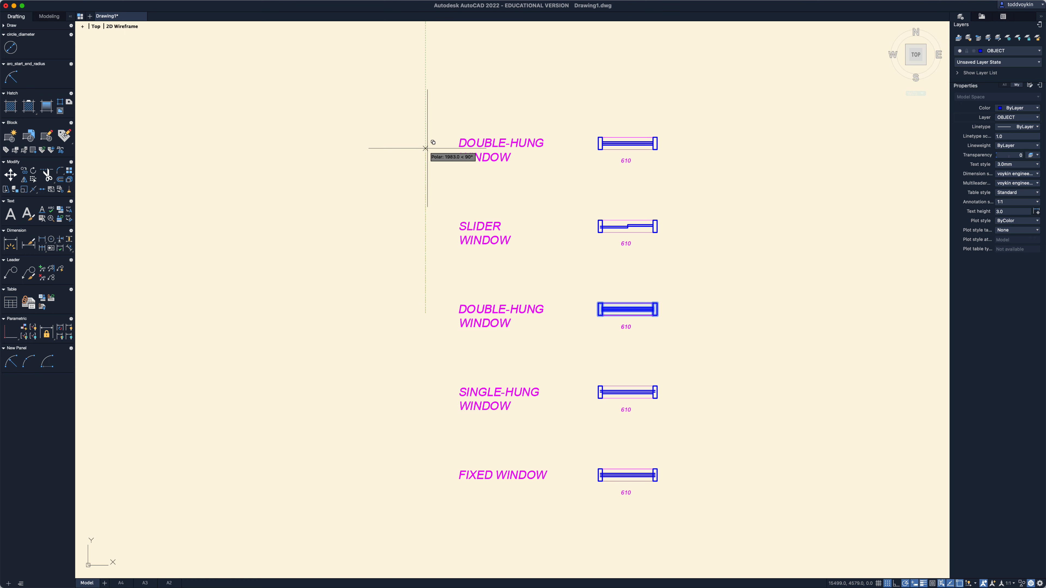
{"action": "type", "text": "3000"}
{"action": "key", "text": "Return"}
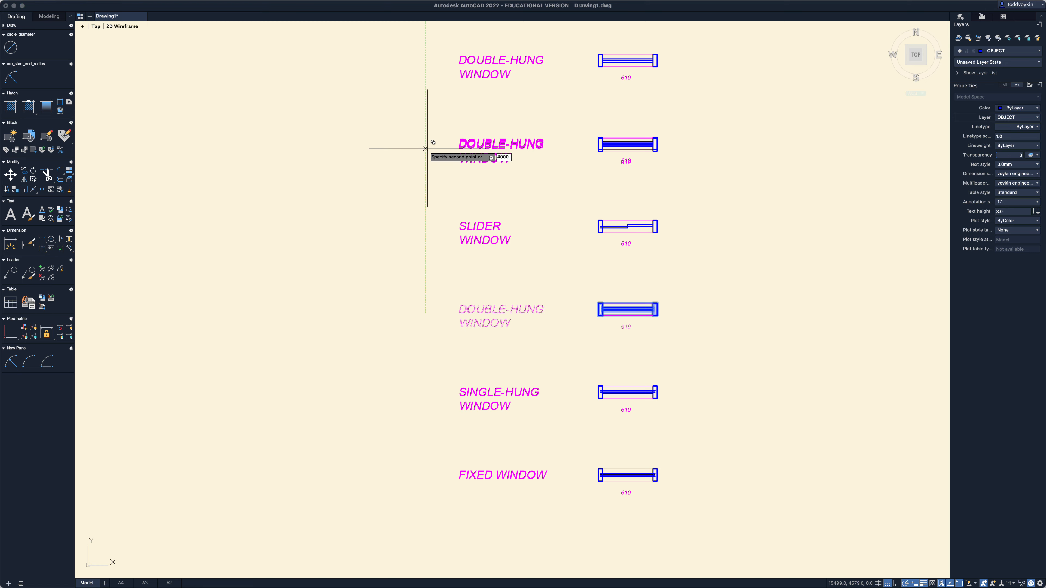
{"action": "key", "text": "Escape"}
Change the title of the copied row directly above the slider window to AWNING WINDOW.
{"action": "scroll", "coordinate": [566, 253], "scroll_direction": "down", "scroll_amount": 2}
{"action": "middle_click_drag", "start_coordinate": [572, 256], "coordinate": [564, 387]}
{"action": "scroll", "coordinate": [572, 311], "scroll_direction": "up", "scroll_amount": 4}
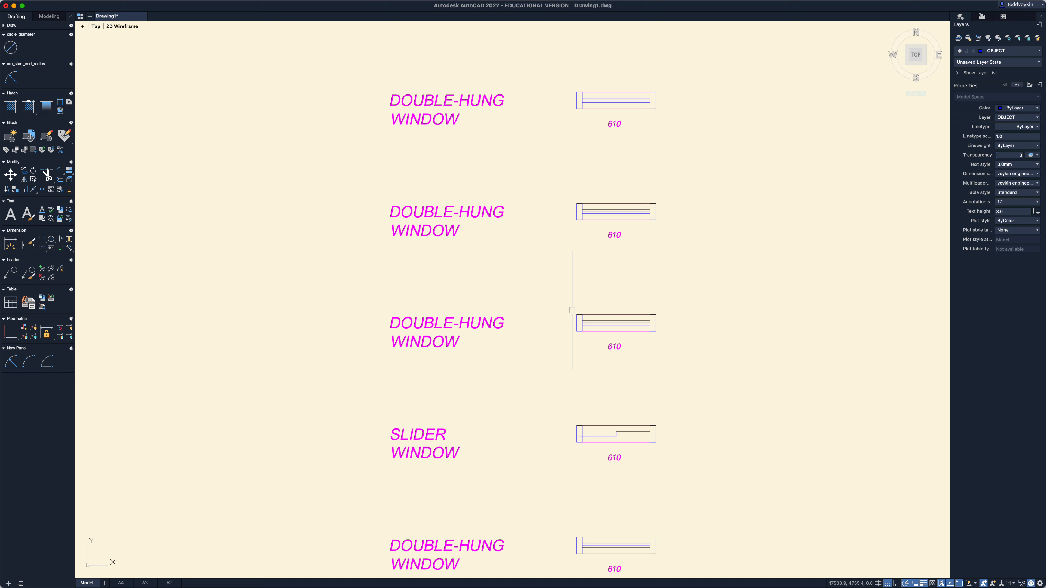
{"action": "middle_click_drag", "start_coordinate": [572, 309], "coordinate": [576, 337]}
{"action": "scroll", "coordinate": [576, 337], "scroll_direction": "up", "scroll_amount": 2}
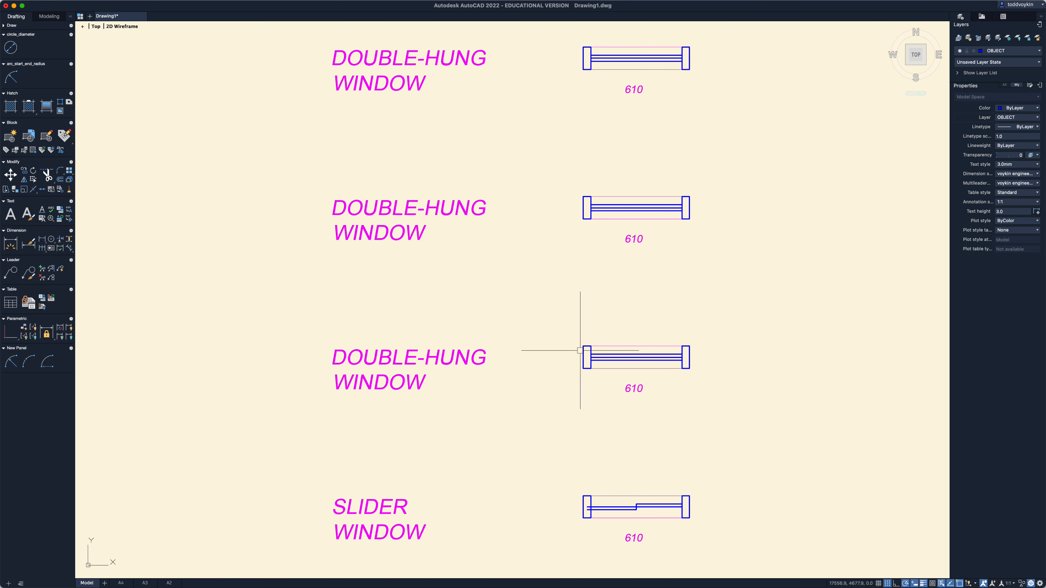
{"action": "double_click", "coordinate": [432, 355]}
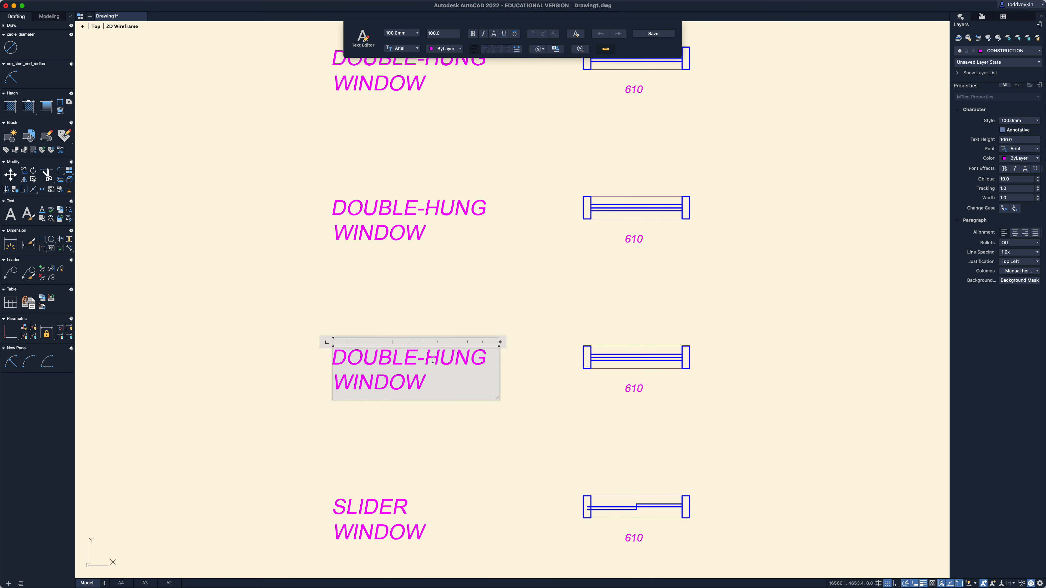
{"action": "triple_click", "coordinate": [332, 348]}
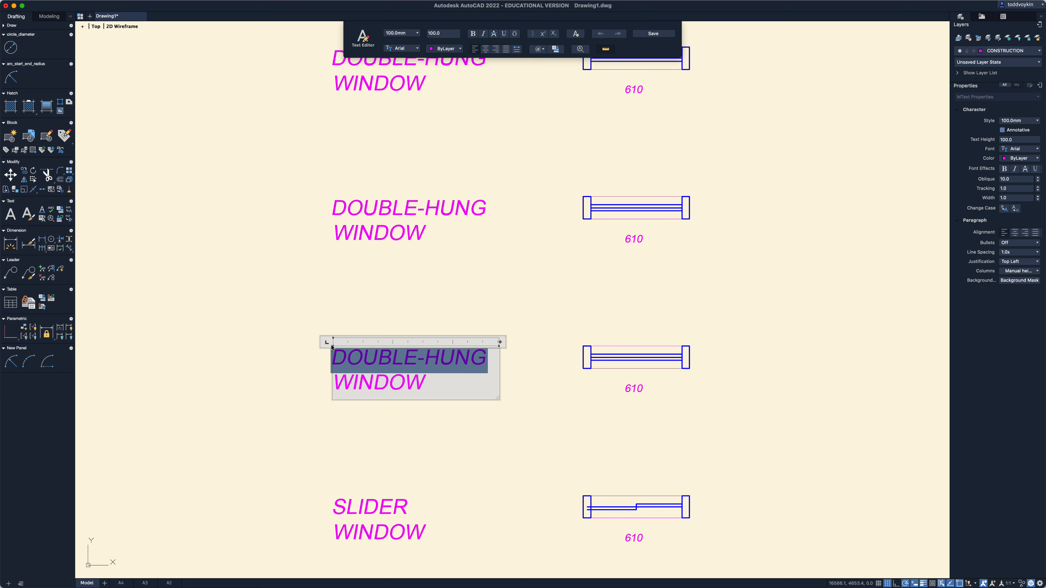
{"action": "type", "text": "AWNING"}
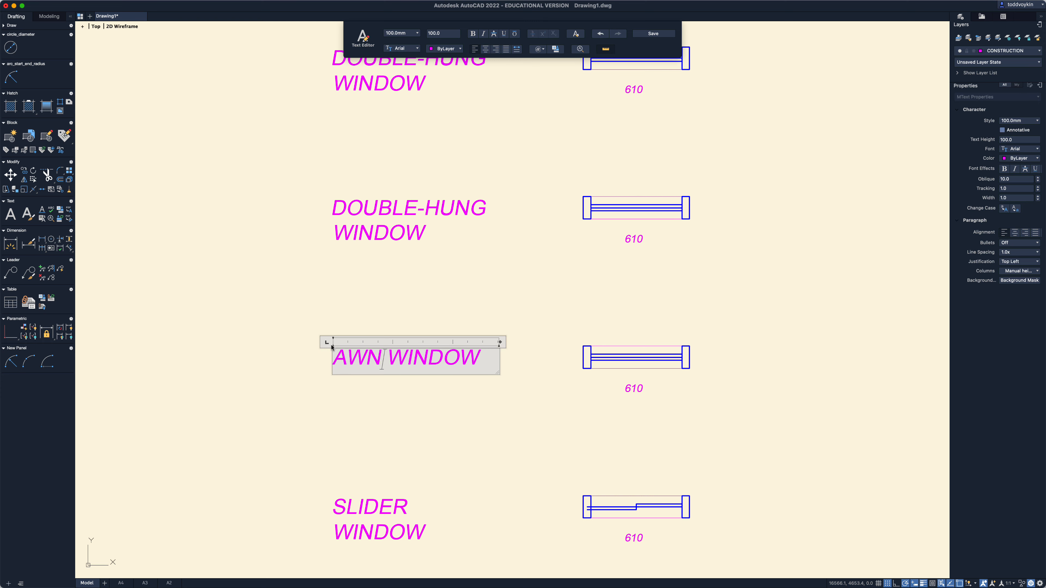
{"action": "left_click", "coordinate": [408, 204]}
Change the title of the row directly above the awning window to HOPPER WINDOW.
{"action": "double_click", "coordinate": [408, 204]}
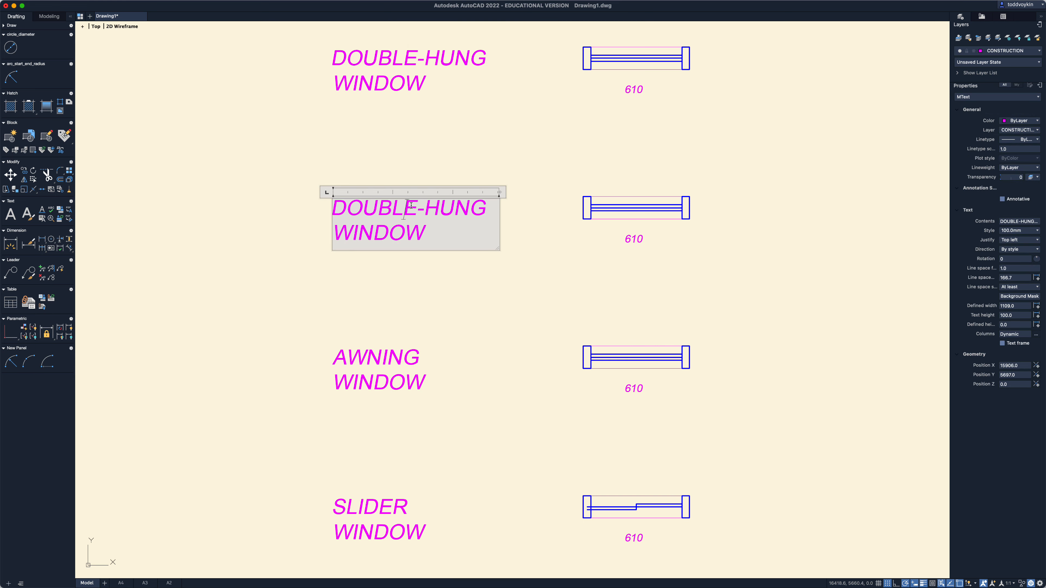
{"action": "left_click_drag", "start_coordinate": [484, 209], "coordinate": [330, 208]}
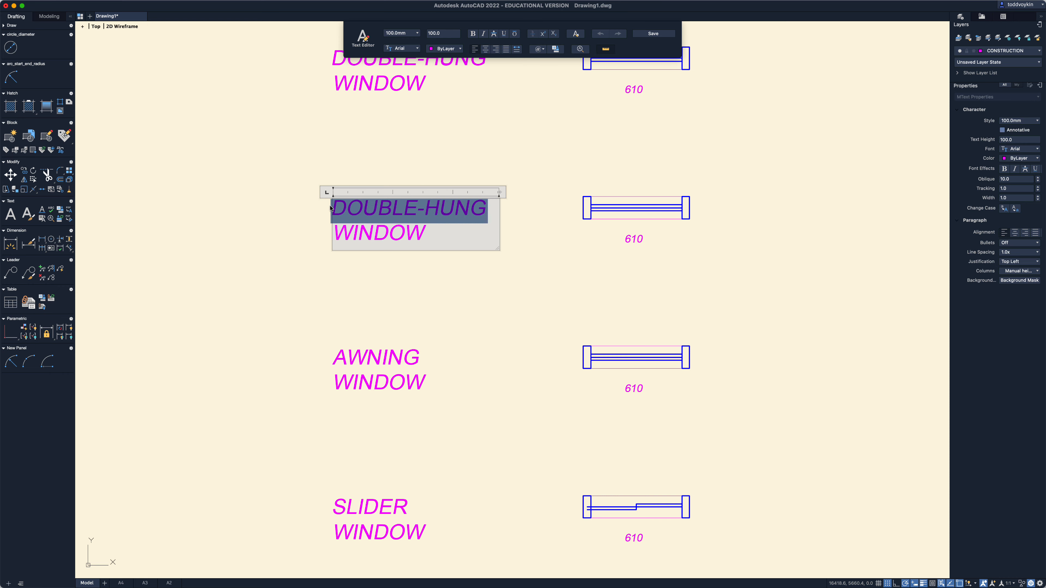
{"action": "type", "text": "HOPPER"}
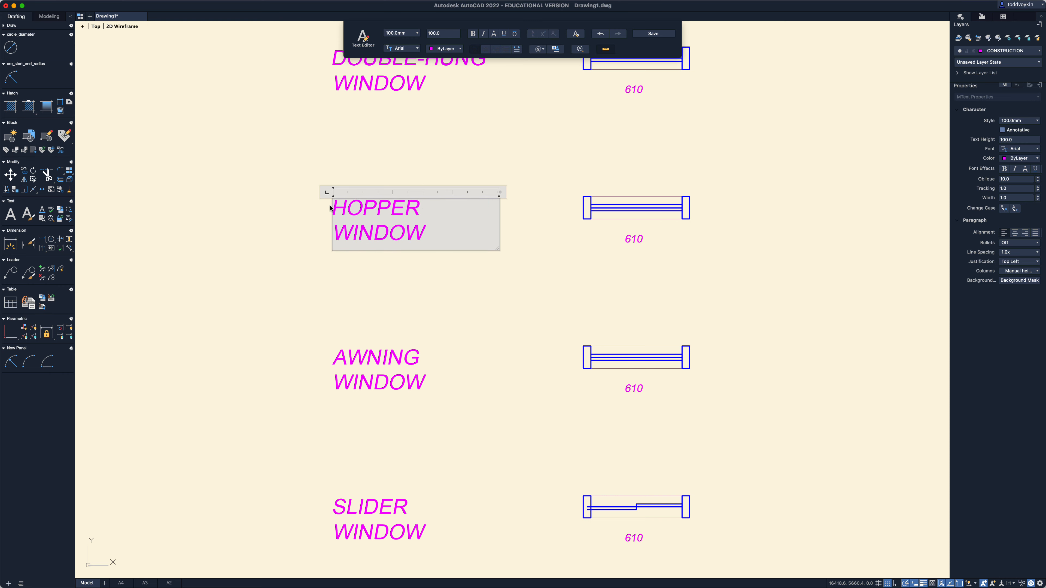
{"action": "left_click", "coordinate": [366, 134]}
Change the title of the uppermost window row to CASEMENT WINDOW.
{"action": "scroll", "coordinate": [373, 157], "scroll_direction": "up", "scroll_amount": 5}
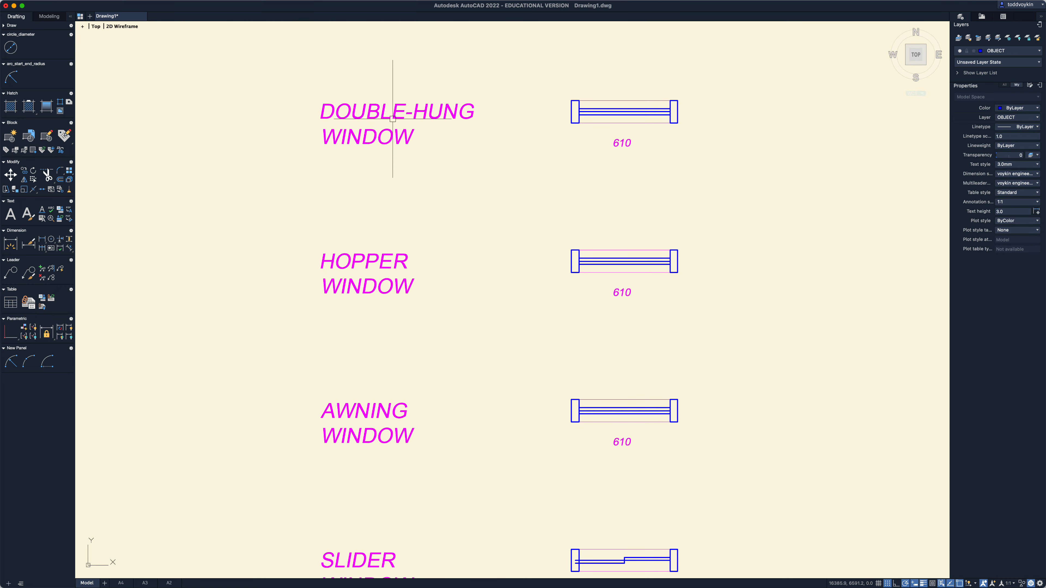
{"action": "left_click", "coordinate": [393, 115]}
{"action": "double_click", "coordinate": [393, 115]}
{"action": "left_click_drag", "start_coordinate": [480, 115], "coordinate": [311, 105]}
{"action": "type", "text": "CASER"}
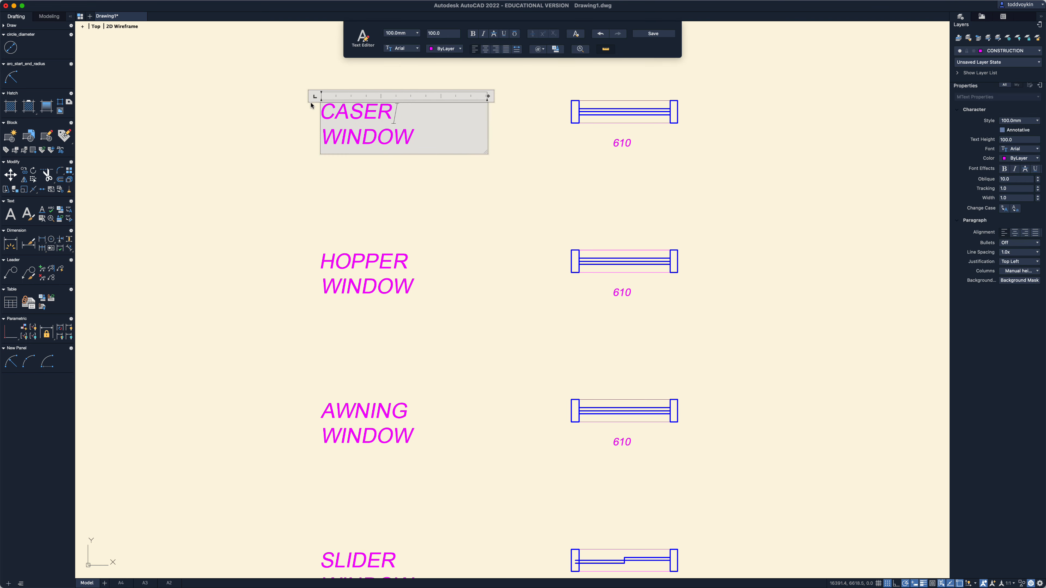
{"action": "key", "text": "BackSpace"}
{"action": "type", "text": "METN"}
{"action": "key", "text": "BackSpace"}
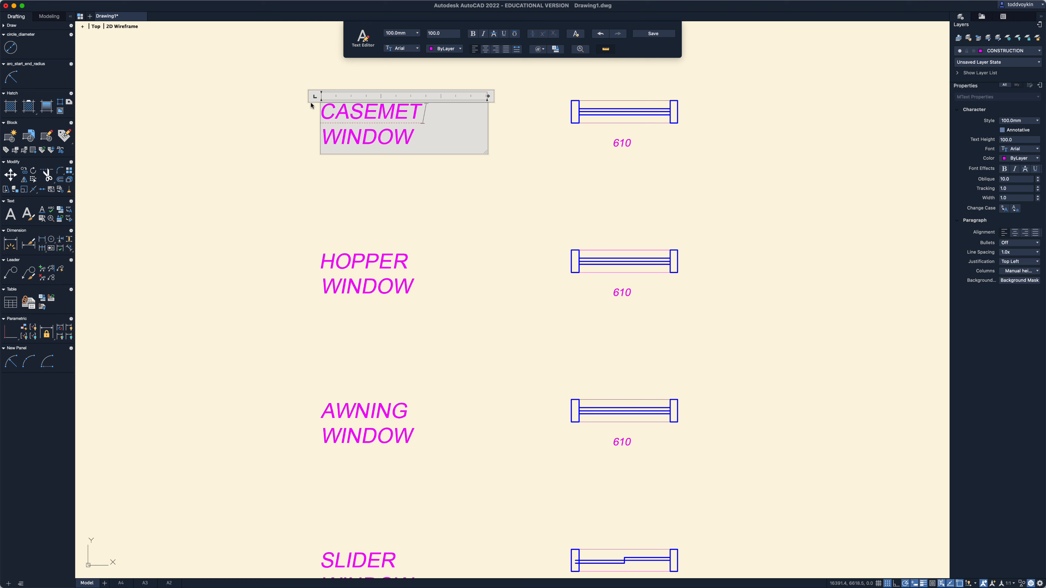
{"action": "key", "text": "BackSpace"}
{"action": "type", "text": "NT"}
{"action": "left_click", "coordinate": [483, 247]}
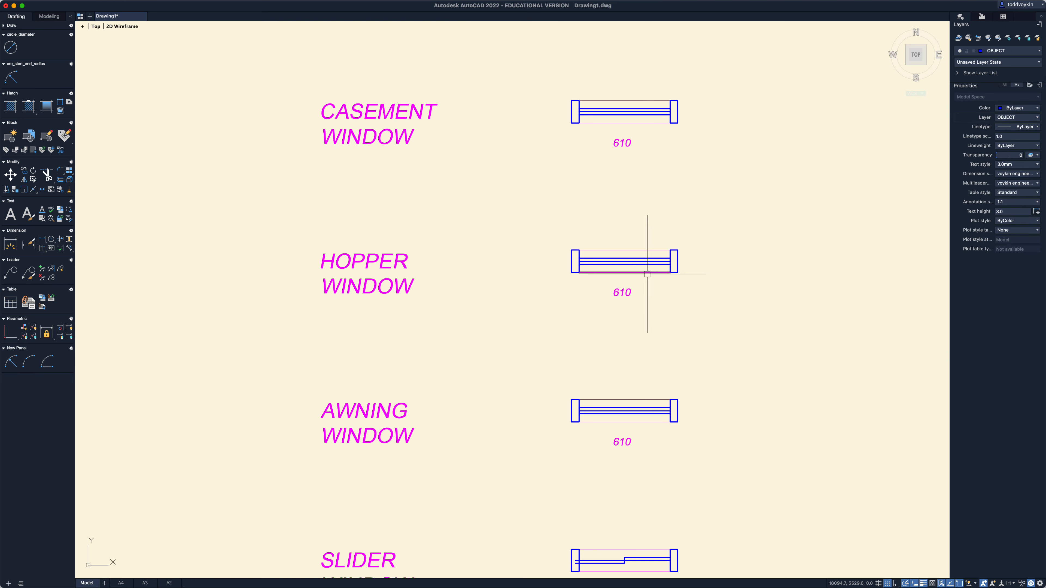
Extend the lowest of the awning window's three sash lines by 25 at both ends, into the side jambs.
{"action": "middle_click_drag", "start_coordinate": [684, 357], "coordinate": [644, 335]}
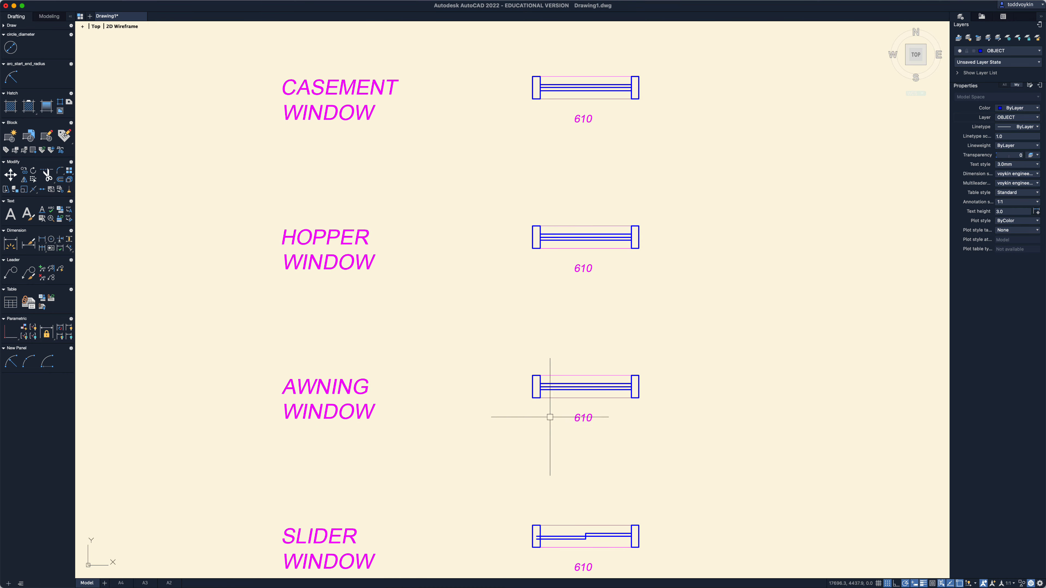
{"action": "middle_click_drag", "start_coordinate": [550, 417], "coordinate": [560, 393]}
{"action": "scroll", "coordinate": [560, 394], "scroll_direction": "up", "scroll_amount": 4}
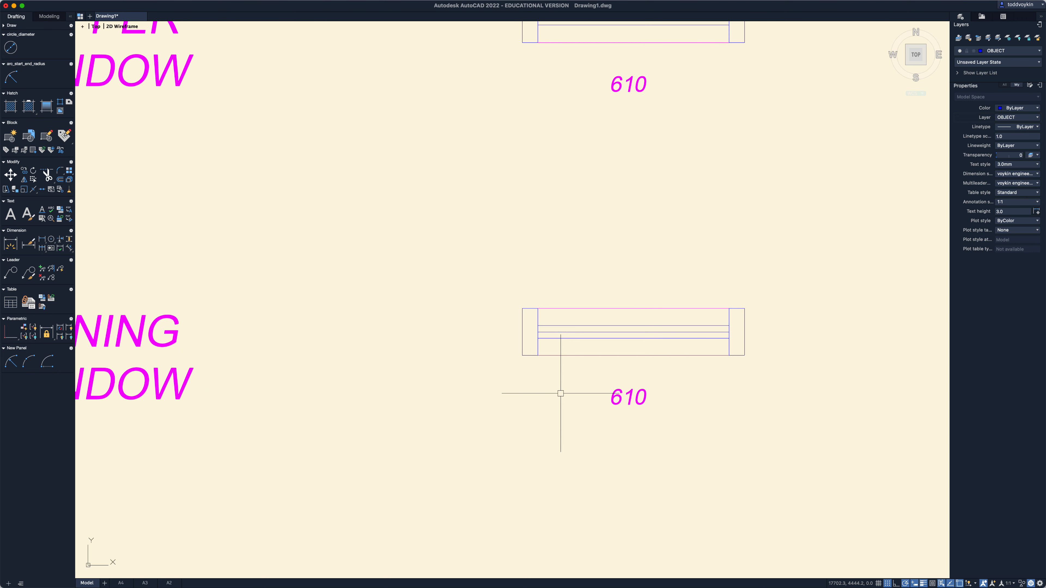
{"action": "scroll", "coordinate": [561, 394], "scroll_direction": "up", "scroll_amount": 3}
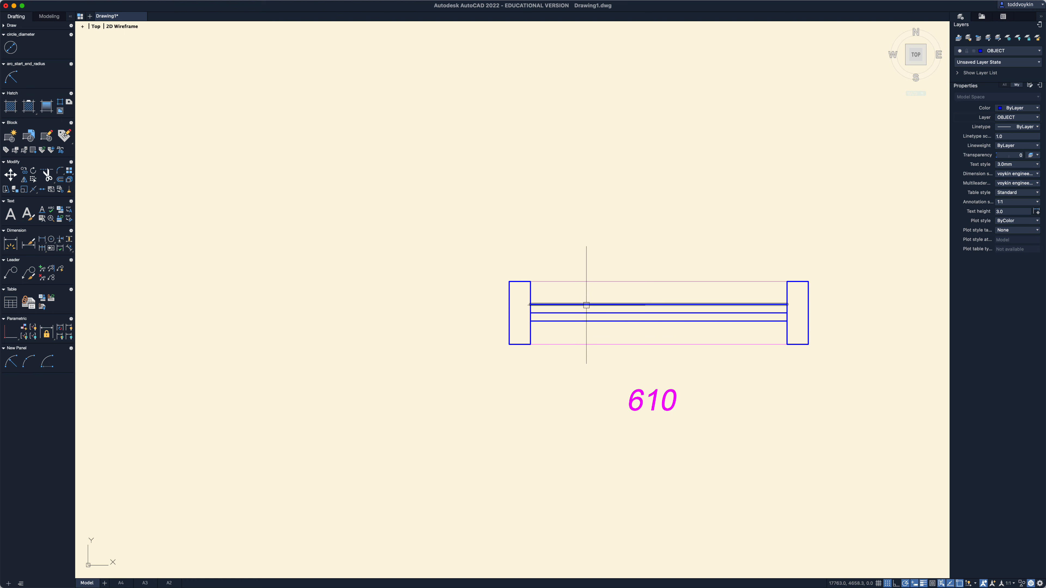
{"action": "left_click", "coordinate": [574, 320]}
{"action": "left_click", "coordinate": [530, 321]}
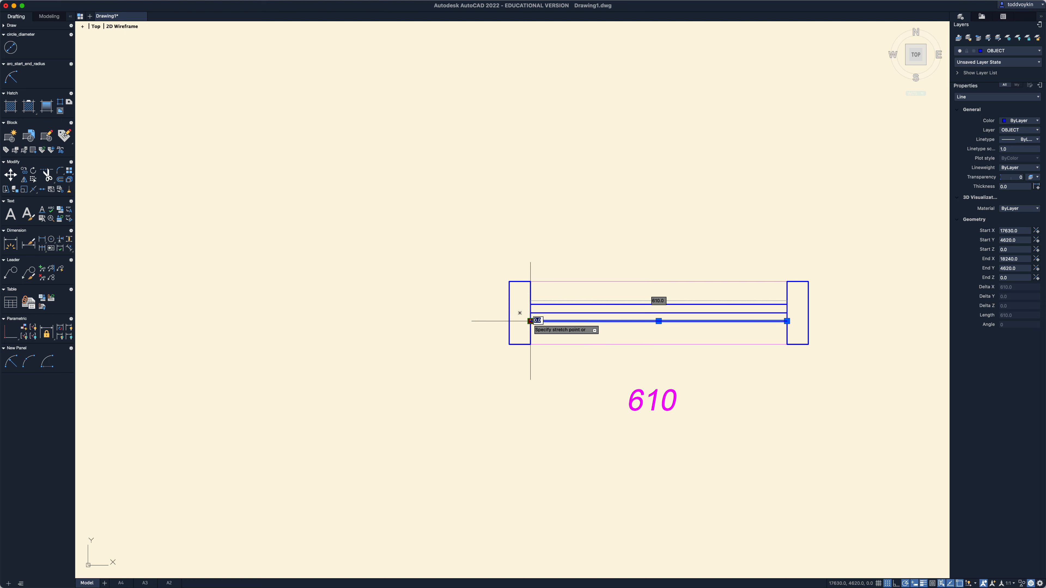
{"action": "type", "text": "25"}
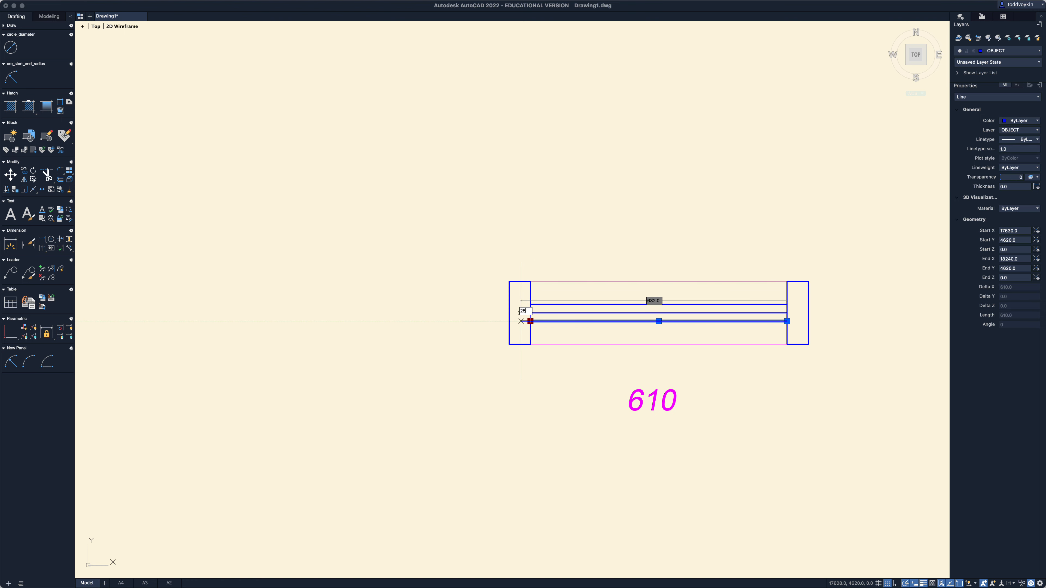
{"action": "key", "text": "Return"}
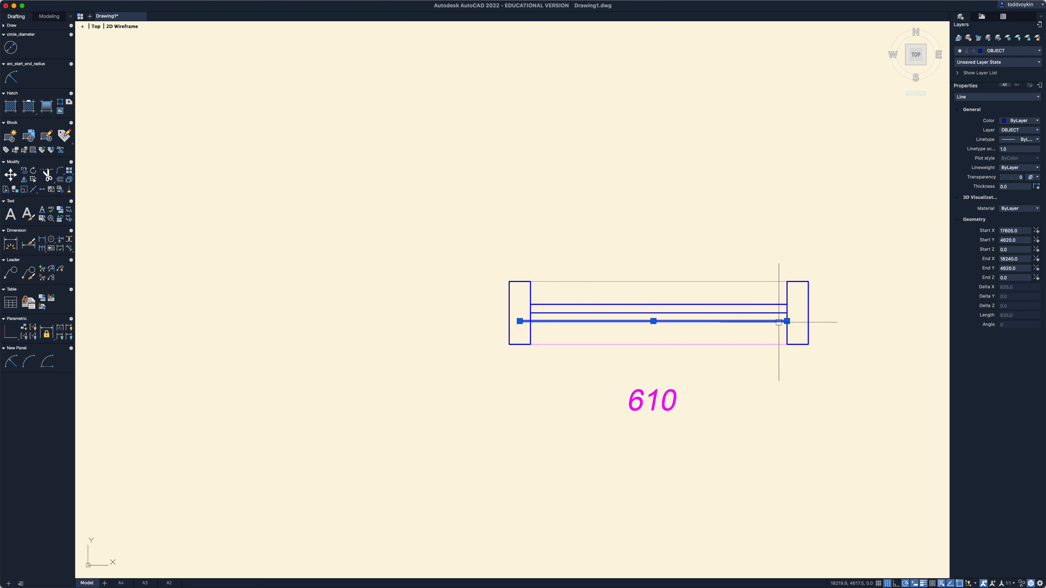
{"action": "left_click", "coordinate": [788, 321]}
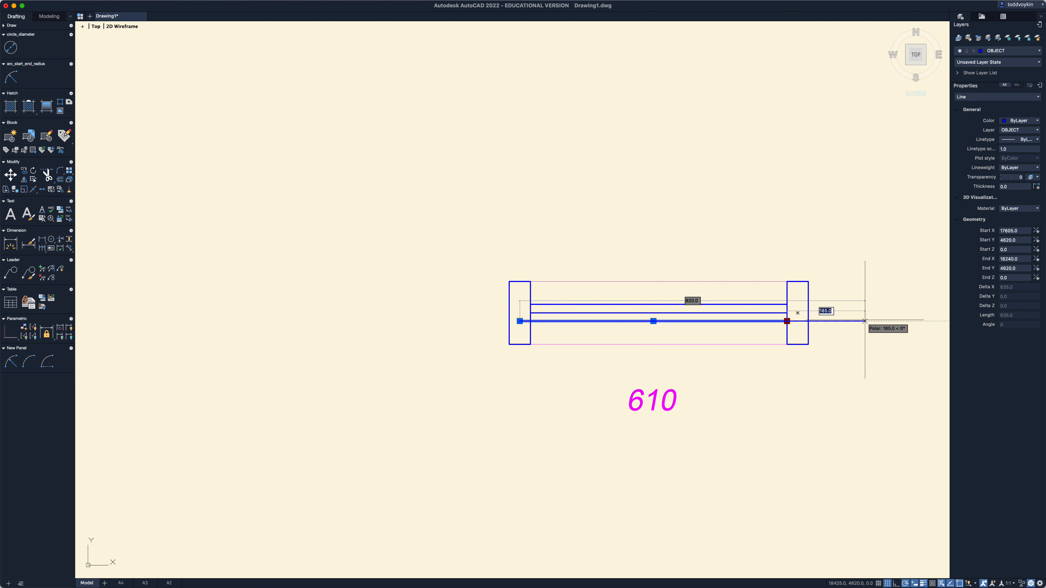
{"action": "type", "text": "25"}
{"action": "key", "text": "Return"}
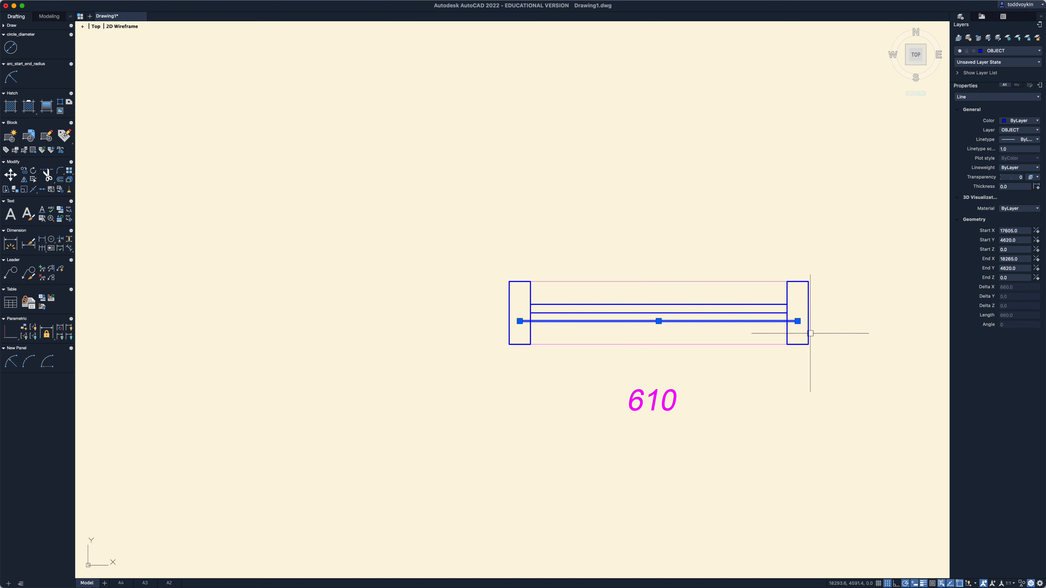
{"action": "key", "text": "Escape"}
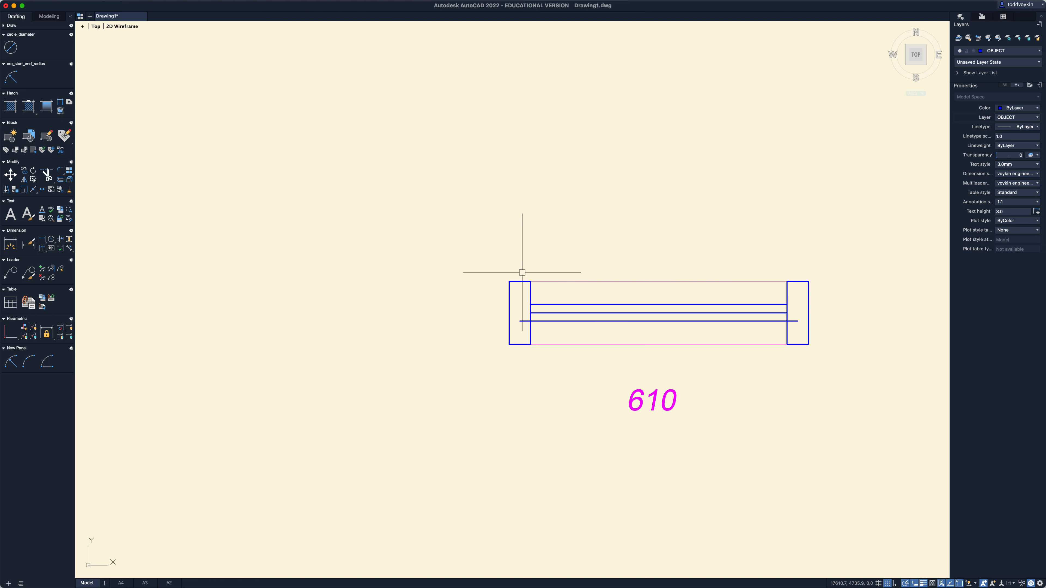
Draw a three-sided line outline projecting 200 above the awning window, joining the inner top corners of its two jambs.
{"action": "type", "text": "l"}
{"action": "key", "text": "Return"}
{"action": "left_click", "coordinate": [530, 282]}
{"action": "type", "text": "200"}
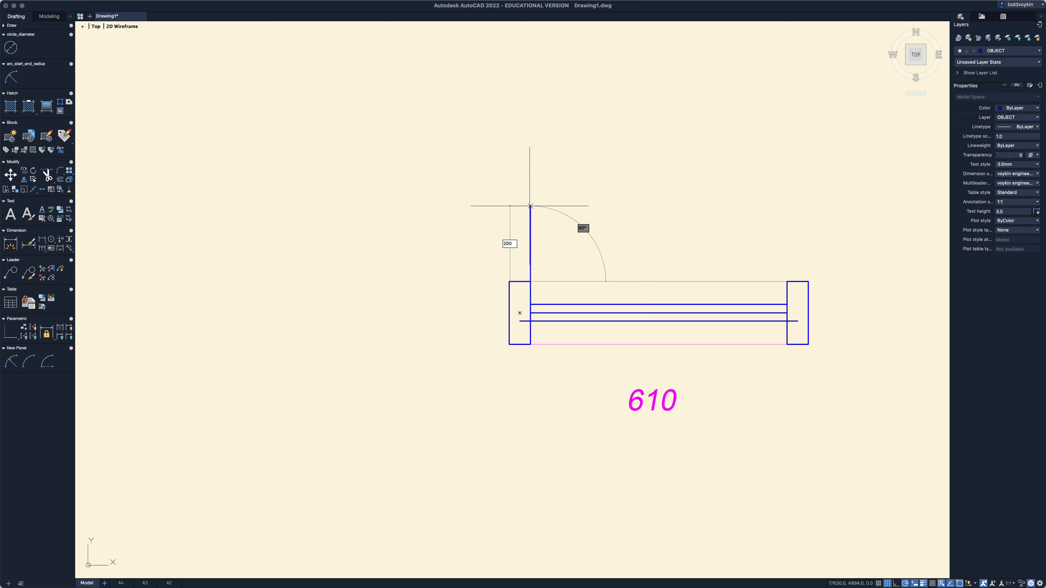
{"action": "key", "text": "Return"}
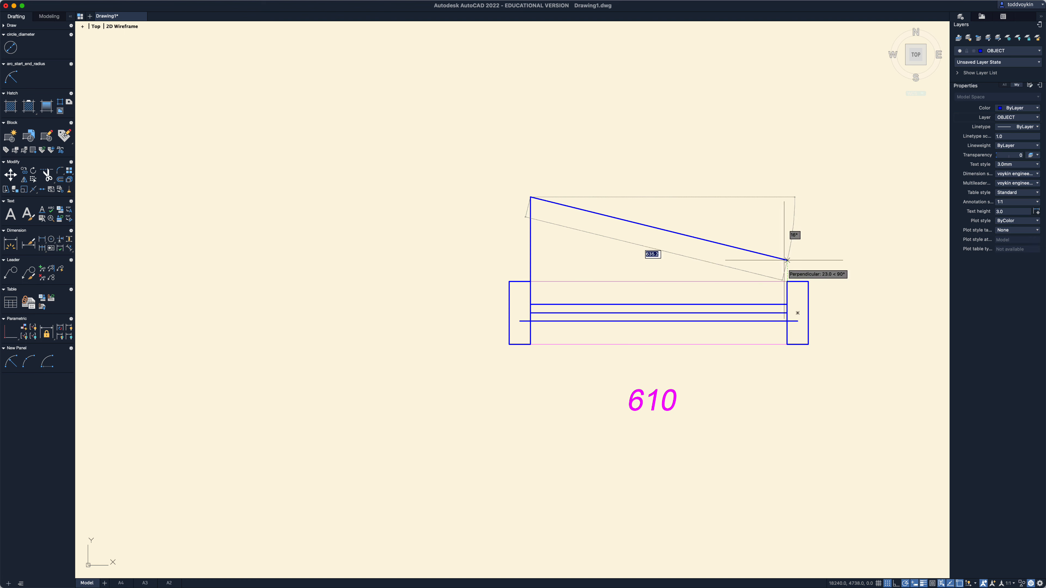
{"action": "left_click", "coordinate": [787, 197]}
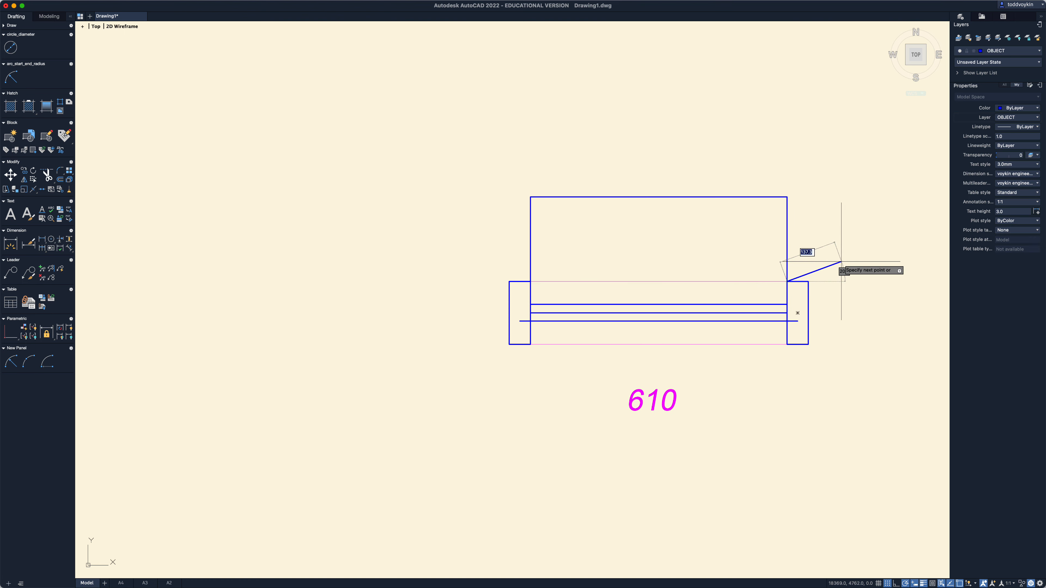
{"action": "key", "text": "Escape"}
Set the three outline lines above the awning window to the DASHED linetype with a linetype scale of 5.
{"action": "left_click", "coordinate": [819, 258]}
{"action": "left_click", "coordinate": [564, 166]}
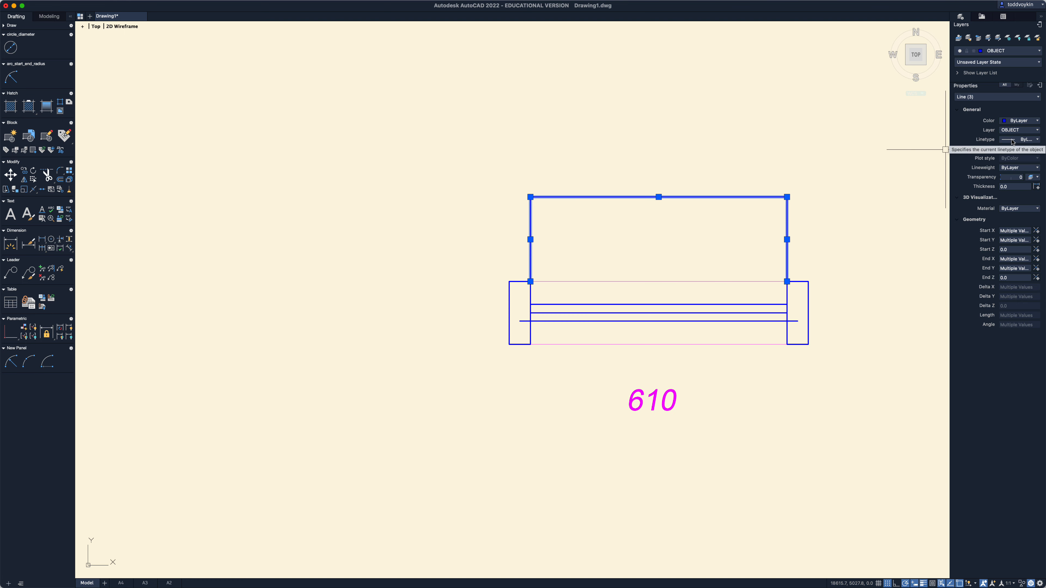
{"action": "left_click", "coordinate": [1020, 139]}
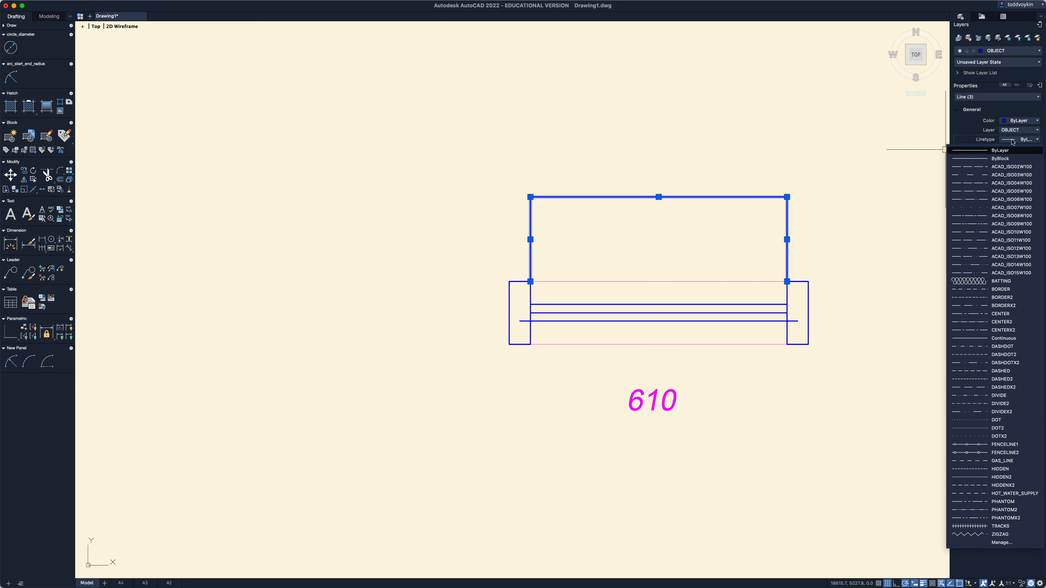
{"action": "left_click", "coordinate": [988, 371]}
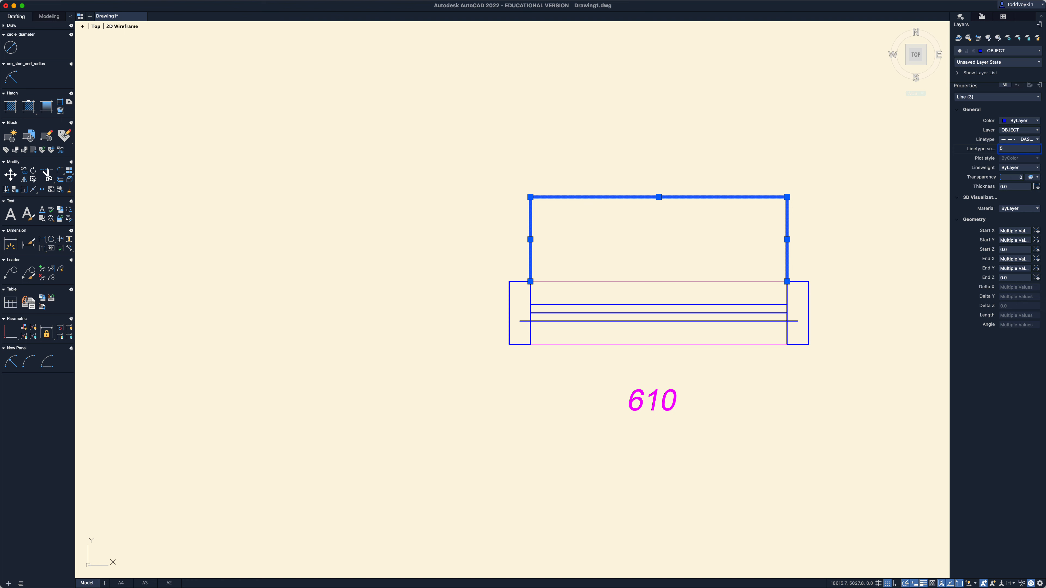
{"action": "key", "text": "Return"}
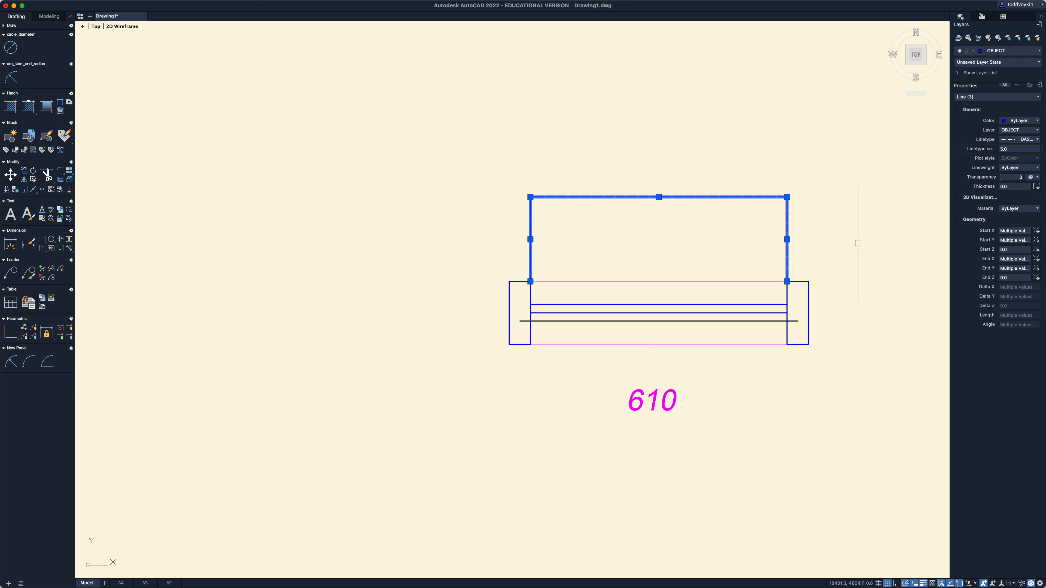
{"action": "key", "text": "Escape"}
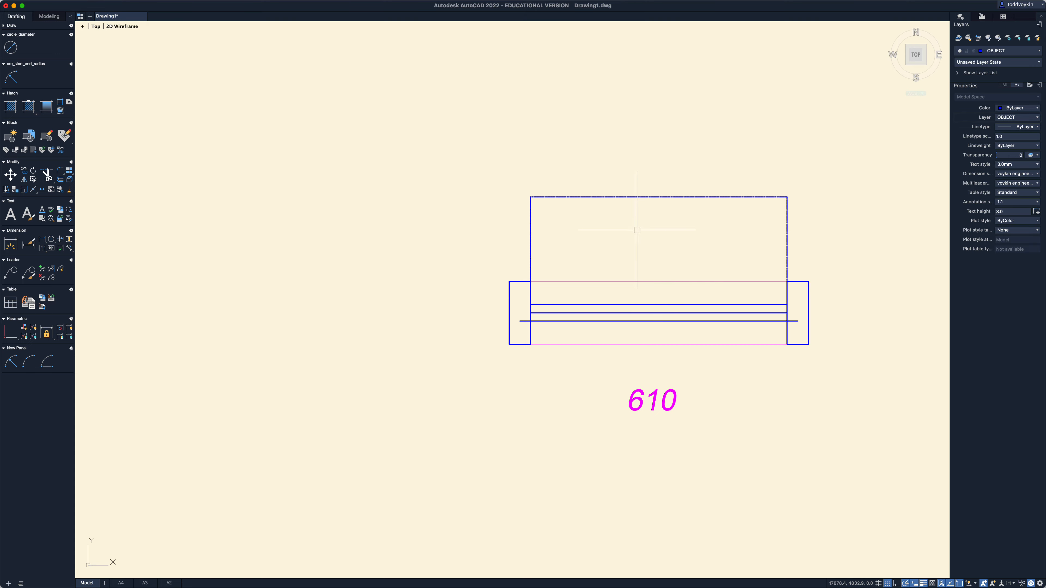
Inspect the awning window's dashed outline in the A3 layout viewport, and return to model space.
{"action": "left_click", "coordinate": [145, 583]}
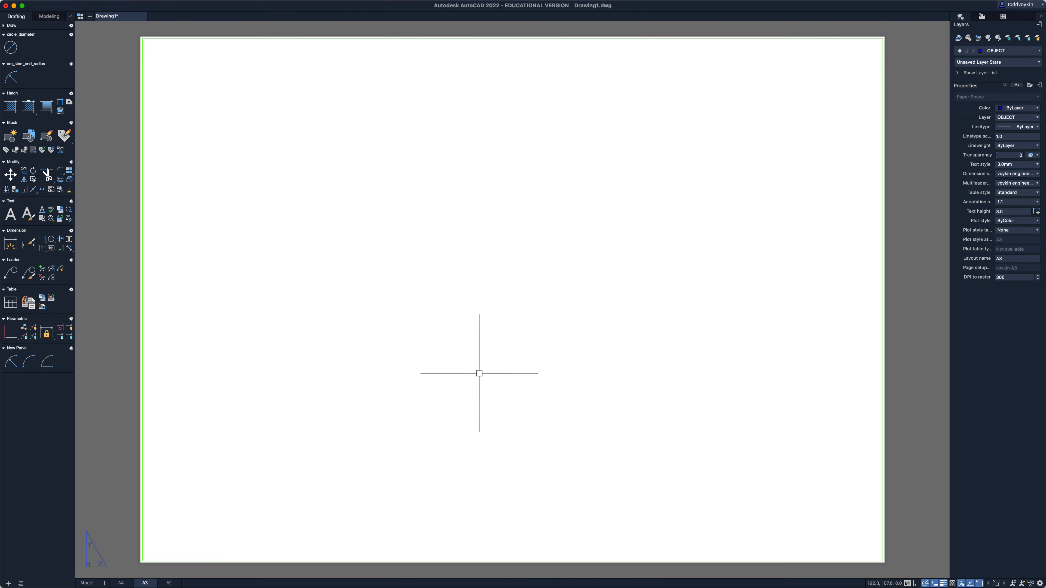
{"action": "middle_click", "coordinate": [527, 344]}
{"action": "middle_click", "coordinate": [527, 343]}
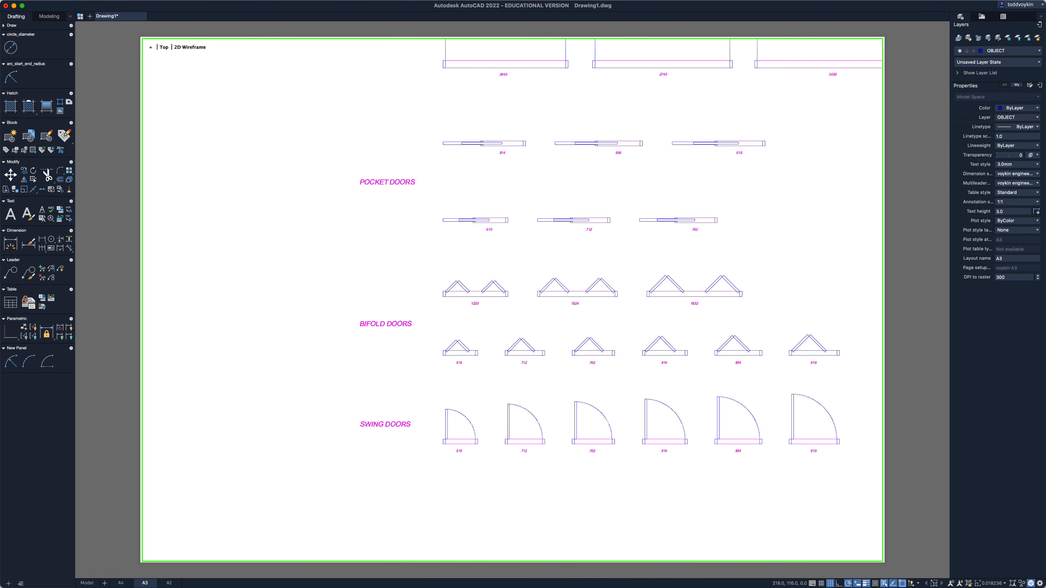
{"action": "middle_click_drag", "start_coordinate": [668, 355], "coordinate": [512, 332]}
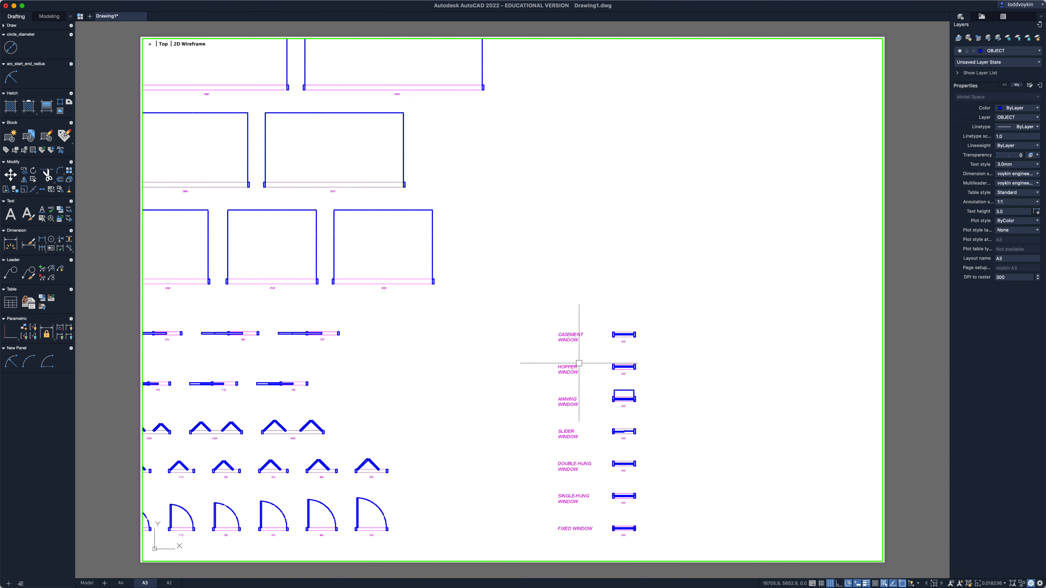
{"action": "scroll", "coordinate": [614, 362], "scroll_direction": "up", "scroll_amount": 3}
{"action": "scroll", "coordinate": [627, 404], "scroll_direction": "up", "scroll_amount": 1}
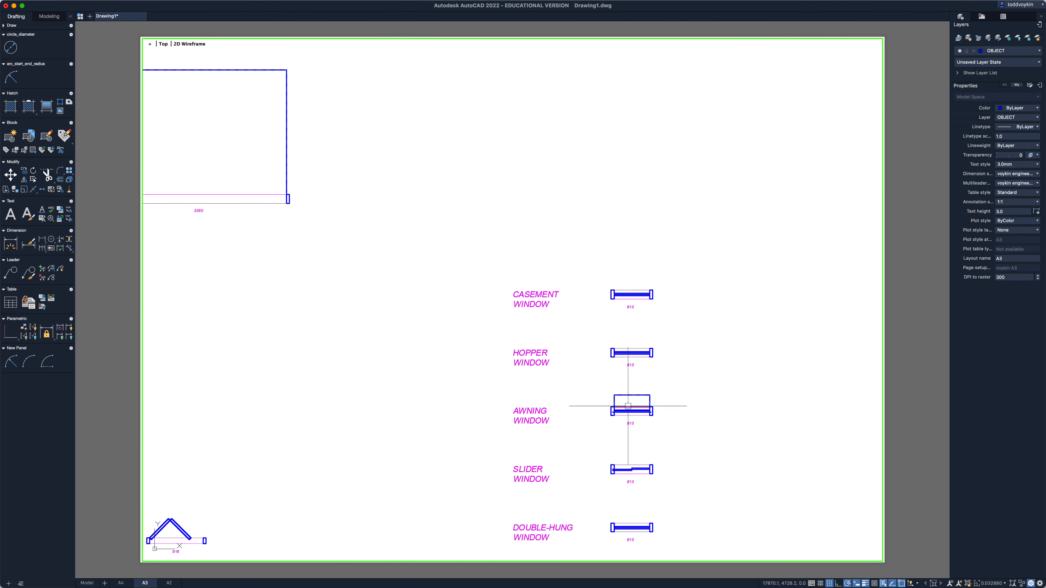
{"action": "scroll", "coordinate": [702, 426], "scroll_direction": "up", "scroll_amount": 2}
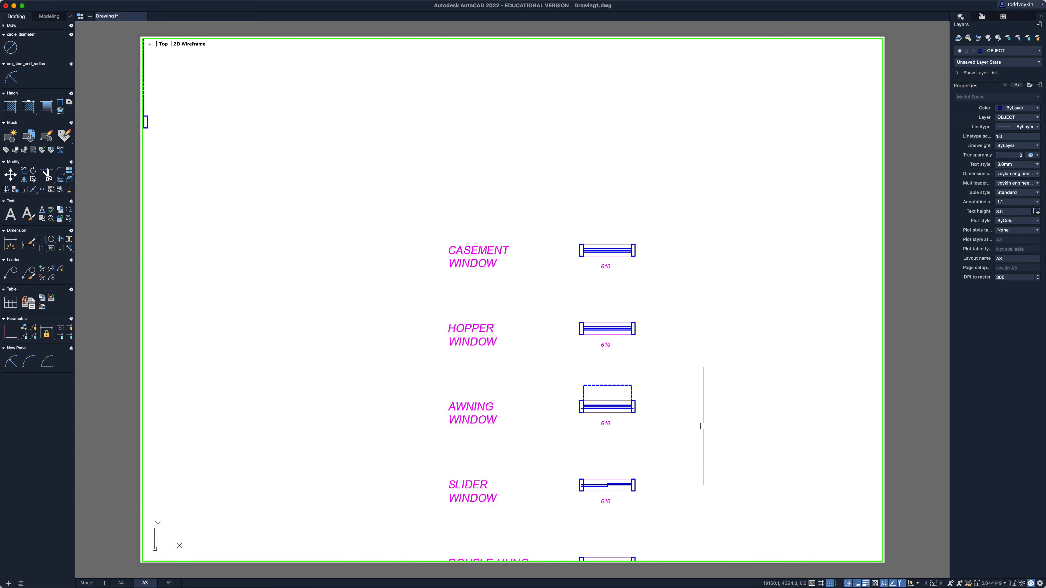
{"action": "left_click", "coordinate": [87, 583]}
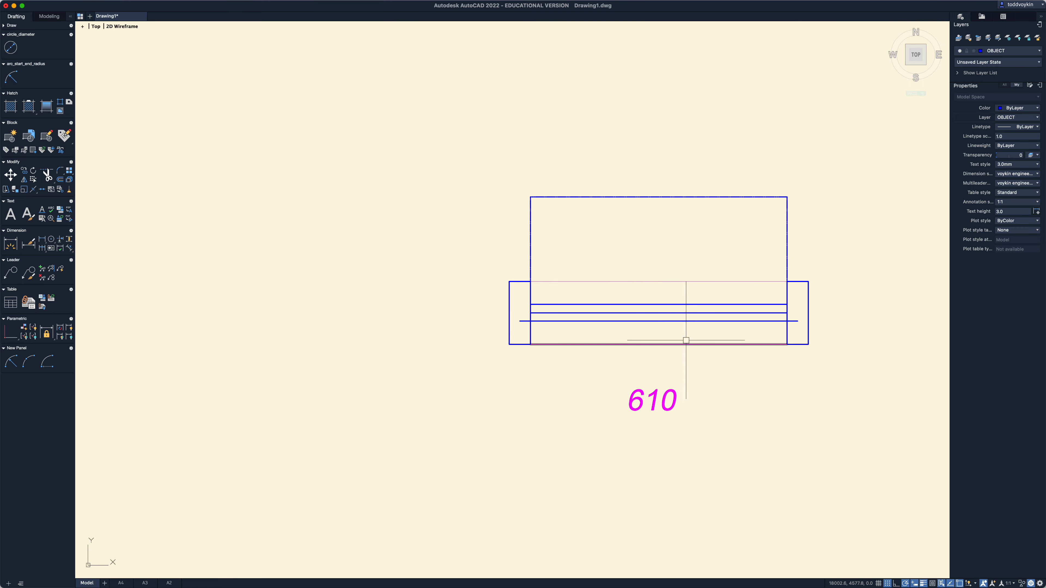
Extend the uppermost of the hopper window's three sash lines by 25 at both ends, into the side jambs.
{"action": "scroll", "coordinate": [730, 337], "scroll_direction": "down", "scroll_amount": 4}
{"action": "scroll", "coordinate": [730, 337], "scroll_direction": "down", "scroll_amount": 2}
{"action": "middle_click_drag", "start_coordinate": [729, 339], "coordinate": [699, 430]}
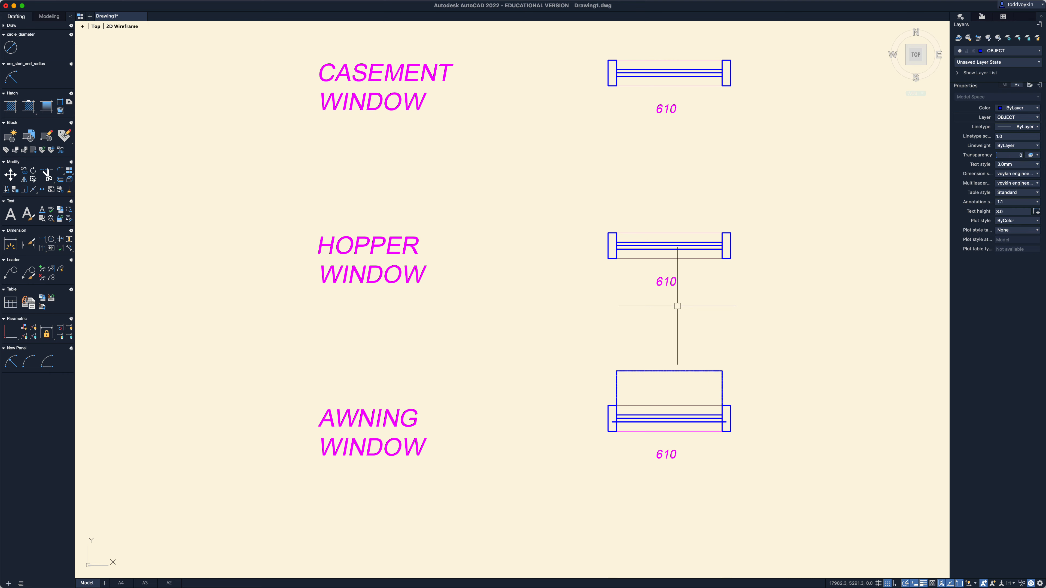
{"action": "middle_click_drag", "start_coordinate": [677, 301], "coordinate": [674, 289]}
{"action": "scroll", "coordinate": [675, 288], "scroll_direction": "up", "scroll_amount": 3}
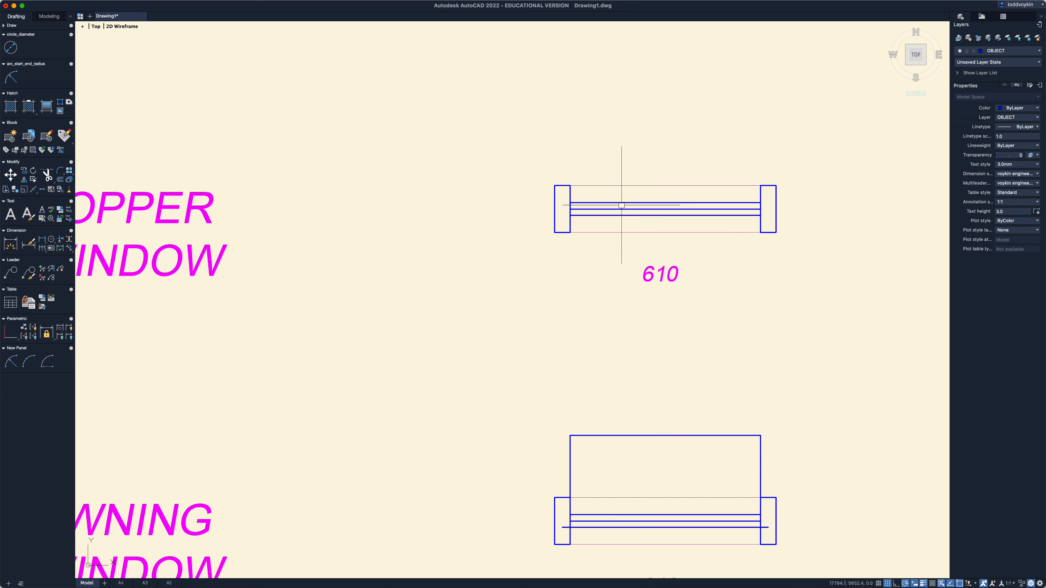
{"action": "left_click", "coordinate": [581, 204]}
{"action": "left_click", "coordinate": [570, 203]}
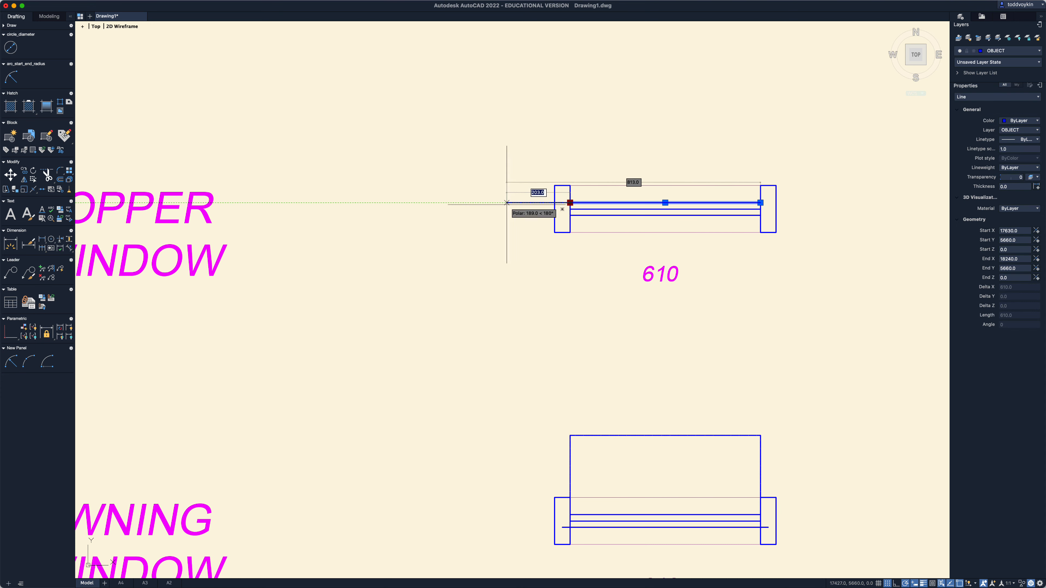
{"action": "type", "text": "2"}
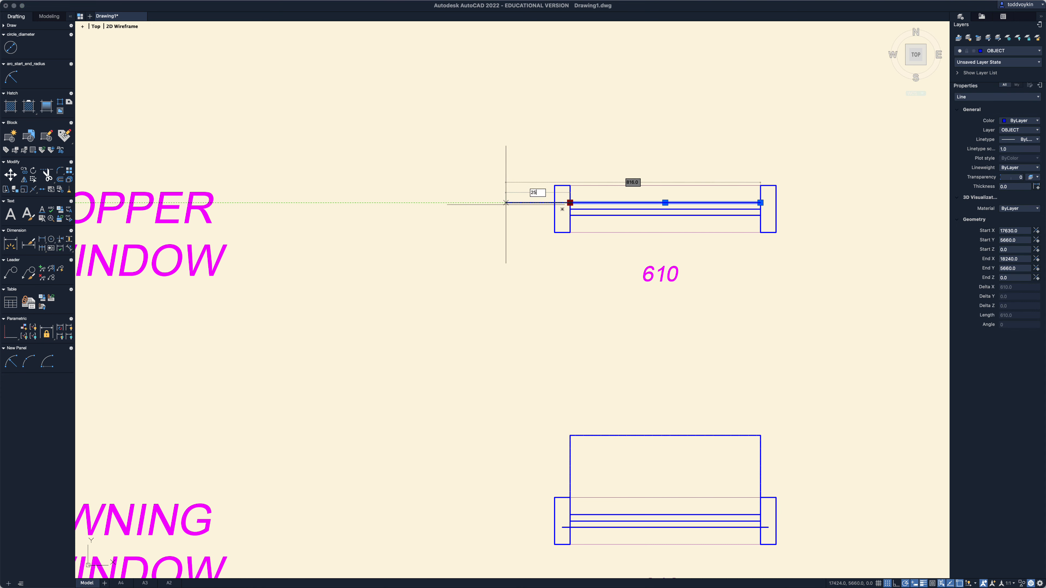
{"action": "type", "text": "5"}
{"action": "key", "text": "Return"}
{"action": "left_click", "coordinate": [760, 203]}
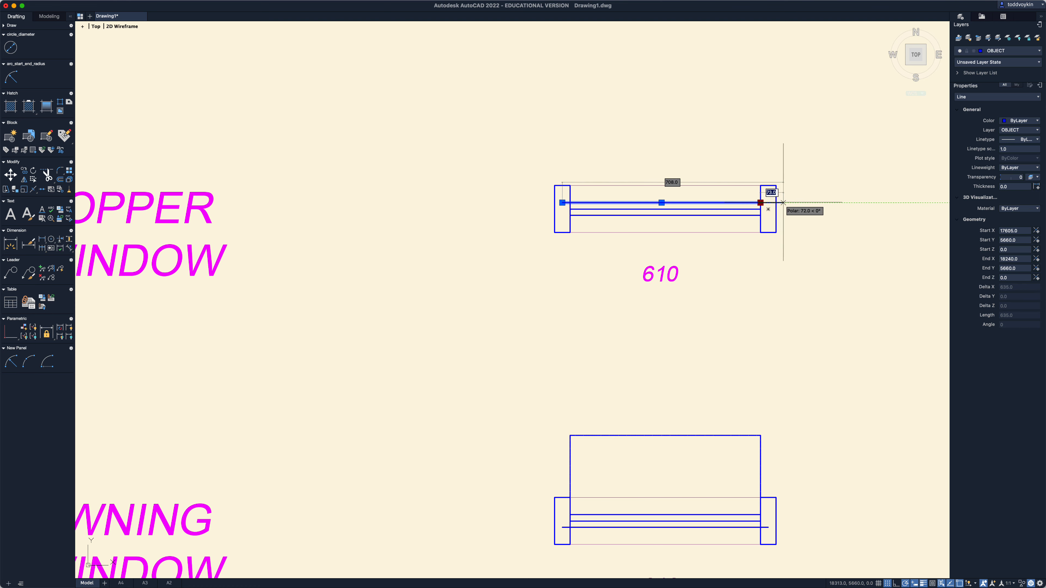
{"action": "type", "text": "25"}
{"action": "key", "text": "Return"}
{"action": "key", "text": "Escape"}
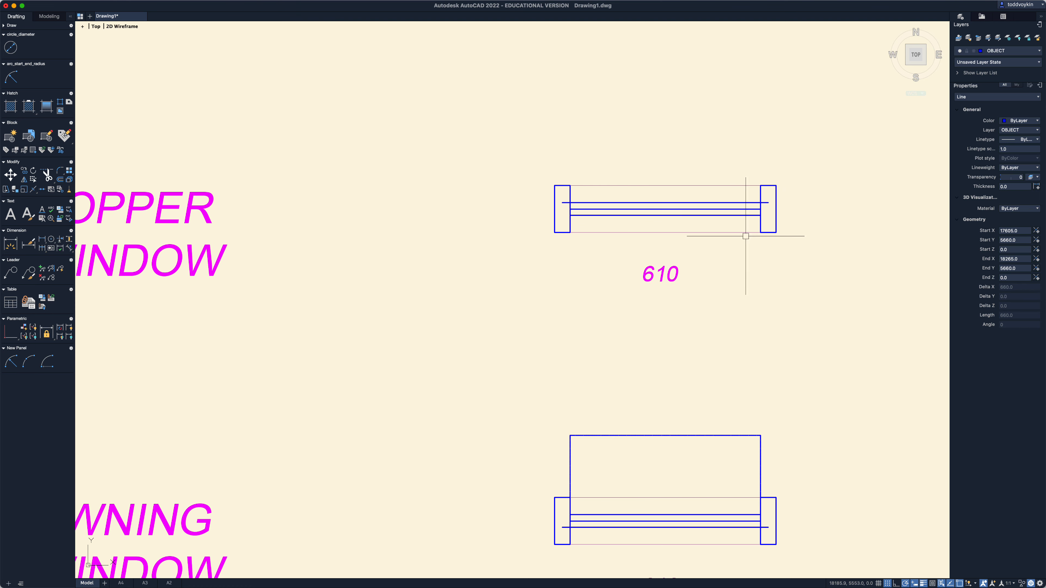
Draw a three-sided line outline 610 wide projecting 200 below the hopper window, joining the inner bottom corners of its jambs.
{"action": "type", "text": "l"}
{"action": "key", "text": "Return"}
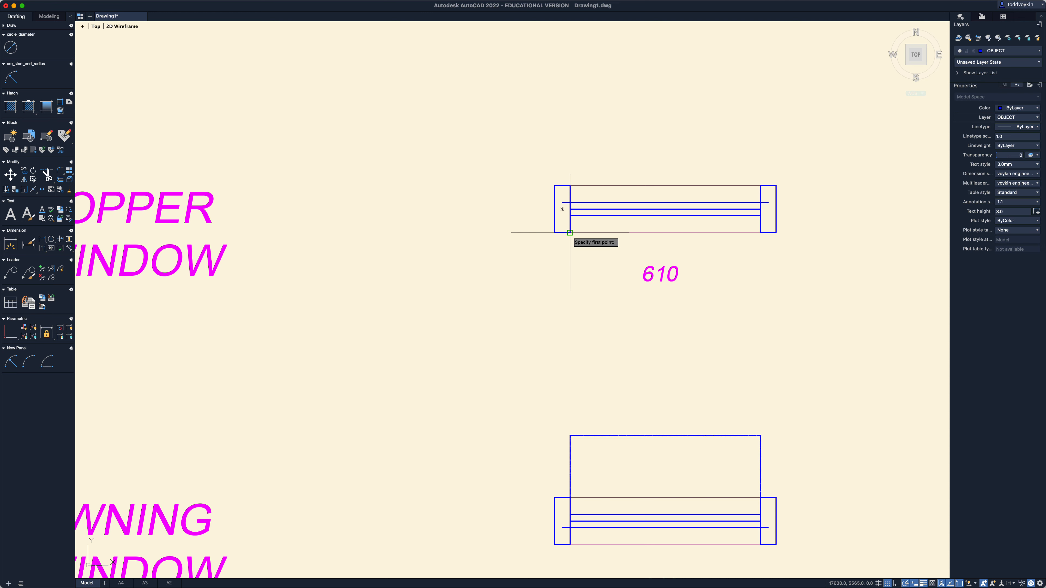
{"action": "left_click", "coordinate": [570, 233]}
{"action": "type", "text": "2"}
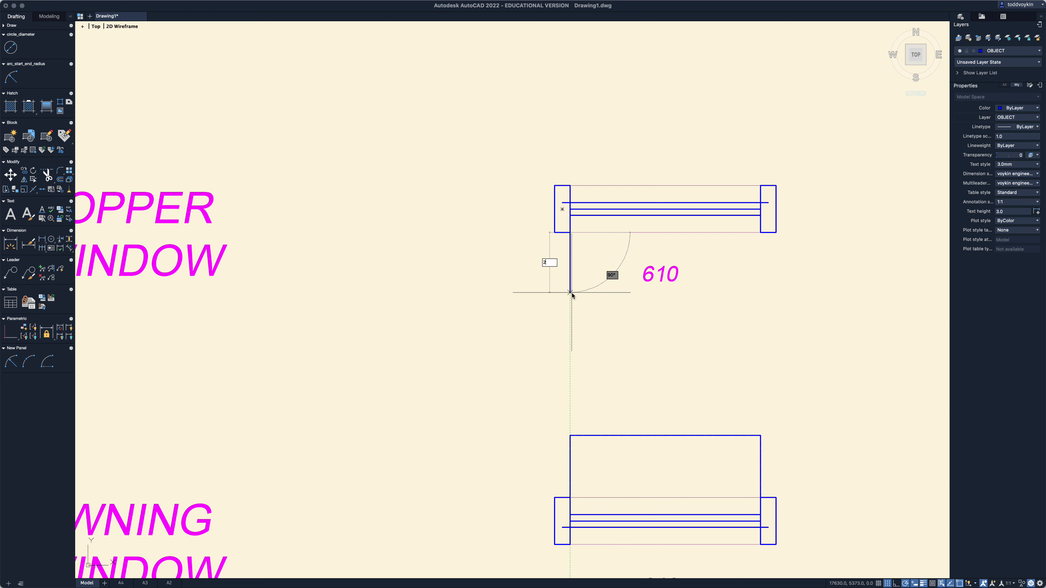
{"action": "type", "text": "00"}
{"action": "key", "text": "Return"}
{"action": "type", "text": "610"}
{"action": "key", "text": "Return"}
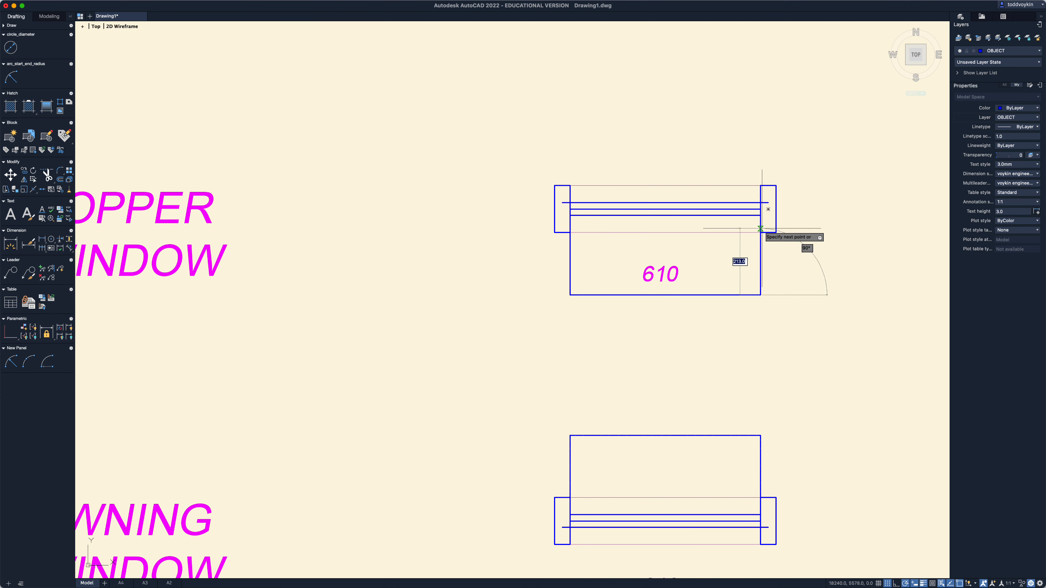
{"action": "left_click", "coordinate": [761, 233]}
{"action": "key", "text": "Escape"}
Set the three outline lines below the hopper window to the DASHED linetype with a linetype scale of 5.
{"action": "left_click", "coordinate": [780, 310]}
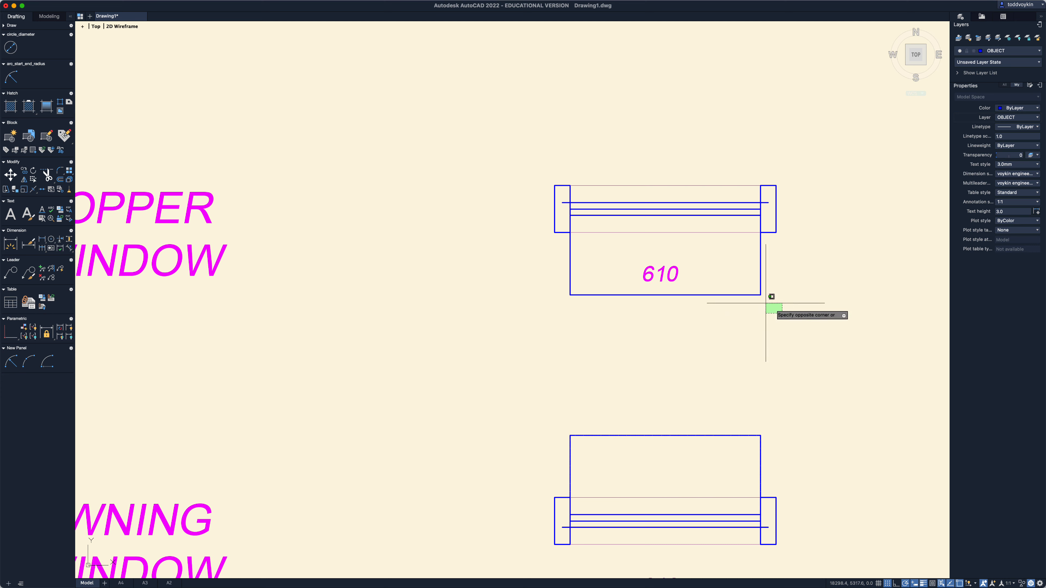
{"action": "left_click", "coordinate": [726, 288]}
{"action": "left_click", "coordinate": [598, 288]}
{"action": "left_click", "coordinate": [547, 266]}
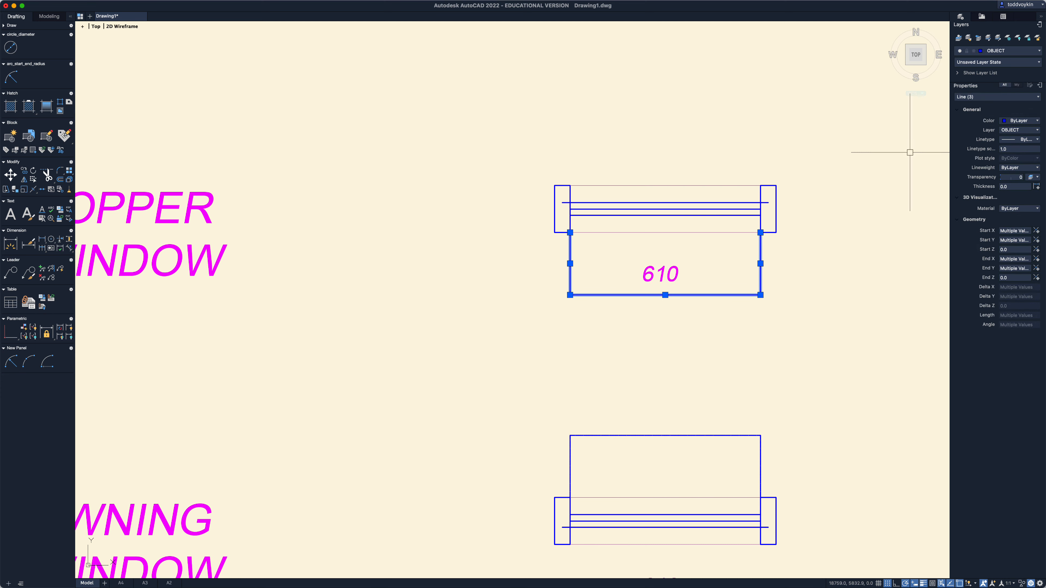
{"action": "left_click", "coordinate": [1018, 143]}
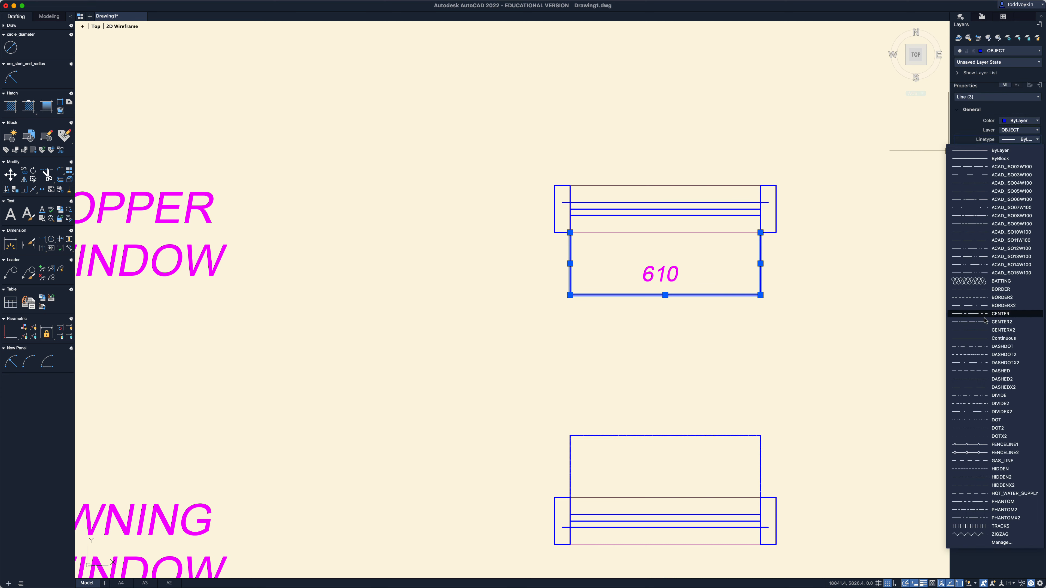
{"action": "left_click", "coordinate": [991, 375]}
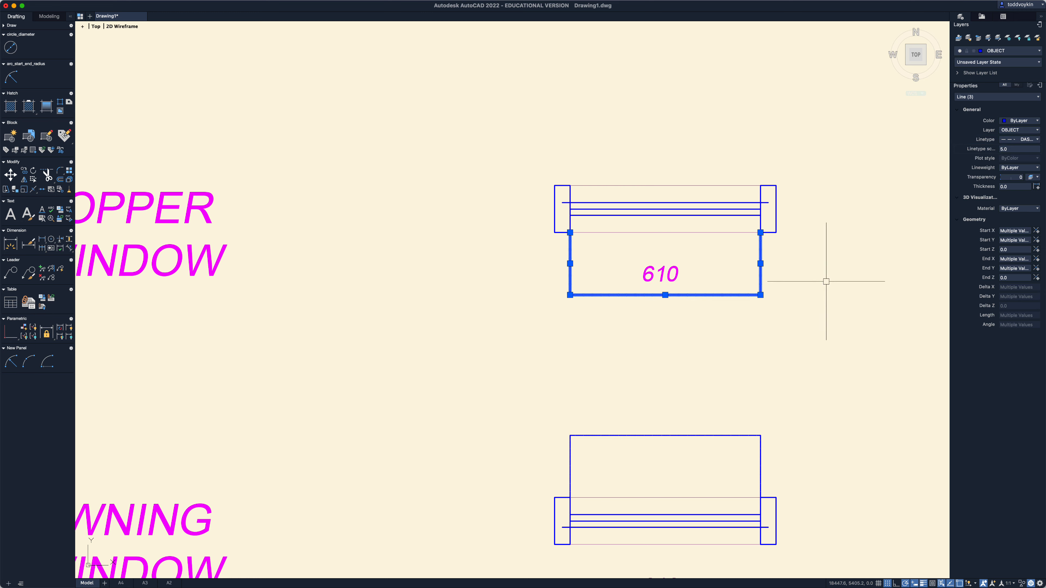
{"action": "key", "text": "Escape"}
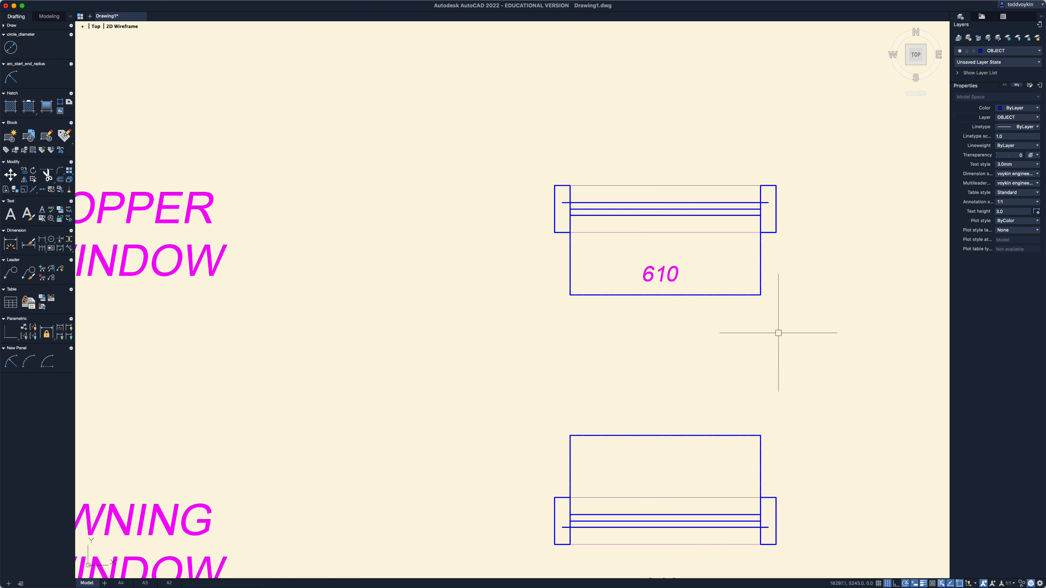
Move the hopper window's 610 label straight down by 200, clear of the dashed outline.
{"action": "scroll", "coordinate": [767, 326], "scroll_direction": "down", "scroll_amount": 5}
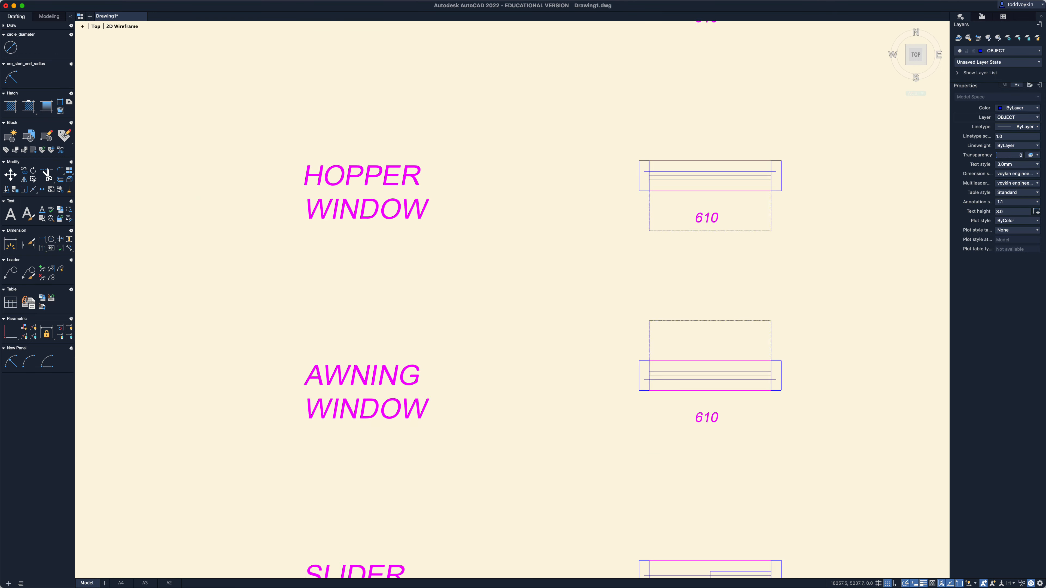
{"action": "middle_click_drag", "start_coordinate": [775, 270], "coordinate": [757, 259]}
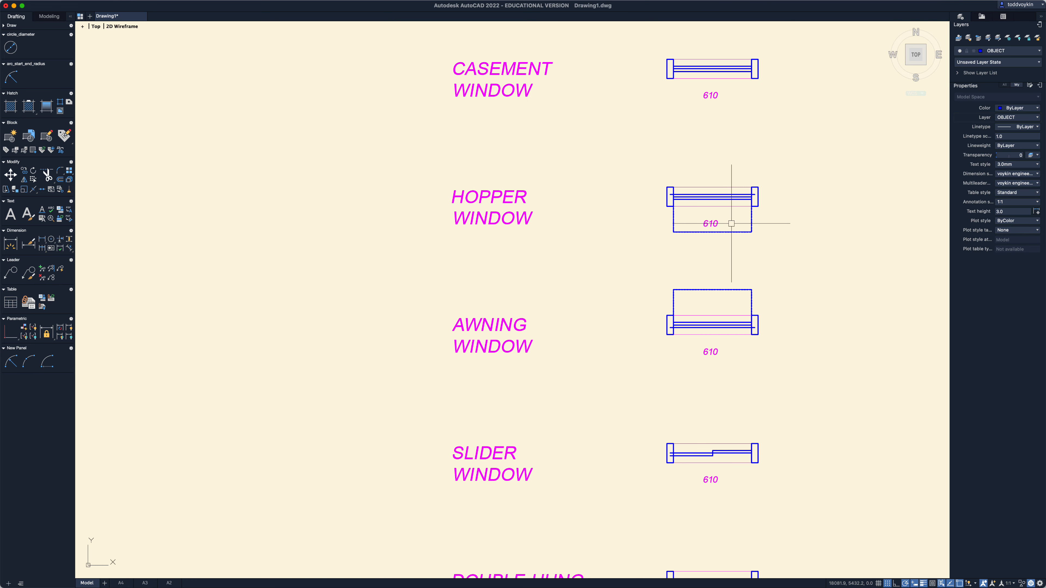
{"action": "type", "text": "m"}
{"action": "key", "text": "Return"}
{"action": "left_click", "coordinate": [707, 223]}
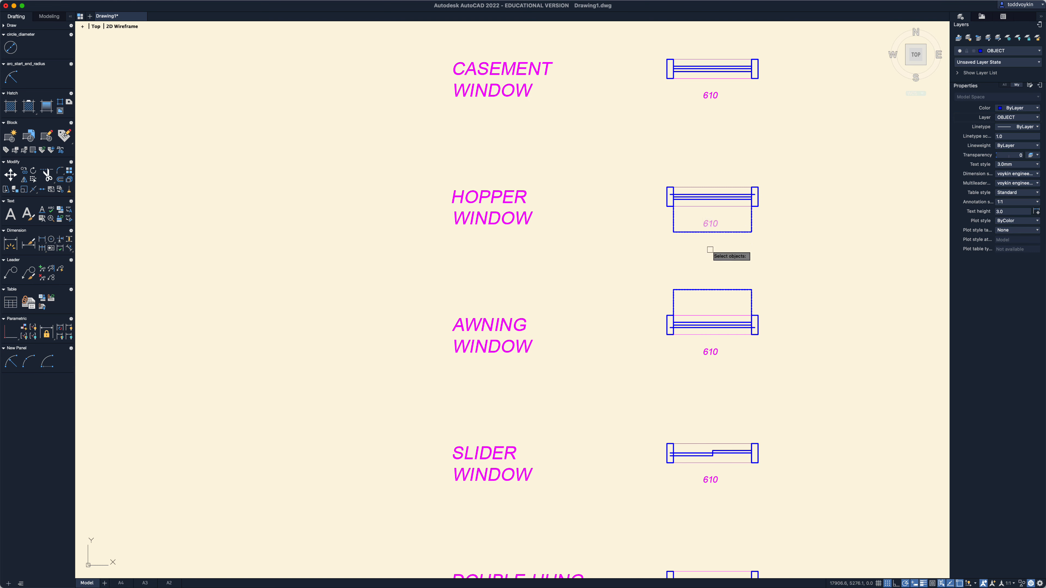
{"action": "key", "text": "Return"}
{"action": "left_click", "coordinate": [781, 225]}
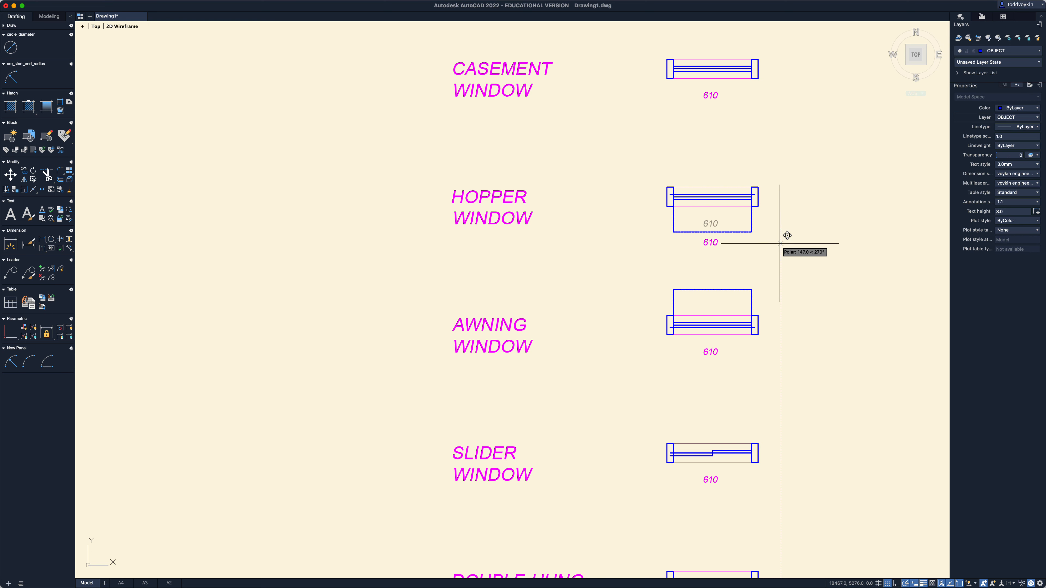
{"action": "type", "text": "200"}
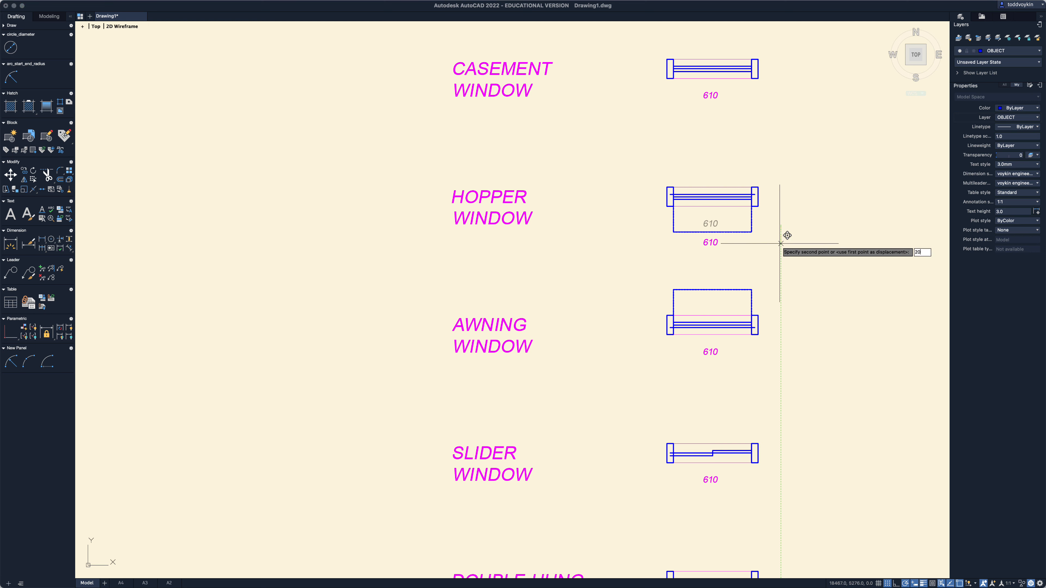
{"action": "key", "text": "Return"}
Move the AWNING WINDOW title straight up by 150.
{"action": "mouse_move", "coordinate": [773, 257]}
{"action": "middle_mouse_down"}
{"action": "mouse_move", "coordinate": [747, 360]}
{"action": "mouse_move", "coordinate": [763, 287]}
{"action": "middle_mouse_up"}
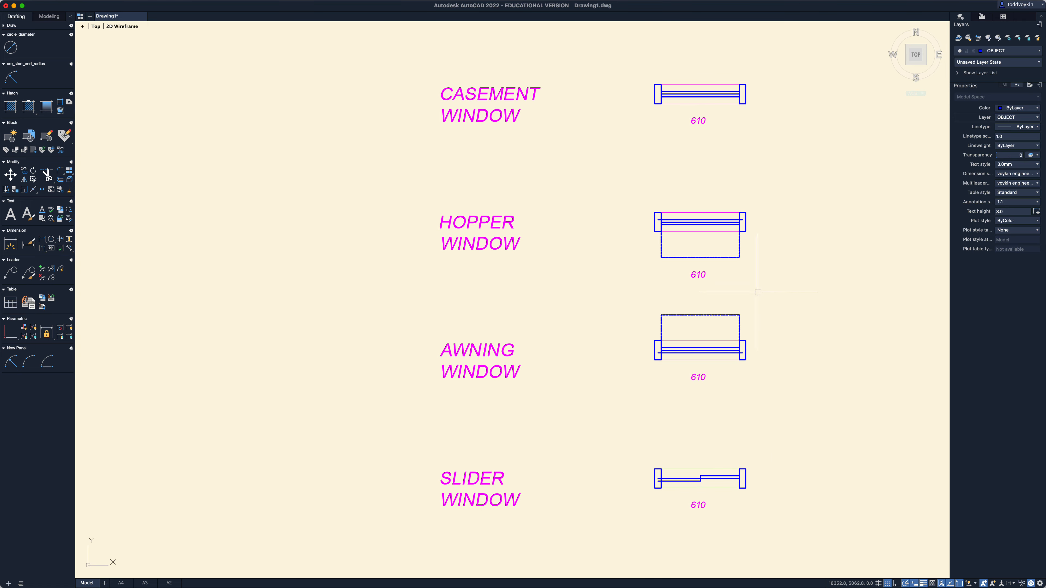
{"action": "middle_click_drag", "start_coordinate": [563, 381], "coordinate": [581, 358]}
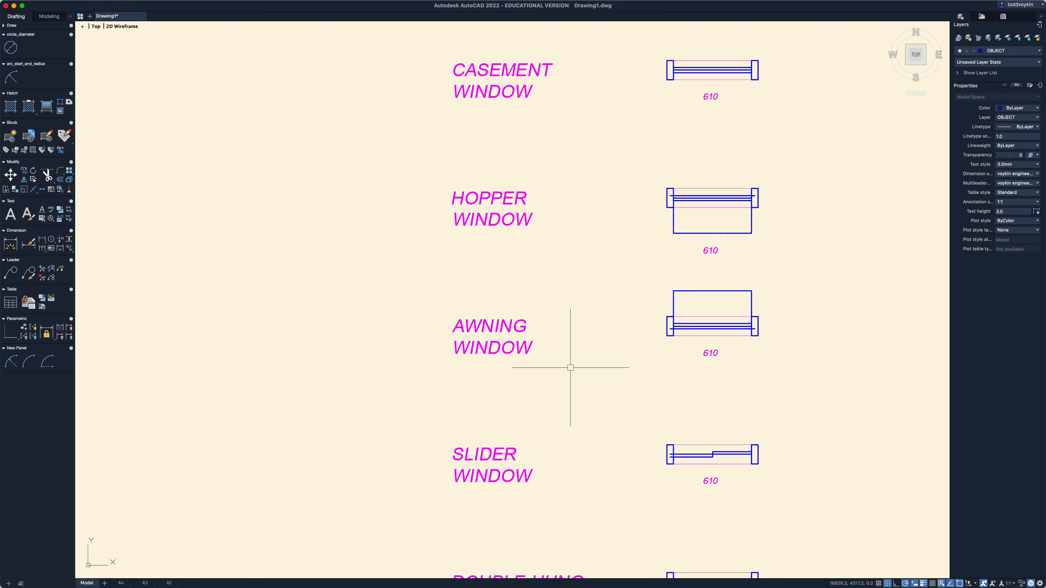
{"action": "left_click", "coordinate": [572, 369]}
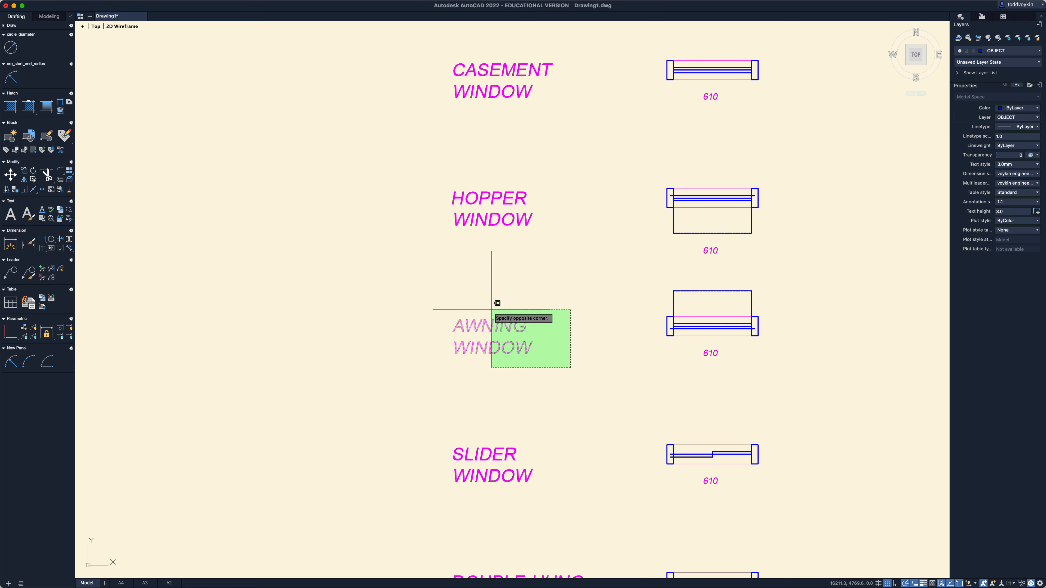
{"action": "left_click", "coordinate": [380, 247]}
{"action": "type", "text": "m"}
{"action": "key", "text": "Return"}
{"action": "left_click", "coordinate": [415, 337]}
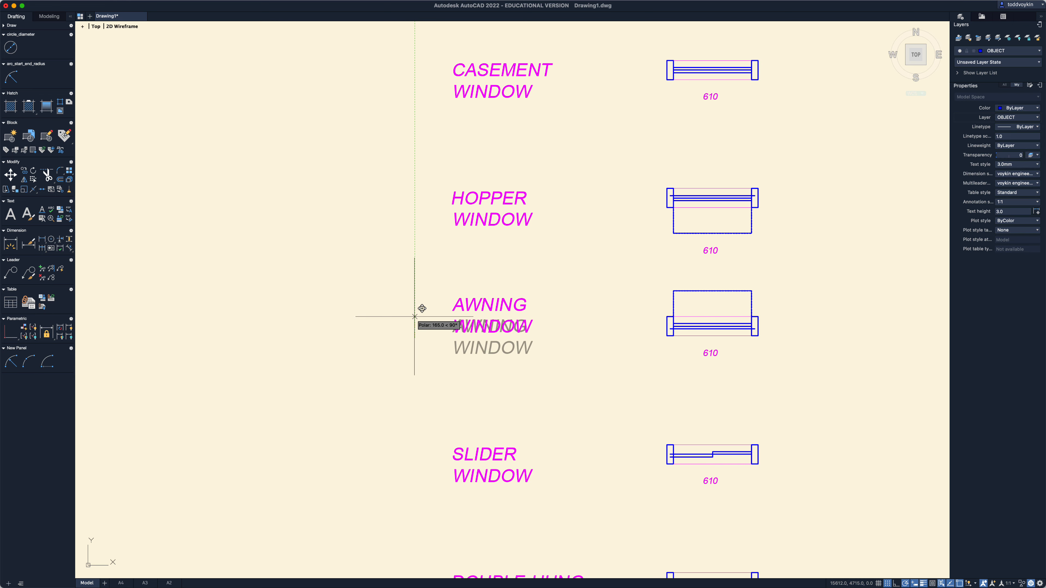
{"action": "type", "text": "150"}
{"action": "key", "text": "Return"}
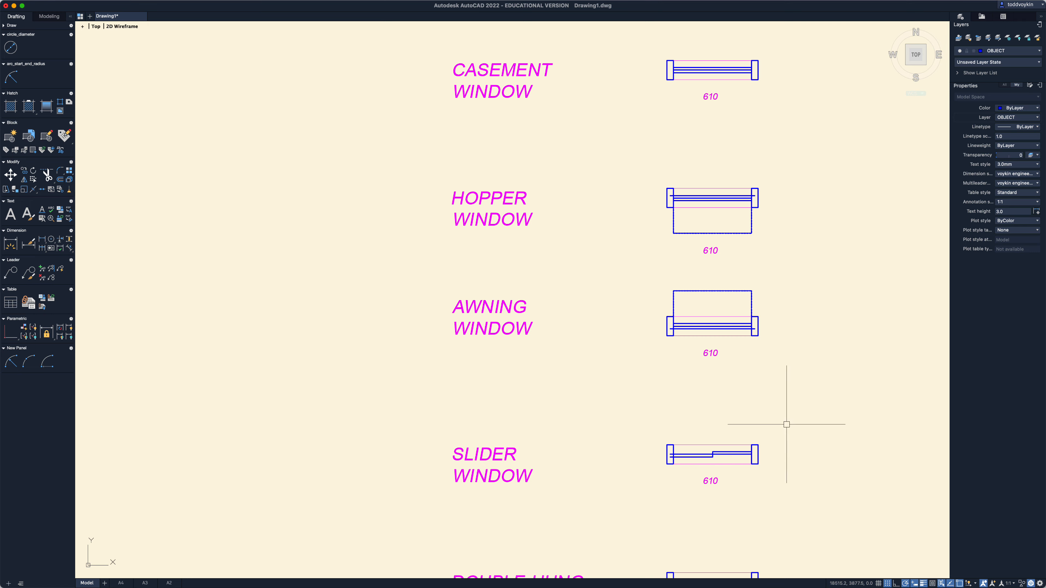
Draw a vertical line 610 long upward from the inner top corner of the casement window's right jamb.
{"action": "scroll", "coordinate": [787, 425], "scroll_direction": "down", "scroll_amount": 3}
{"action": "middle_click_drag", "start_coordinate": [789, 428], "coordinate": [725, 430]}
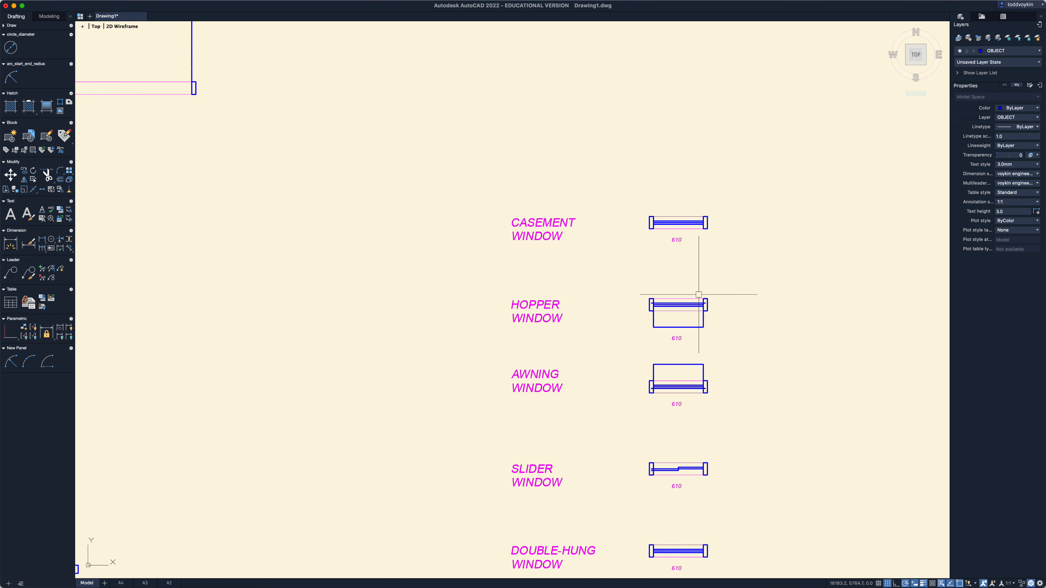
{"action": "middle_click_drag", "start_coordinate": [698, 294], "coordinate": [644, 431]}
{"action": "scroll", "coordinate": [656, 343], "scroll_direction": "up", "scroll_amount": 4}
{"action": "scroll", "coordinate": [654, 371], "scroll_direction": "up", "scroll_amount": 2}
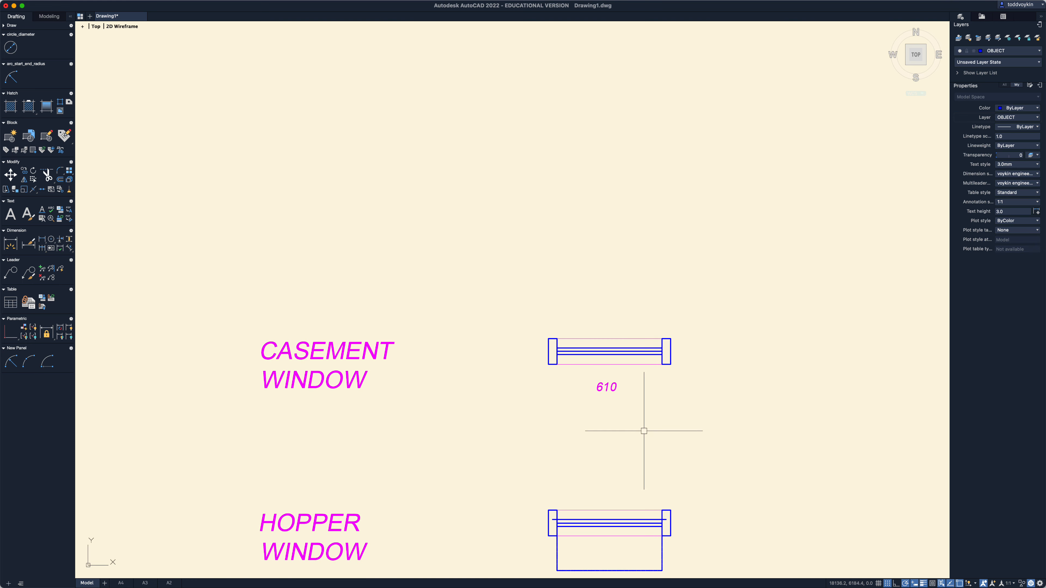
{"action": "scroll", "coordinate": [644, 431], "scroll_direction": "up", "scroll_amount": 2}
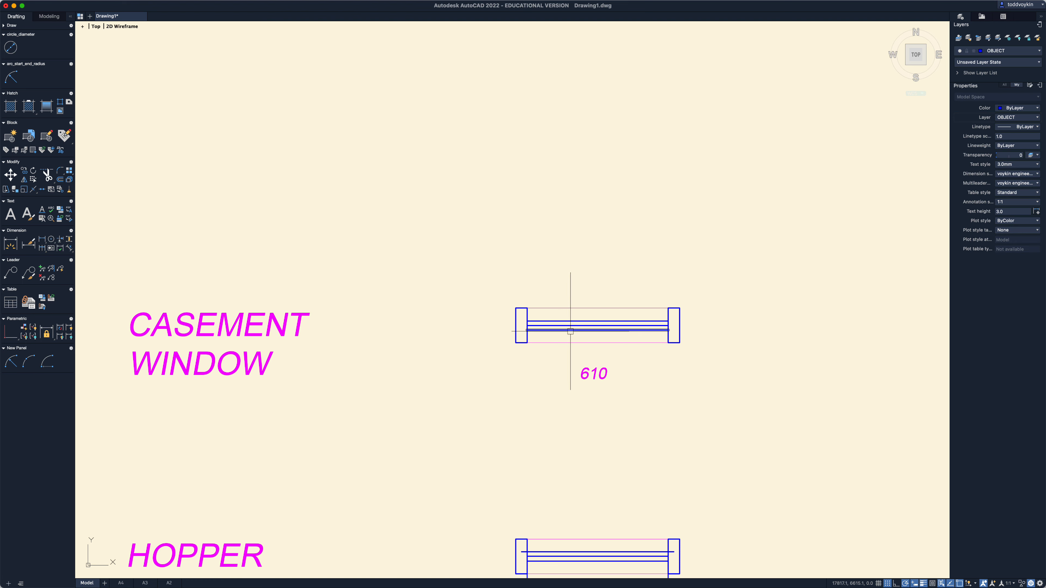
{"action": "scroll", "coordinate": [591, 385], "scroll_direction": "down", "scroll_amount": 2}
{"action": "scroll", "coordinate": [587, 353], "scroll_direction": "up", "scroll_amount": 1}
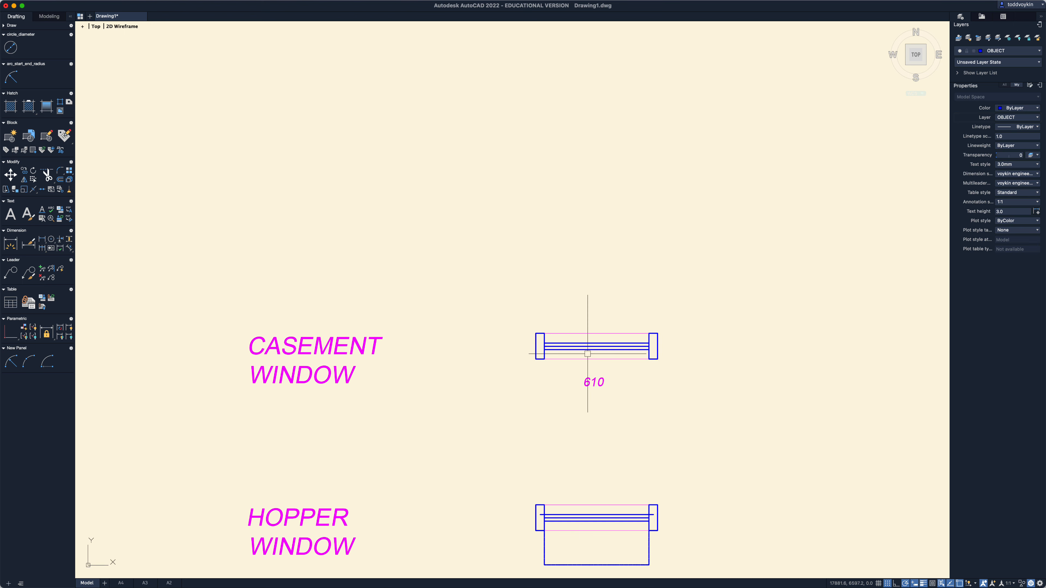
{"action": "middle_click_drag", "start_coordinate": [668, 298], "coordinate": [675, 351]}
{"action": "scroll", "coordinate": [675, 350], "scroll_direction": "up", "scroll_amount": 1}
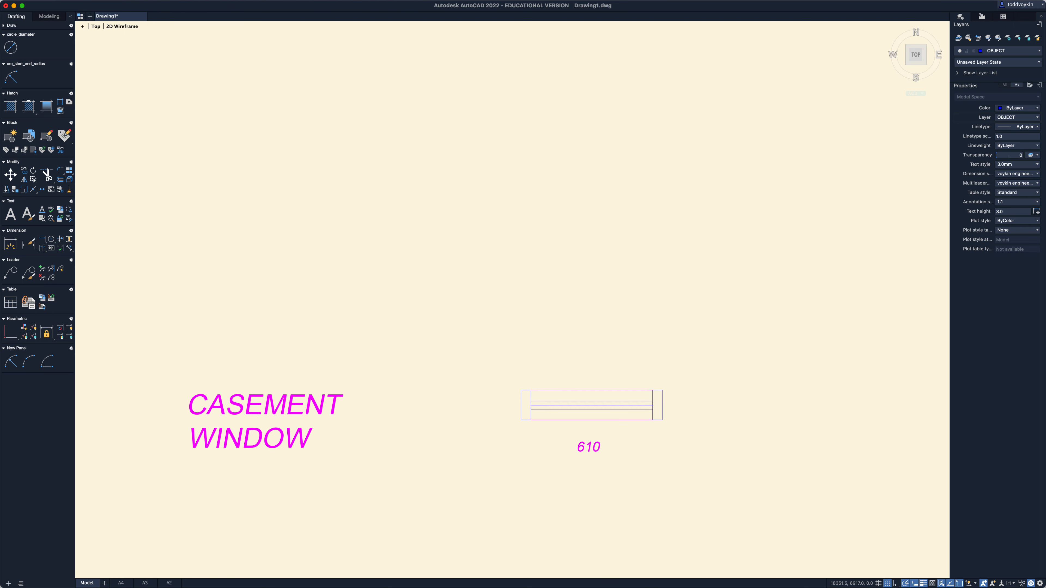
{"action": "scroll", "coordinate": [668, 363], "scroll_direction": "up", "scroll_amount": 1}
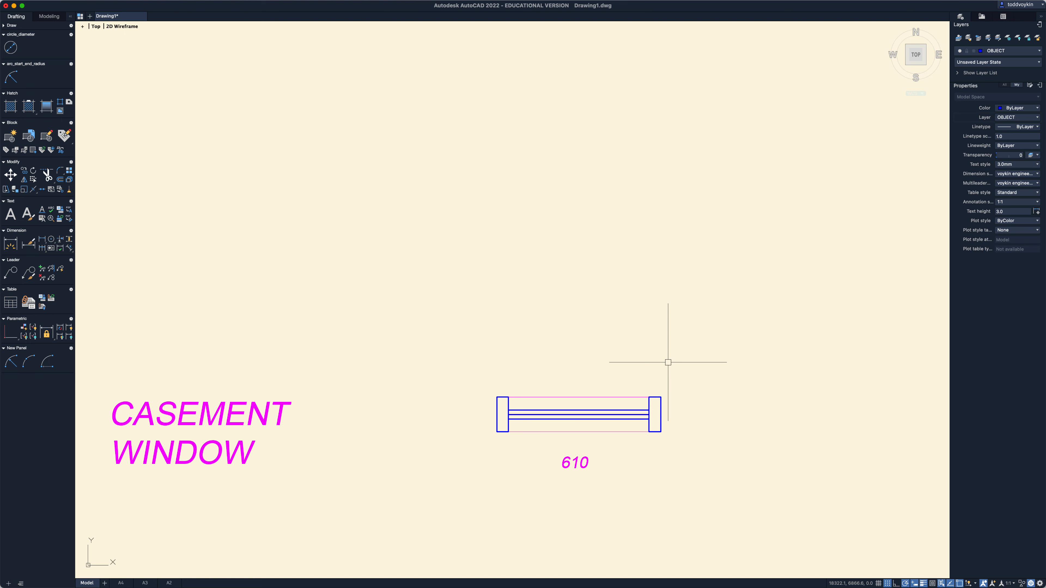
{"action": "right_click", "coordinate": [668, 362]}
{"action": "left_click", "coordinate": [675, 379]}
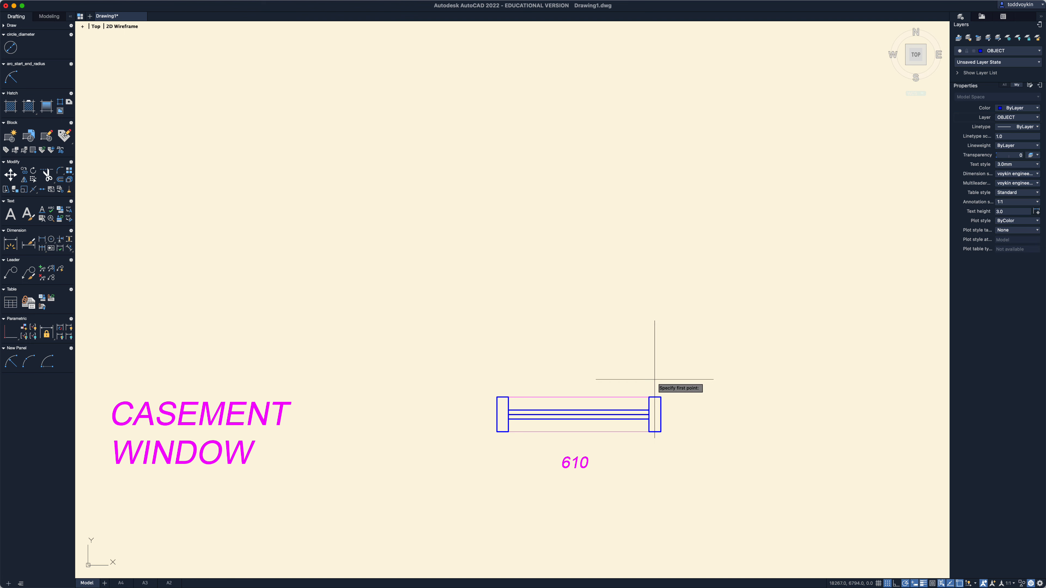
{"action": "left_click", "coordinate": [649, 397]}
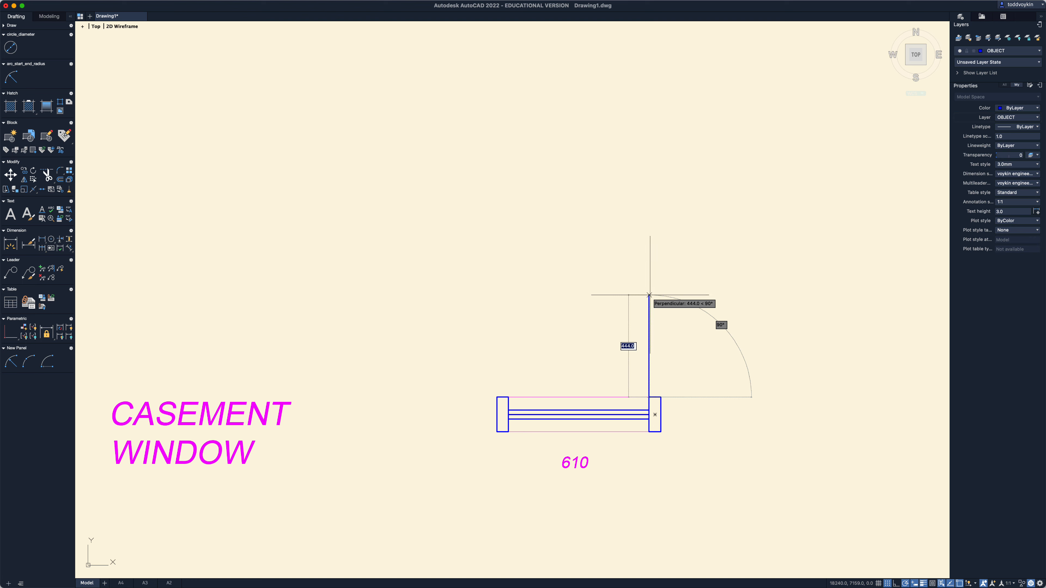
{"action": "type", "text": "10"}
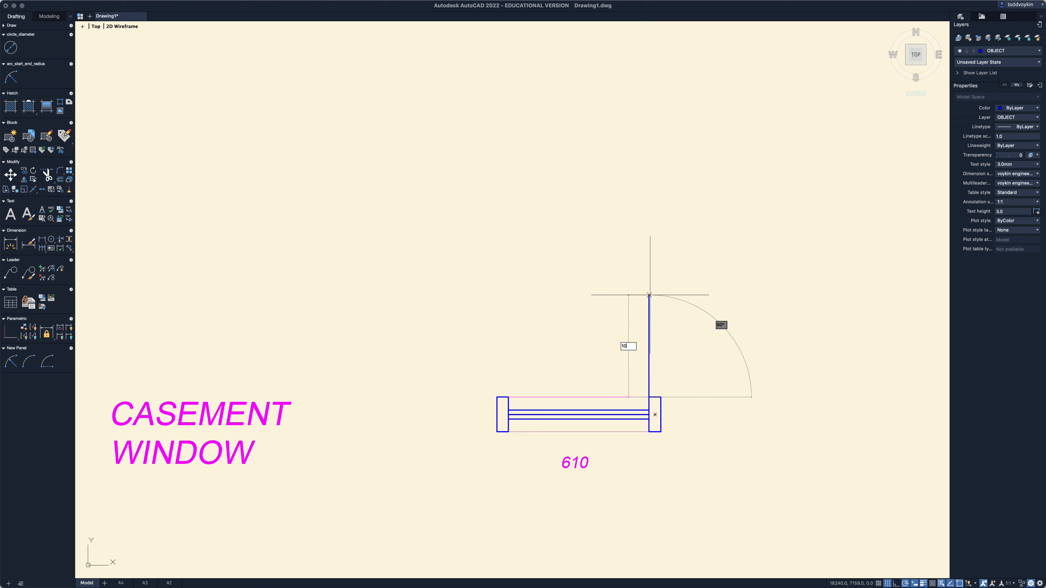
{"action": "key", "text": "BackSpace"}
{"action": "key", "text": "BackSpace"}
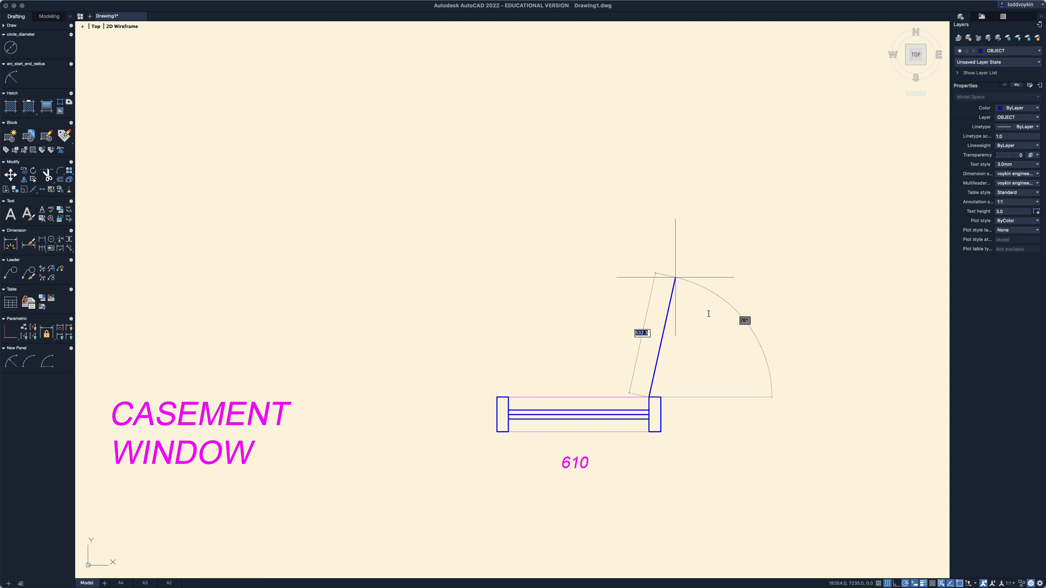
{"action": "left_click", "coordinate": [662, 294]}
{"action": "key", "text": "super+z"}
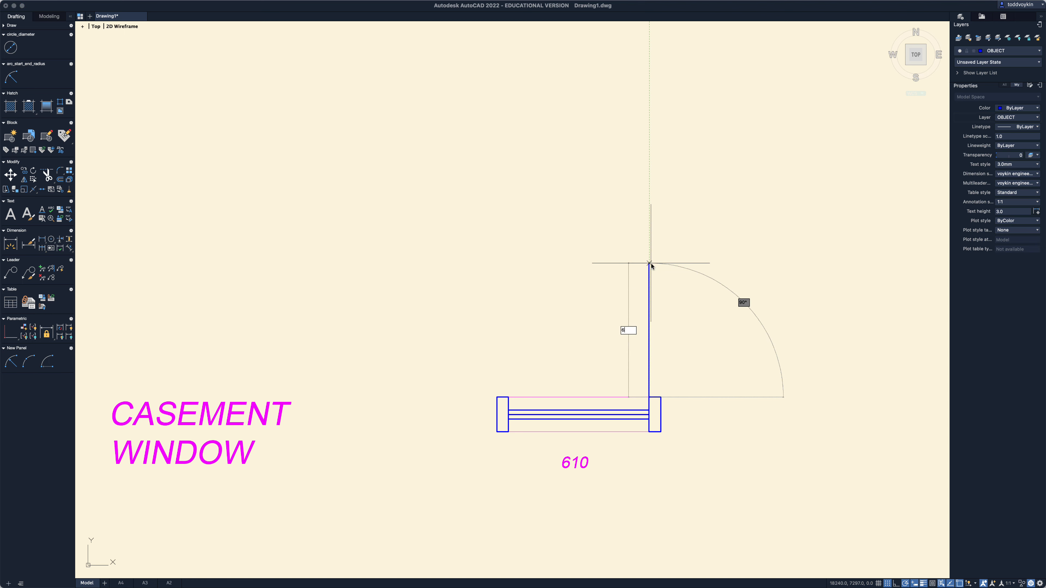
{"action": "key", "text": "Return"}
{"action": "key", "text": "Return"}
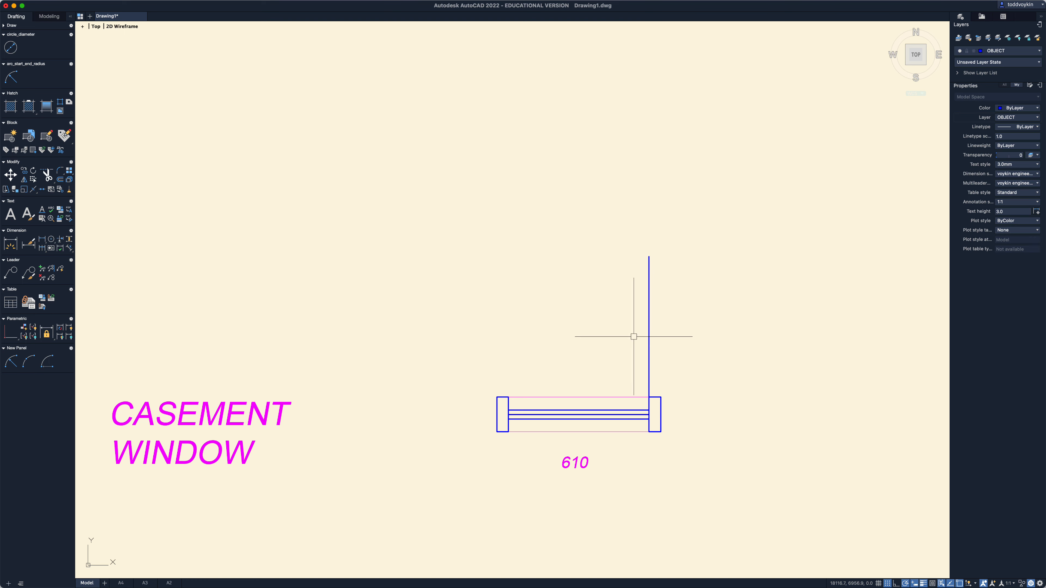
Draw a start-end-radius arc from the vertical line's upper end to the left jamb's inner top corner, taking its radius from the line's base.
{"action": "left_click", "coordinate": [10, 78]}
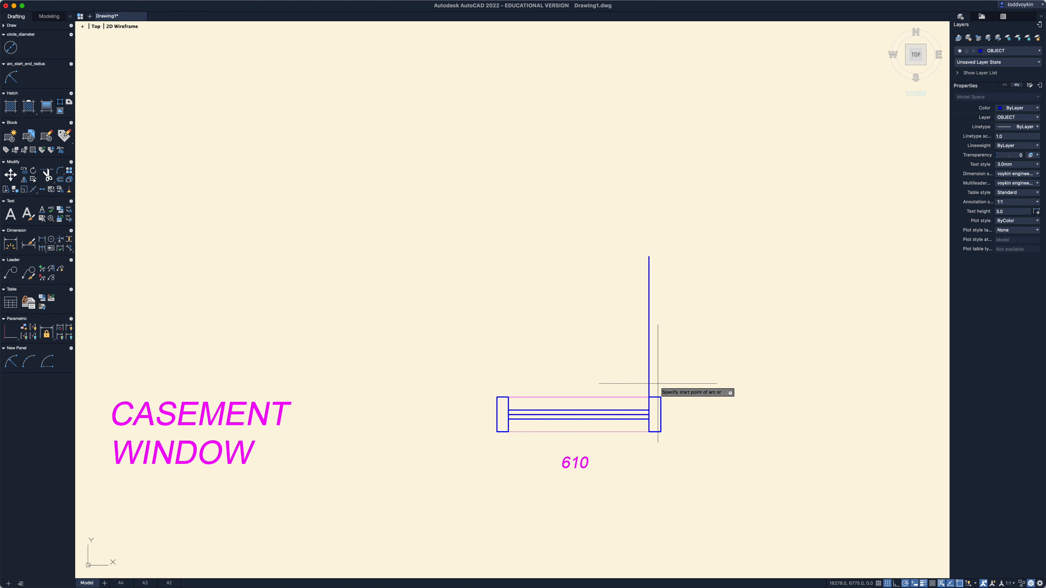
{"action": "left_click", "coordinate": [649, 257]}
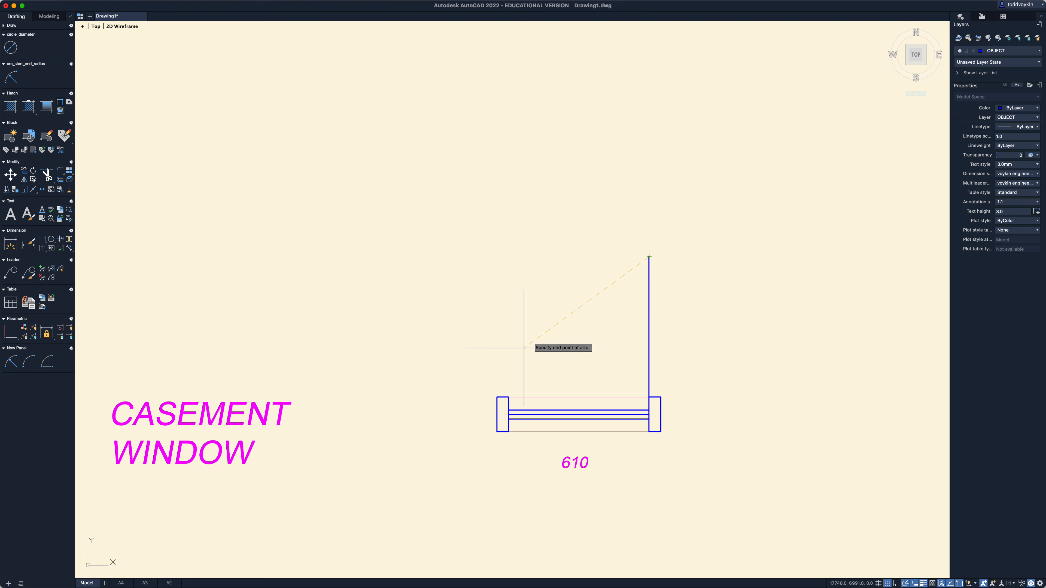
{"action": "left_click", "coordinate": [509, 397]}
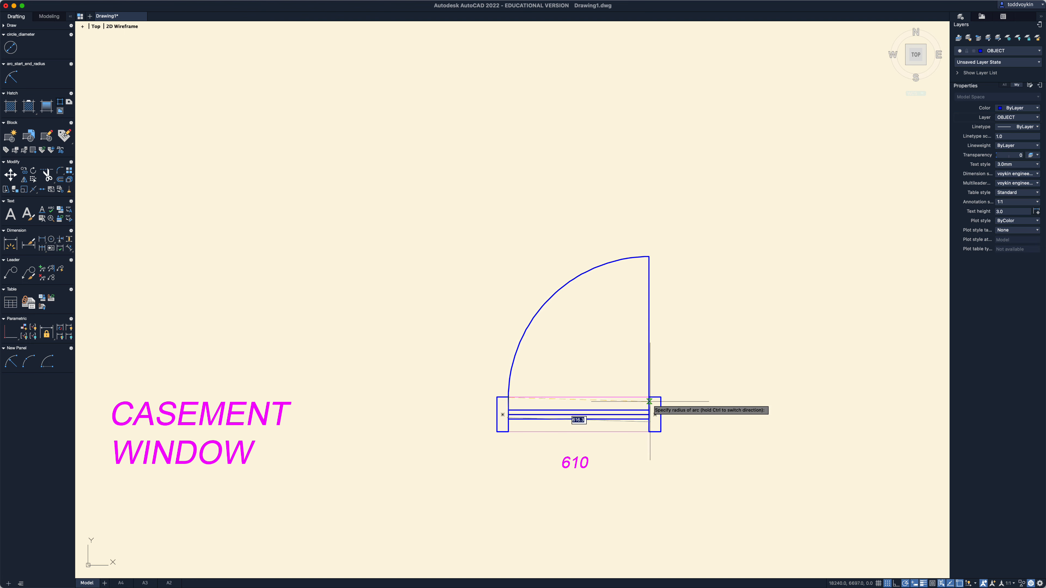
{"action": "left_click", "coordinate": [649, 397]}
{"action": "key", "text": "Return"}
{"action": "left_click", "coordinate": [696, 350]}
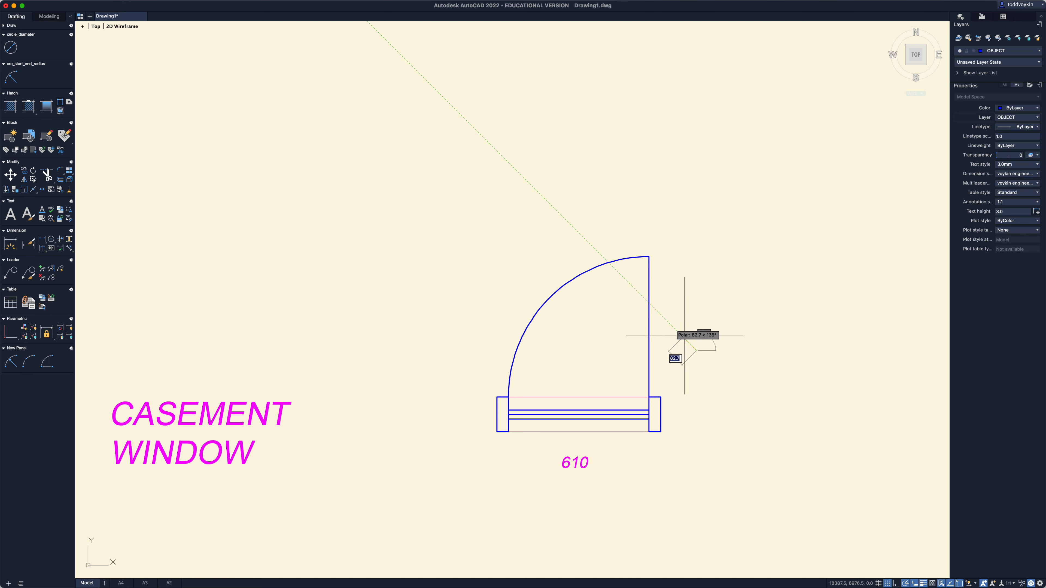
{"action": "key", "text": "Escape"}
Set the casement window's swing arc and vertical line to the DASHED linetype with a linetype scale of 5.
{"action": "left_click", "coordinate": [708, 318]}
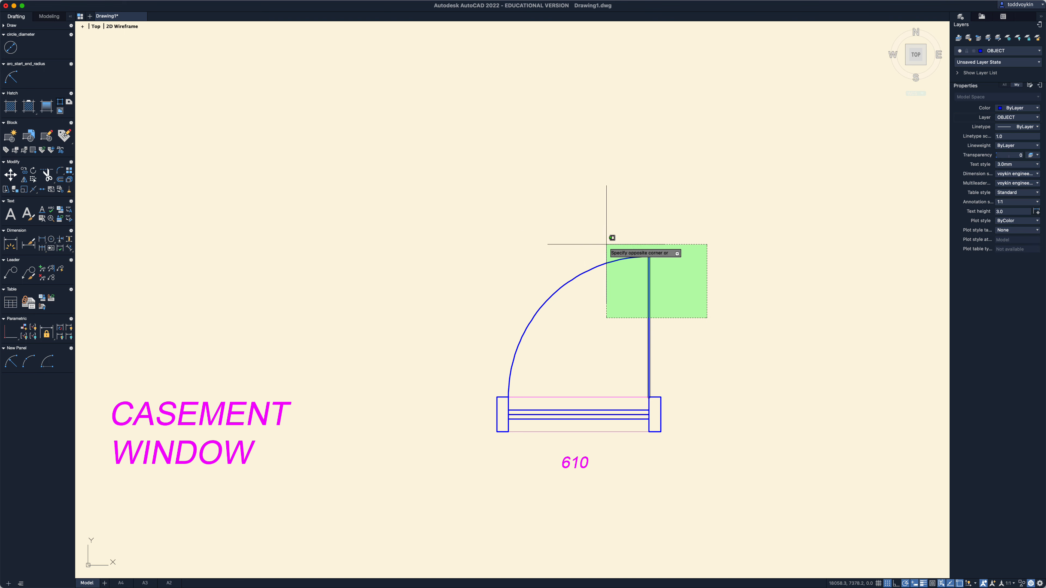
{"action": "left_click", "coordinate": [609, 239]}
{"action": "left_click", "coordinate": [1019, 140]}
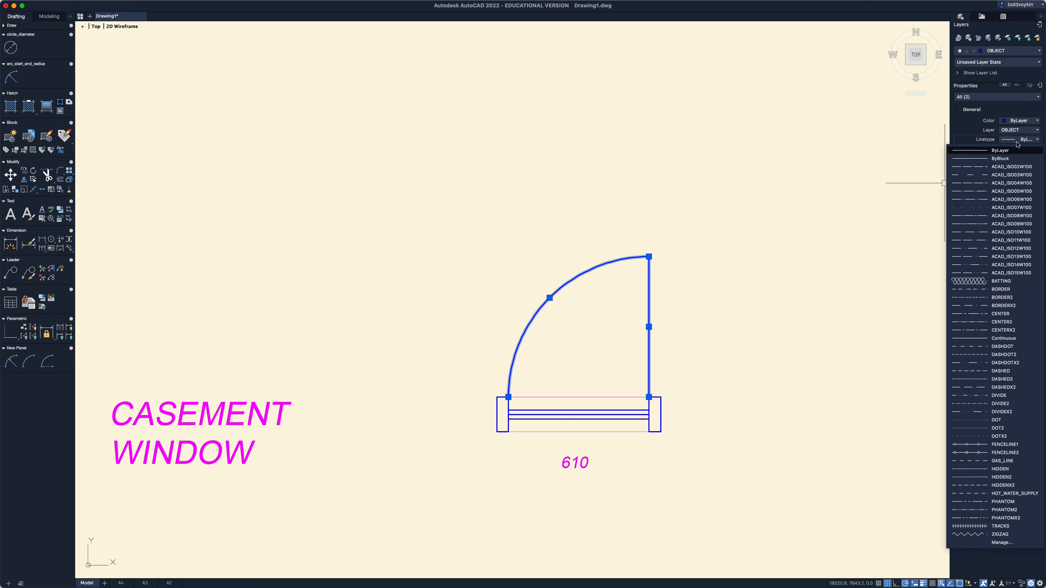
{"action": "left_click", "coordinate": [990, 371]}
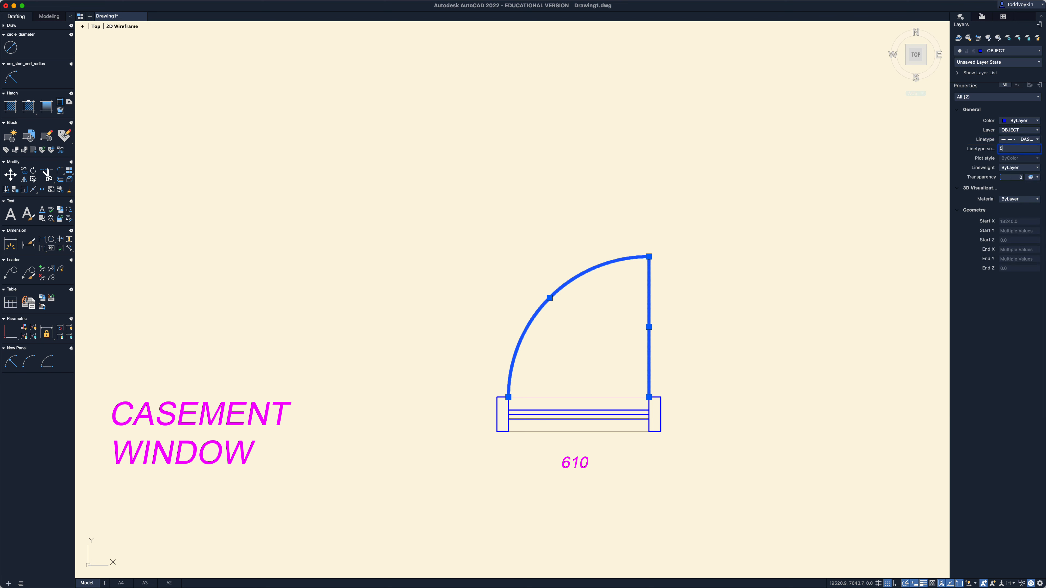
{"action": "key", "text": "Return"}
{"action": "key", "text": "Escape"}
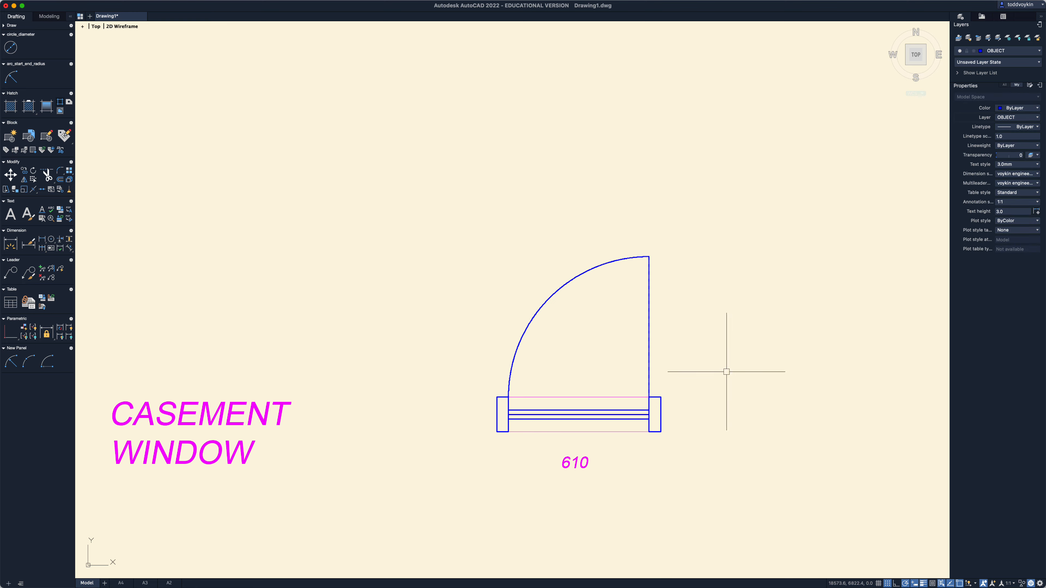
Review the titled window symbols from the casement row down to the fixed window row.
{"action": "scroll", "coordinate": [729, 375], "scroll_direction": "down", "scroll_amount": 5}
{"action": "middle_click_drag", "start_coordinate": [731, 388], "coordinate": [722, 264]}
{"action": "scroll", "coordinate": [719, 304], "scroll_direction": "down", "scroll_amount": 1}
{"action": "scroll", "coordinate": [722, 299], "scroll_direction": "down", "scroll_amount": 1}
{"action": "scroll", "coordinate": [726, 276], "scroll_direction": "up", "scroll_amount": 1}
{"action": "middle_click_drag", "start_coordinate": [727, 319], "coordinate": [738, 245]}
{"action": "mouse_move", "coordinate": [740, 385]}
{"action": "middle_mouse_down"}
{"action": "mouse_move", "coordinate": [746, 272]}
{"action": "mouse_move", "coordinate": [747, 384]}
{"action": "mouse_move", "coordinate": [752, 332]}
{"action": "middle_mouse_up"}
{"action": "middle_click_drag", "start_coordinate": [750, 444], "coordinate": [755, 380]}
{"action": "scroll", "coordinate": [745, 437], "scroll_direction": "up", "scroll_amount": 2}
{"action": "scroll", "coordinate": [745, 437], "scroll_direction": "down", "scroll_amount": 1}
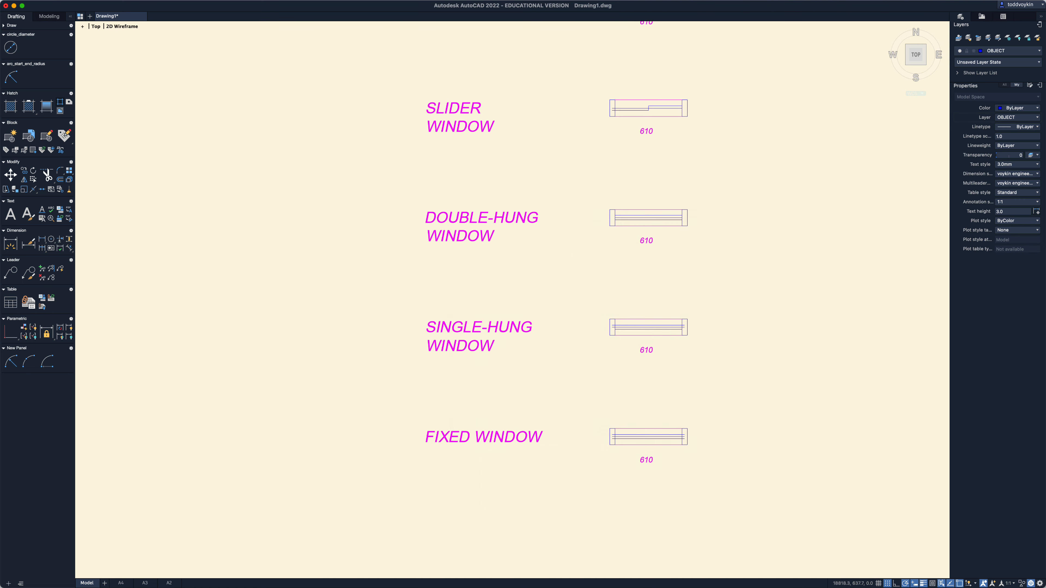
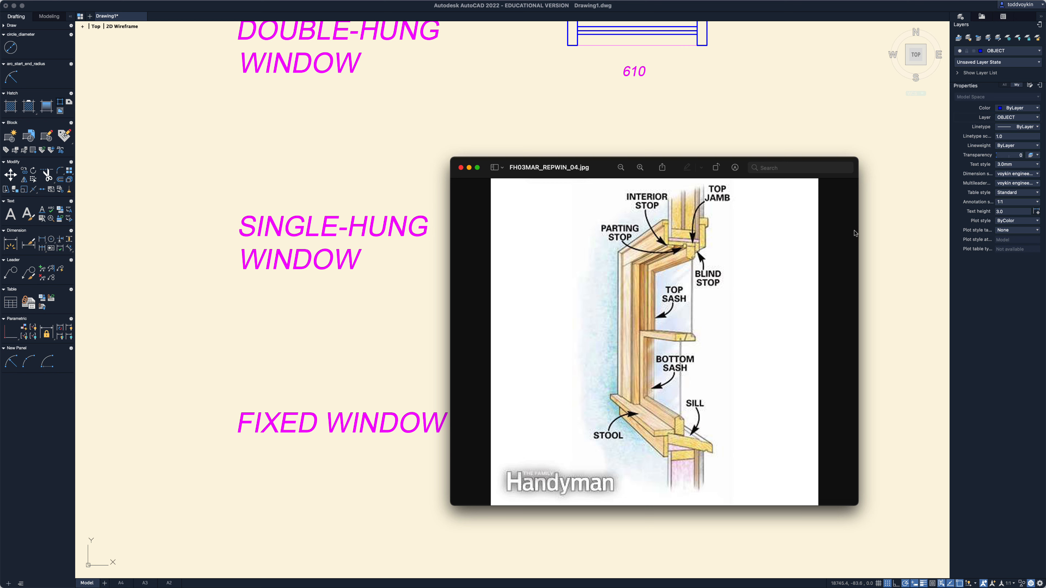
Dismiss the FH03MAR_REPWIN_04.jpg window reference picture and return to the drawing.
{"action": "left_click_drag", "start_coordinate": [840, 235], "coordinate": [992, 226]}
{"action": "left_click", "coordinate": [838, 286]}
{"action": "left_click", "coordinate": [480, 170]}
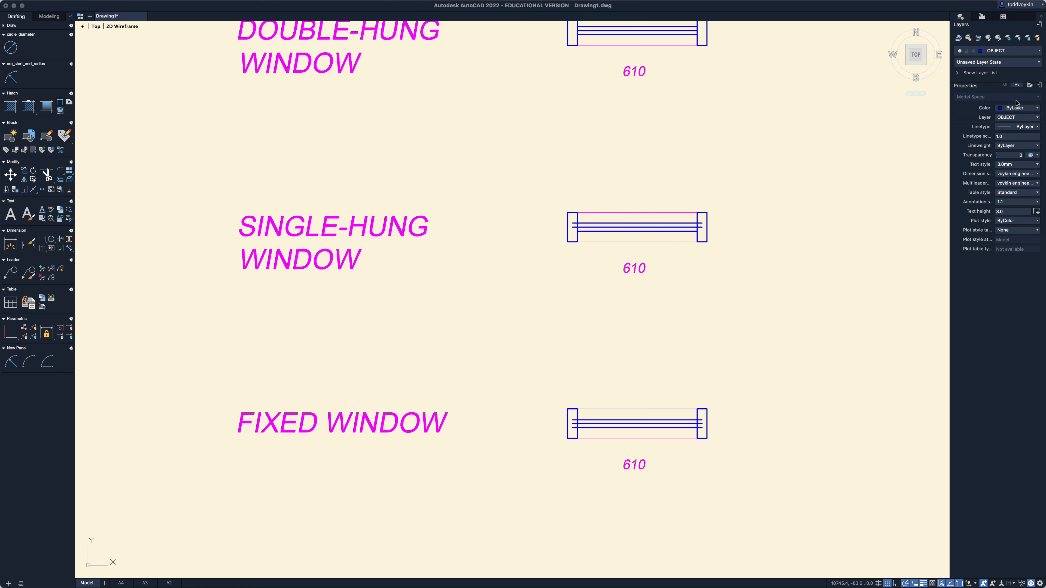
On the fixed window, draw a line about 50 outward from the left jamb's outer top corner, then 20 straight up.
{"action": "scroll", "coordinate": [639, 467], "scroll_direction": "up", "scroll_amount": 4}
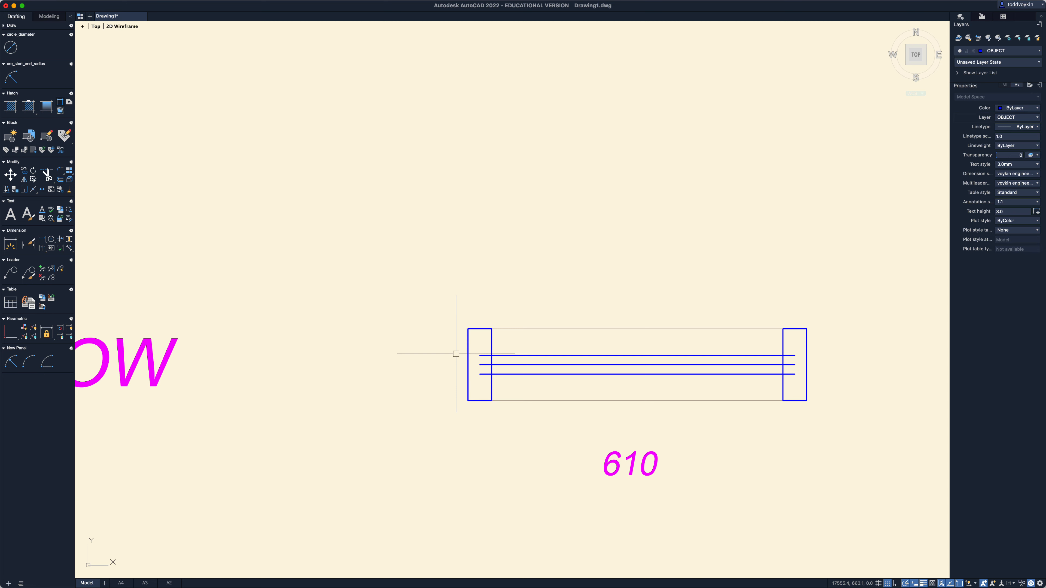
{"action": "type", "text": "l"}
{"action": "key", "text": "Return"}
{"action": "left_click", "coordinate": [468, 329]}
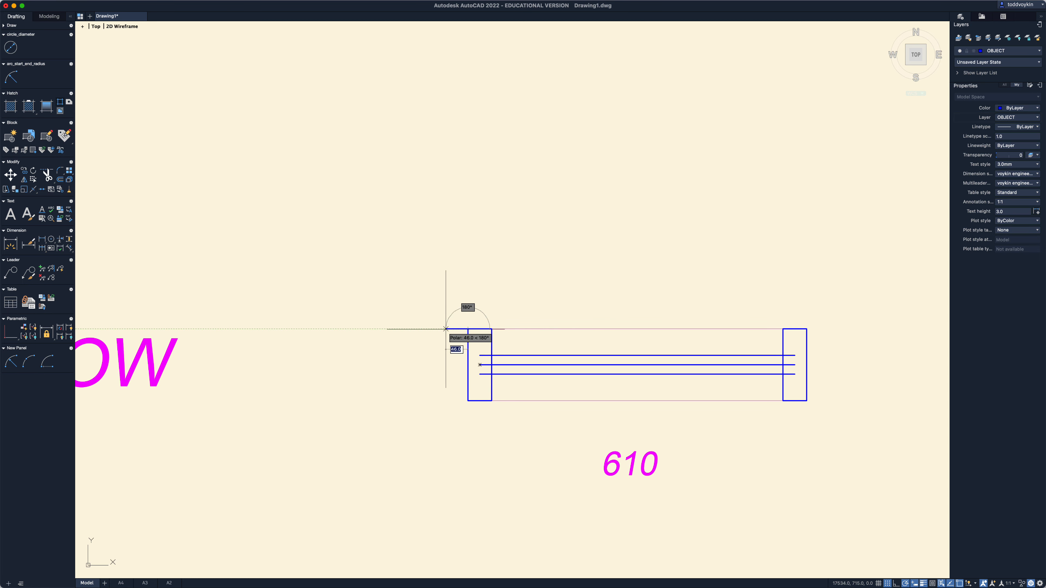
{"action": "left_click", "coordinate": [444, 329]}
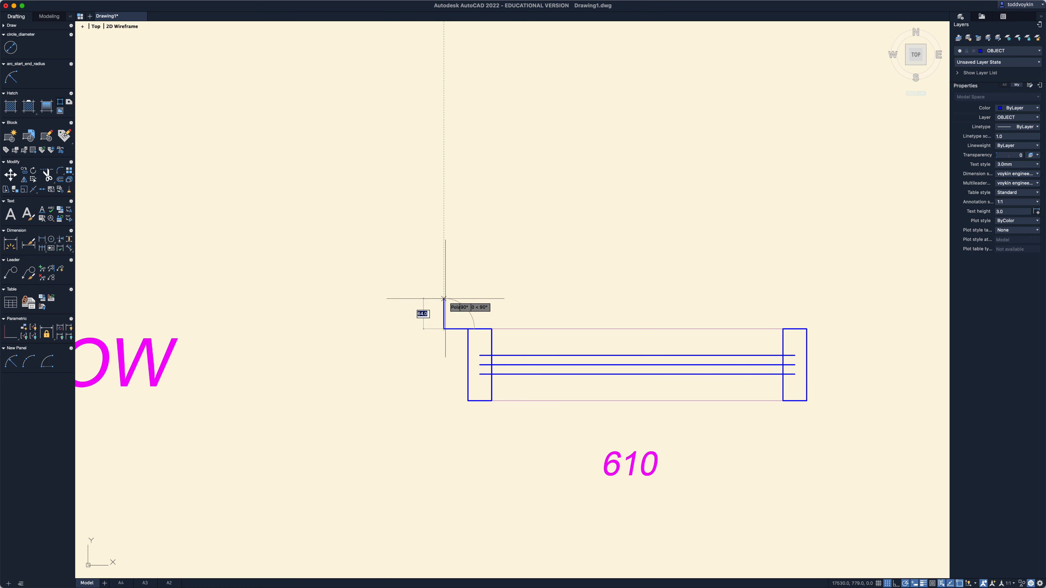
{"action": "type", "text": "20"}
{"action": "key", "text": "Return"}
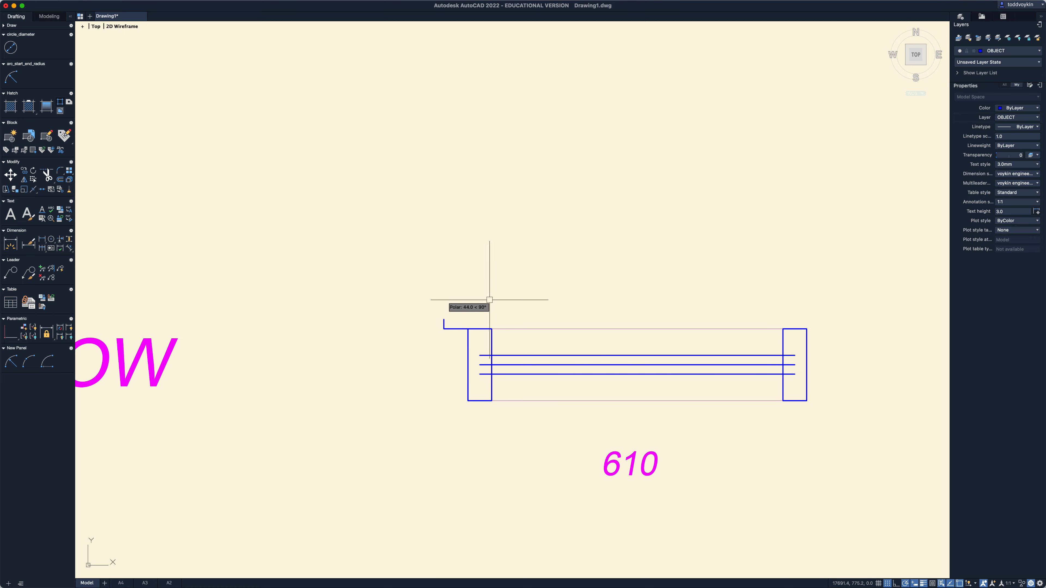
Draw a line about 50 outward from the right jamb's outer top corner, 20 up, and back to the left upright's upper end.
{"action": "left_click", "coordinate": [807, 329]}
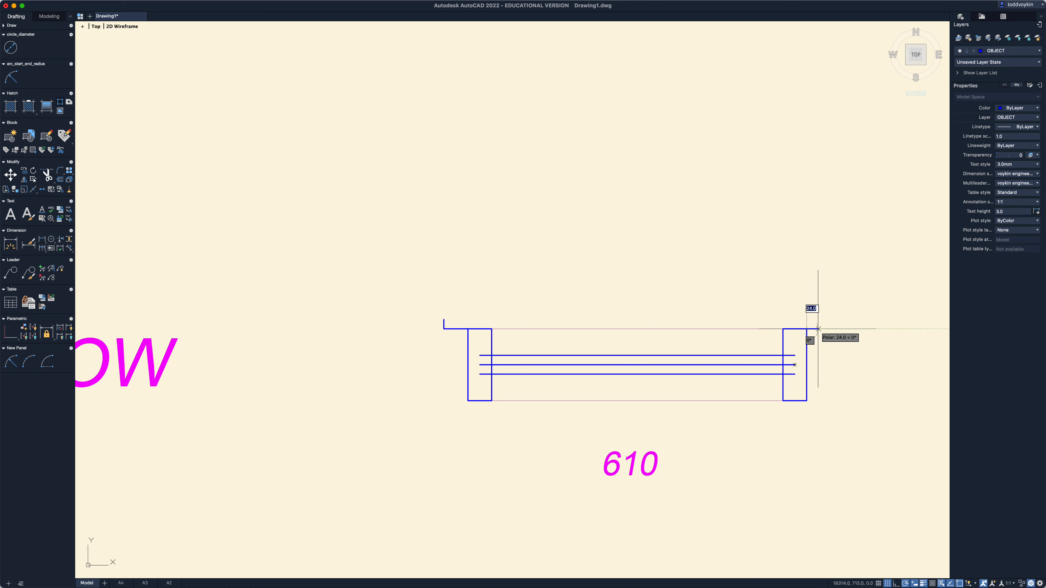
{"action": "left_click", "coordinate": [830, 329]}
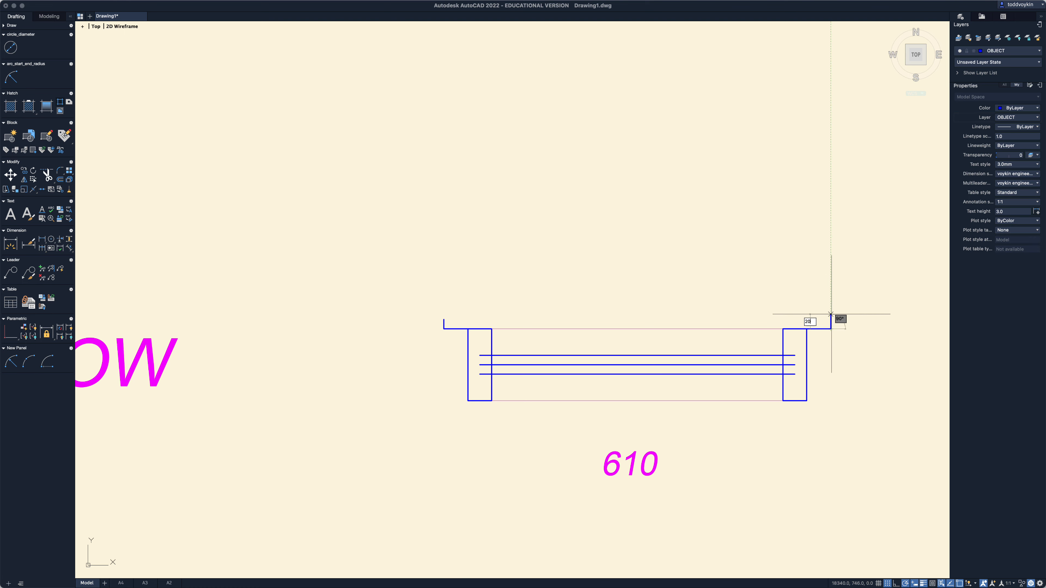
{"action": "left_click", "coordinate": [830, 320]}
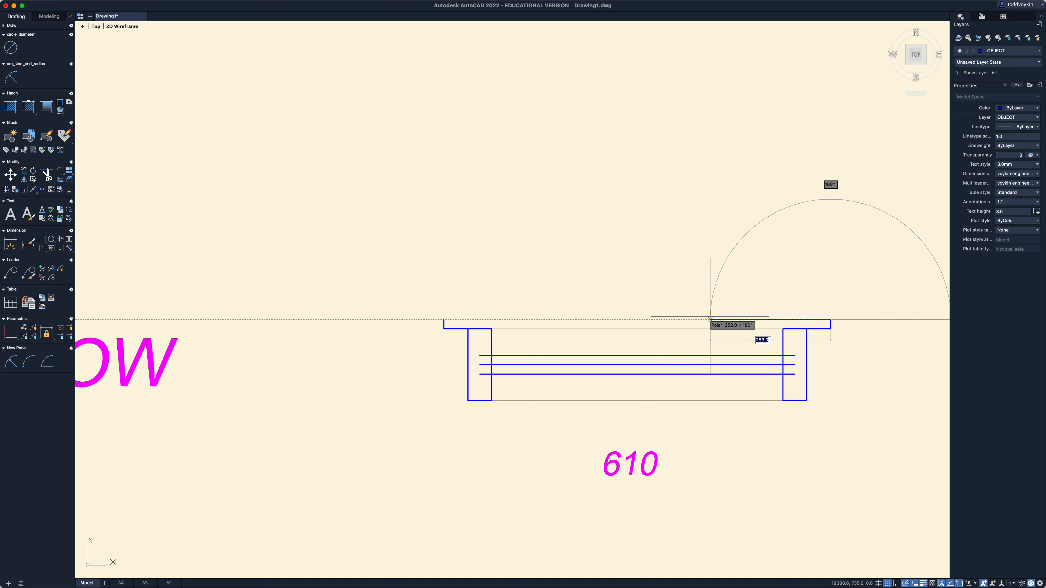
{"action": "left_click", "coordinate": [444, 319]}
{"action": "key", "text": "Escape"}
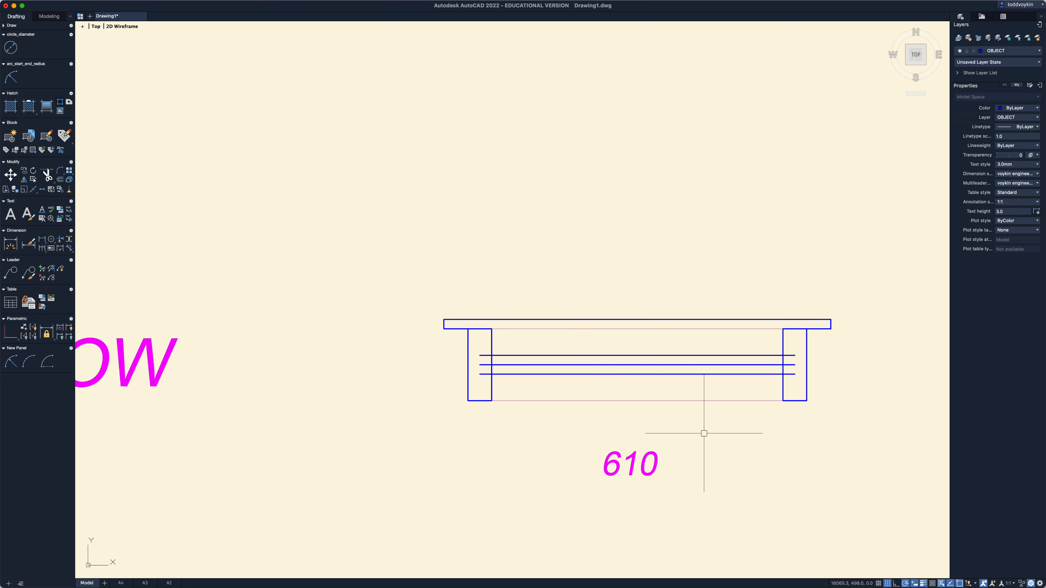
Draw a sill outline 20 deep below the fixed window, from the left jamb's inner bottom corner across to the right jamb's.
{"action": "key", "text": "Return"}
{"action": "left_click", "coordinate": [492, 402]}
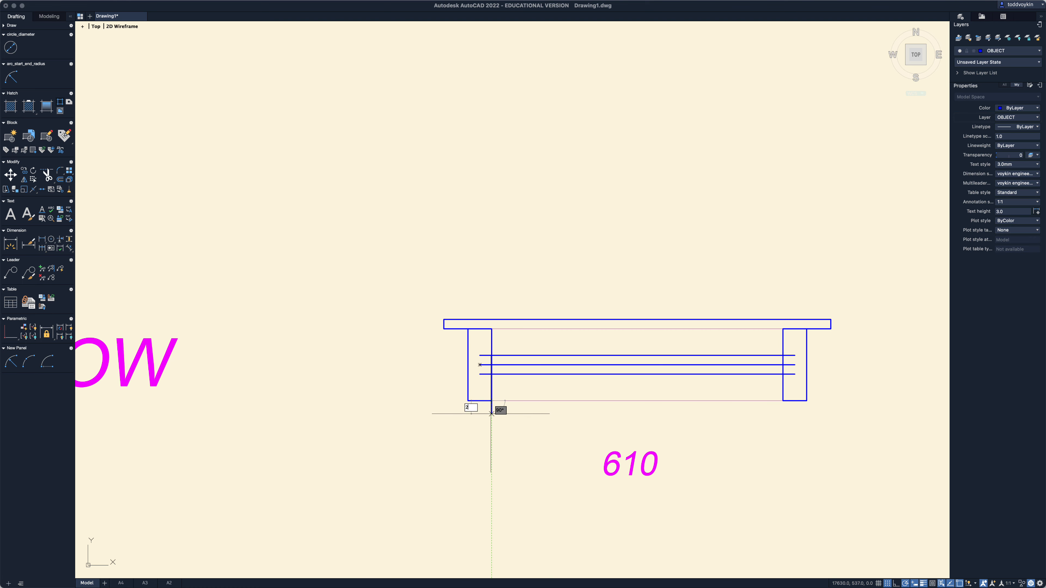
{"action": "left_click", "coordinate": [492, 410]}
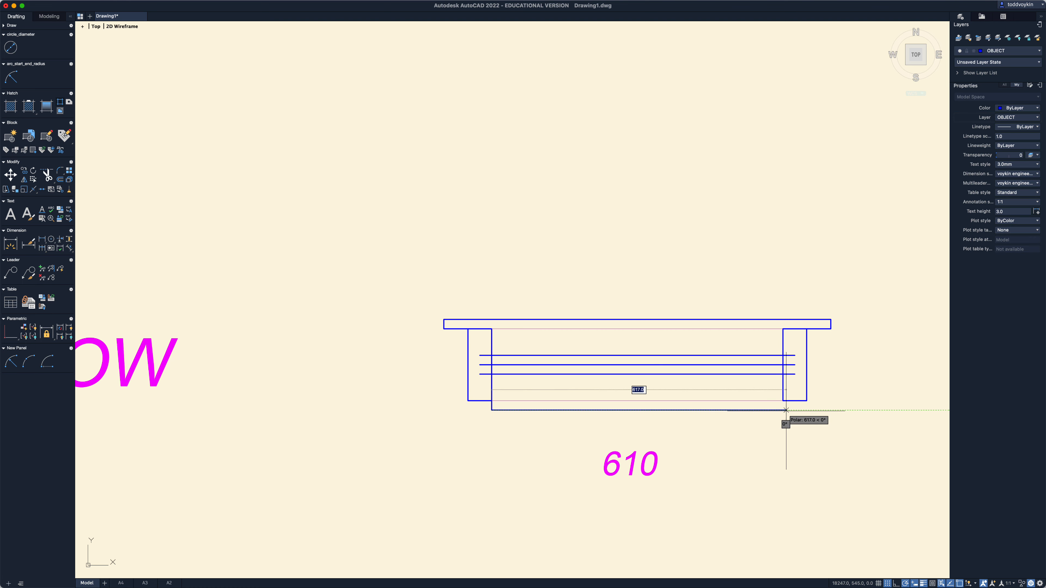
{"action": "type", "text": "6"}
{"action": "key", "text": "Return"}
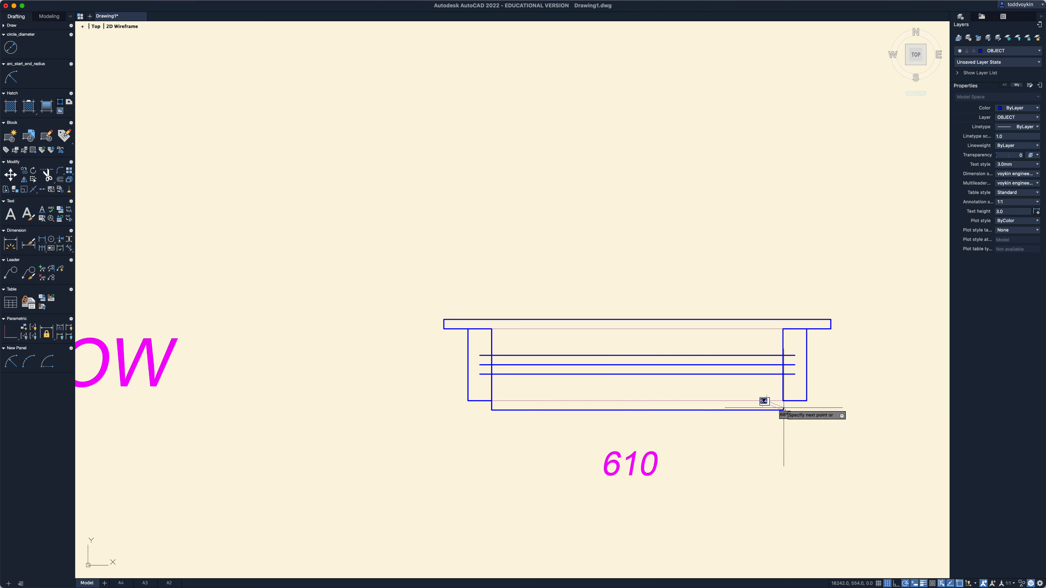
{"action": "key", "text": "Return"}
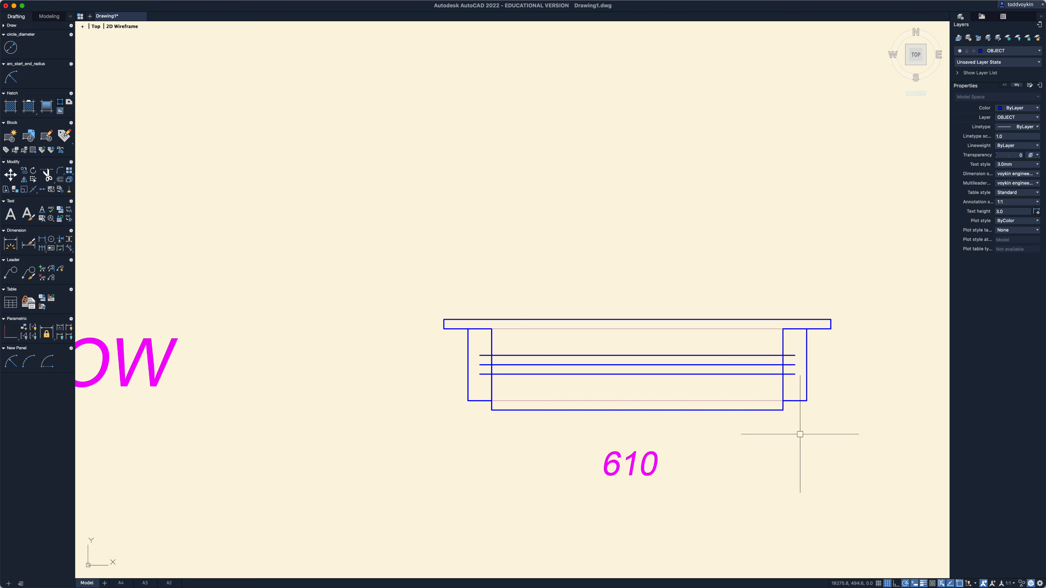
Copy the fixed window's top strip and bottom sill outline to the single-hung and double-hung windows, using the left jamb's outer bottom corner as base point.
{"action": "scroll", "coordinate": [801, 429], "scroll_direction": "down", "scroll_amount": 1}
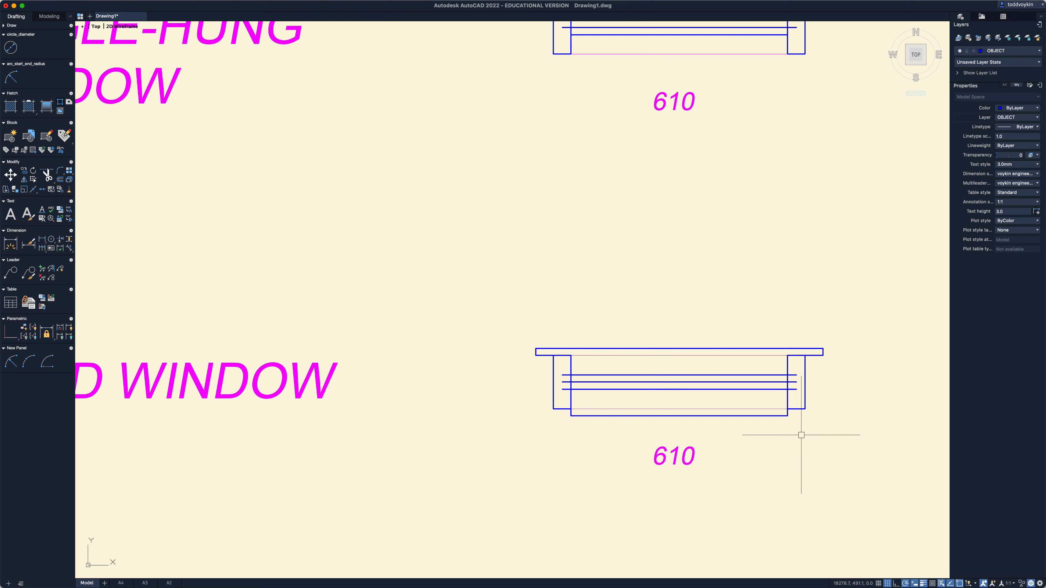
{"action": "left_click", "coordinate": [801, 435]}
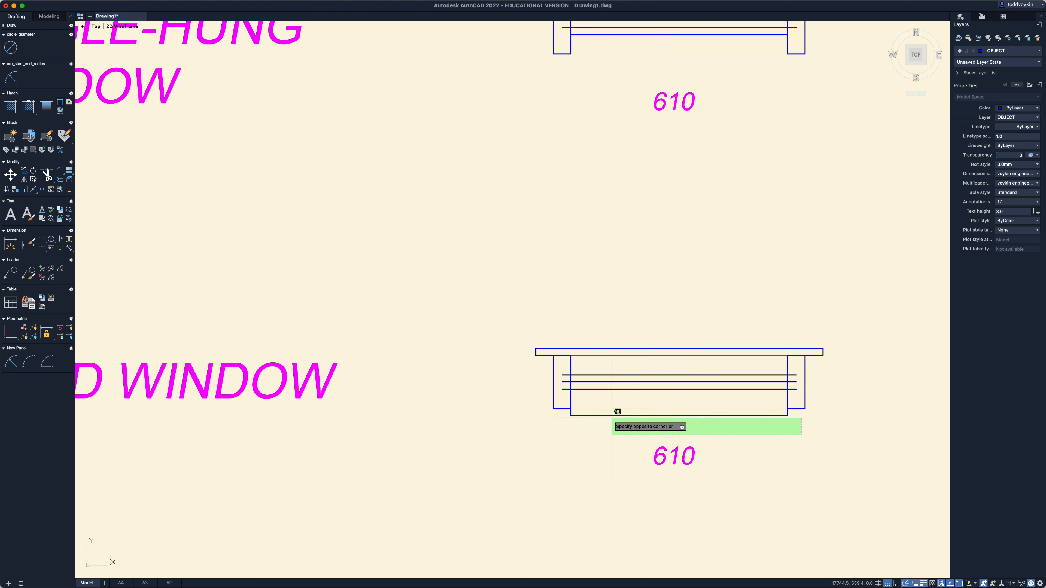
{"action": "left_click", "coordinate": [612, 418]}
{"action": "type", "text": "co"}
{"action": "key", "text": "Return"}
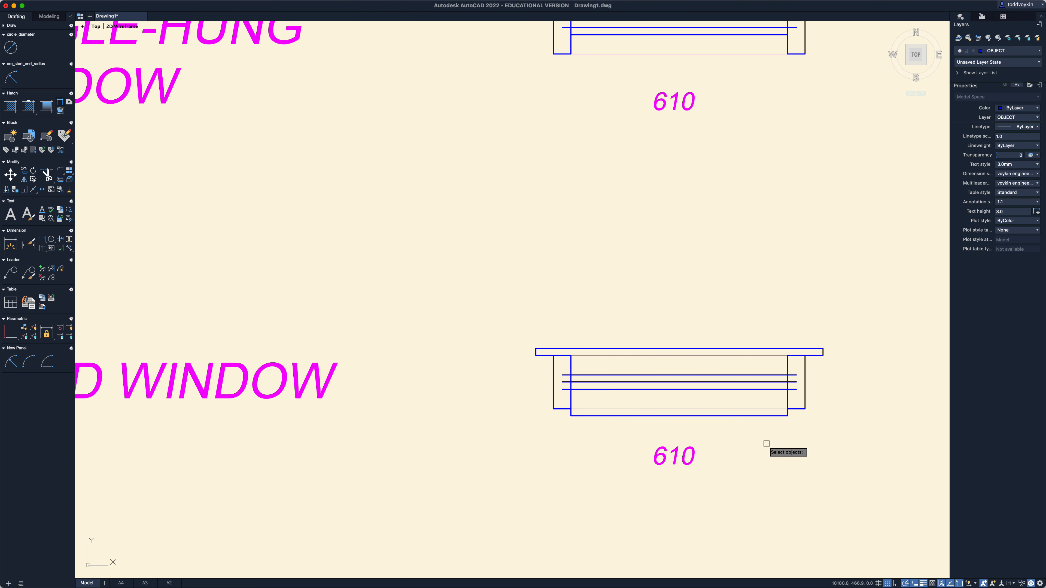
{"action": "left_click", "coordinate": [799, 437]}
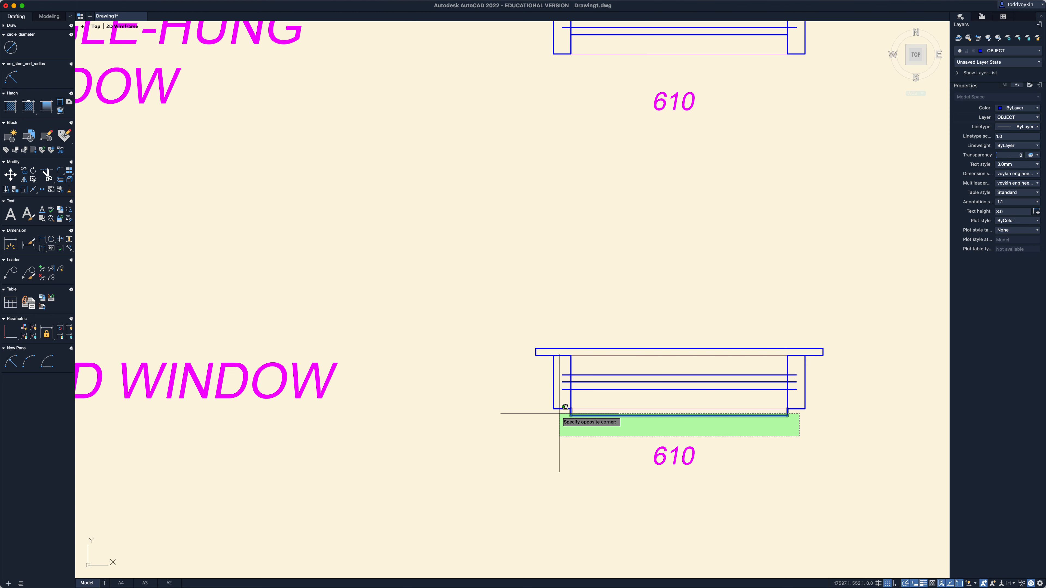
{"action": "left_click", "coordinate": [562, 412]}
{"action": "left_click", "coordinate": [837, 360]}
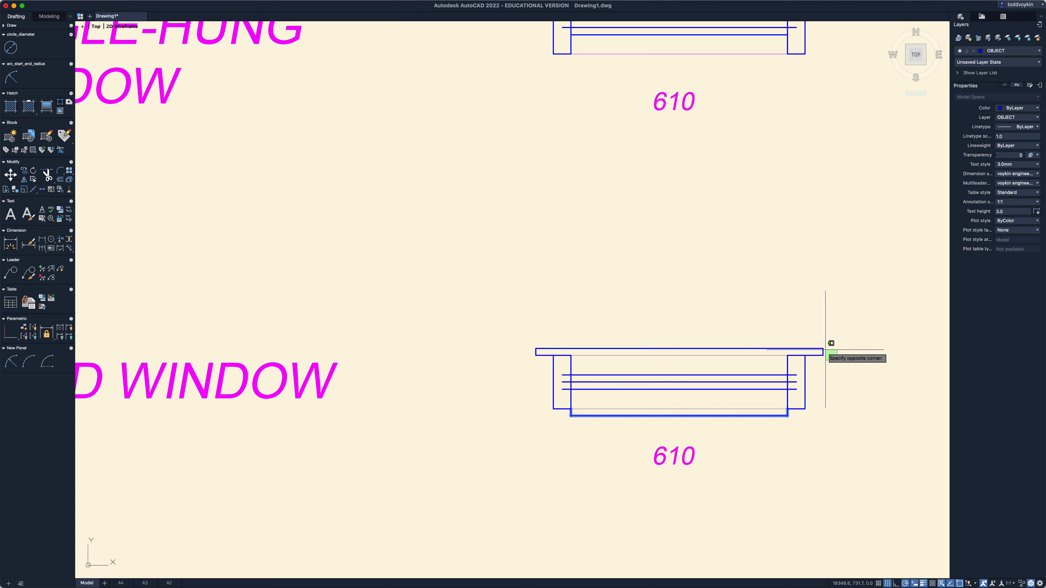
{"action": "left_click", "coordinate": [816, 345]}
{"action": "left_click", "coordinate": [547, 360]}
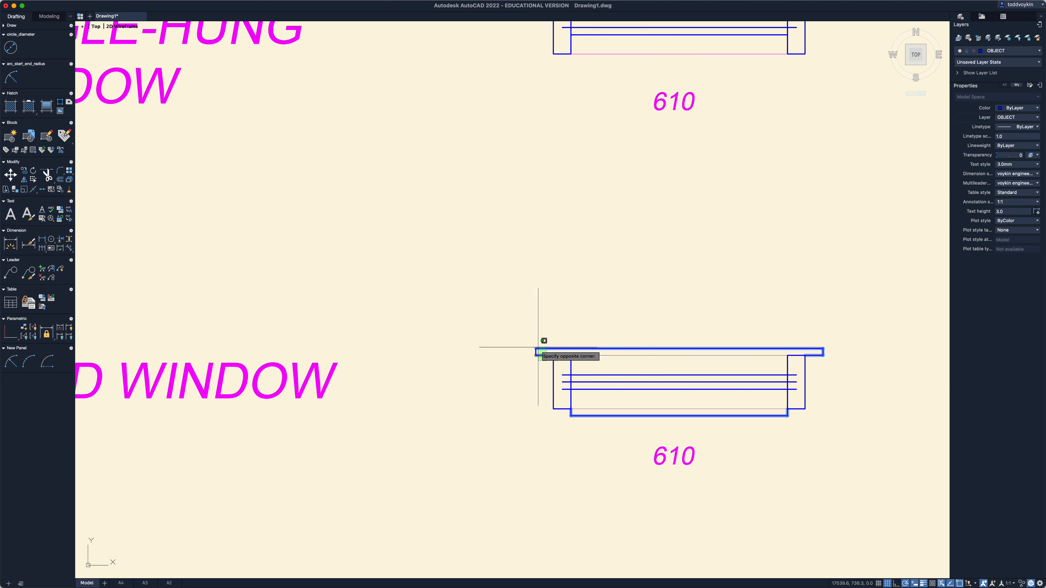
{"action": "left_click", "coordinate": [532, 344]}
{"action": "key", "text": "Return"}
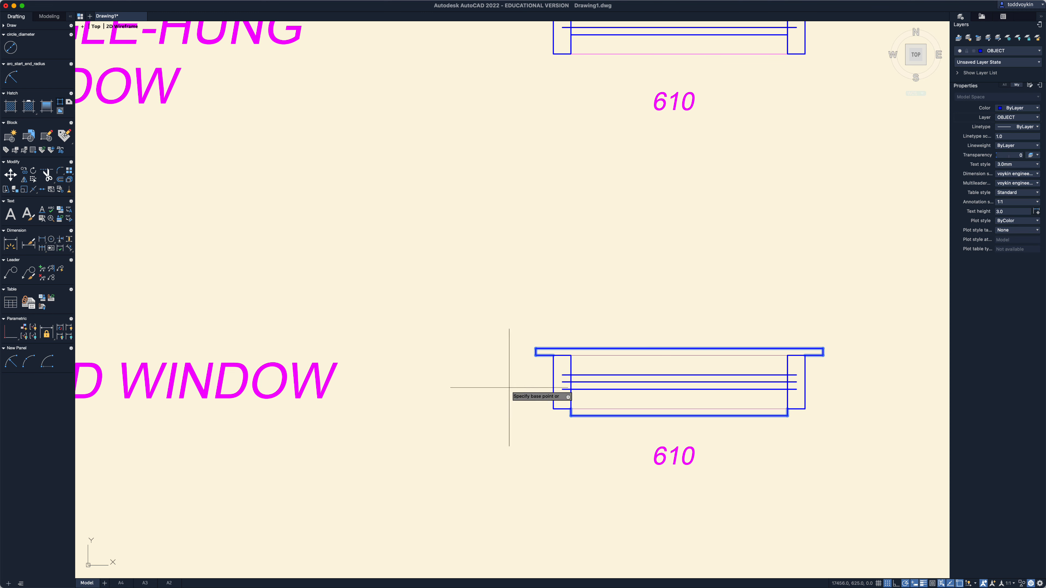
{"action": "left_click", "coordinate": [553, 409]}
{"action": "scroll", "coordinate": [575, 396], "scroll_direction": "down", "scroll_amount": 3}
{"action": "middle_click_drag", "start_coordinate": [579, 292], "coordinate": [566, 490]}
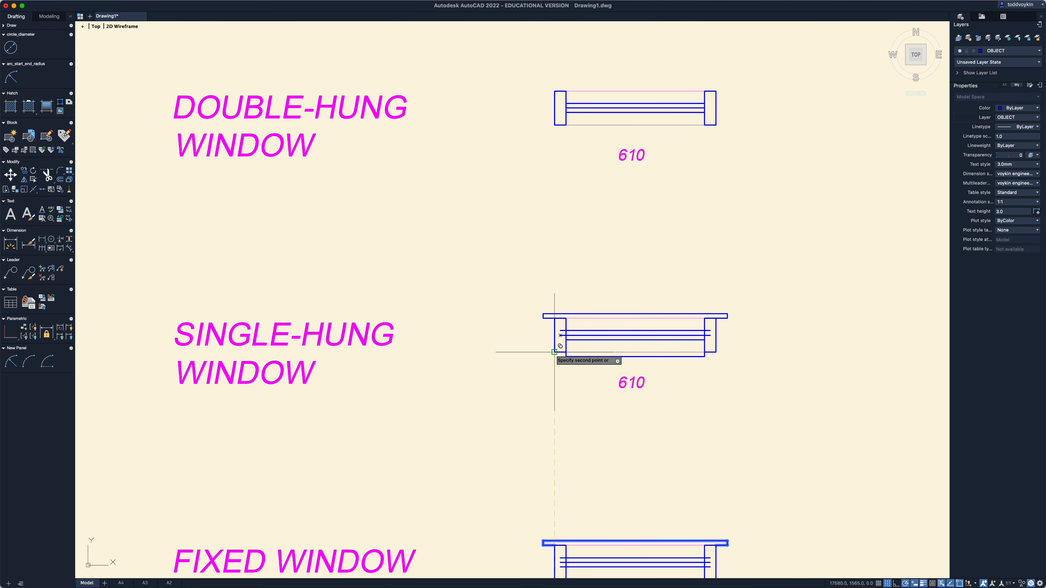
{"action": "left_click", "coordinate": [555, 352]}
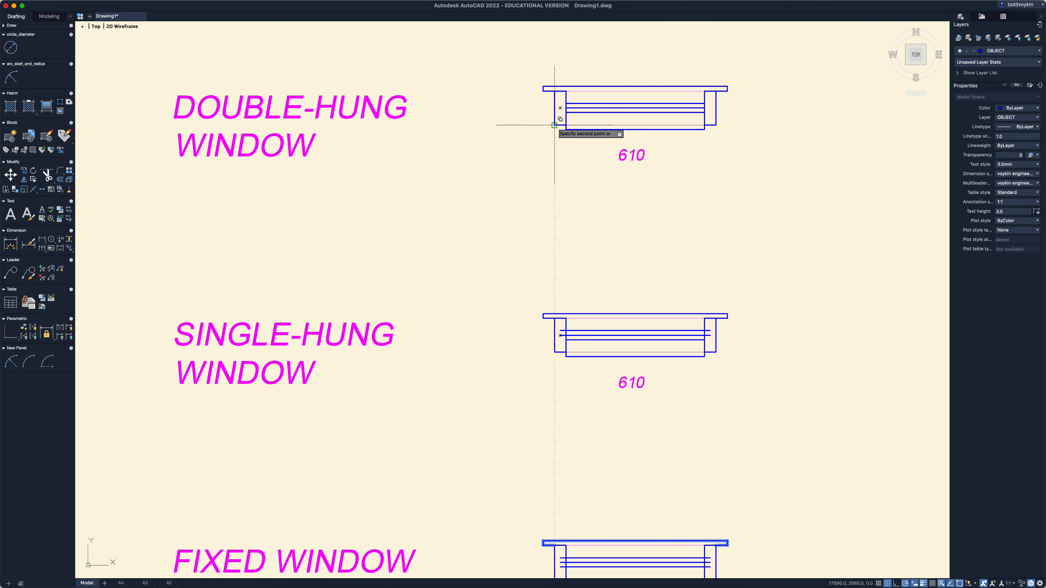
{"action": "left_click", "coordinate": [555, 124]}
Place further copies of the strip and sill outlines on the slider, awning, hopper and casement windows at each left jamb's outer bottom corner.
{"action": "middle_click_drag", "start_coordinate": [631, 266], "coordinate": [584, 555]}
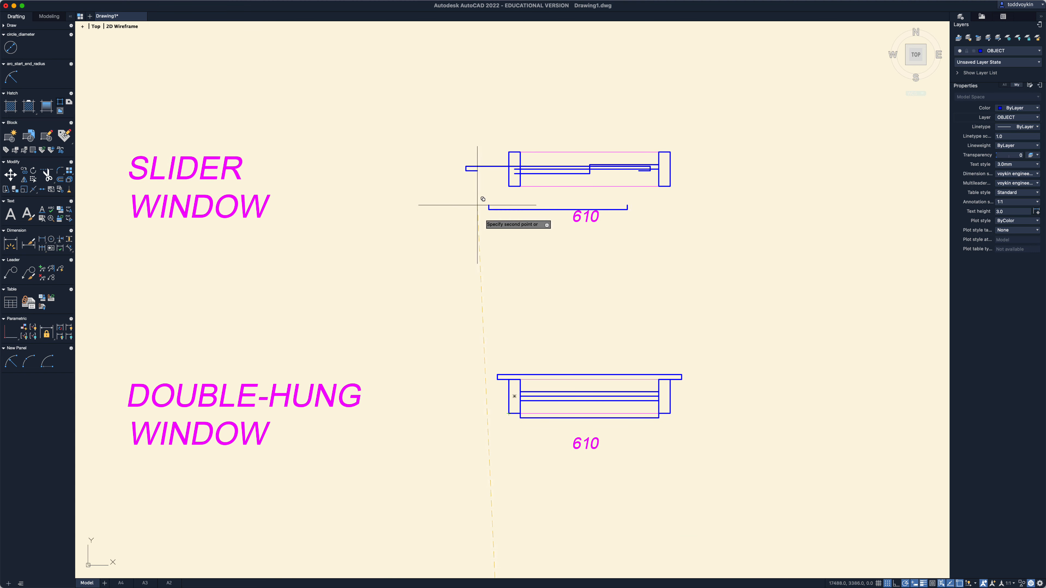
{"action": "middle_click_drag", "start_coordinate": [655, 236], "coordinate": [667, 486]}
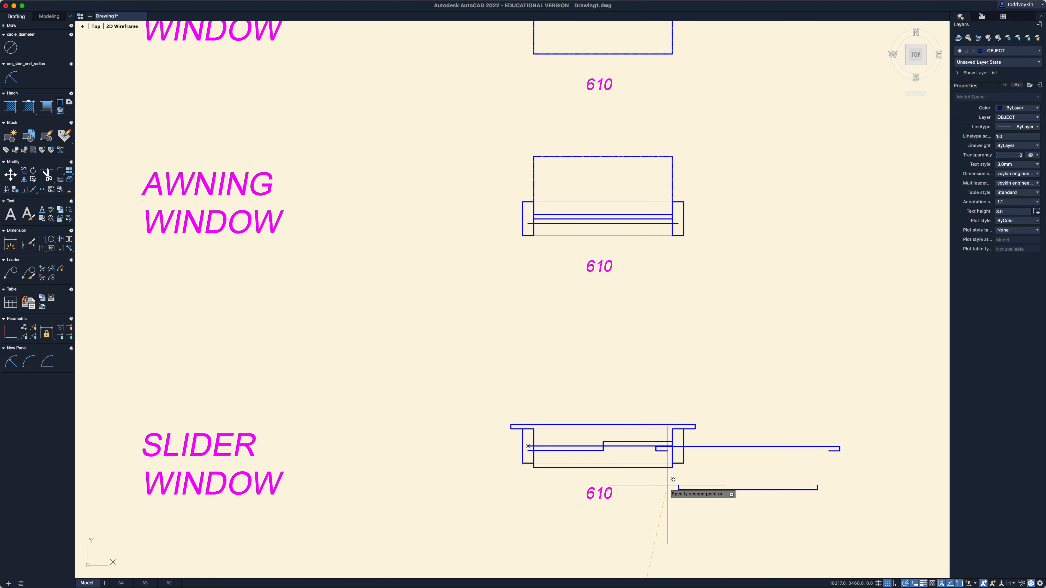
{"action": "left_click", "coordinate": [522, 236]}
{"action": "middle_click_drag", "start_coordinate": [612, 223], "coordinate": [666, 454]}
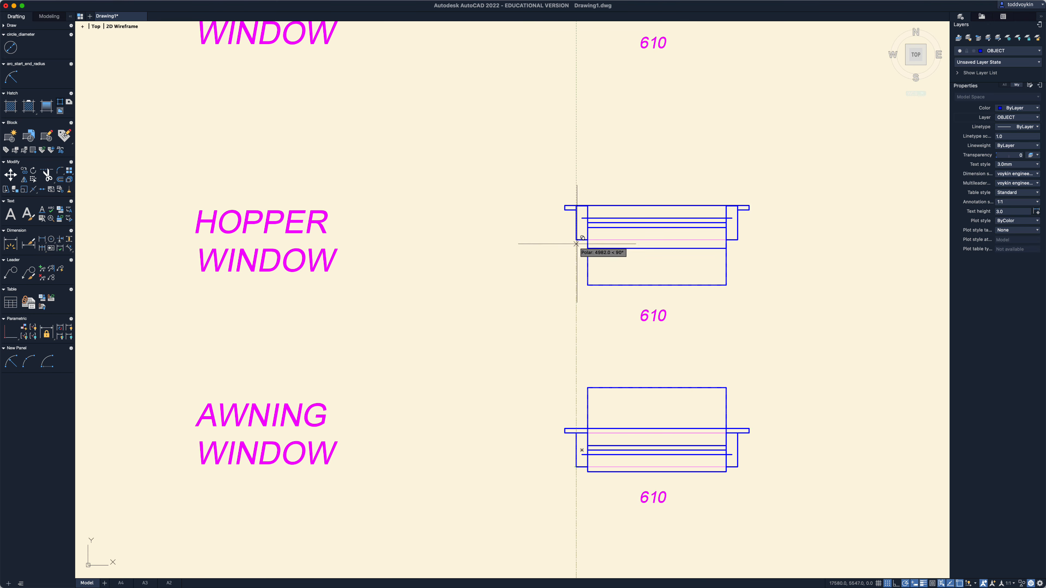
{"action": "left_click", "coordinate": [576, 240]}
{"action": "middle_click_drag", "start_coordinate": [651, 241], "coordinate": [673, 499]}
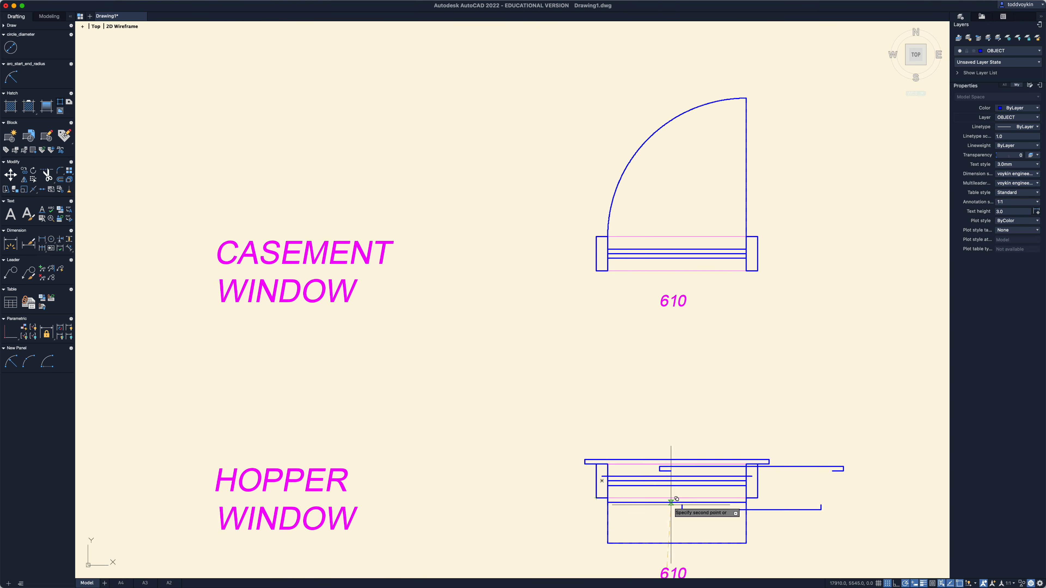
{"action": "left_click", "coordinate": [596, 271]}
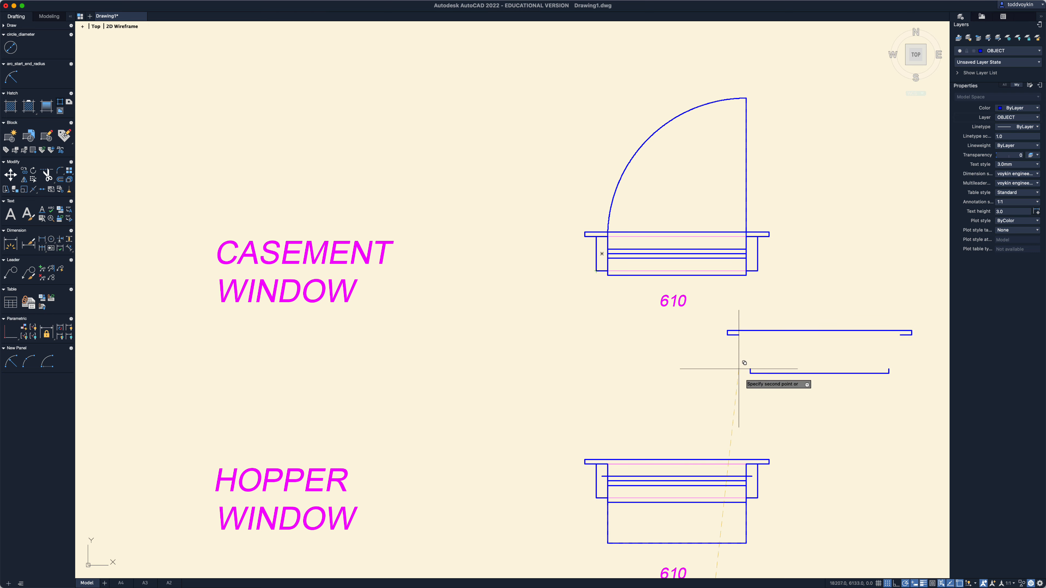
{"action": "key", "text": "Escape"}
Copy all seven window symbols with their 610 labels 1200 horizontally to the right as a second column.
{"action": "scroll", "coordinate": [752, 391], "scroll_direction": "down", "scroll_amount": 5}
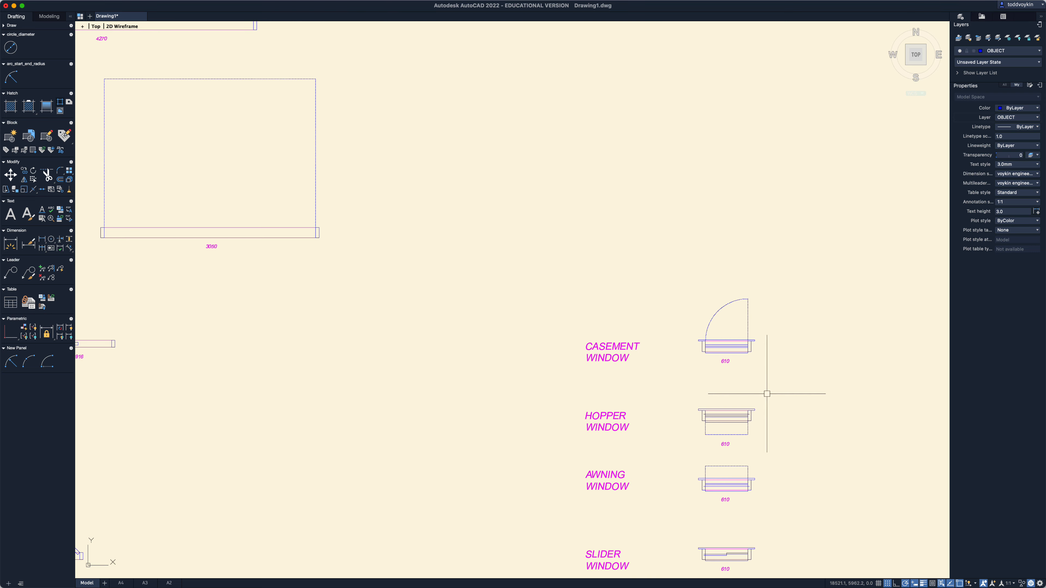
{"action": "middle_click_drag", "start_coordinate": [766, 393], "coordinate": [707, 220]}
{"action": "scroll", "coordinate": [754, 287], "scroll_direction": "down", "scroll_amount": 2}
{"action": "mouse_move", "coordinate": [773, 345]}
{"action": "middle_mouse_down"}
{"action": "mouse_move", "coordinate": [746, 284]}
{"action": "mouse_move", "coordinate": [737, 313]}
{"action": "middle_mouse_up"}
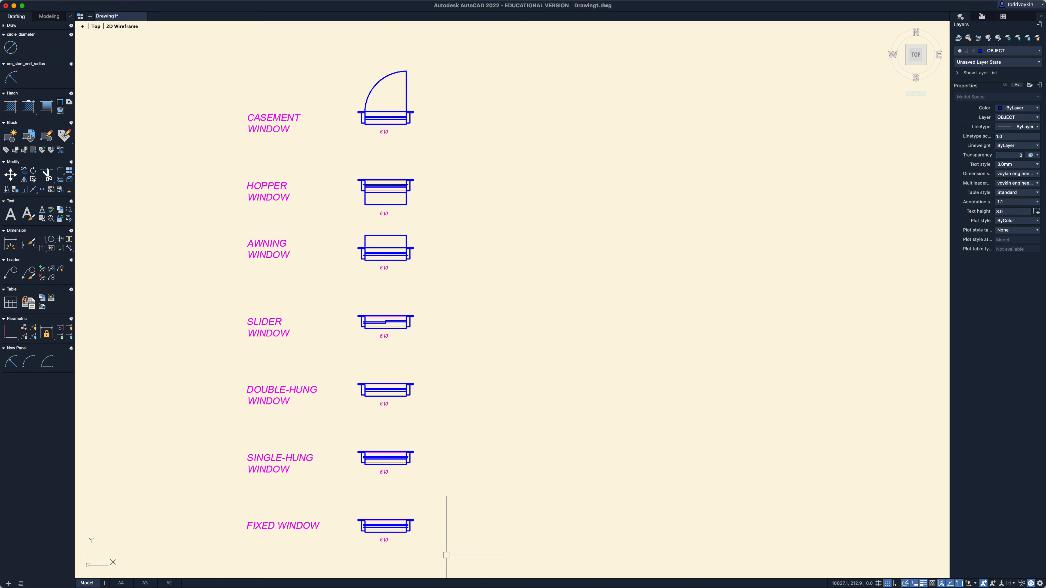
{"action": "type", "text": "o"}
{"action": "key", "text": "Return"}
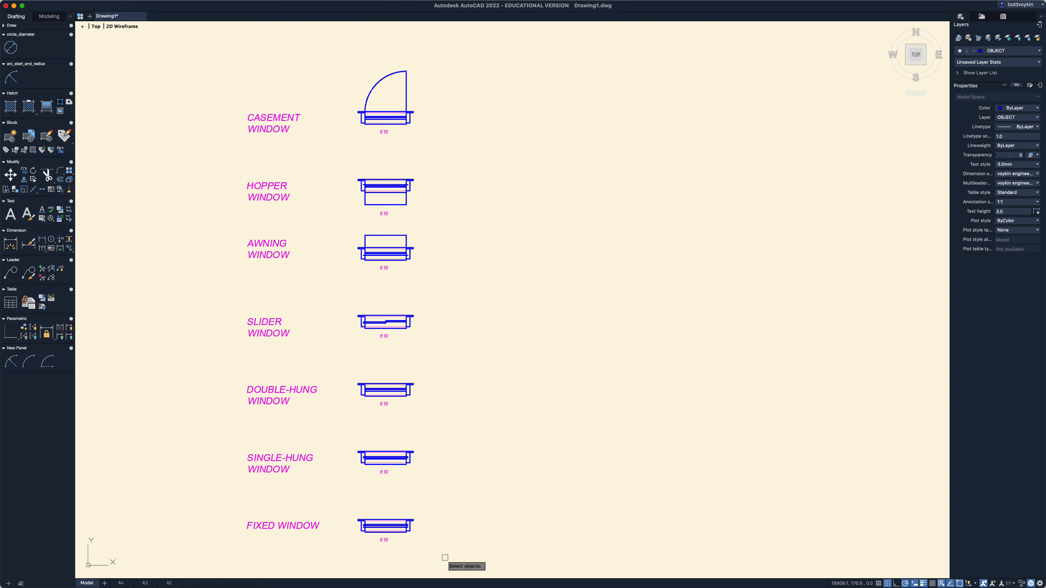
{"action": "left_click", "coordinate": [445, 557]}
{"action": "left_click", "coordinate": [357, 55]}
{"action": "key", "text": "Return"}
{"action": "left_click", "coordinate": [360, 52]}
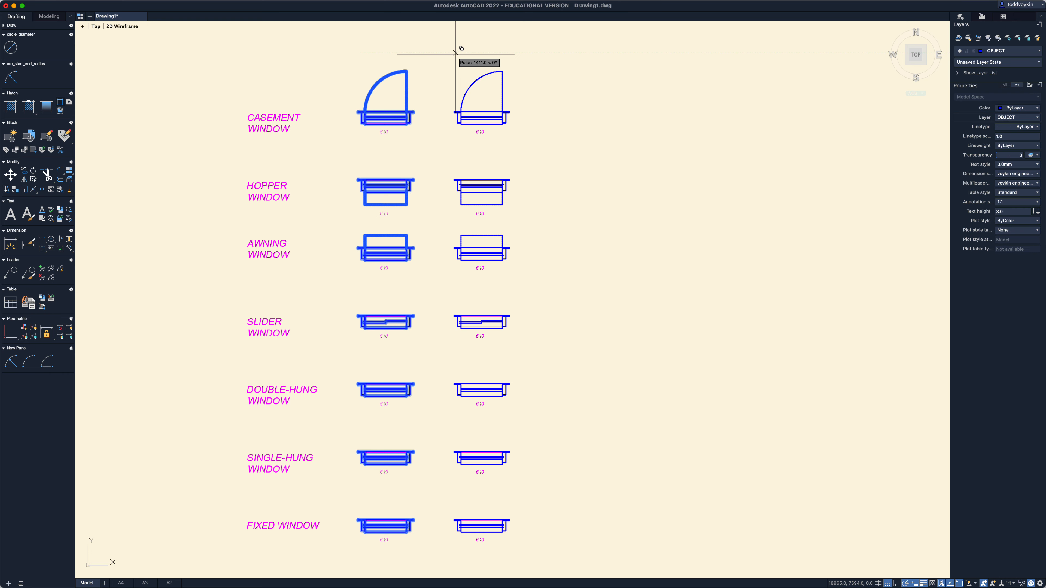
{"action": "type", "text": "1200"}
{"action": "key", "text": "Return"}
{"action": "key", "text": "Escape"}
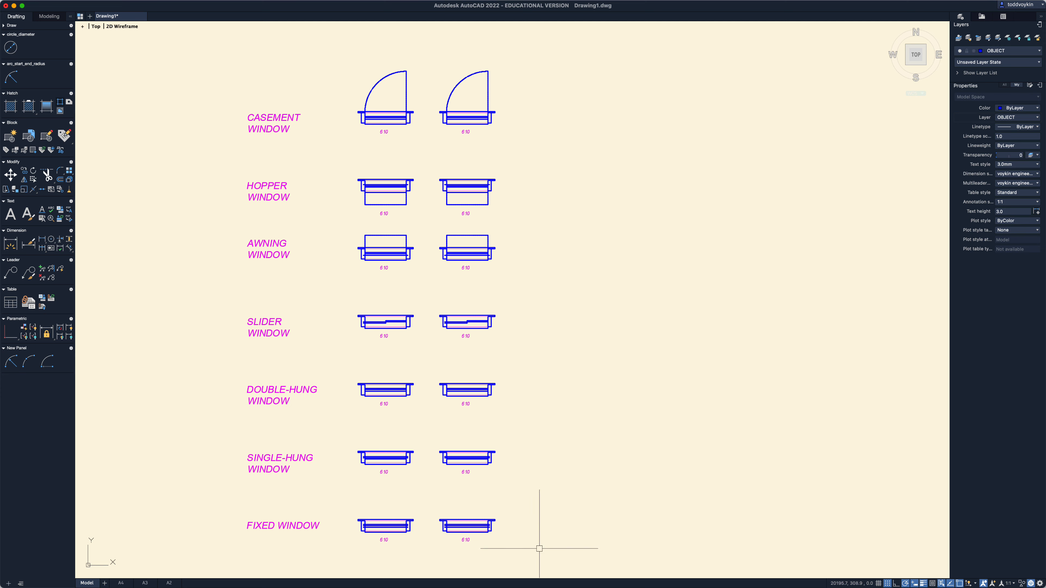
{"action": "type", "text": "tr"}
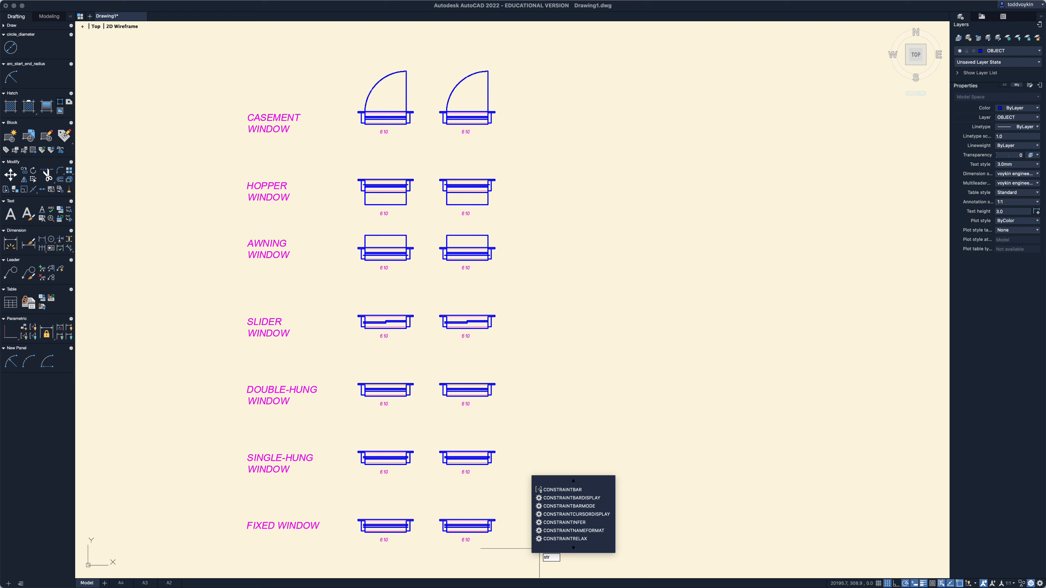
{"action": "key", "text": "Return"}
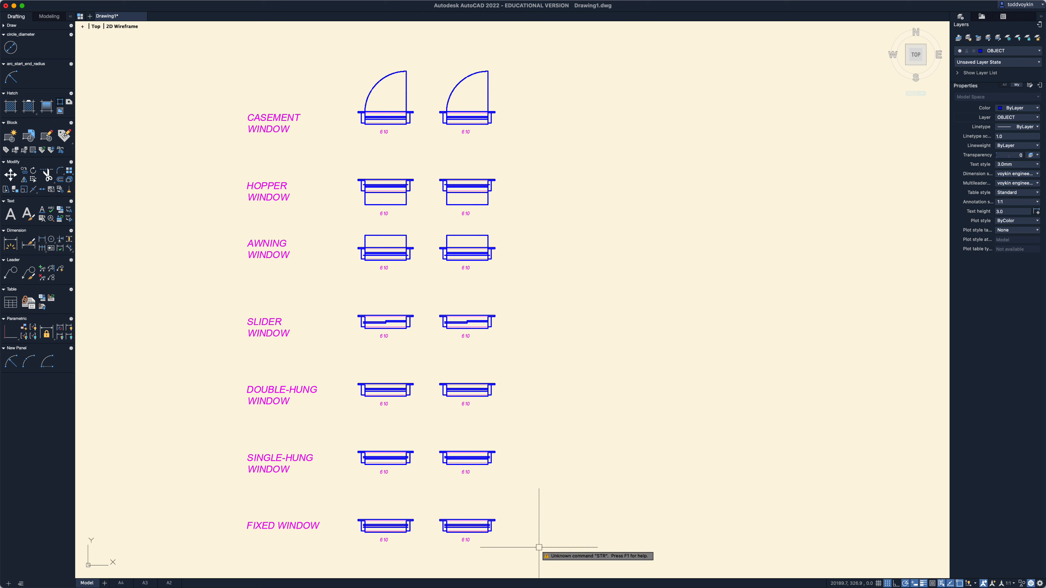
{"action": "type", "text": "str"}
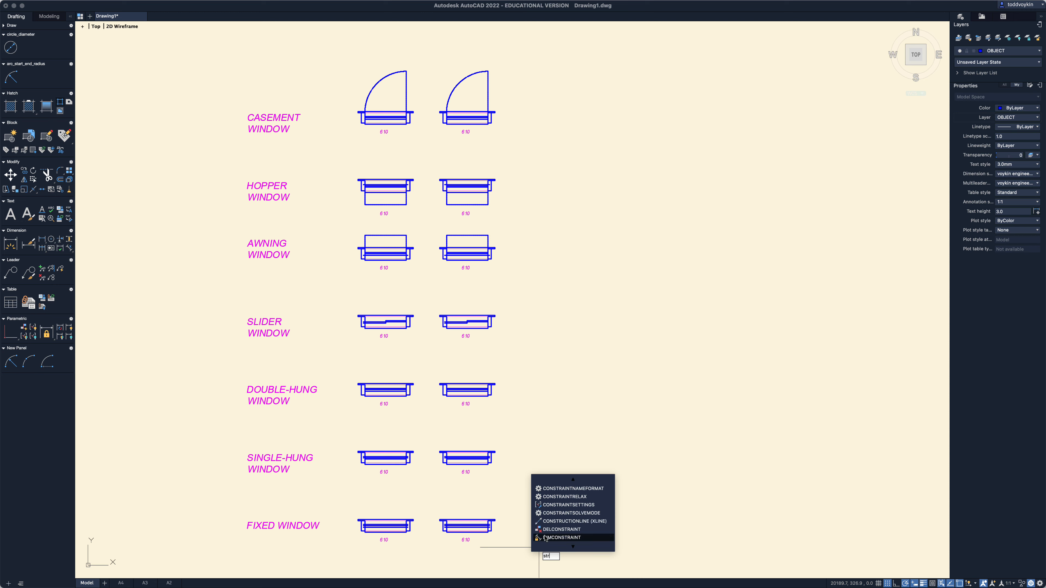
{"action": "key", "text": "Escape"}
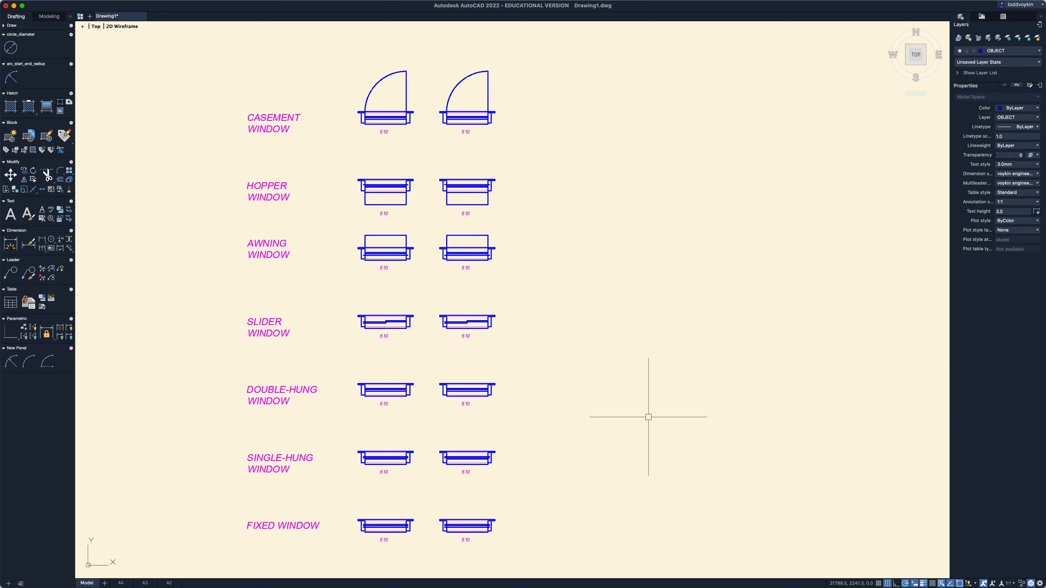
Stretch the right ends of all seven windows in the second column 240 units to the right.
{"action": "type", "text": "str"}
{"action": "key", "text": "Return"}
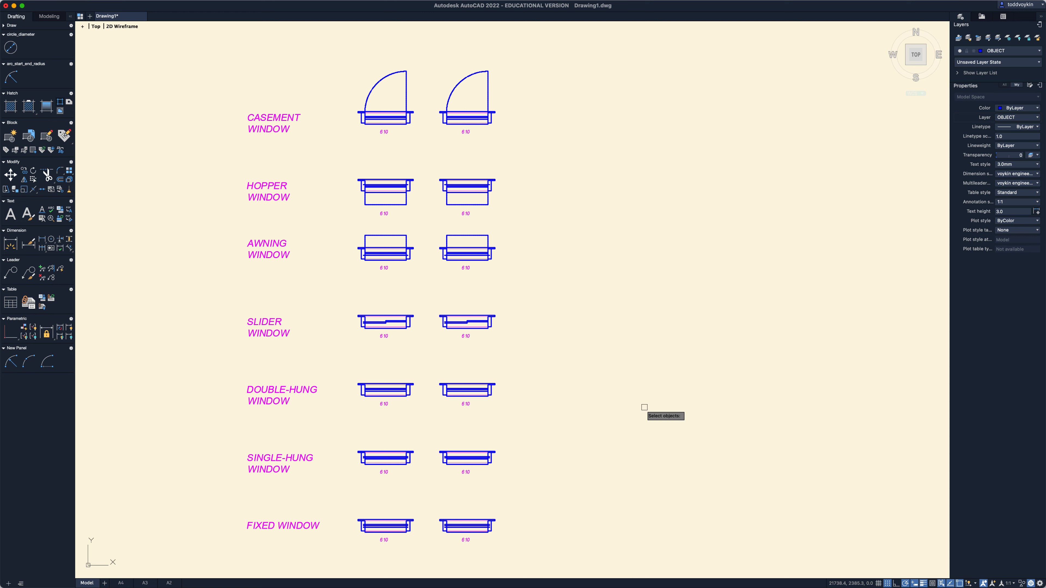
{"action": "left_click", "coordinate": [525, 551]}
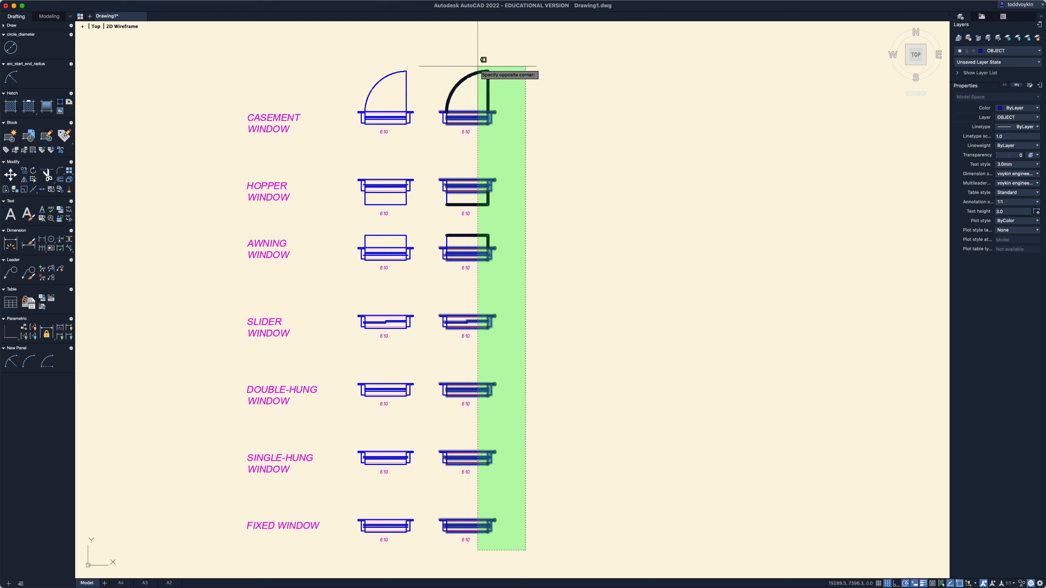
{"action": "left_click", "coordinate": [478, 66]}
{"action": "type", "text": "m"}
{"action": "key", "text": "Return"}
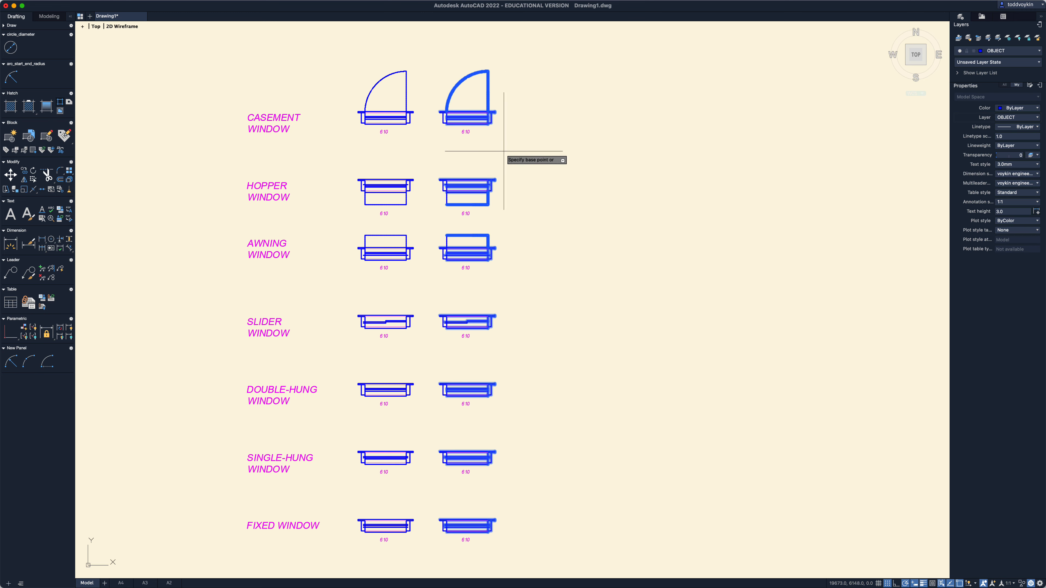
{"action": "left_click", "coordinate": [474, 153]}
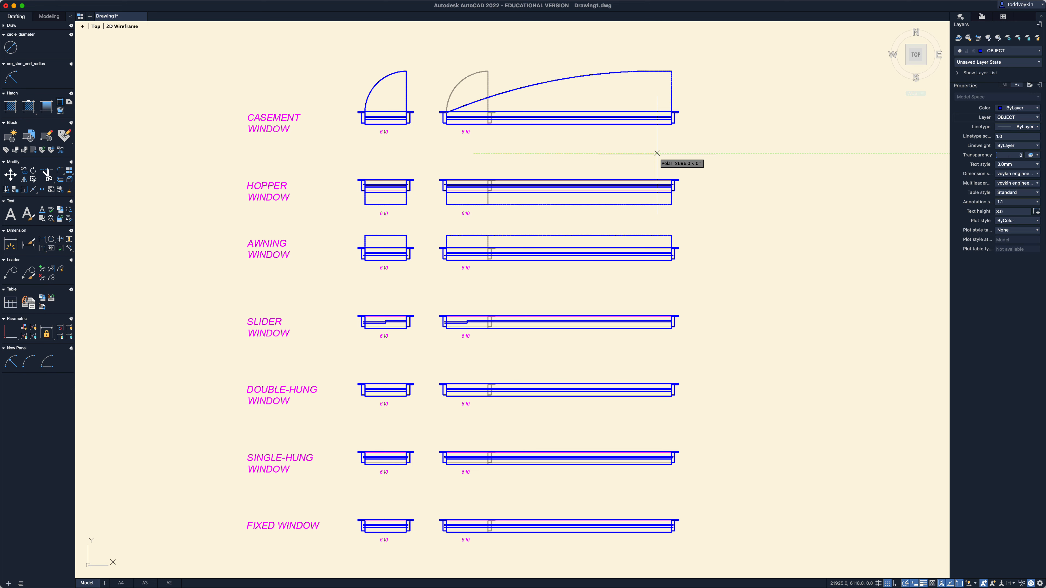
{"action": "type", "text": "240"}
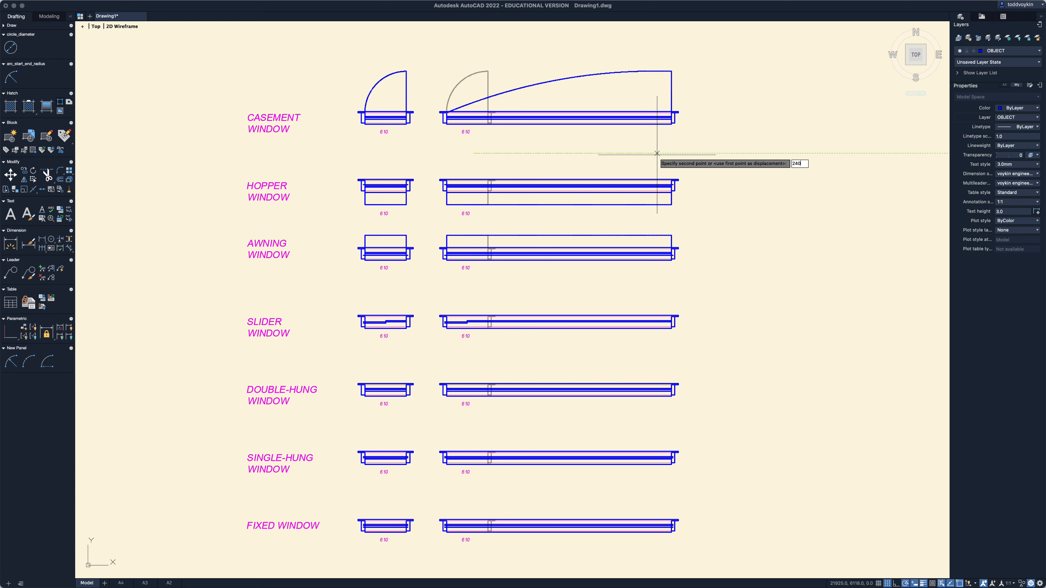
{"action": "key", "text": "Return"}
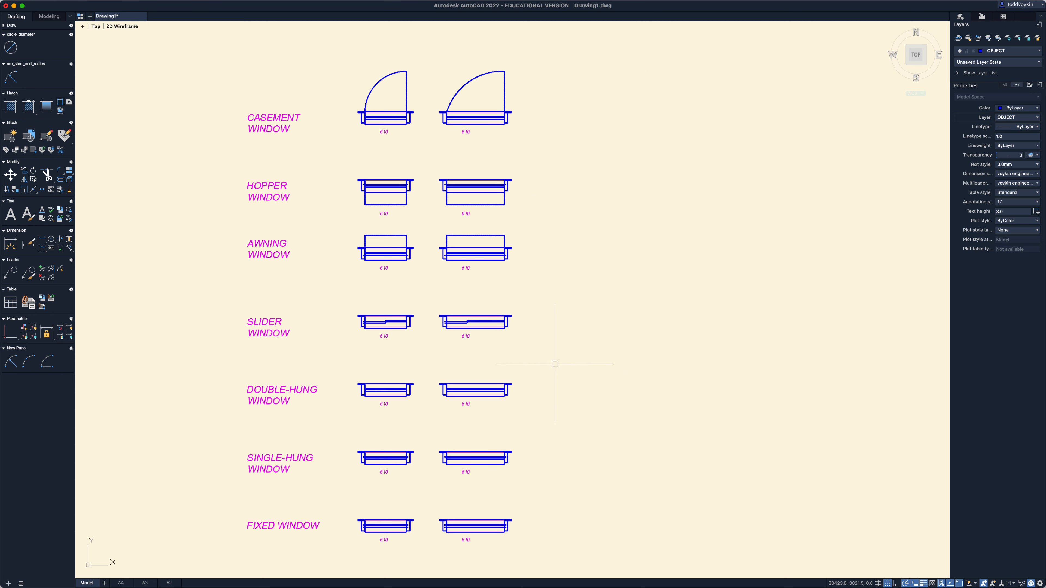
{"action": "left_click", "coordinate": [528, 142]}
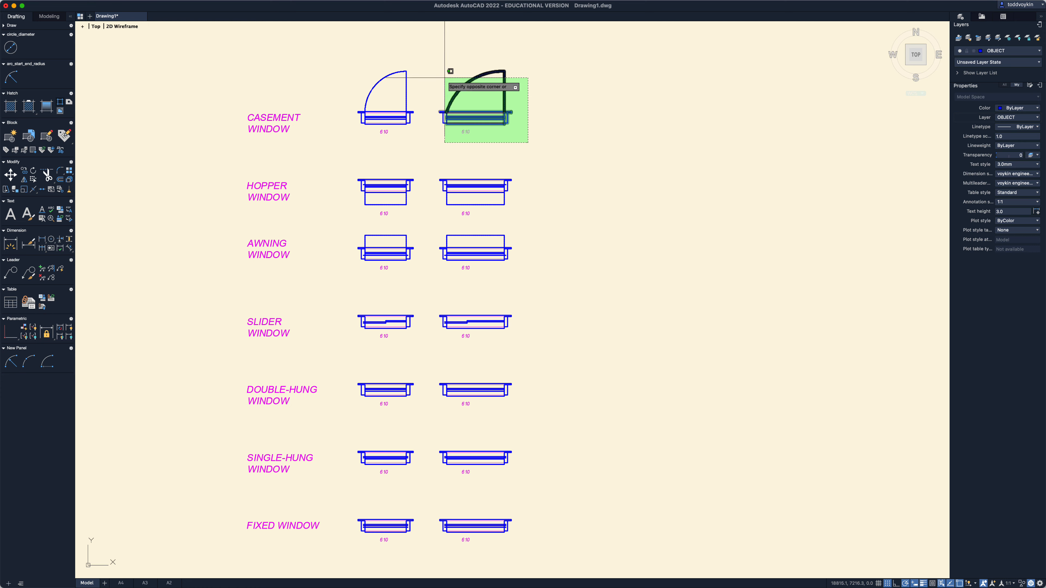
{"action": "key", "text": "Escape"}
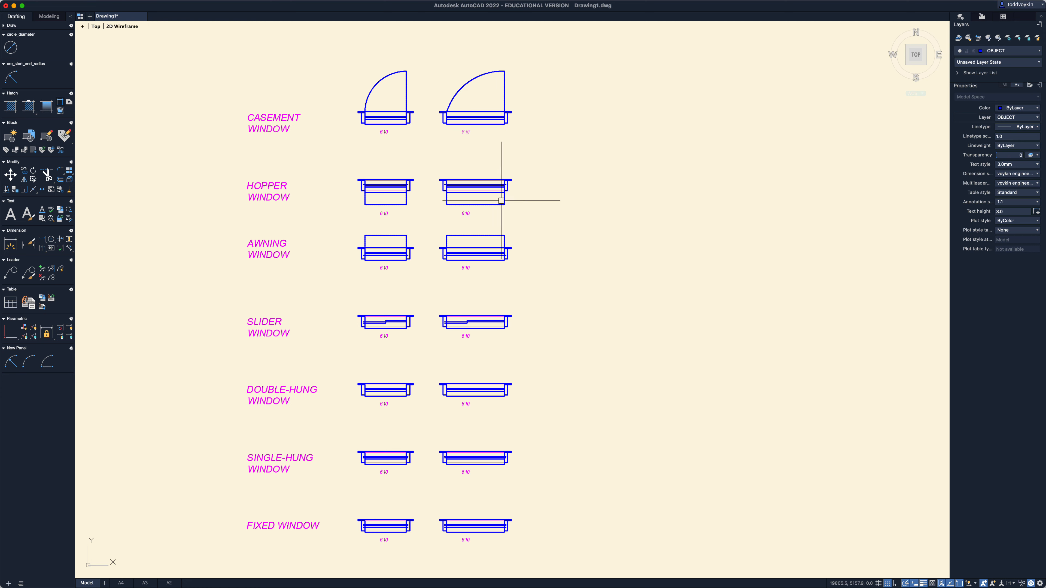
{"action": "left_click", "coordinate": [543, 346]}
{"action": "key", "text": "Escape"}
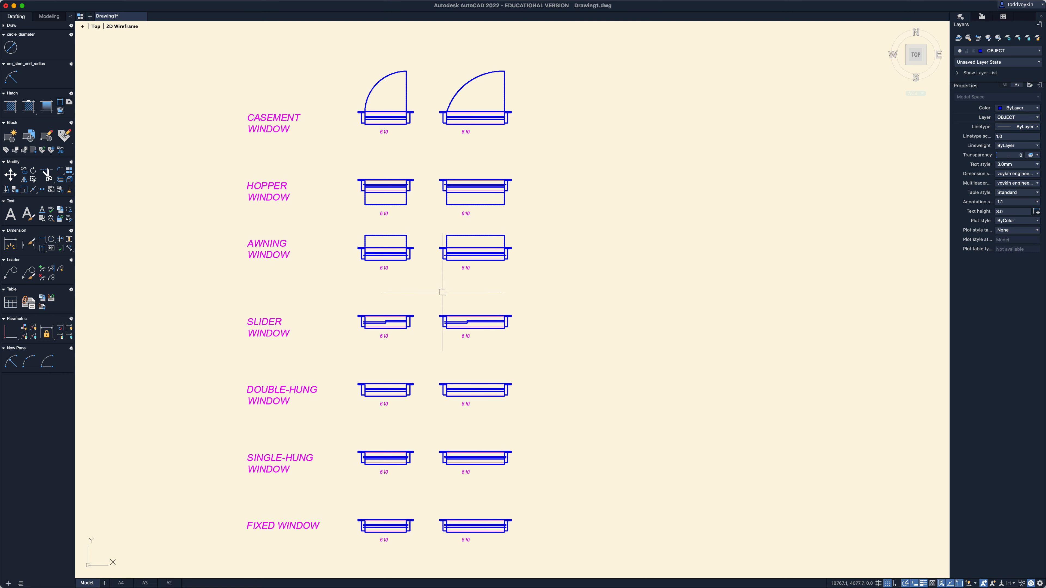
Delete the short vertical sash line in the widened slider window and extend the lower sash line to the right jamb.
{"action": "scroll", "coordinate": [469, 324], "scroll_direction": "up", "scroll_amount": 8}
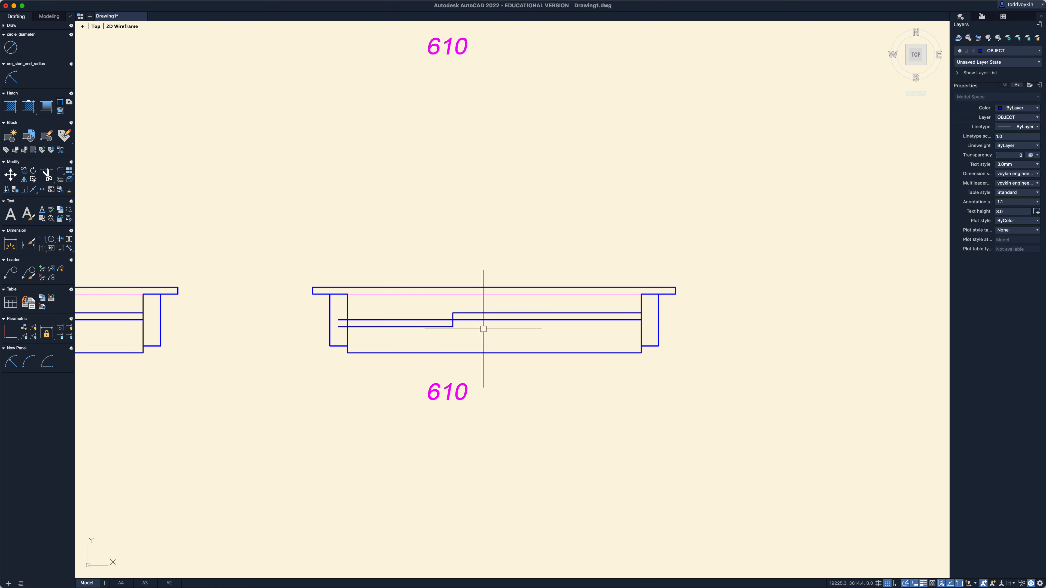
{"action": "left_click", "coordinate": [453, 320]}
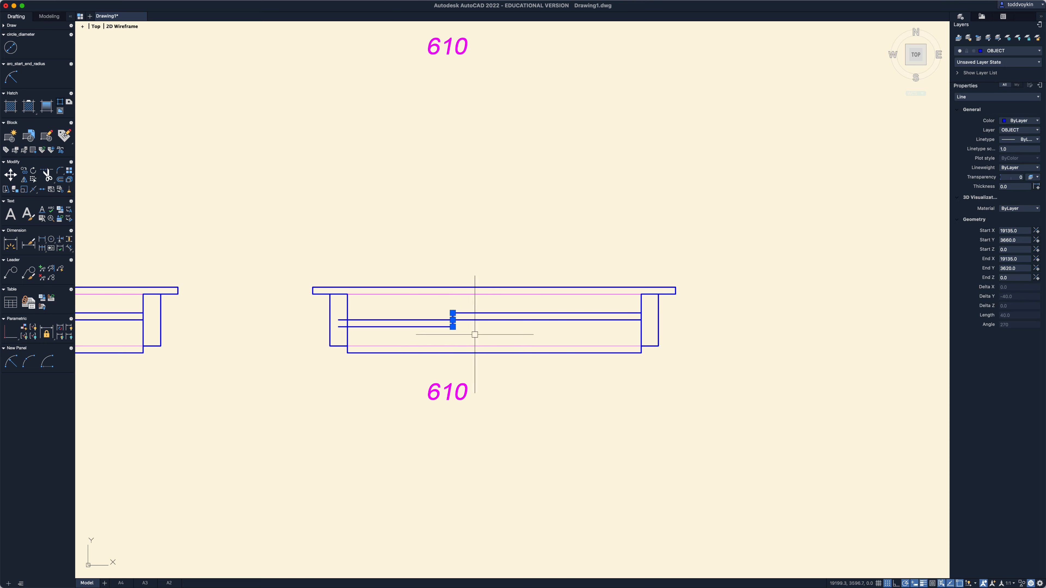
{"action": "key", "text": "Escape"}
{"action": "left_click", "coordinate": [443, 327]}
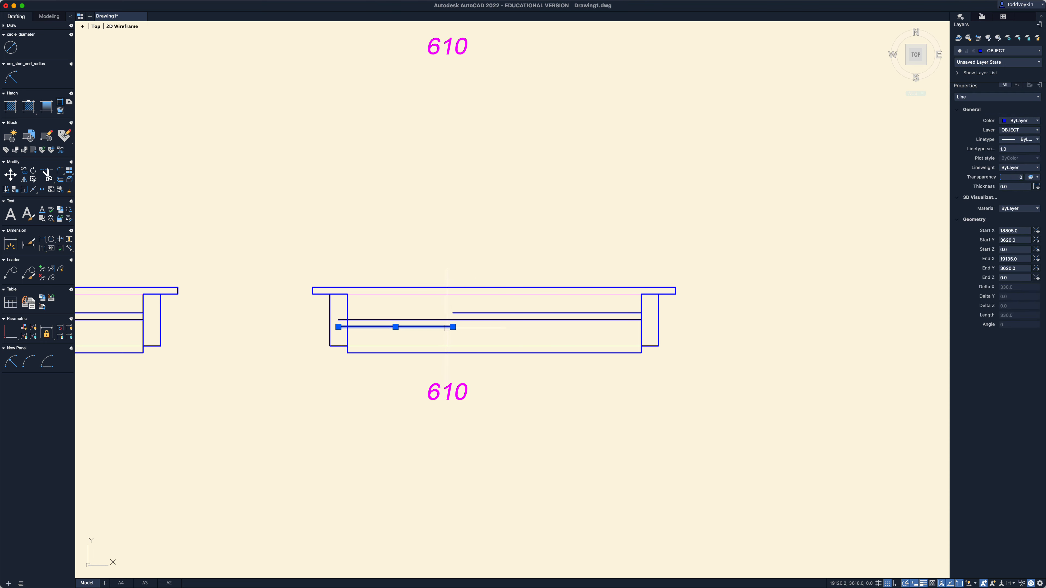
{"action": "left_click", "coordinate": [453, 327]}
{"action": "left_click", "coordinate": [634, 327]}
Extend the widened slider's upper sash line to the left jamb's inner face and 25 units beyond it.
{"action": "left_click", "coordinate": [481, 313]}
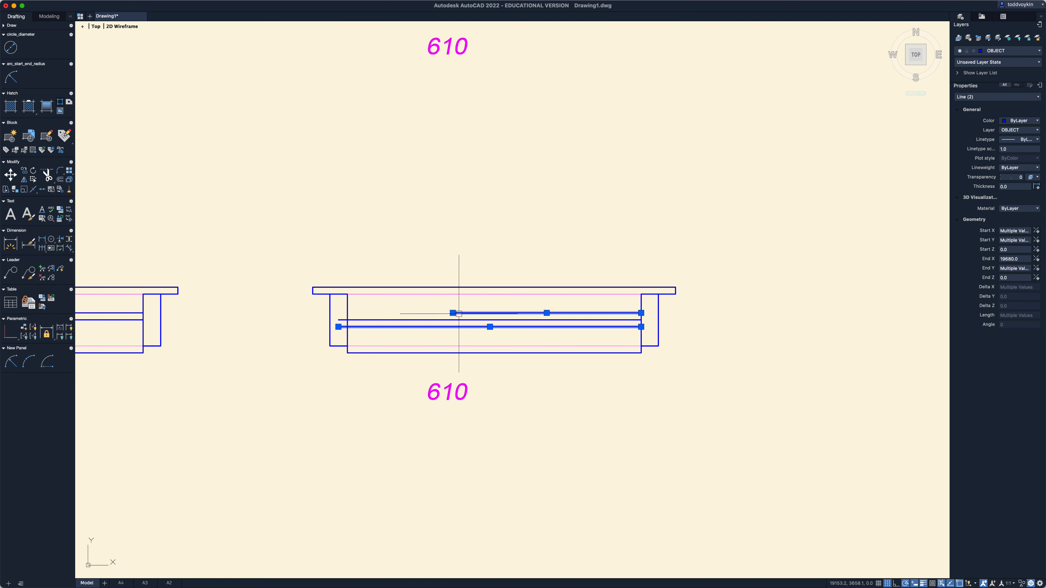
{"action": "left_click", "coordinate": [453, 313]}
{"action": "left_click", "coordinate": [348, 313]}
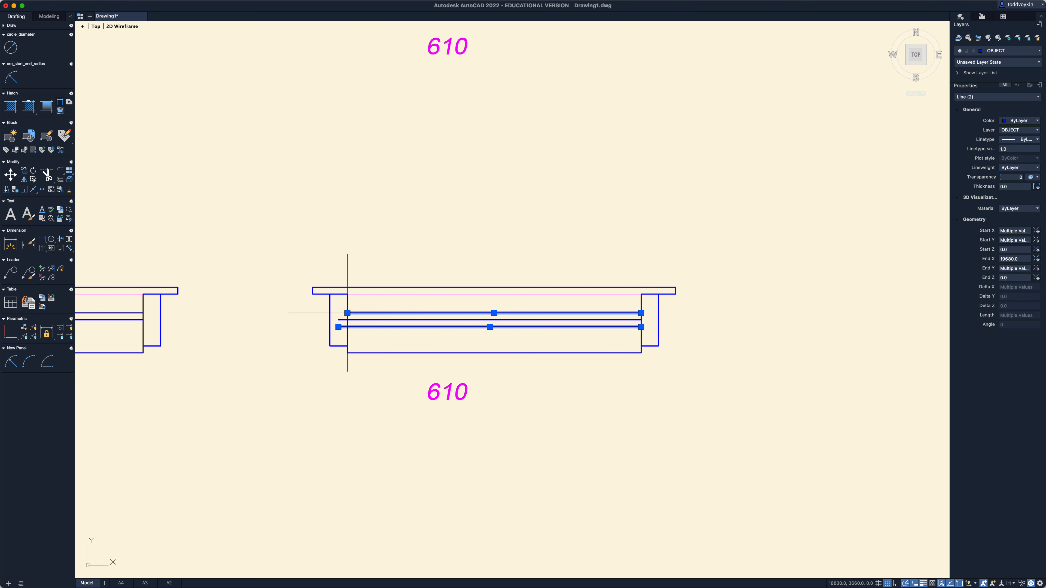
{"action": "left_click", "coordinate": [348, 313]}
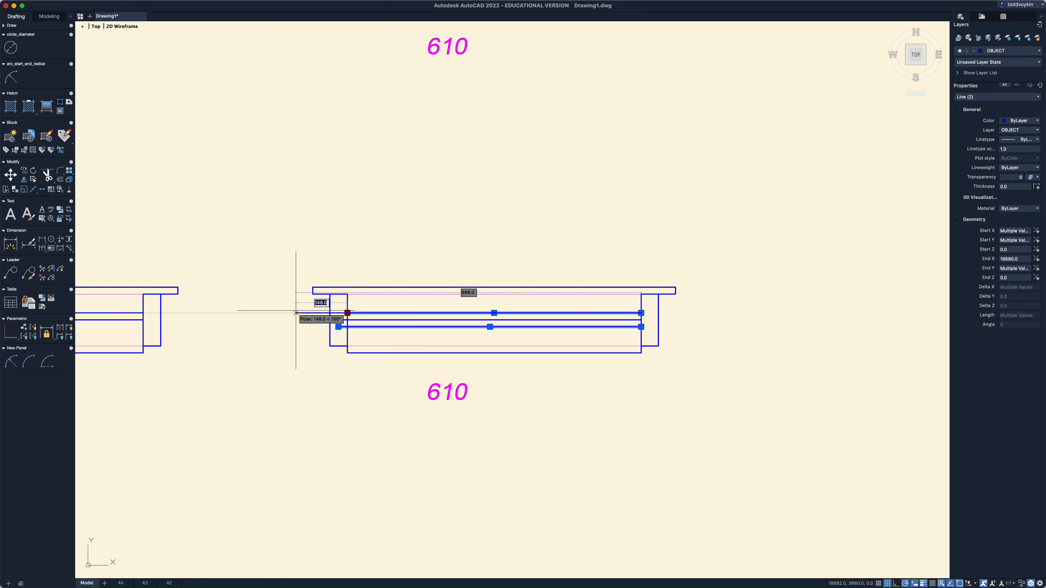
{"action": "type", "text": "25"}
{"action": "key", "text": "Return"}
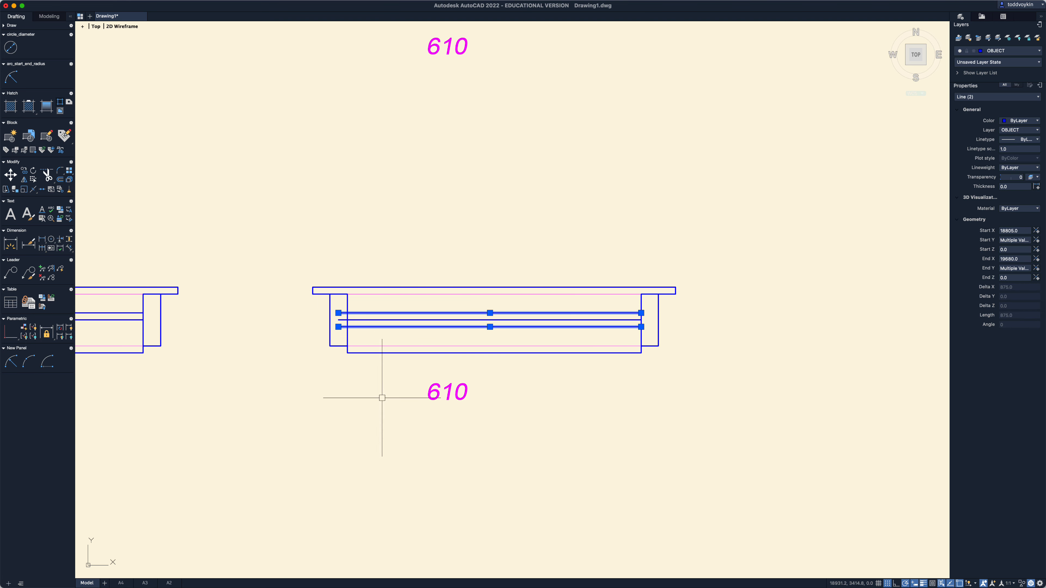
{"action": "key", "text": "Escape"}
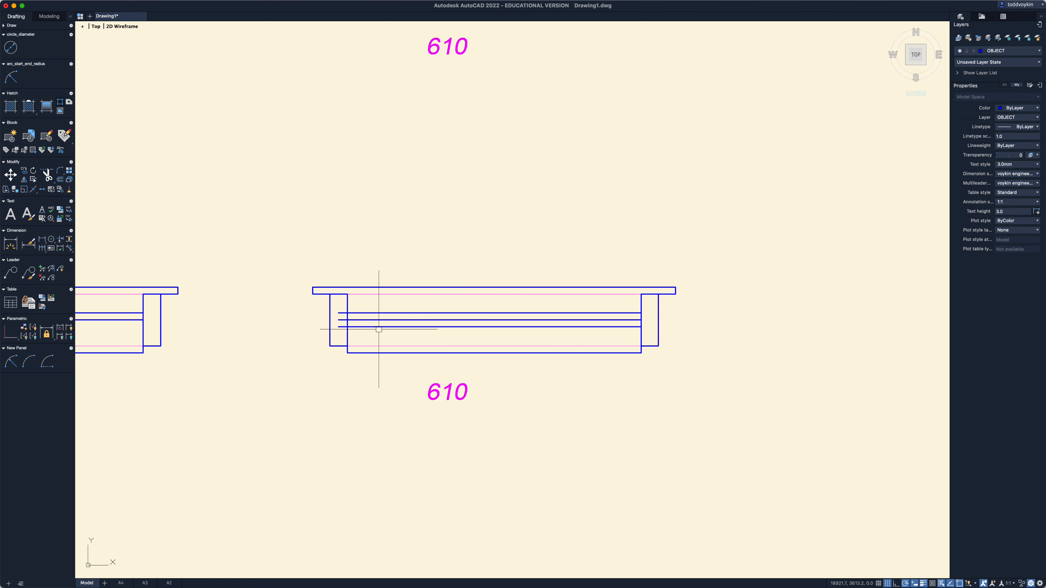
Draw a vertical line between the midpoints of the widened slider's upper and lower sash lines.
{"action": "type", "text": "l"}
{"action": "key", "text": "Return"}
{"action": "left_click", "coordinate": [490, 313]}
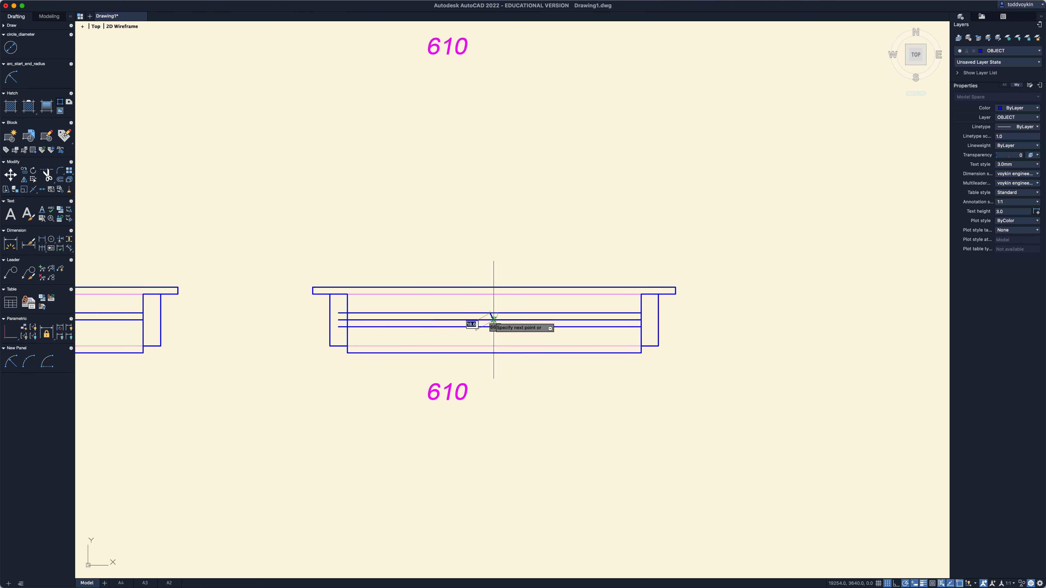
{"action": "left_click", "coordinate": [490, 327]}
{"action": "key", "text": "Escape"}
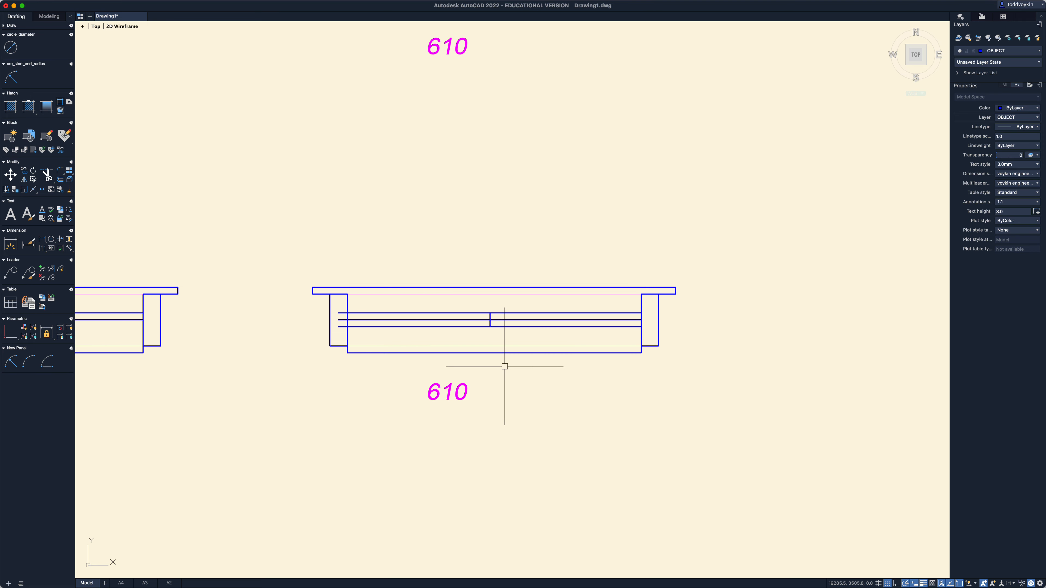
Trim the left half of the widened slider's upper sash line and the right half of its lower sash line at the vertical divider.
{"action": "scroll", "coordinate": [505, 367], "scroll_direction": "down", "scroll_amount": 3}
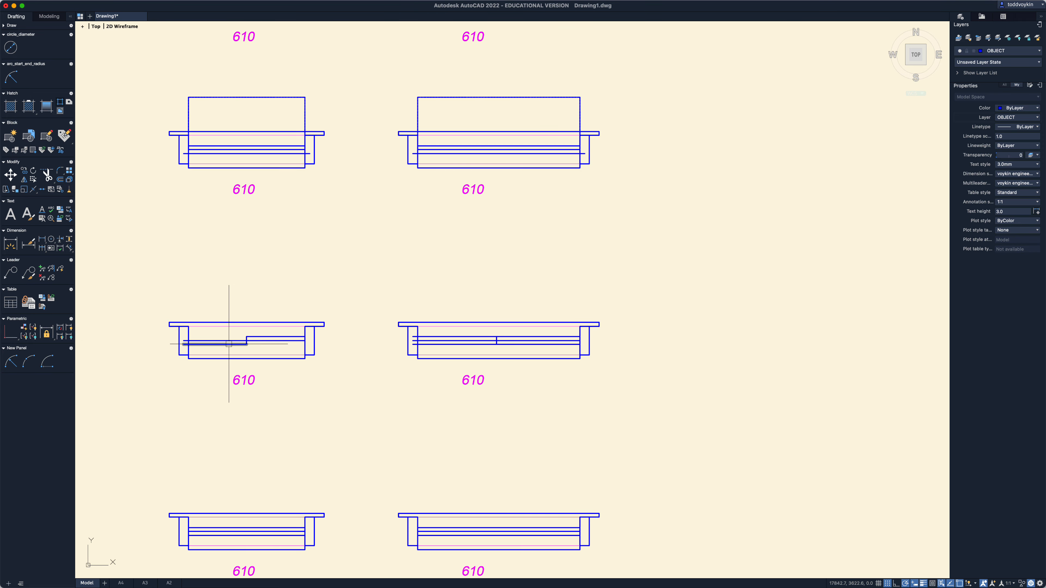
{"action": "scroll", "coordinate": [495, 335], "scroll_direction": "up", "scroll_amount": 3}
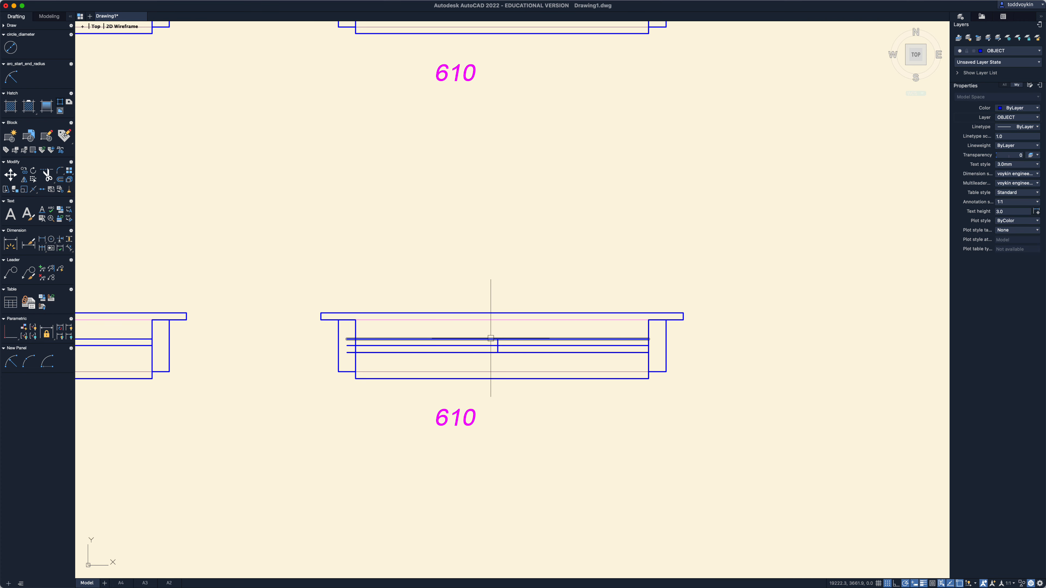
{"action": "right_click", "coordinate": [490, 339]}
{"action": "left_click", "coordinate": [504, 356]}
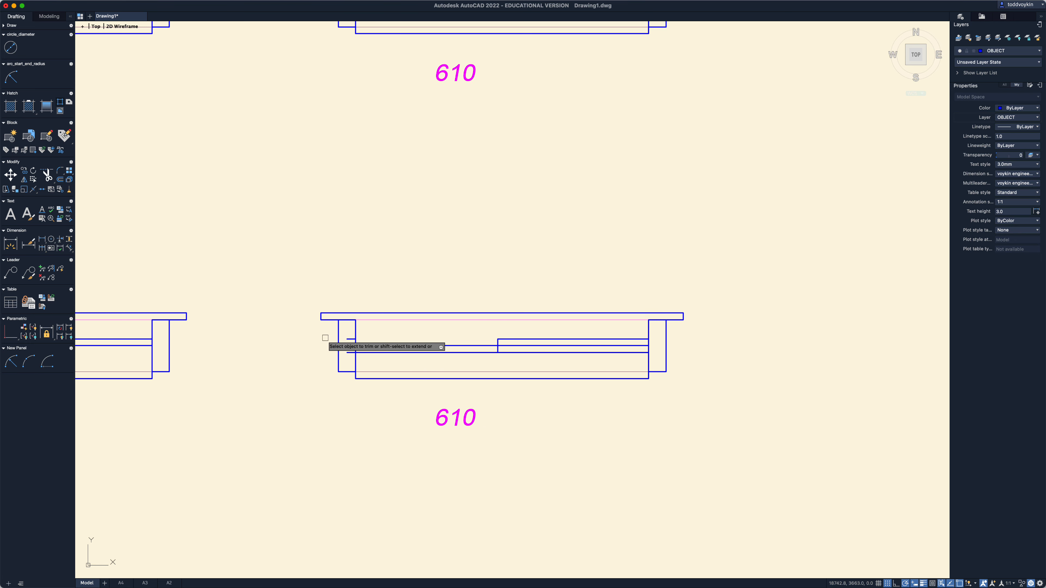
{"action": "left_click", "coordinate": [351, 339]}
{"action": "left_click", "coordinate": [542, 353]}
{"action": "scroll", "coordinate": [509, 375], "scroll_direction": "down", "scroll_amount": 2}
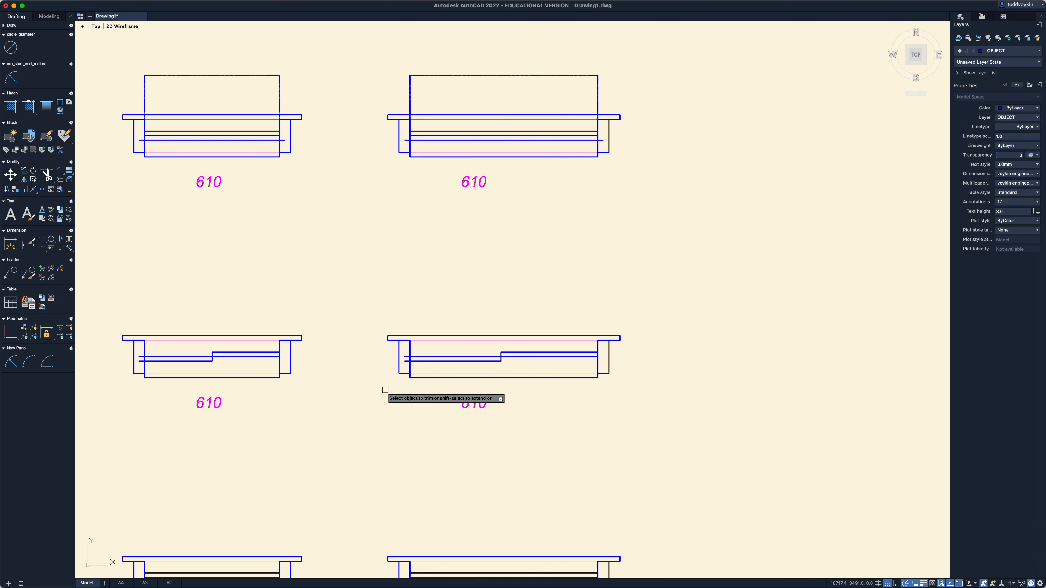
{"action": "scroll", "coordinate": [366, 415], "scroll_direction": "down", "scroll_amount": 2}
{"action": "mouse_move", "coordinate": [390, 348]}
{"action": "middle_mouse_down"}
{"action": "mouse_move", "coordinate": [409, 442]}
{"action": "mouse_move", "coordinate": [412, 563]}
{"action": "middle_mouse_up"}
{"action": "middle_click_drag", "start_coordinate": [446, 262], "coordinate": [440, 362]}
{"action": "key", "text": "Escape"}
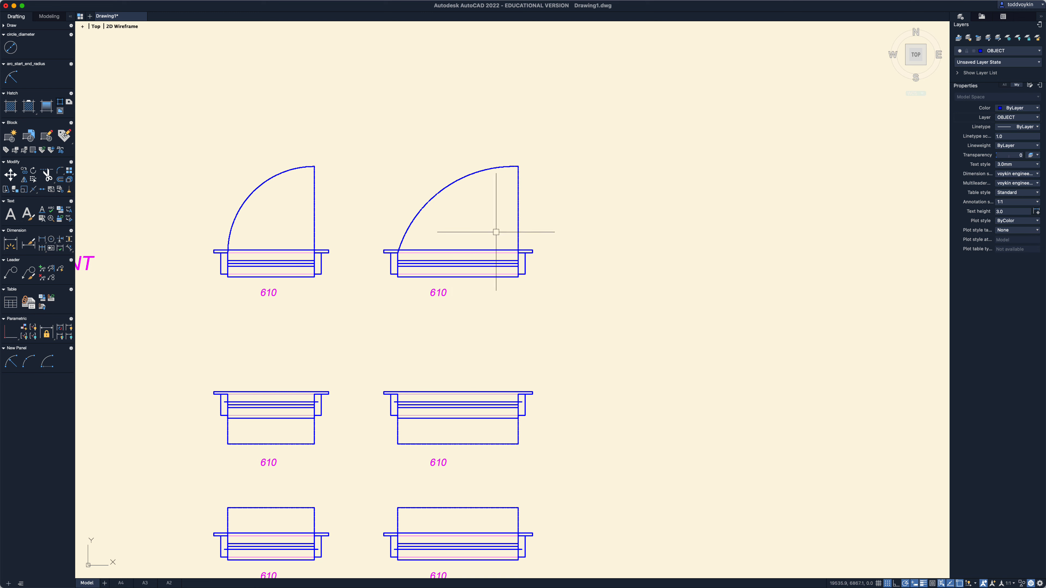
Lengthen the widened casement window's vertical swing line upward by 240 units to 850.
{"action": "left_click", "coordinate": [549, 215]}
{"action": "left_click", "coordinate": [469, 127]}
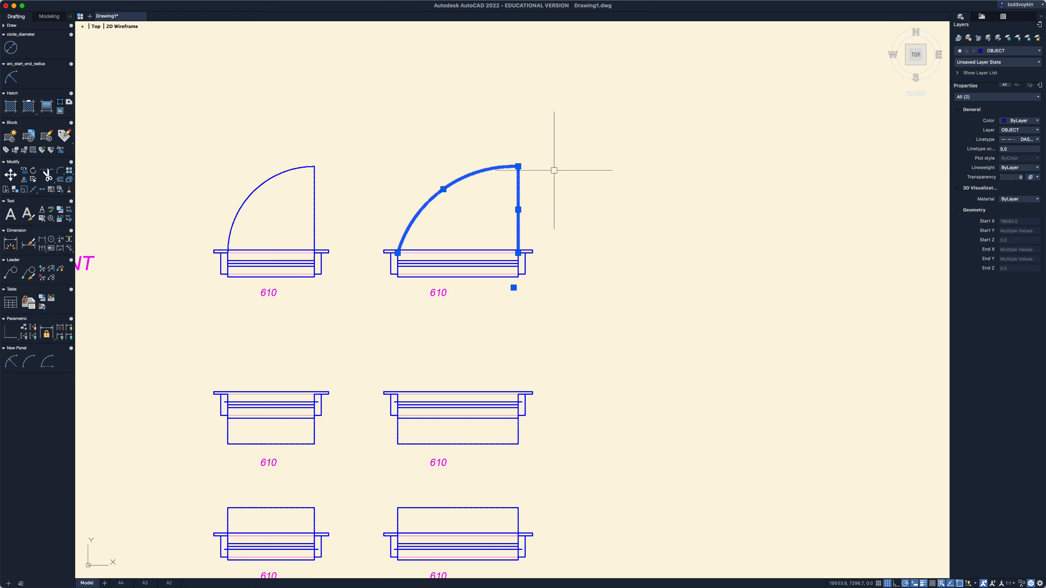
{"action": "key", "text": "Escape"}
{"action": "left_click", "coordinate": [518, 196]}
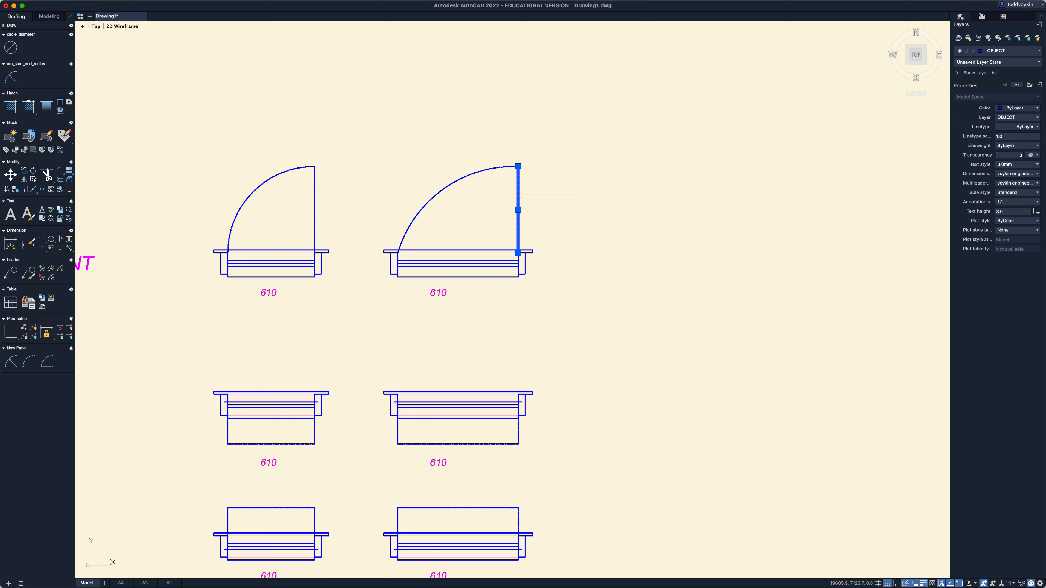
{"action": "left_click", "coordinate": [519, 167]}
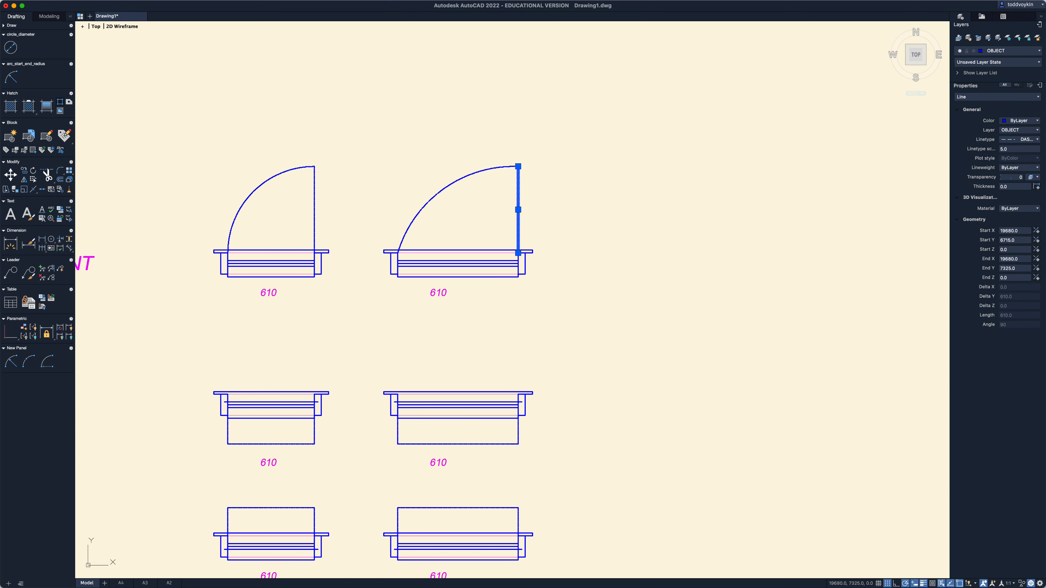
{"action": "left_click", "coordinate": [519, 132]}
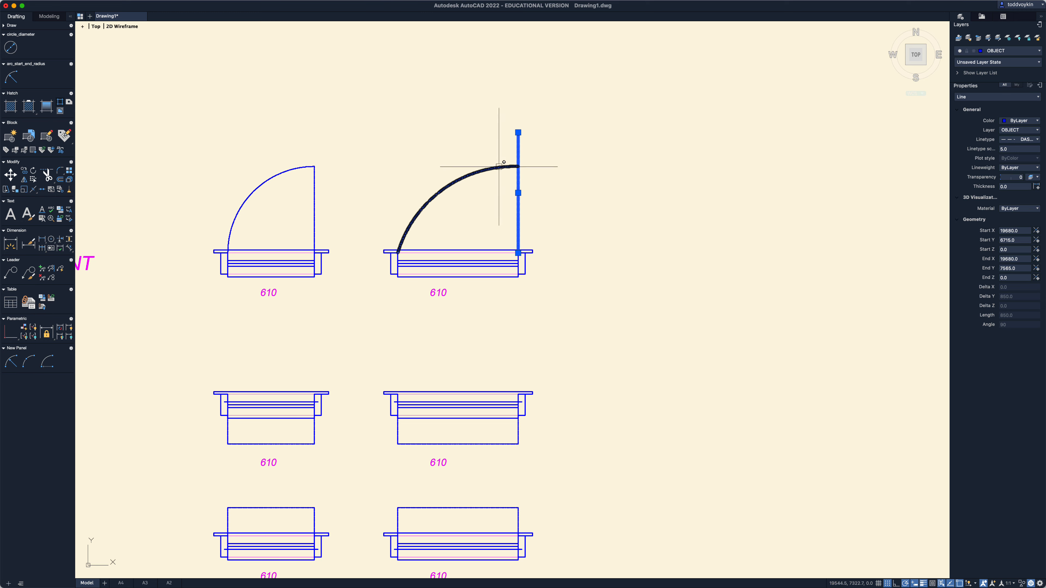
Try to fit the widened casement window's swing arc by setting its radius to 840.
{"action": "left_click", "coordinate": [498, 169]}
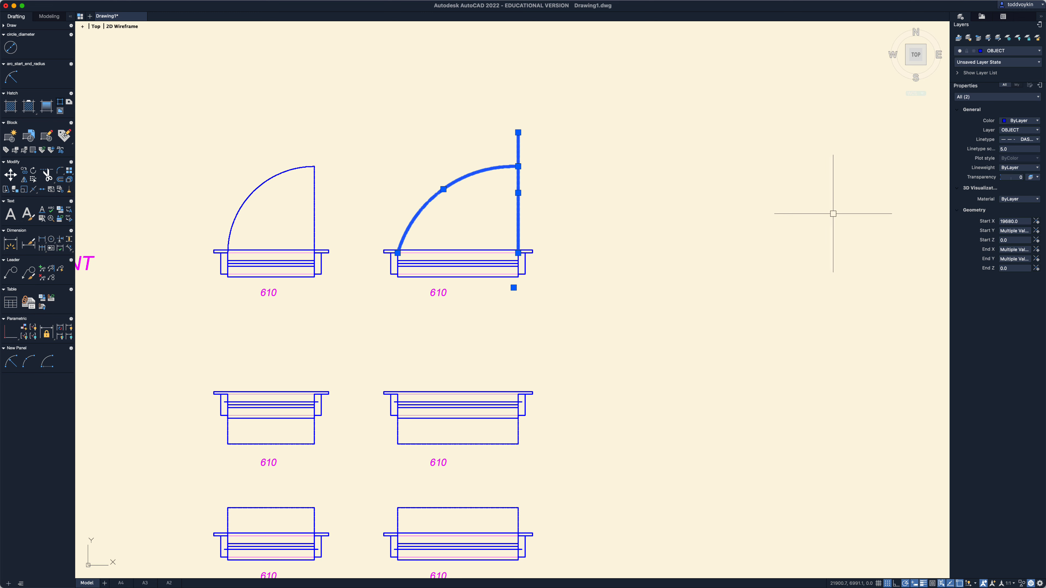
{"action": "key", "text": "Escape"}
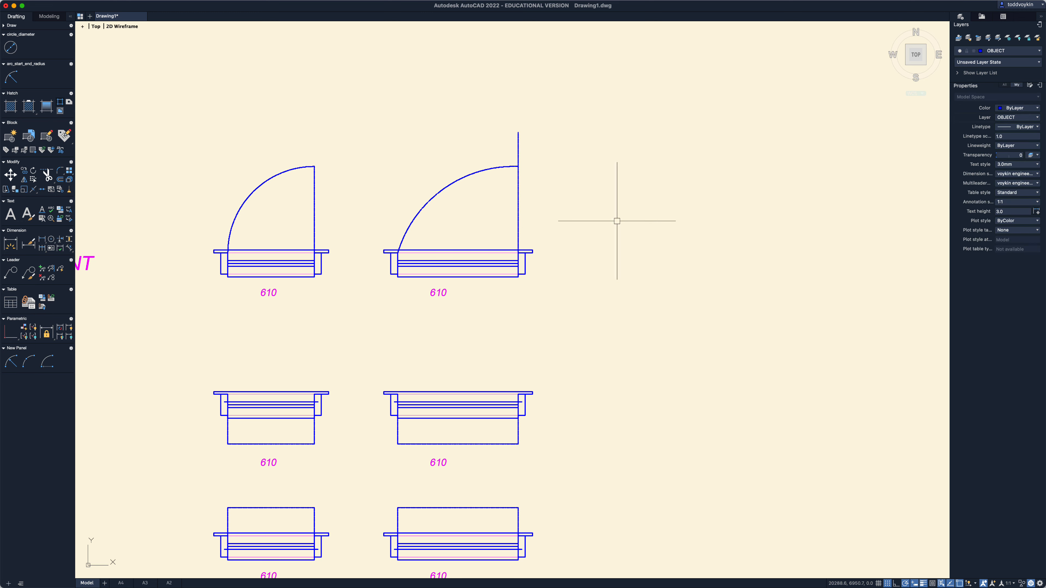
{"action": "left_click", "coordinate": [483, 171]}
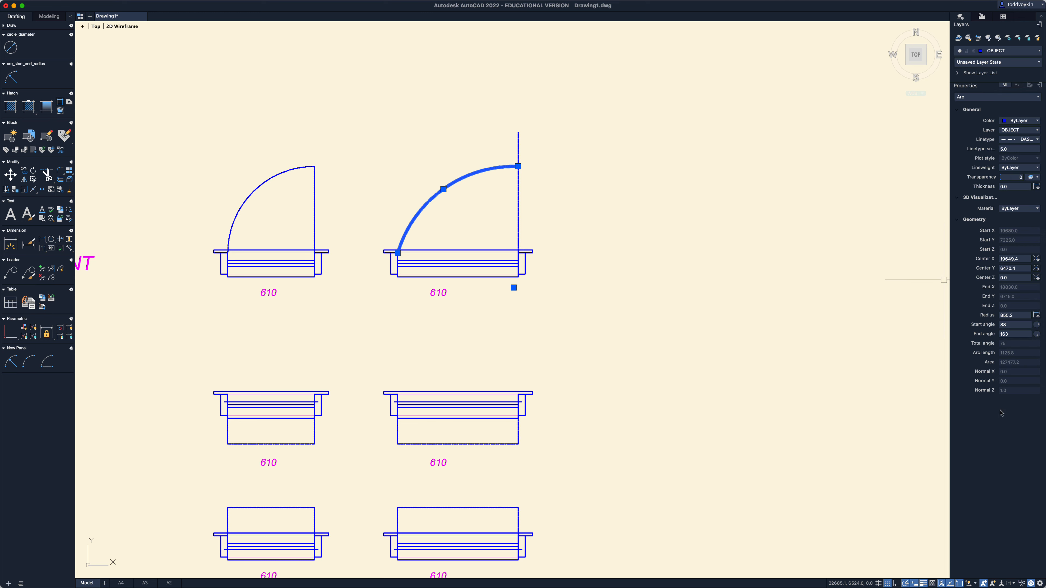
{"action": "left_click", "coordinate": [1018, 316]}
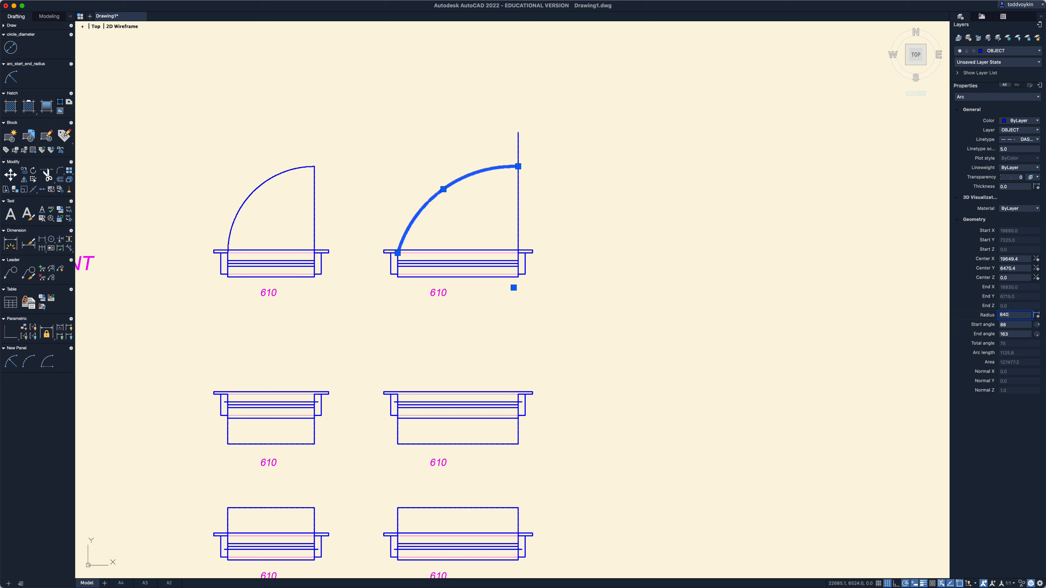
{"action": "type", "text": "840"}
{"action": "key", "text": "Return"}
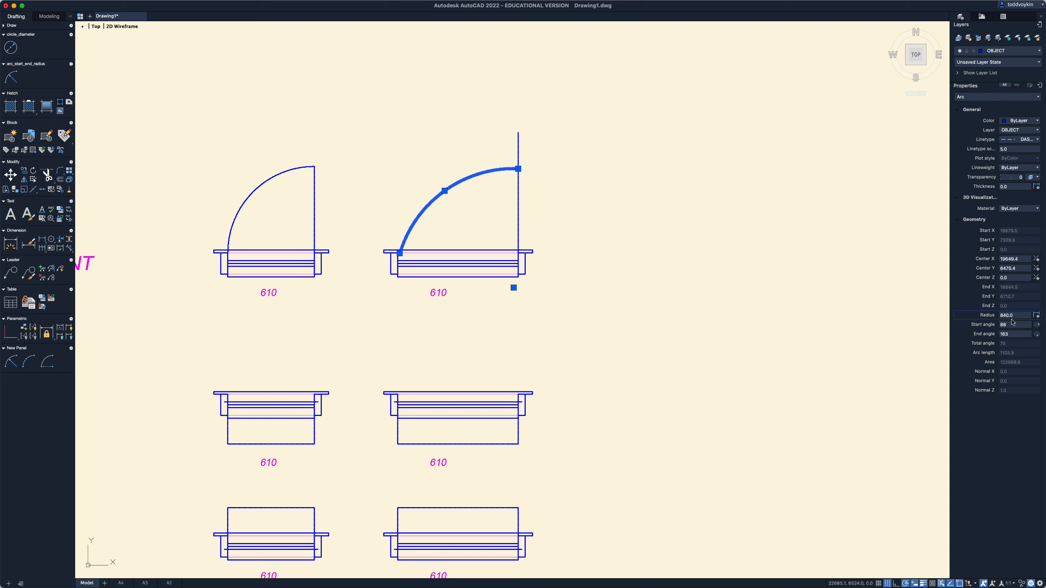
{"action": "key", "text": "Escape"}
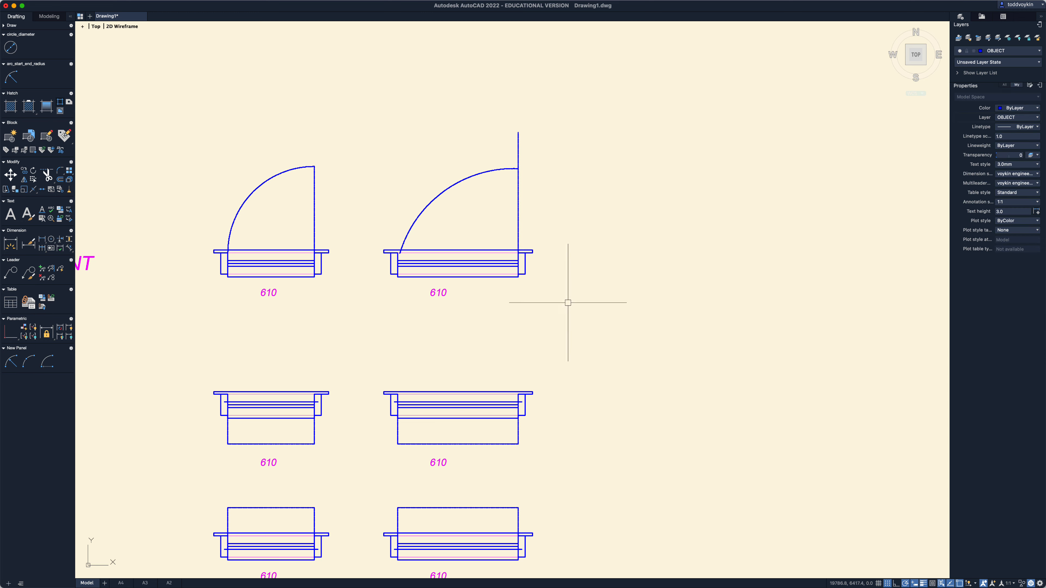
Delete the widened casement window's distorted swing arc and check the length of its vertical swing line.
{"action": "left_click", "coordinate": [426, 209]}
{"action": "key", "text": "Delete"}
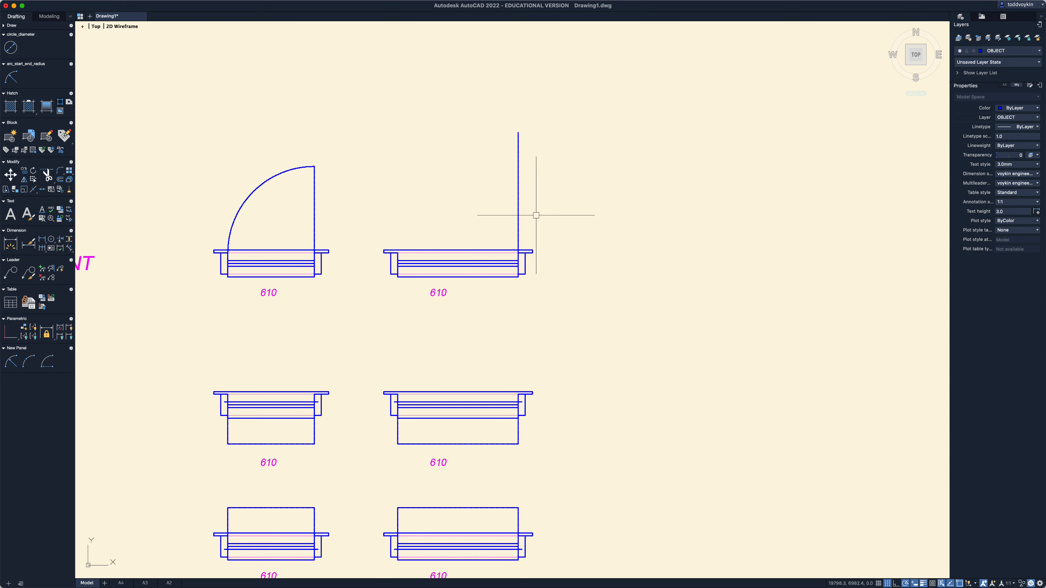
{"action": "left_click", "coordinate": [519, 207]}
{"action": "mouse_move", "coordinate": [518, 133]}
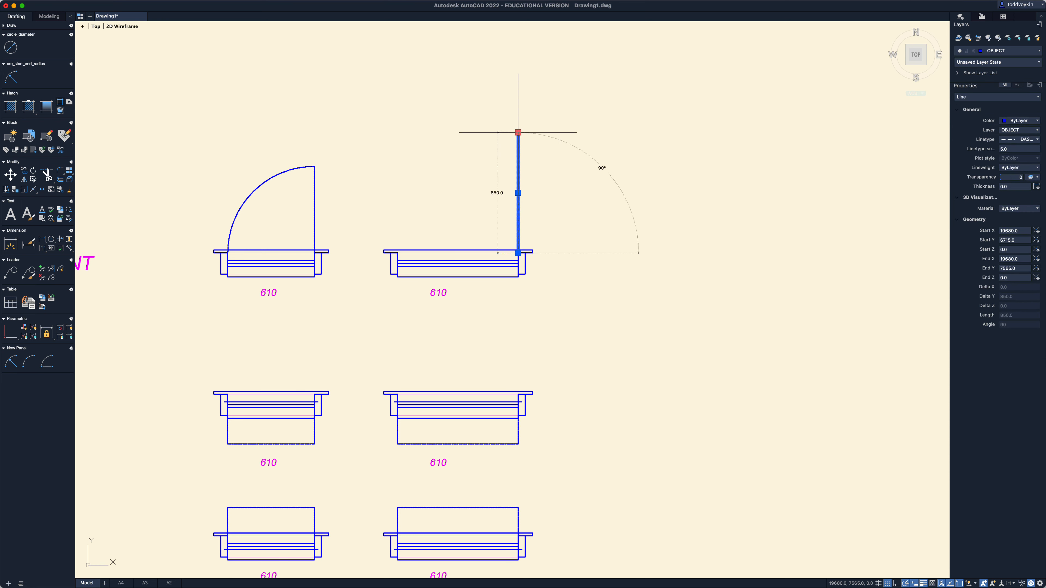
{"action": "key", "text": "Escape"}
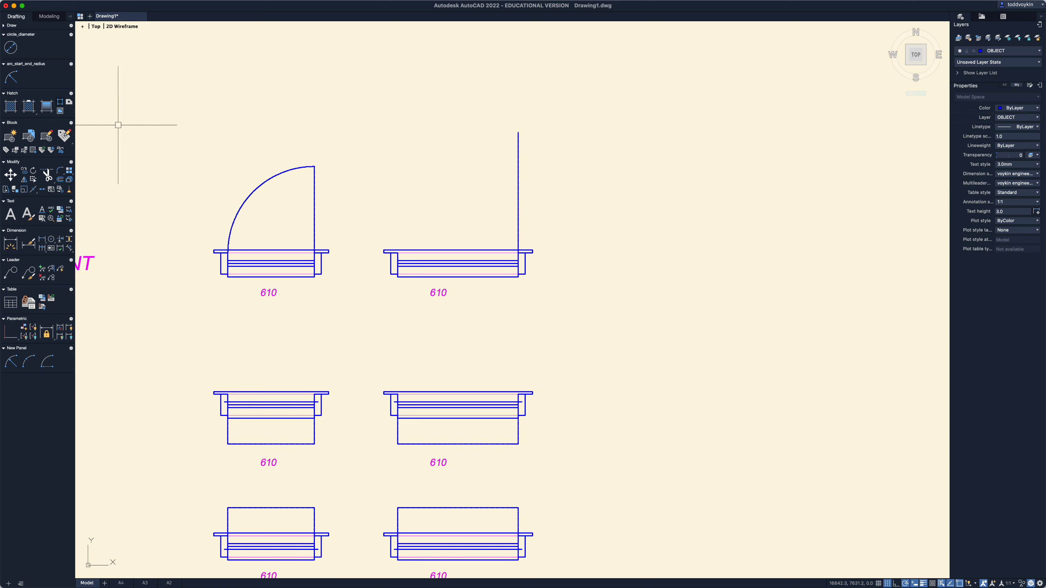
Draw the widened casement's swing arc from the swing line's top to the opening's left corner, picking its radius at the opening's right corner.
{"action": "left_click", "coordinate": [11, 78]}
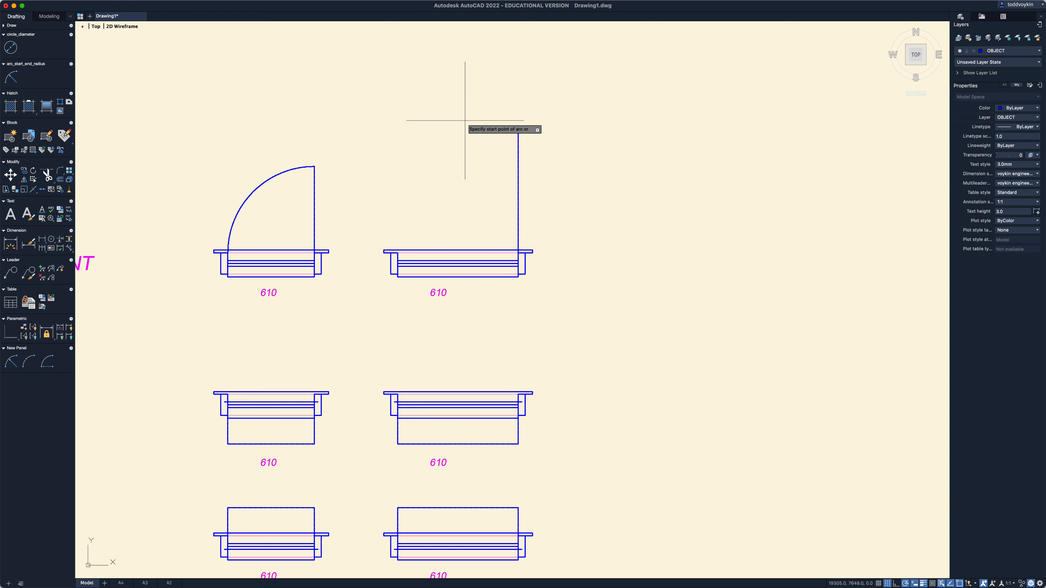
{"action": "left_click", "coordinate": [518, 134]}
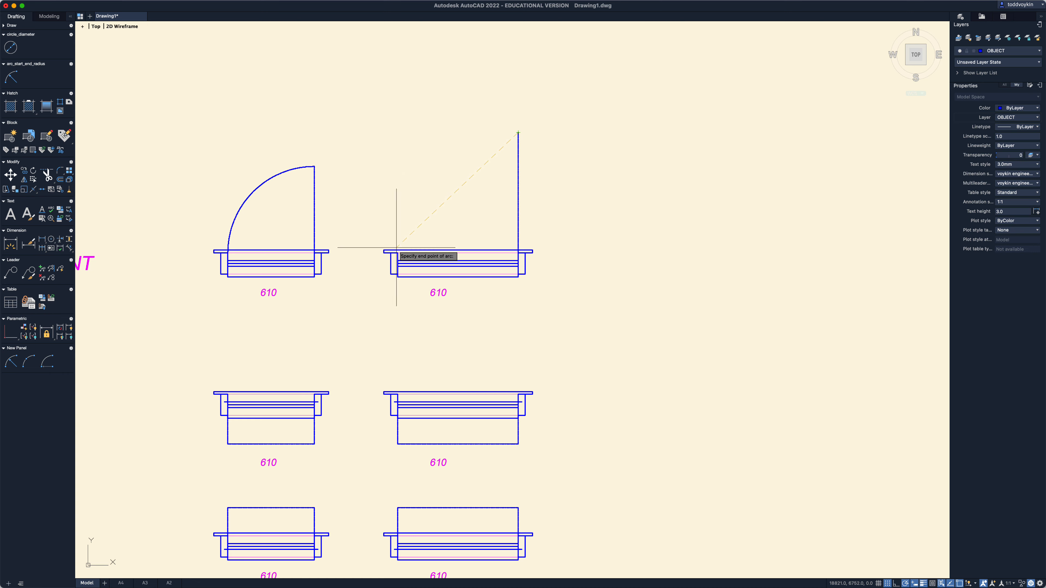
{"action": "scroll", "coordinate": [399, 256], "scroll_direction": "up", "scroll_amount": 3}
{"action": "left_click", "coordinate": [399, 255]}
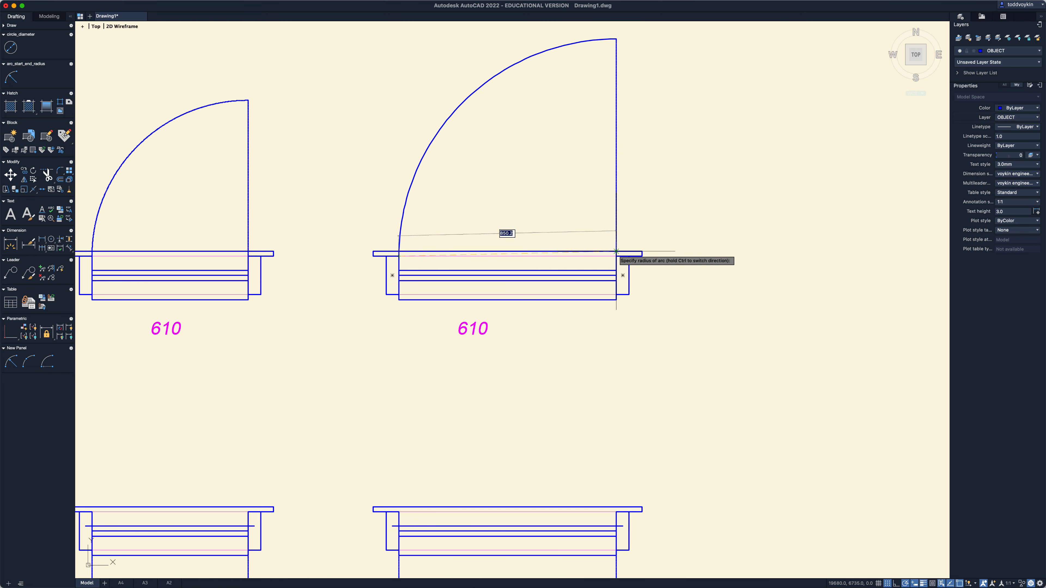
{"action": "left_click", "coordinate": [616, 251]}
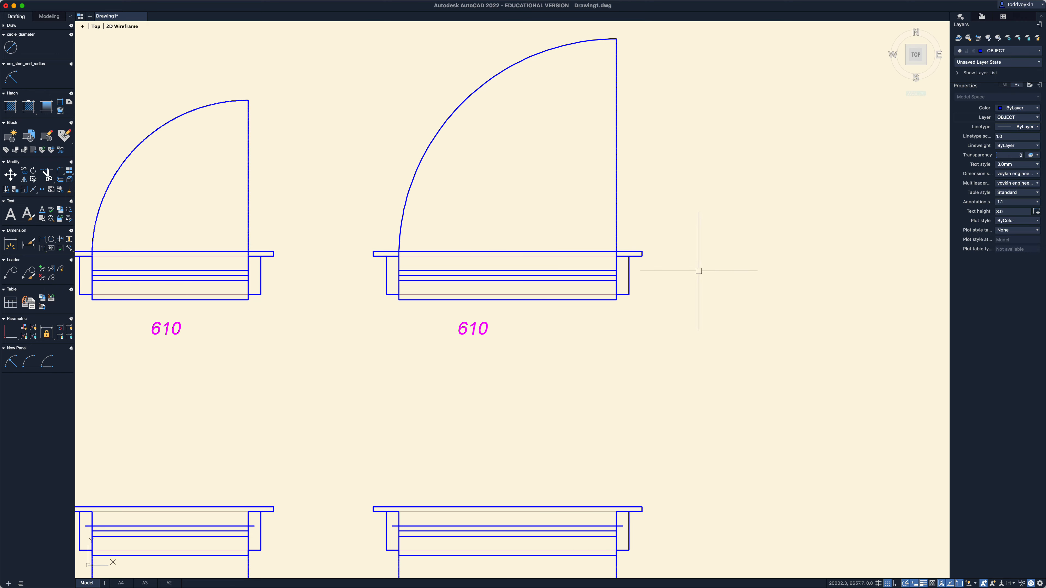
{"action": "scroll", "coordinate": [705, 281], "scroll_direction": "down", "scroll_amount": 4}
{"action": "middle_click_drag", "start_coordinate": [717, 301], "coordinate": [677, 206]}
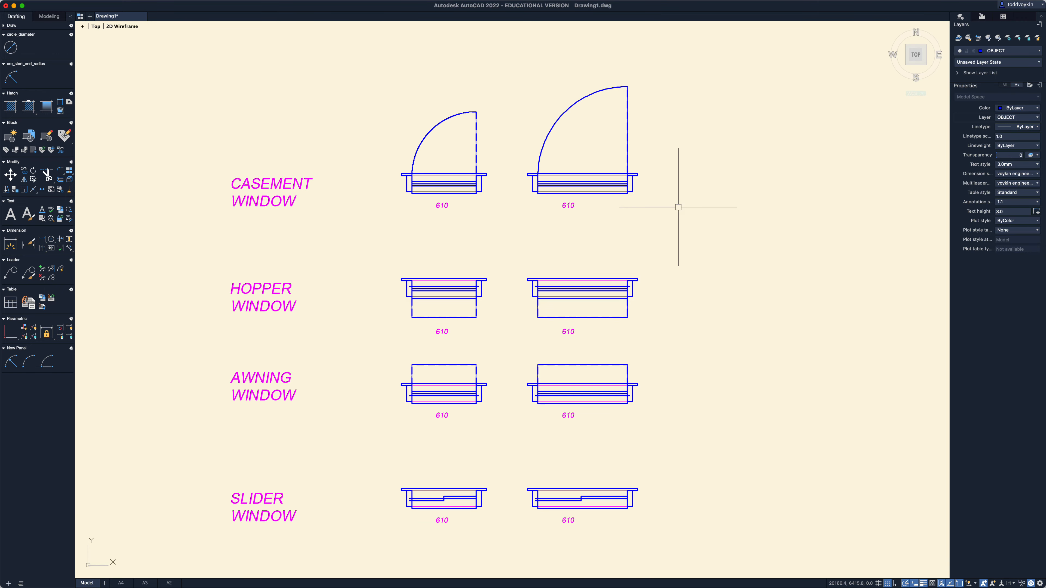
Examine the six wider fixed windows and the six wider single-hung windows with their mullions, selecting each group in turn.
{"action": "scroll", "coordinate": [689, 227], "scroll_direction": "down", "scroll_amount": 2}
{"action": "scroll", "coordinate": [709, 285], "scroll_direction": "down", "scroll_amount": 1}
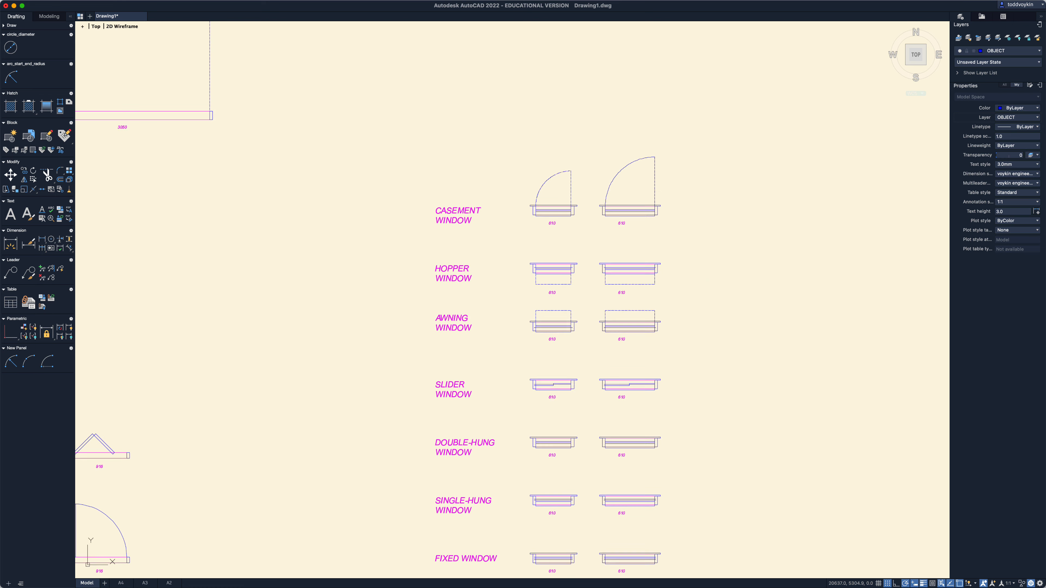
{"action": "middle_click_drag", "start_coordinate": [710, 290], "coordinate": [677, 231]}
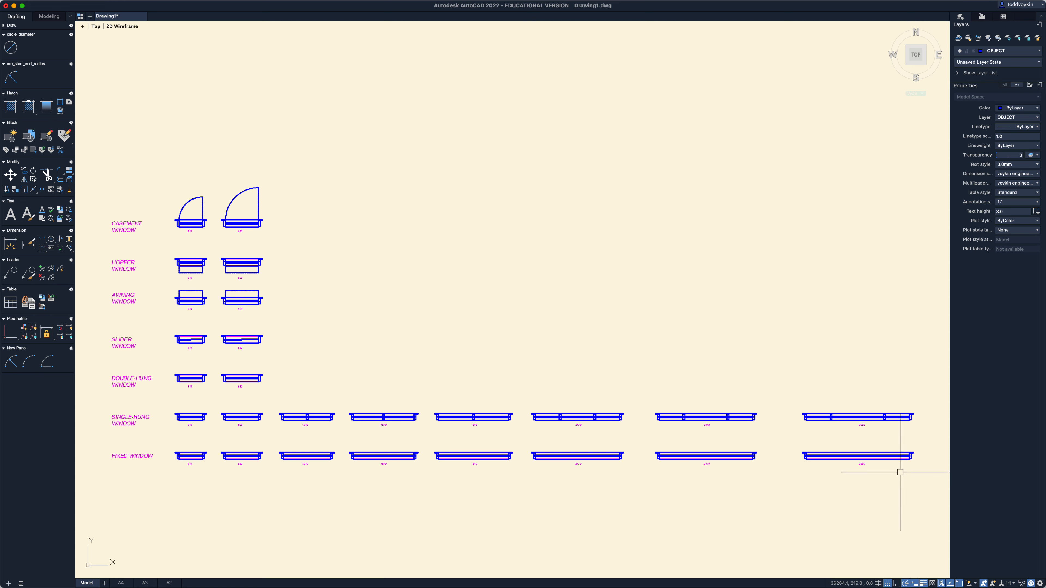
{"action": "left_click", "coordinate": [930, 490]}
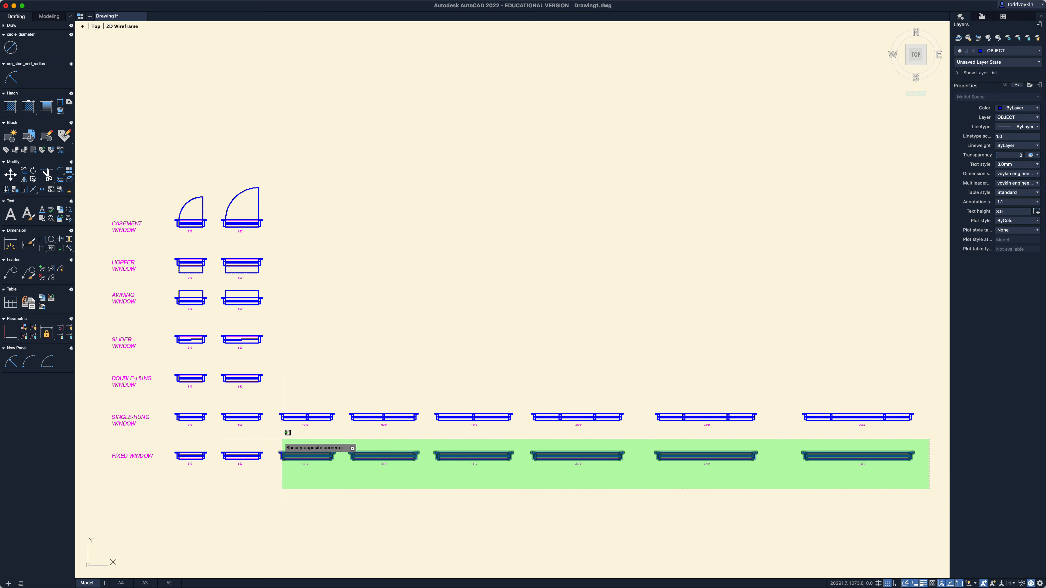
{"action": "left_click", "coordinate": [272, 440]}
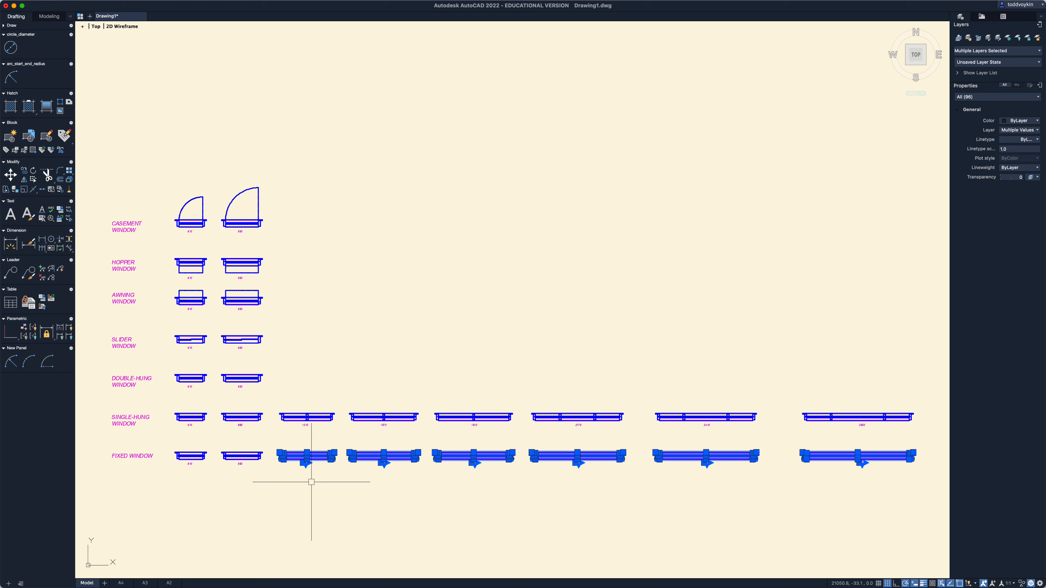
{"action": "key", "text": "Escape"}
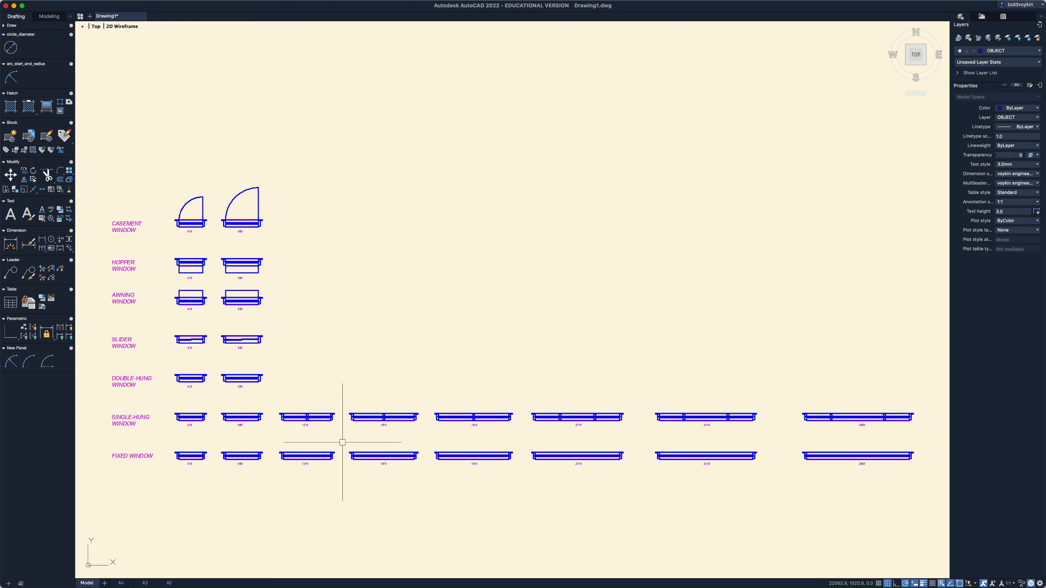
{"action": "left_click", "coordinate": [928, 437]}
{"action": "left_click", "coordinate": [273, 387]}
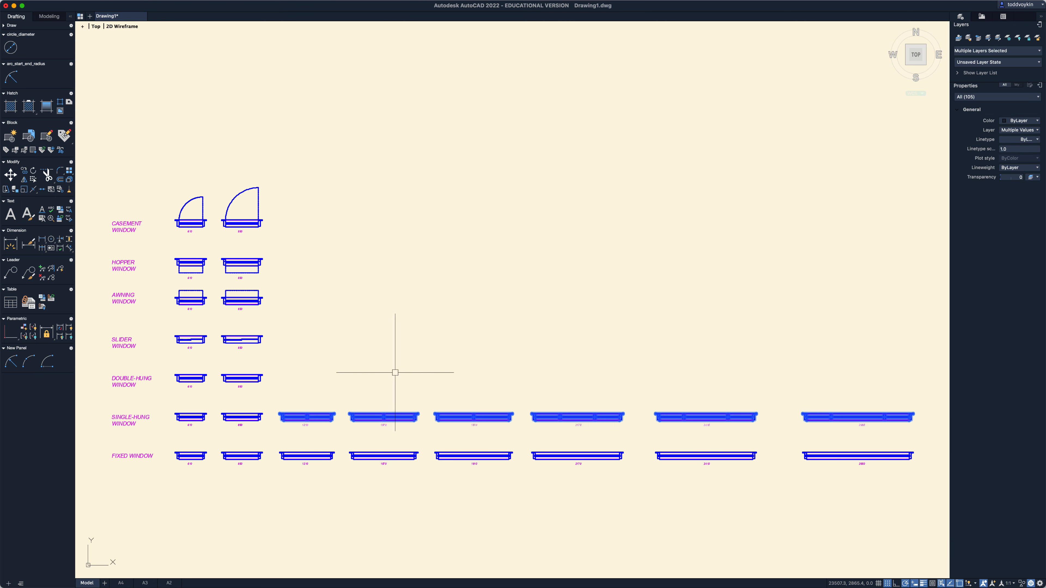
{"action": "key", "text": "Escape"}
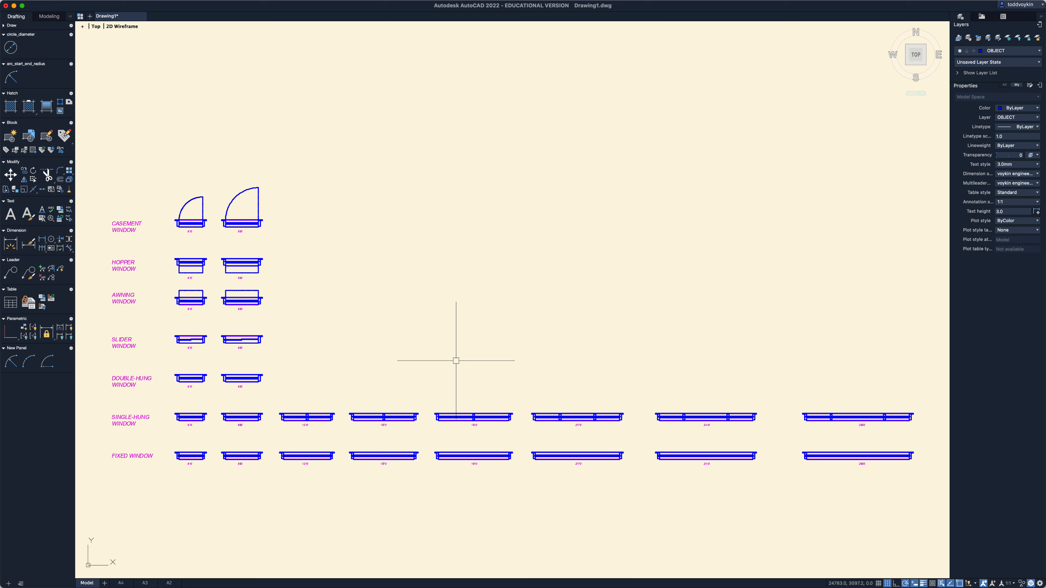
{"action": "scroll", "coordinate": [378, 426], "scroll_direction": "up", "scroll_amount": 3}
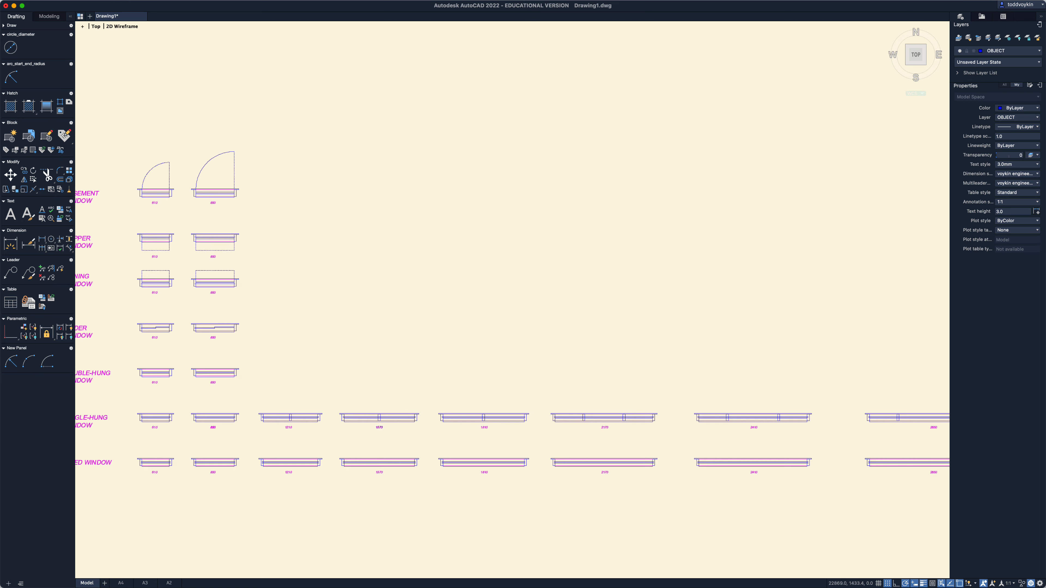
{"action": "middle_click_drag", "start_coordinate": [379, 428], "coordinate": [391, 414]}
{"action": "scroll", "coordinate": [519, 434], "scroll_direction": "up", "scroll_amount": 2}
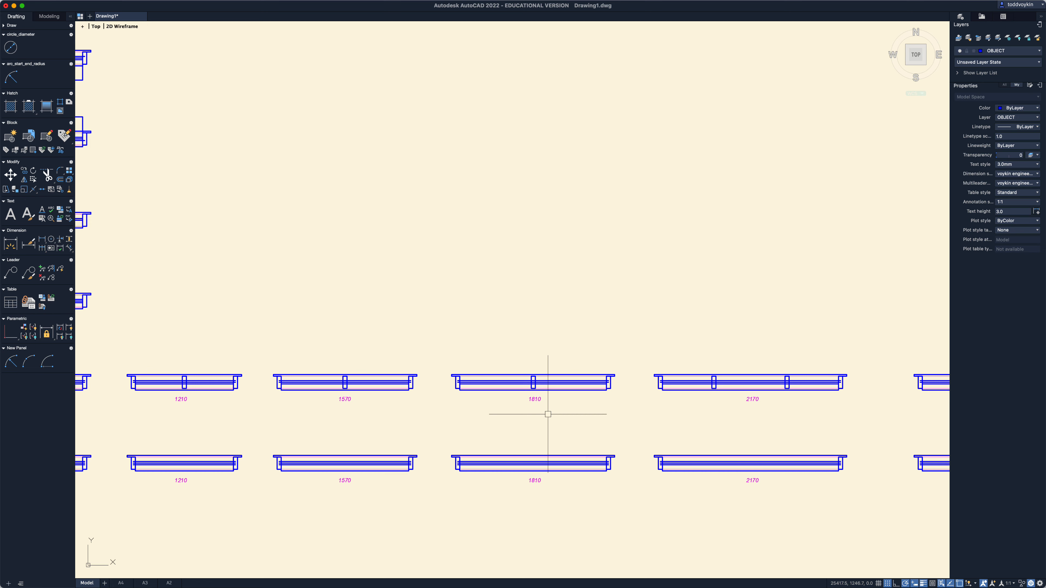
{"action": "scroll", "coordinate": [548, 414], "scroll_direction": "down", "scroll_amount": 2}
{"action": "scroll", "coordinate": [506, 416], "scroll_direction": "down", "scroll_amount": 2}
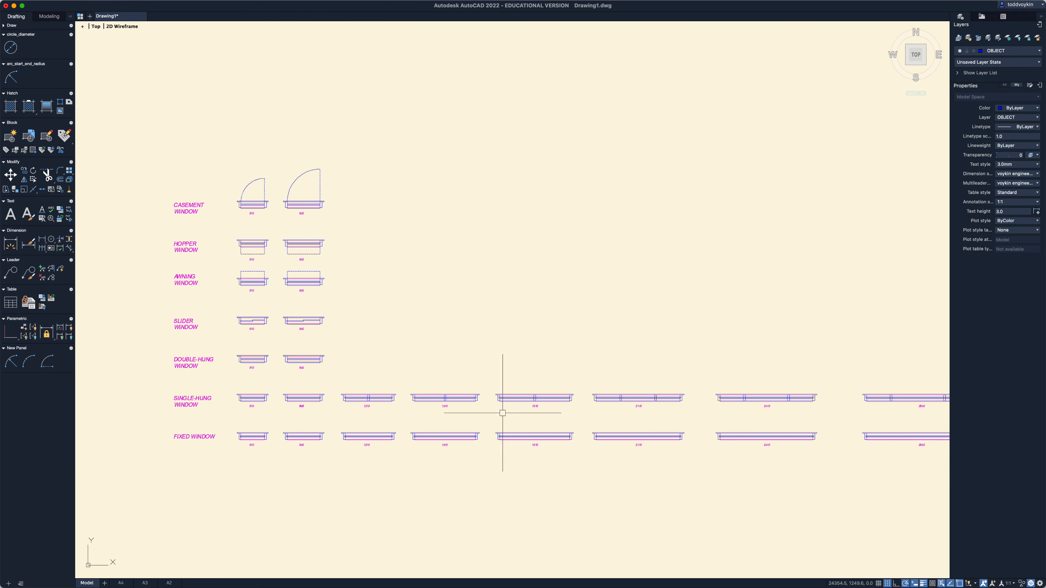
Copy the six wider fixed windows, from 1210 upward in size, 2000 units straight up into the double-hung row.
{"action": "mouse_move", "coordinate": [412, 398]}
{"action": "middle_mouse_down"}
{"action": "mouse_move", "coordinate": [425, 379]}
{"action": "mouse_move", "coordinate": [373, 362]}
{"action": "middle_mouse_up"}
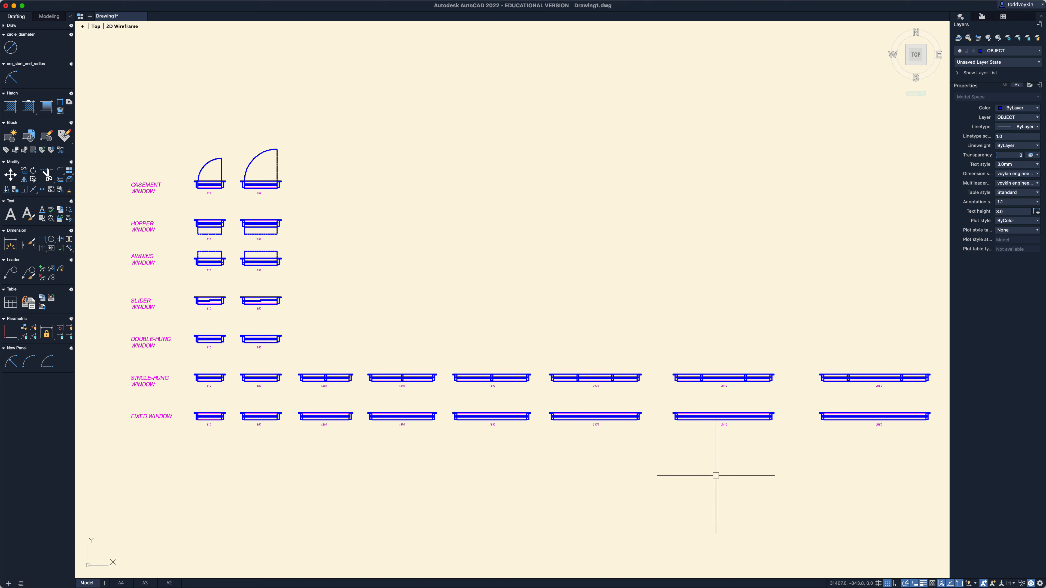
{"action": "right_click", "coordinate": [940, 445]}
{"action": "left_click", "coordinate": [941, 445]}
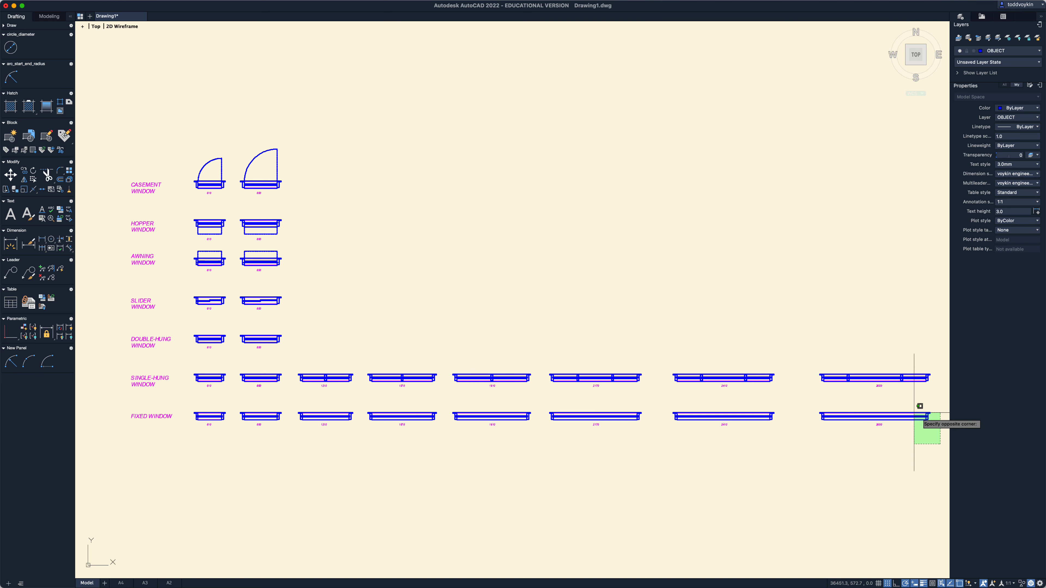
{"action": "left_click", "coordinate": [291, 402]}
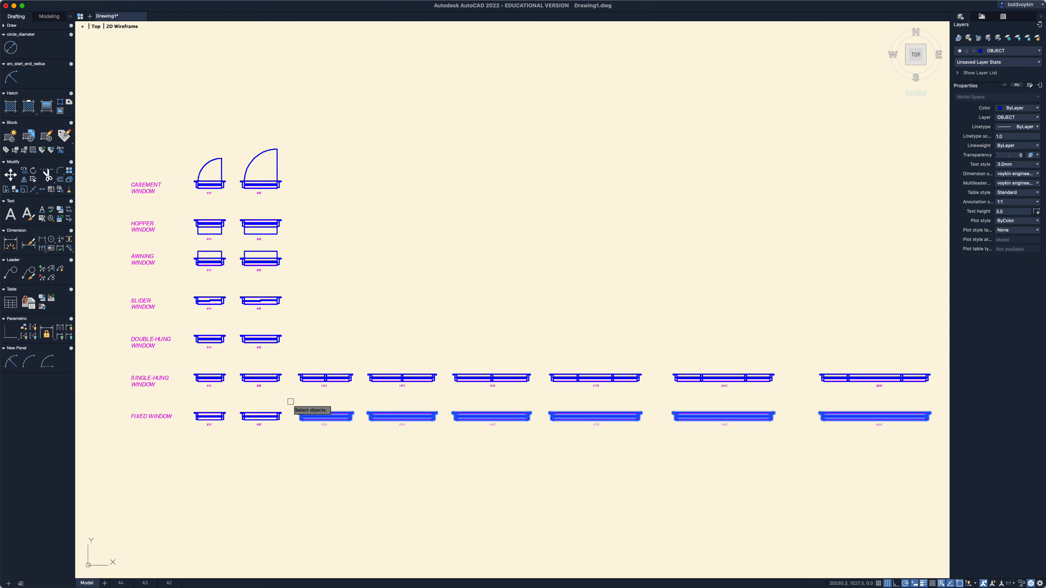
{"action": "key", "text": "Return"}
{"action": "left_click", "coordinate": [329, 469]}
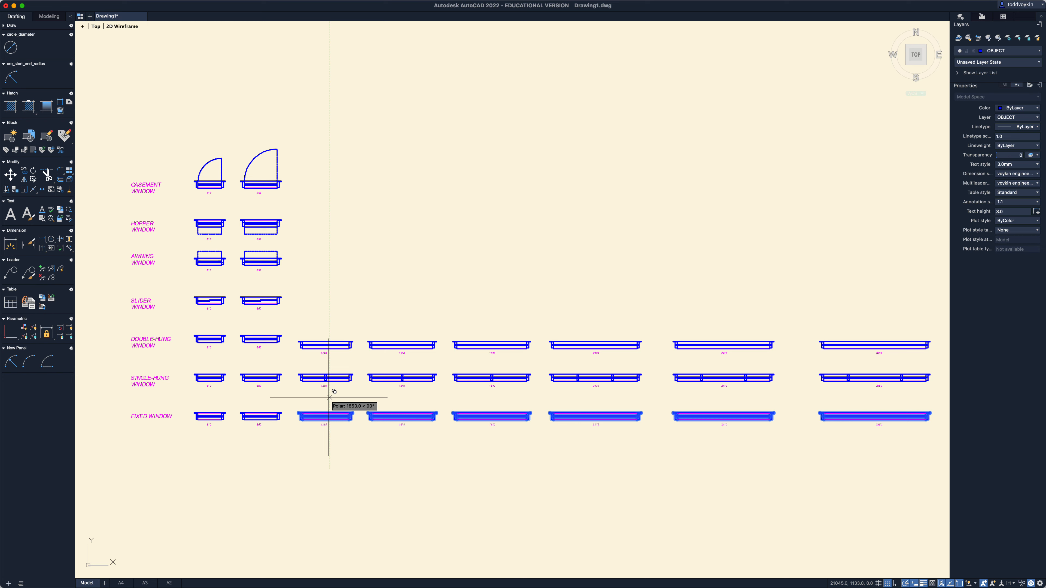
{"action": "type", "text": "2000"}
{"action": "key", "text": "Return"}
{"action": "key", "text": "Escape"}
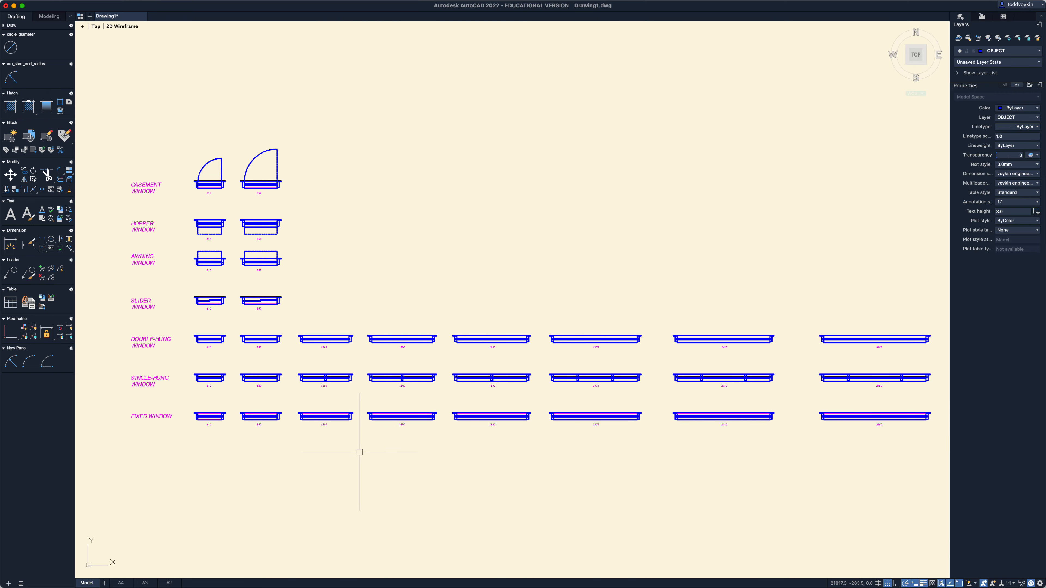
Copy the 1210 double-hung window's left jamb from its lower-edge midpoint to the midpoint of the window's lower wall line as a centre mullion.
{"action": "scroll", "coordinate": [327, 355], "scroll_direction": "up", "scroll_amount": 2}
{"action": "scroll", "coordinate": [326, 355], "scroll_direction": "up", "scroll_amount": 1}
{"action": "middle_click_drag", "start_coordinate": [327, 351], "coordinate": [380, 370]}
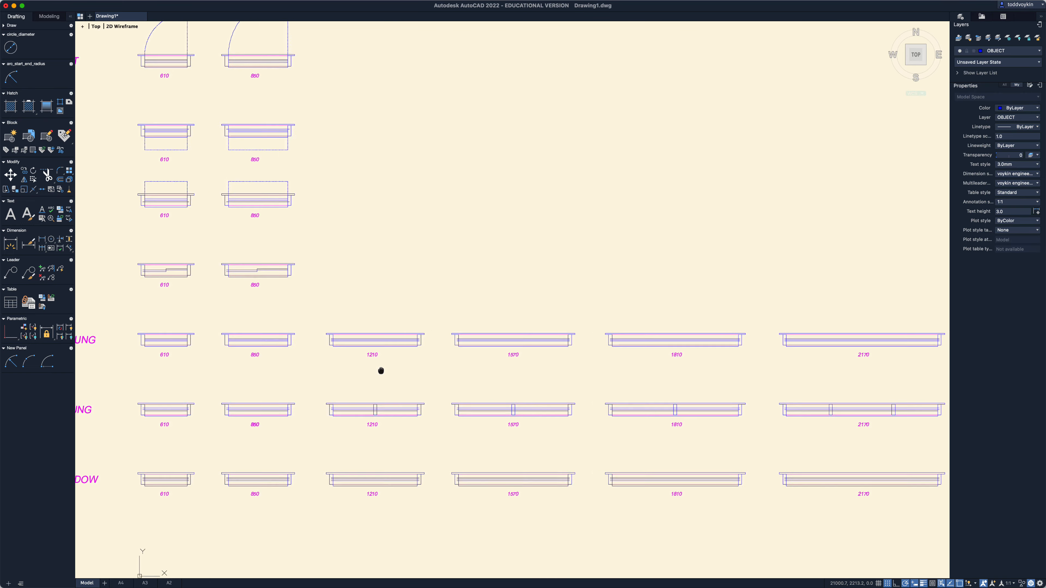
{"action": "scroll", "coordinate": [402, 356], "scroll_direction": "up", "scroll_amount": 3}
{"action": "scroll", "coordinate": [402, 387], "scroll_direction": "up", "scroll_amount": 1}
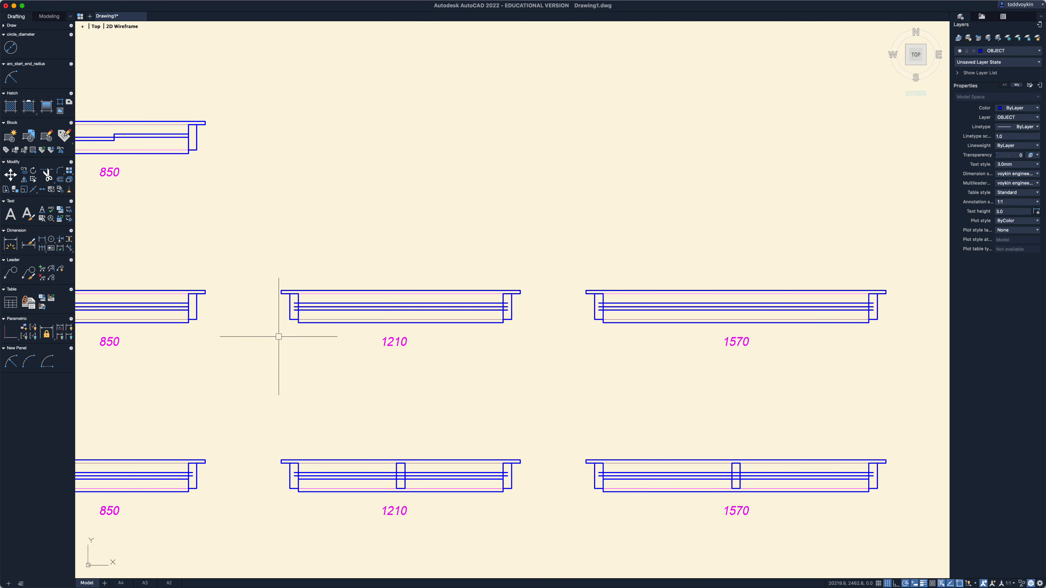
{"action": "scroll", "coordinate": [283, 332], "scroll_direction": "up", "scroll_amount": 1}
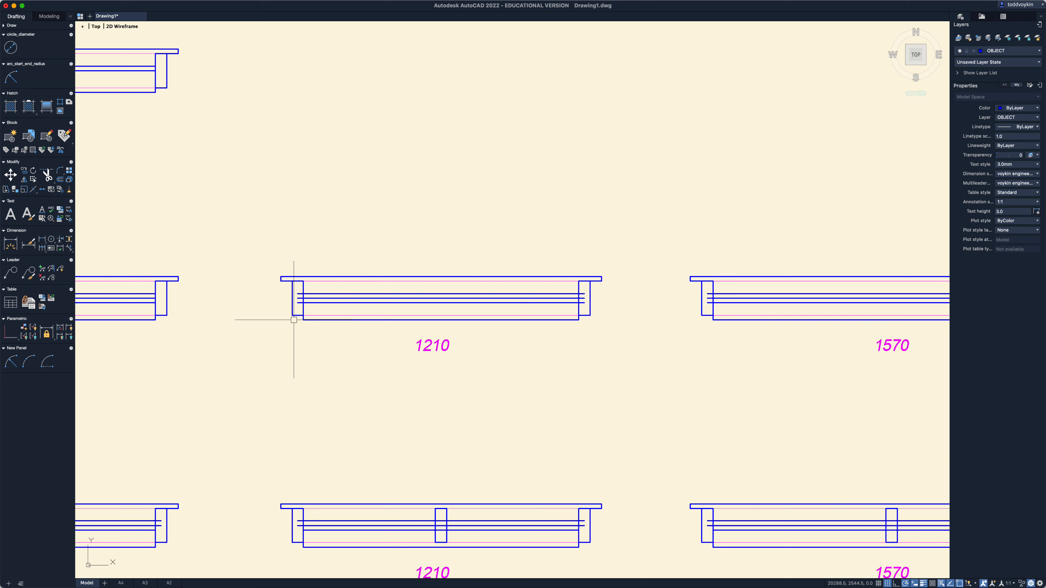
{"action": "type", "text": "co"}
{"action": "key", "text": "Return"}
{"action": "left_click", "coordinate": [295, 316]}
{"action": "key", "text": "Return"}
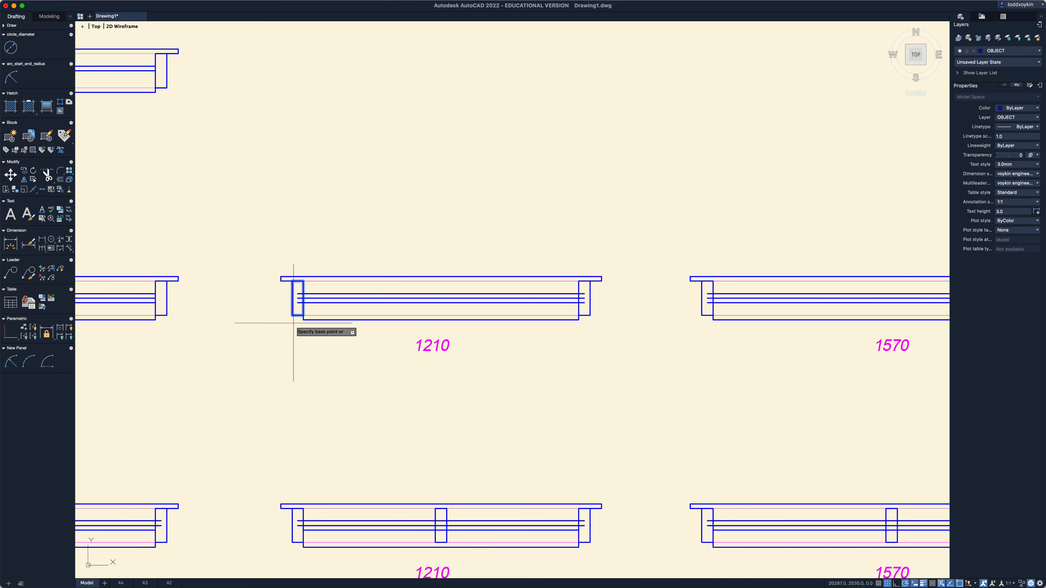
{"action": "left_click", "coordinate": [297, 316]}
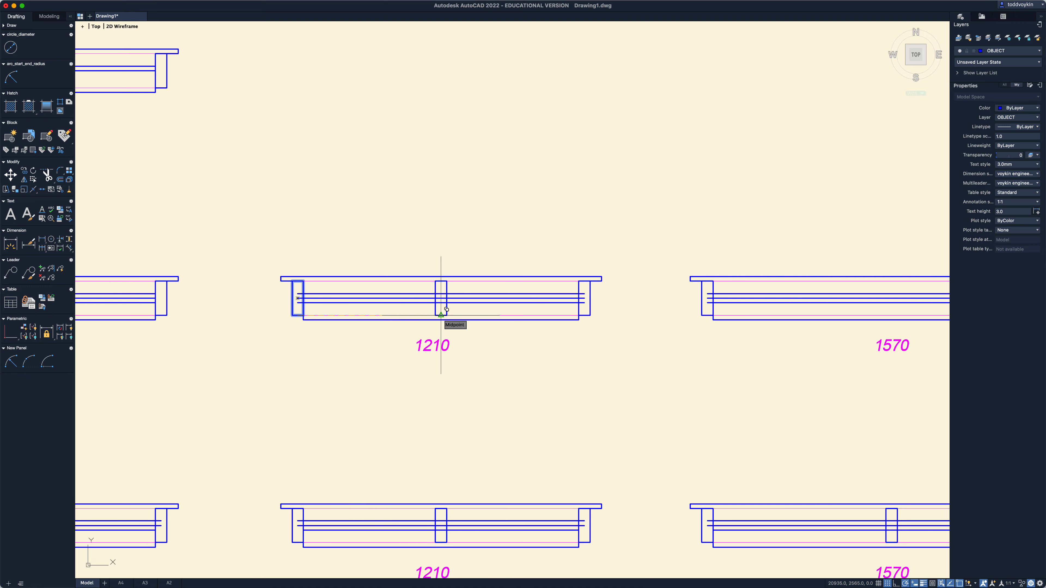
{"action": "left_click", "coordinate": [441, 316]}
{"action": "key", "text": "Escape"}
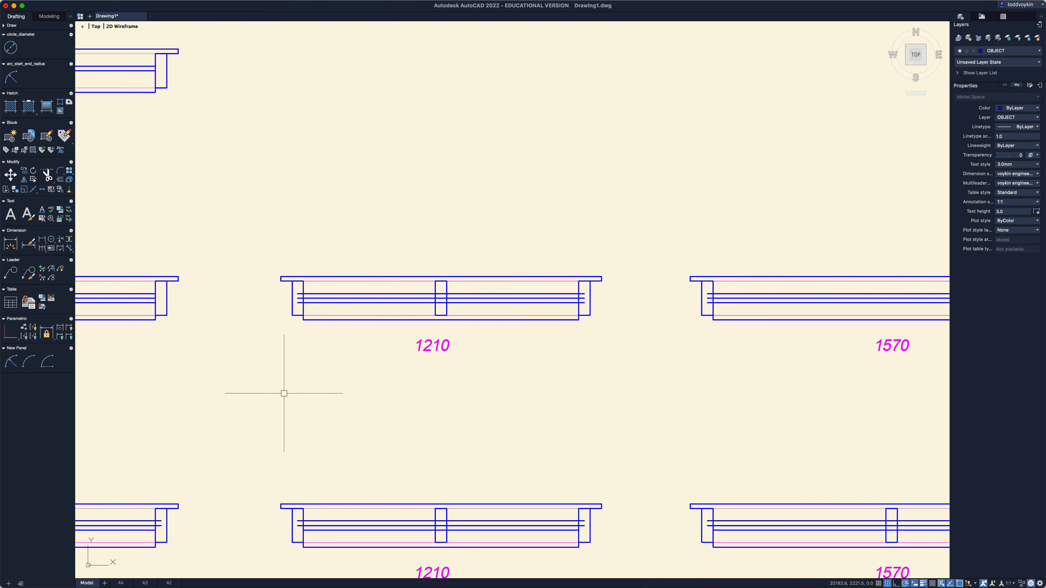
Shorten the left ends of the 1210 double-hung window's three sash lines to the left jamb's inner face.
{"action": "scroll", "coordinate": [284, 390], "scroll_direction": "down", "scroll_amount": 3}
{"action": "middle_click_drag", "start_coordinate": [284, 390], "coordinate": [512, 393]}
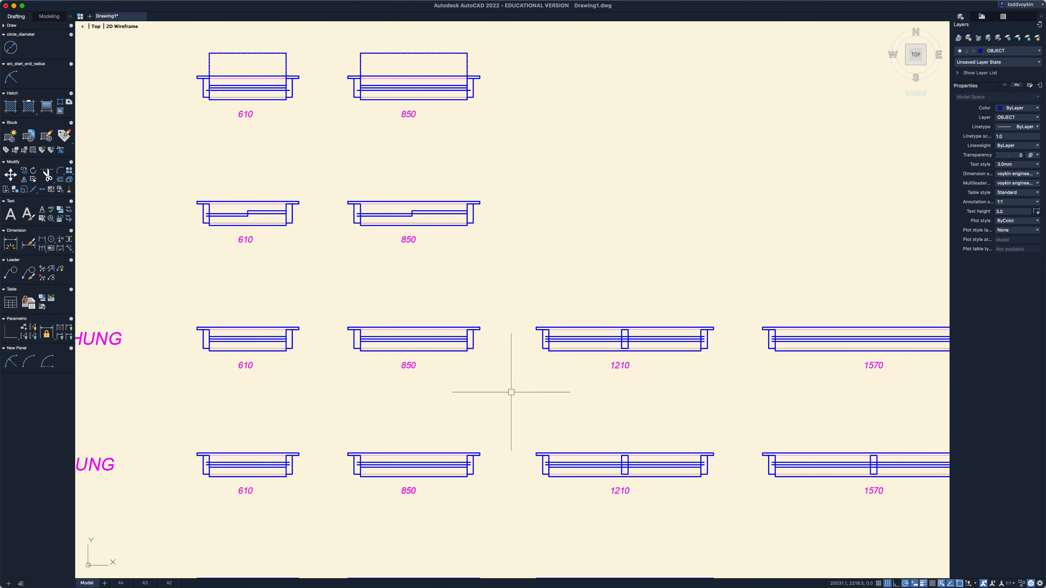
{"action": "scroll", "coordinate": [509, 390], "scroll_direction": "up", "scroll_amount": 6}
{"action": "scroll", "coordinate": [508, 356], "scroll_direction": "up", "scroll_amount": 5}
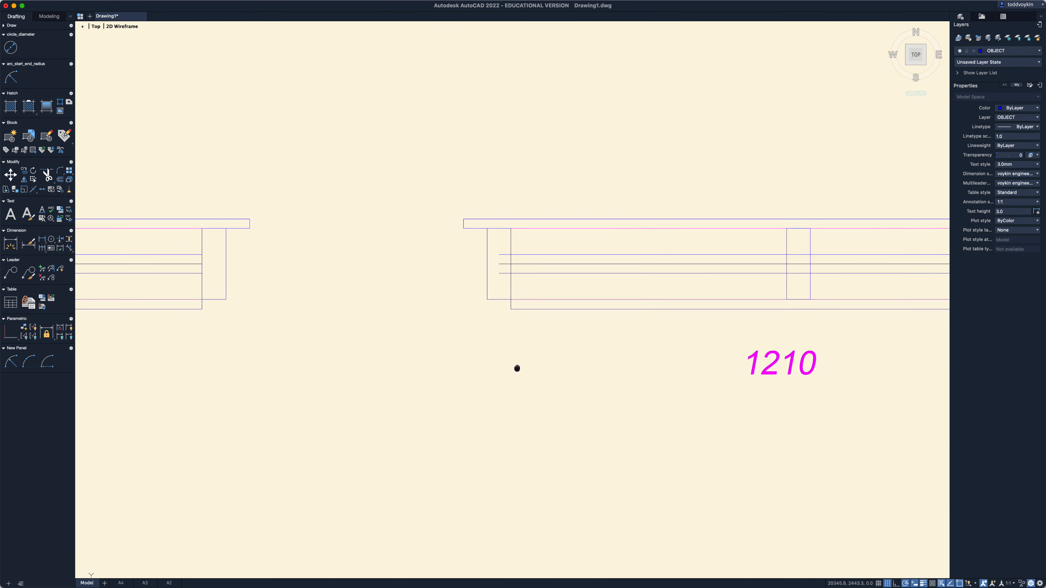
{"action": "left_click", "coordinate": [633, 330]}
{"action": "left_click", "coordinate": [602, 295]}
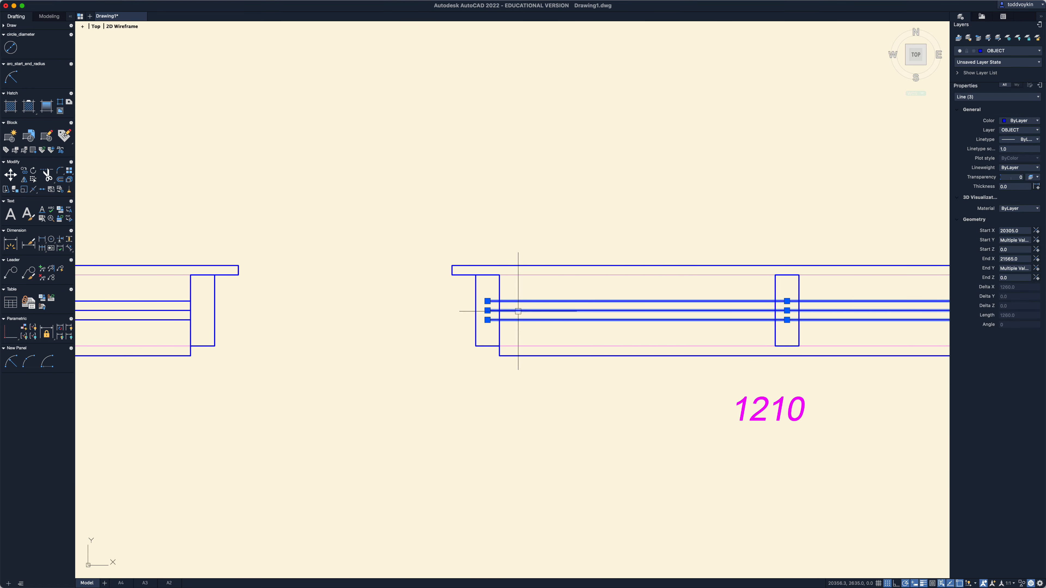
{"action": "left_click", "coordinate": [487, 320]}
{"action": "left_click", "coordinate": [499, 320]}
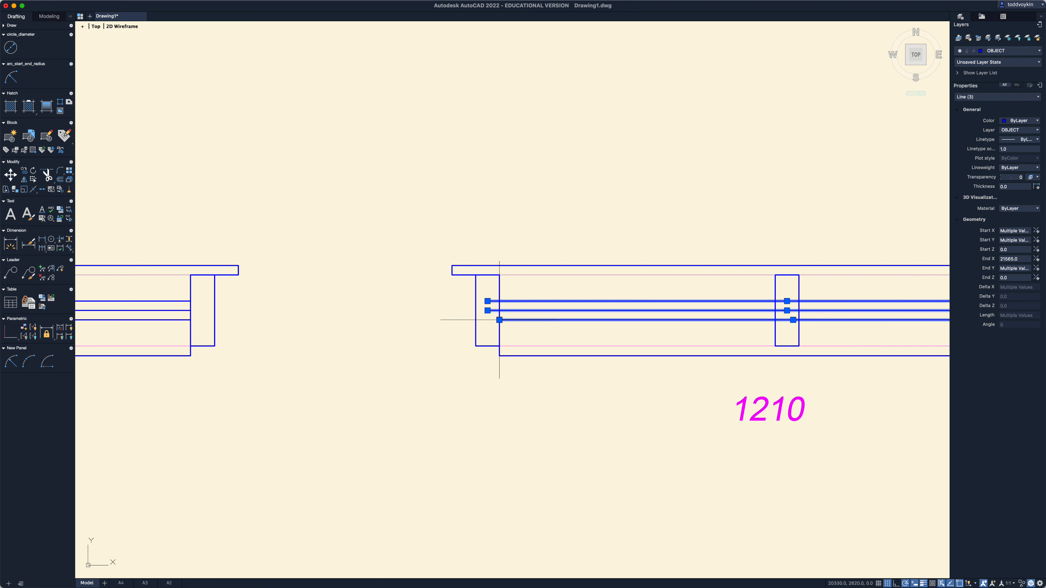
{"action": "left_click", "coordinate": [487, 310]}
{"action": "left_click", "coordinate": [499, 310]}
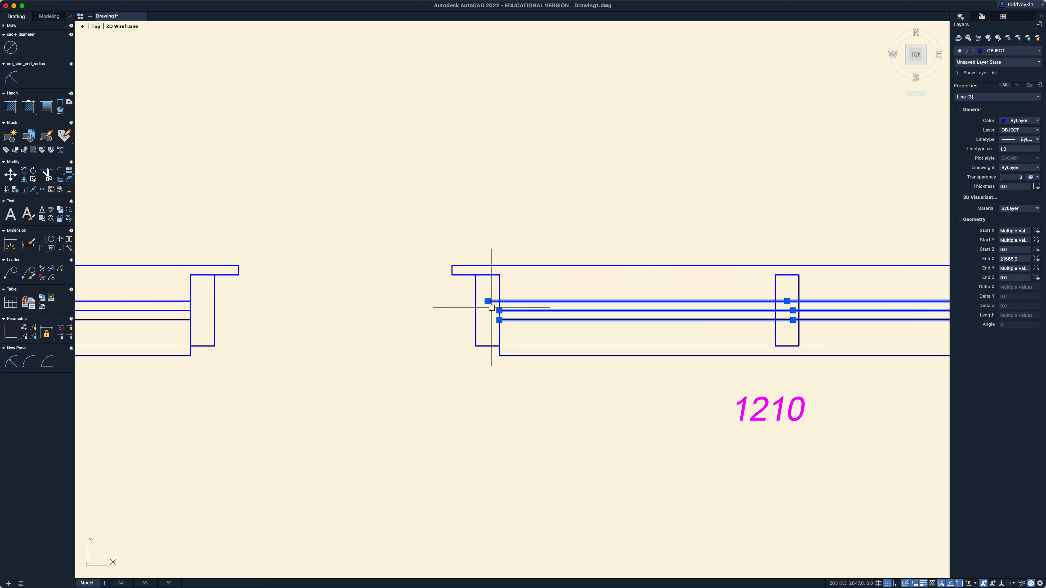
{"action": "left_click", "coordinate": [487, 301]}
{"action": "left_click", "coordinate": [500, 301]}
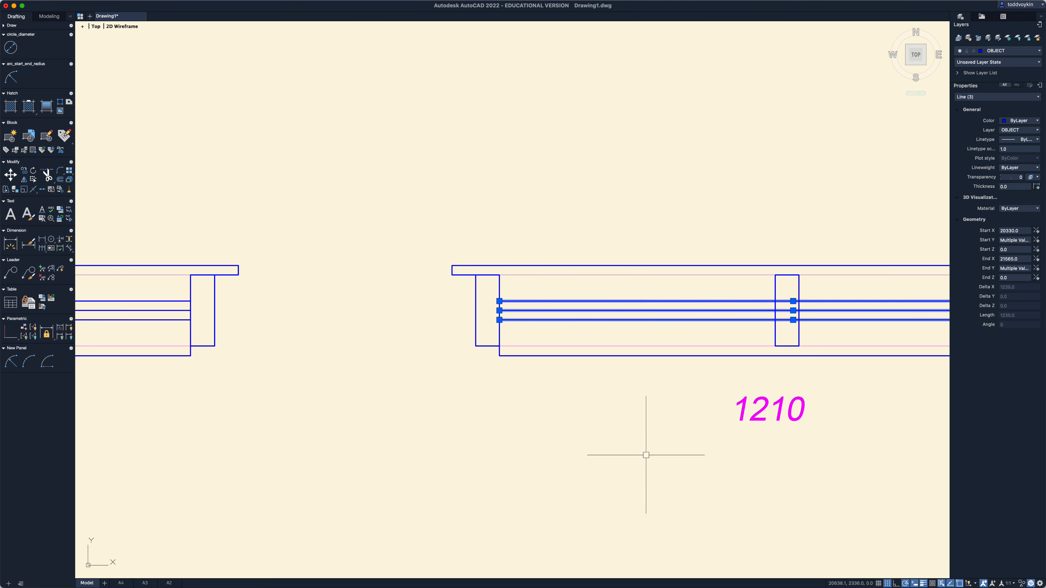
Shorten the right ends of the 1210 double-hung window's three sash lines to the right jamb's inner face.
{"action": "scroll", "coordinate": [647, 455], "scroll_direction": "down", "scroll_amount": 3}
{"action": "middle_click_drag", "start_coordinate": [764, 444], "coordinate": [513, 402]}
{"action": "scroll", "coordinate": [634, 365], "scroll_direction": "up", "scroll_amount": 2}
{"action": "scroll", "coordinate": [634, 365], "scroll_direction": "up", "scroll_amount": 1}
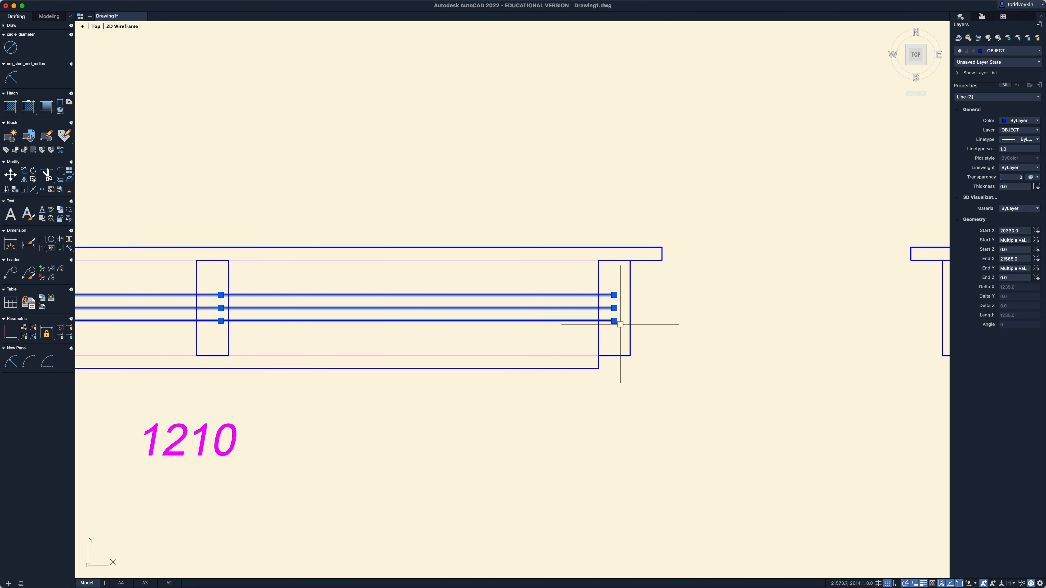
{"action": "left_click", "coordinate": [614, 321]}
{"action": "left_click", "coordinate": [601, 321]}
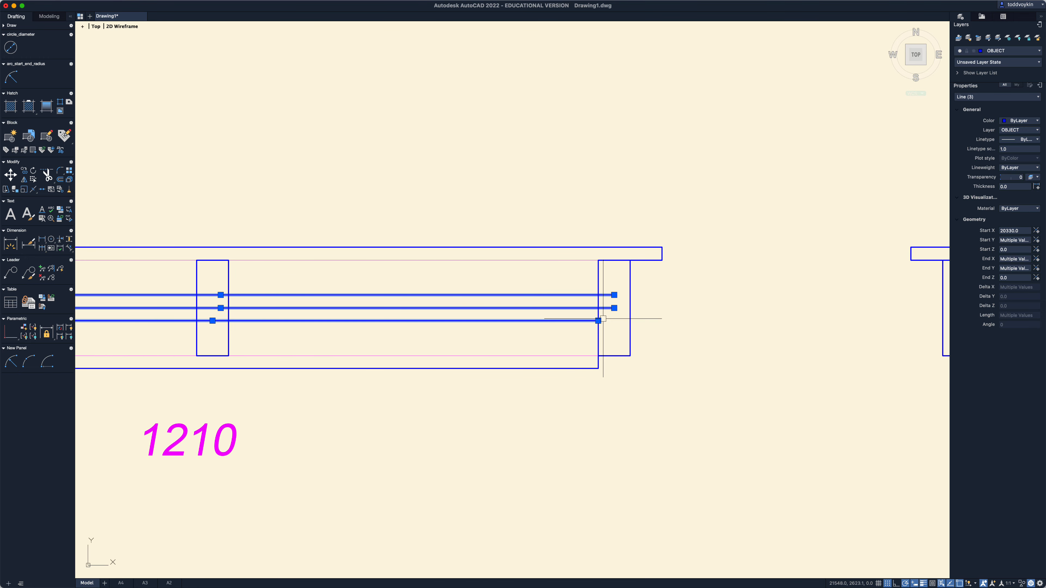
{"action": "left_click", "coordinate": [614, 308]}
{"action": "left_click", "coordinate": [601, 308]}
{"action": "left_click", "coordinate": [614, 295]}
{"action": "left_click", "coordinate": [604, 295]}
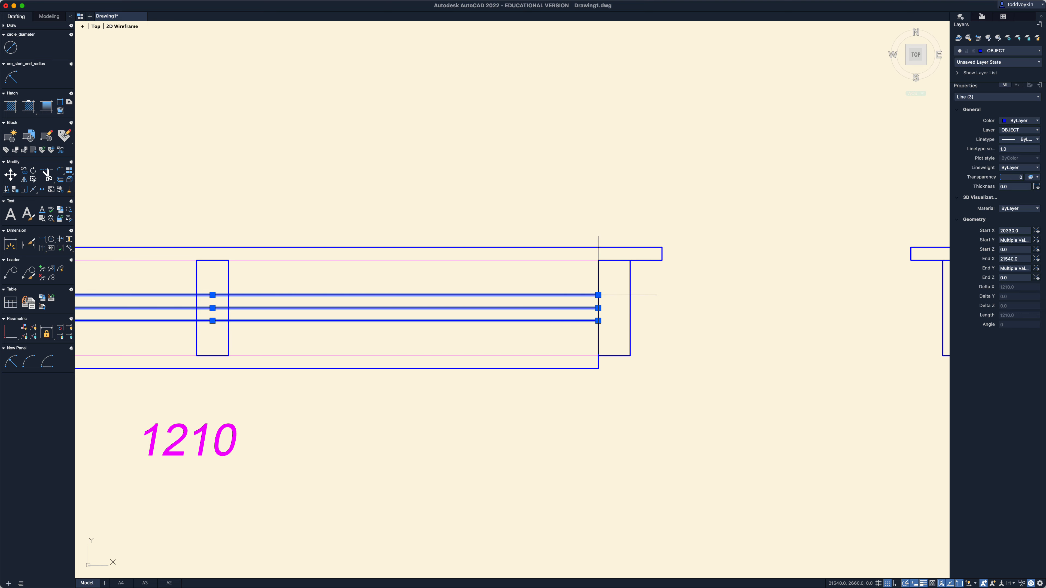
{"action": "scroll", "coordinate": [659, 381], "scroll_direction": "down", "scroll_amount": 3}
{"action": "scroll", "coordinate": [722, 425], "scroll_direction": "down", "scroll_amount": 1}
{"action": "middle_click_drag", "start_coordinate": [722, 425], "coordinate": [613, 442]}
{"action": "key", "text": "Escape"}
{"action": "mouse_move", "coordinate": [771, 451]}
{"action": "middle_mouse_down"}
{"action": "mouse_move", "coordinate": [735, 460]}
{"action": "mouse_move", "coordinate": [468, 453]}
{"action": "mouse_move", "coordinate": [803, 430]}
{"action": "middle_mouse_up"}
{"action": "scroll", "coordinate": [472, 448], "scroll_direction": "down", "scroll_amount": 4}
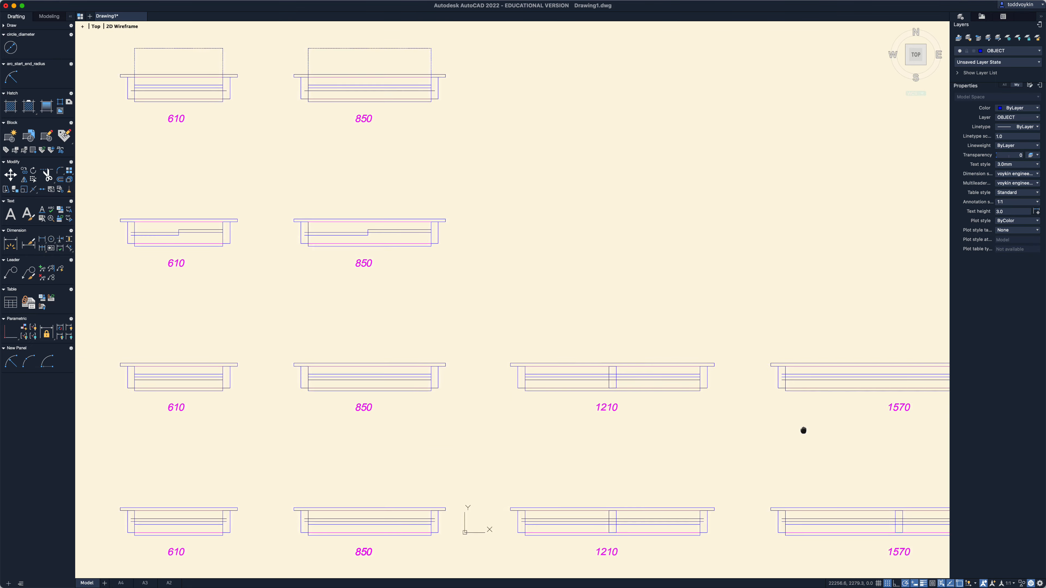
{"action": "middle_click_drag", "start_coordinate": [524, 462], "coordinate": [585, 452]}
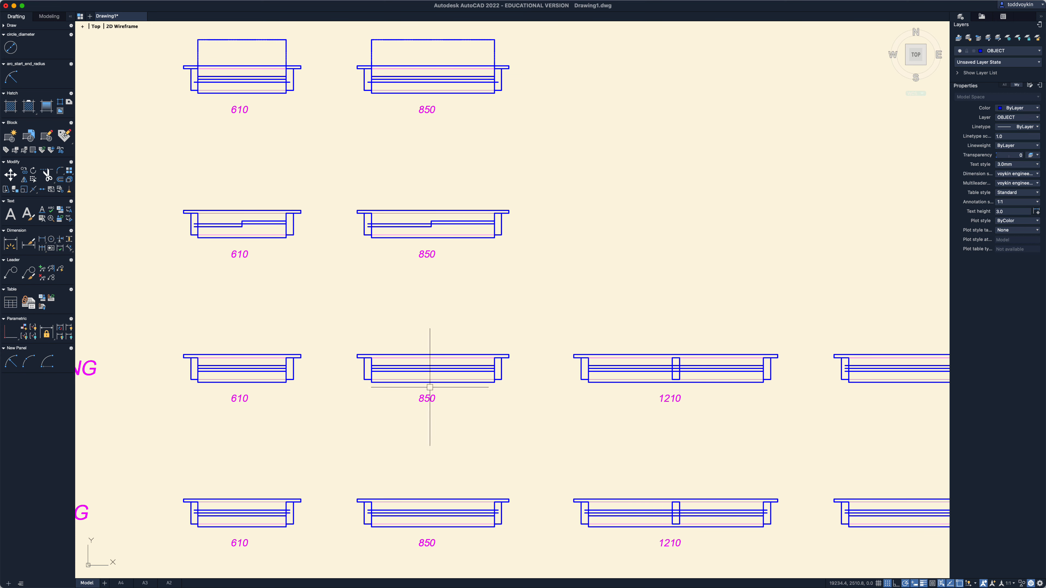
{"action": "middle_click_drag", "start_coordinate": [443, 402], "coordinate": [431, 407]}
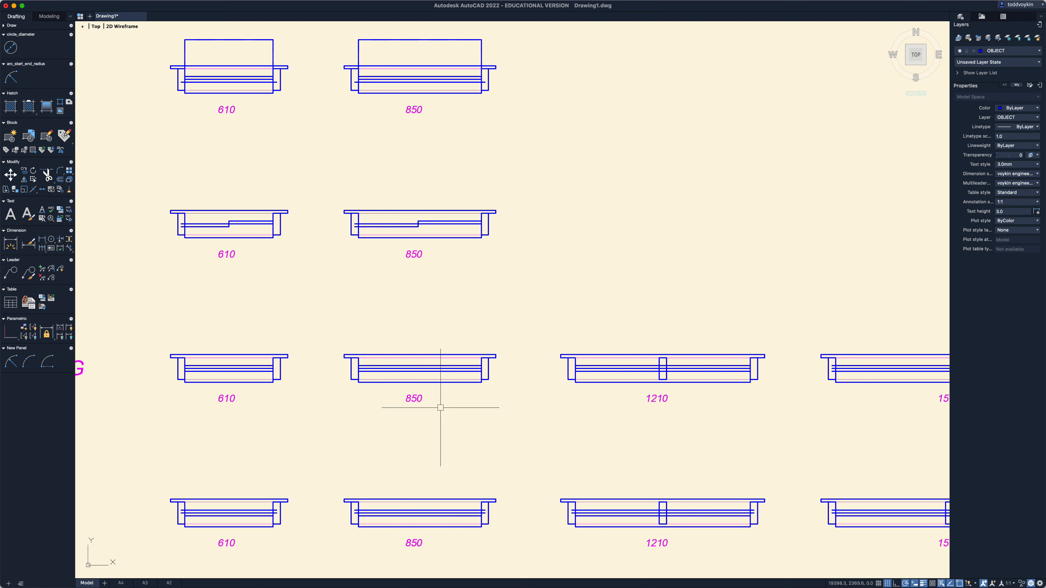
{"action": "scroll", "coordinate": [462, 418], "scroll_direction": "down", "scroll_amount": 1}
{"action": "middle_click_drag", "start_coordinate": [463, 417], "coordinate": [376, 402]}
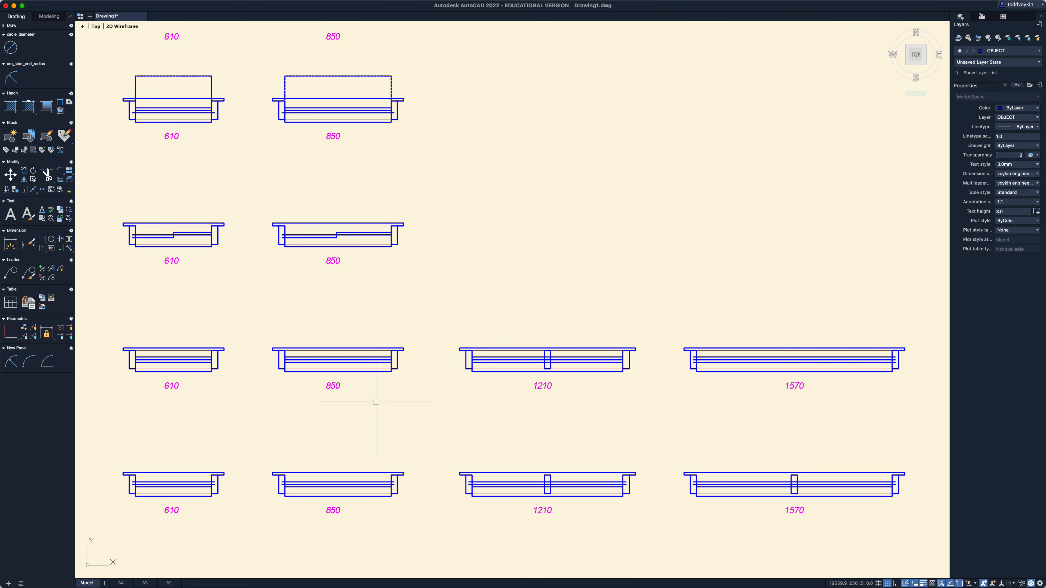
Copy the 1570 double-hung window's left jamb to the middle of the window's lower wall line as a centre mullion.
{"action": "middle_click_drag", "start_coordinate": [738, 436], "coordinate": [677, 444]}
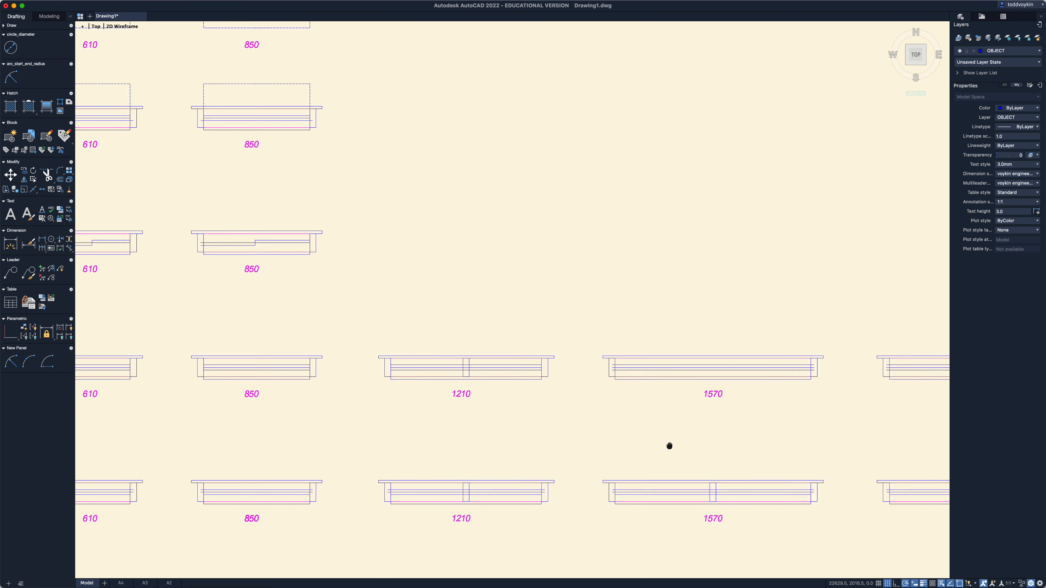
{"action": "scroll", "coordinate": [667, 433], "scroll_direction": "up", "scroll_amount": 2}
{"action": "type", "text": "co"}
{"action": "key", "text": "Return"}
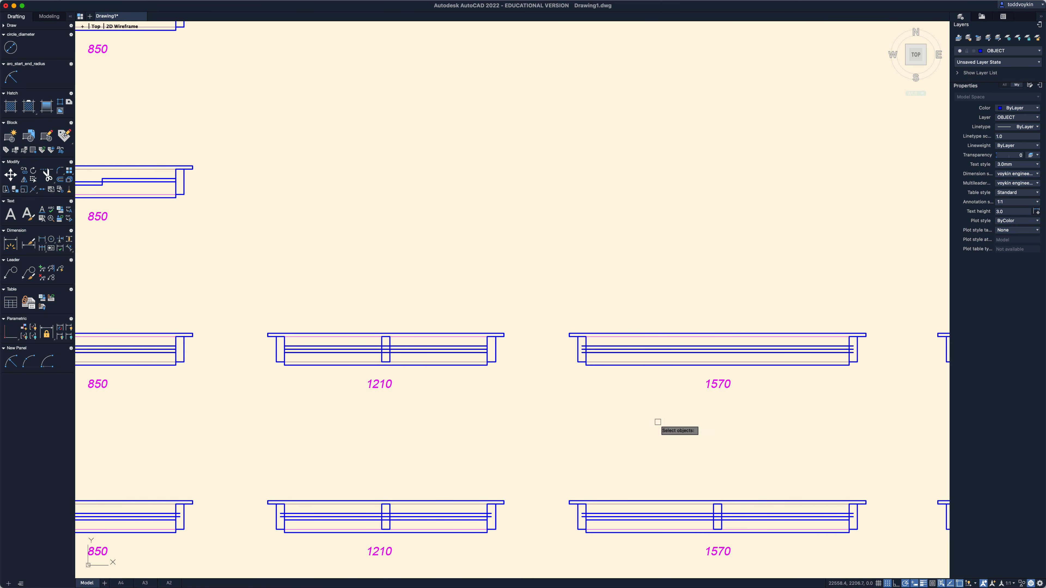
{"action": "left_click", "coordinate": [580, 363]}
{"action": "key", "text": "Return"}
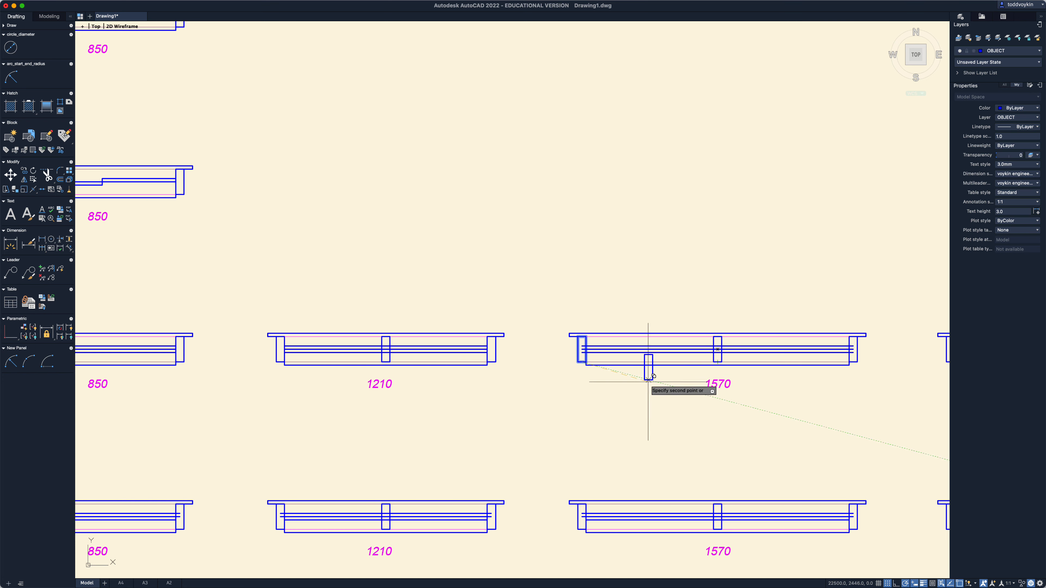
{"action": "key", "text": "Escape"}
Pull the left ends of the 1570 double-hung window's three sash lines back to the left jamb's inner face.
{"action": "scroll", "coordinate": [601, 392], "scroll_direction": "up", "scroll_amount": 4}
{"action": "scroll", "coordinate": [601, 388], "scroll_direction": "up", "scroll_amount": 1}
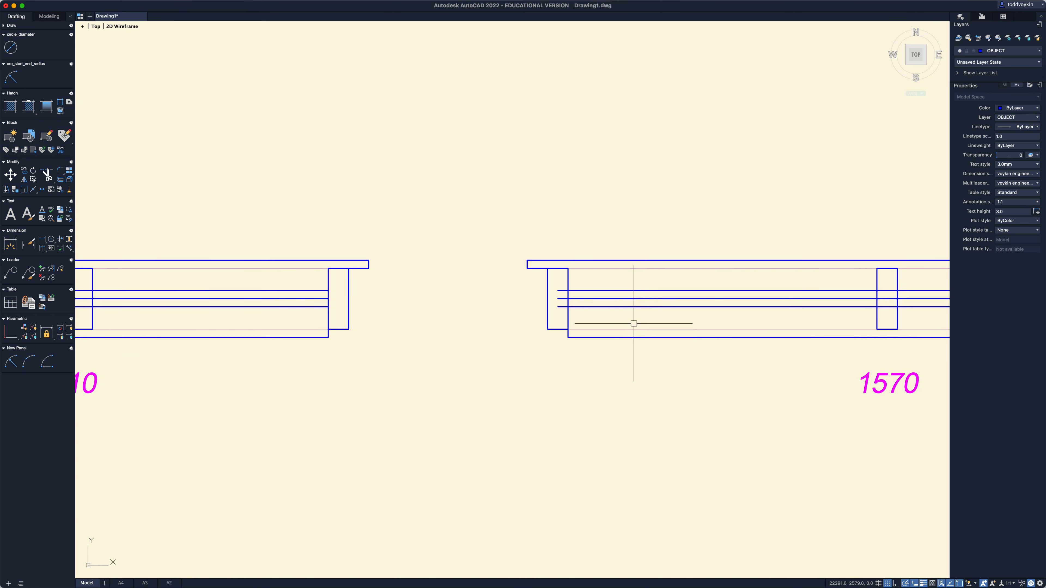
{"action": "left_click", "coordinate": [635, 325]}
{"action": "left_click", "coordinate": [613, 282]}
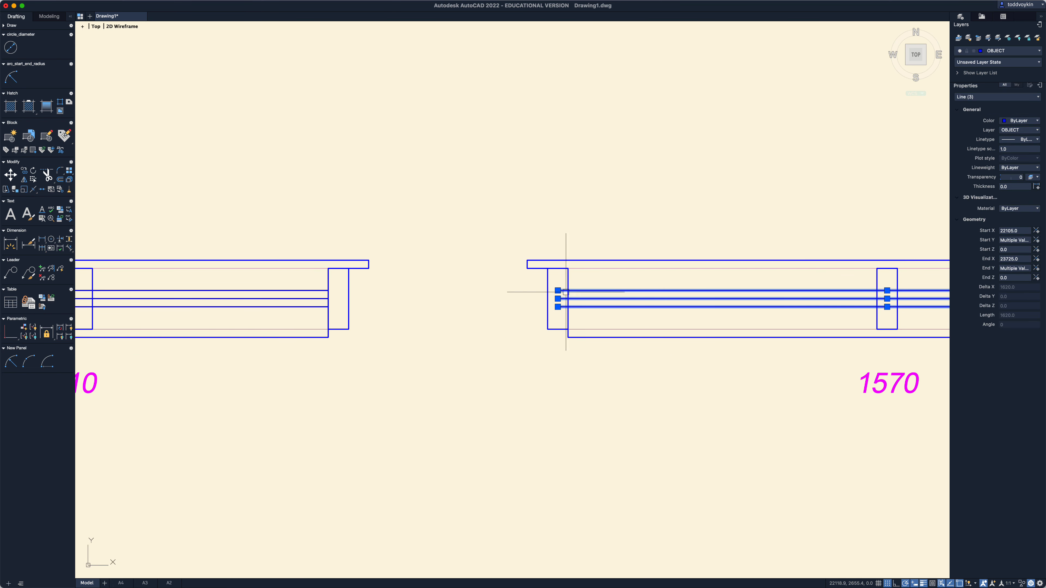
{"action": "left_click", "coordinate": [558, 306]}
{"action": "left_click", "coordinate": [560, 304]}
{"action": "left_click", "coordinate": [558, 298]}
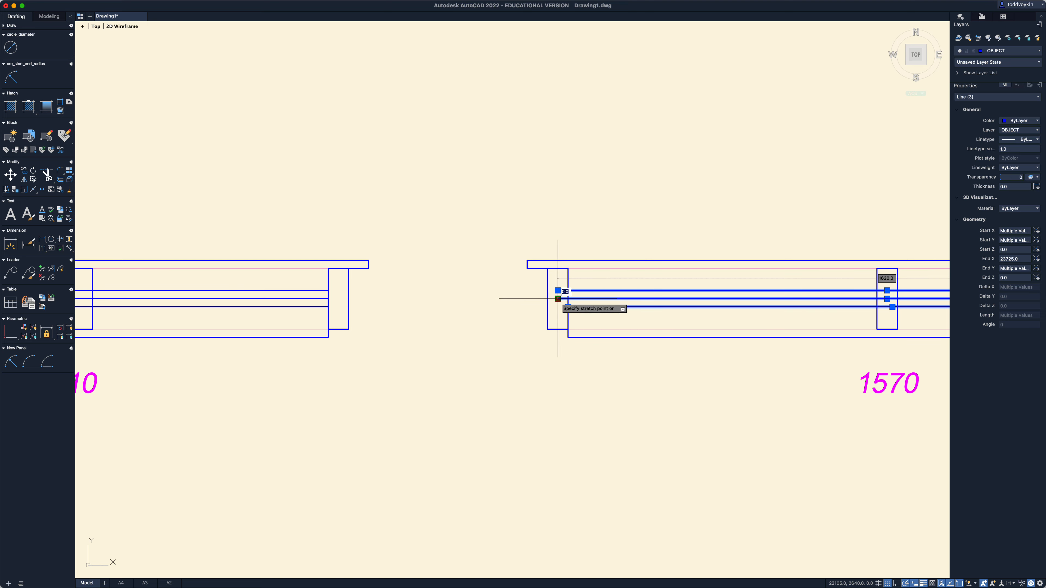
{"action": "left_click", "coordinate": [565, 300]}
{"action": "left_click", "coordinate": [558, 291]}
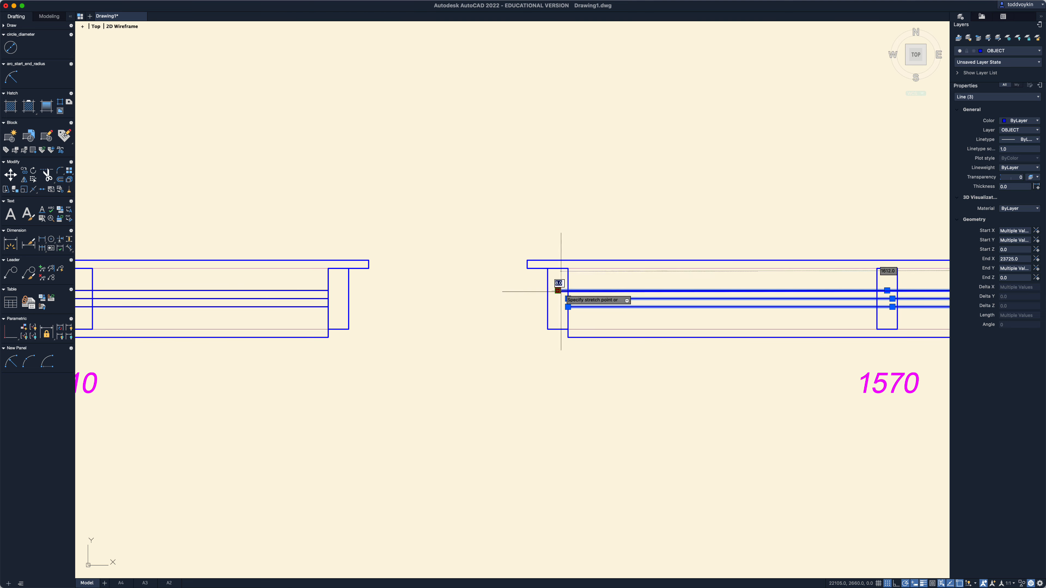
{"action": "left_click", "coordinate": [568, 291]}
Pull the right ends of the 1570 double-hung window's three sash lines back to the right jamb's inner face.
{"action": "scroll", "coordinate": [729, 393], "scroll_direction": "down", "scroll_amount": 1}
{"action": "scroll", "coordinate": [729, 394], "scroll_direction": "down", "scroll_amount": 2}
{"action": "scroll", "coordinate": [584, 362], "scroll_direction": "up", "scroll_amount": 5}
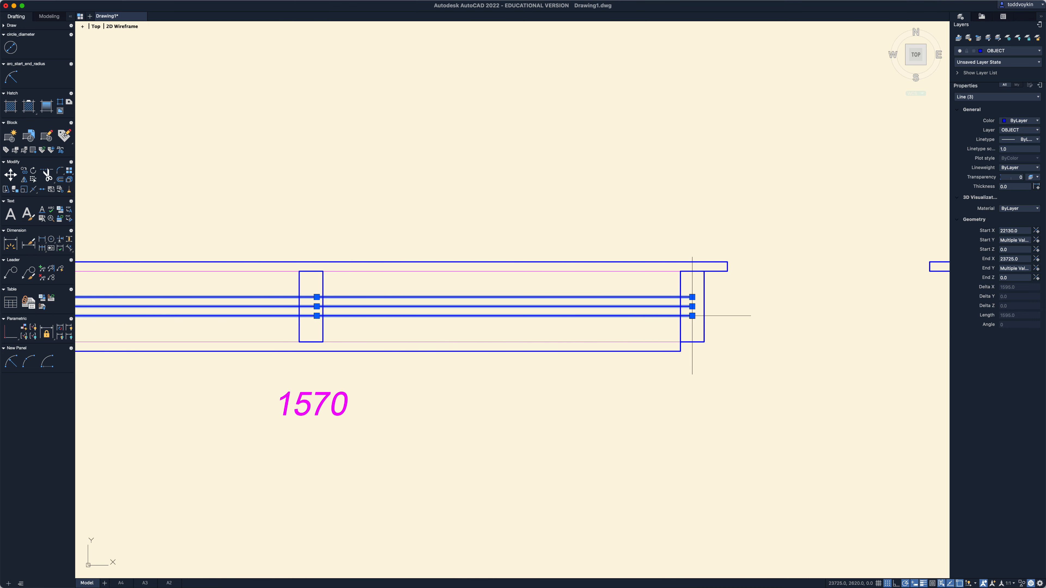
{"action": "left_click", "coordinate": [692, 315]}
{"action": "left_click", "coordinate": [685, 315]}
{"action": "left_click", "coordinate": [692, 306]}
{"action": "left_click", "coordinate": [689, 304]}
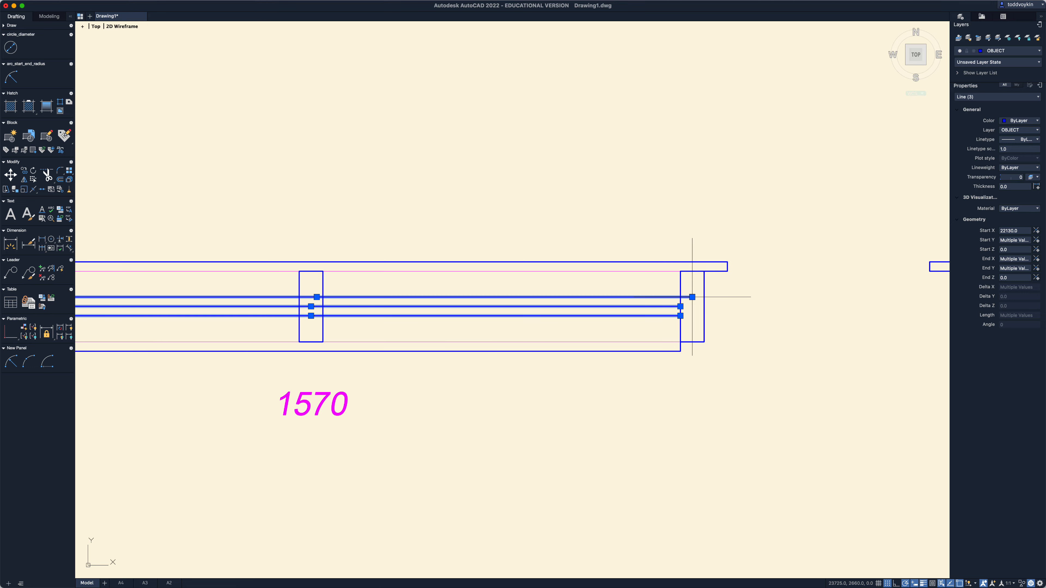
{"action": "left_click", "coordinate": [692, 298]}
{"action": "left_click", "coordinate": [684, 297]}
{"action": "key", "text": "Escape"}
{"action": "scroll", "coordinate": [782, 420], "scroll_direction": "down", "scroll_amount": 3}
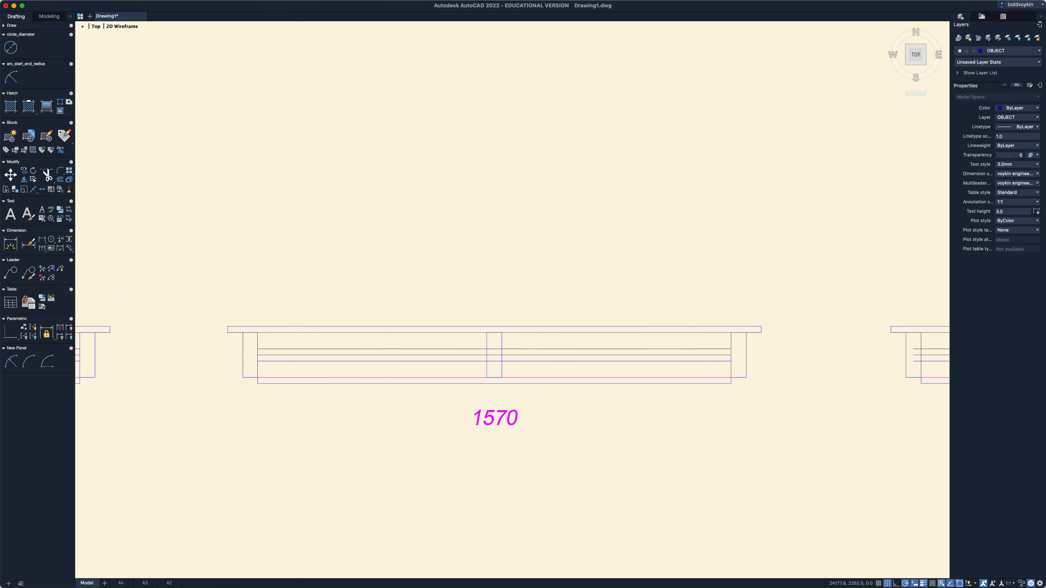
{"action": "middle_click_drag", "start_coordinate": [792, 465], "coordinate": [432, 427]}
{"action": "scroll", "coordinate": [546, 420], "scroll_direction": "down", "scroll_amount": 3}
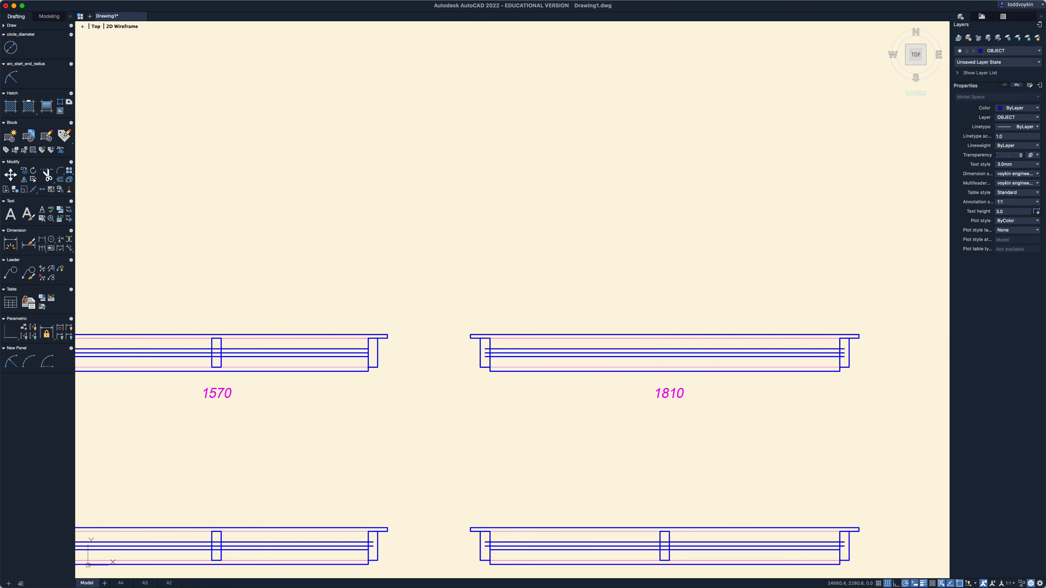
{"action": "scroll", "coordinate": [554, 423], "scroll_direction": "up", "scroll_amount": 1}
{"action": "middle_click_drag", "start_coordinate": [556, 423], "coordinate": [672, 429]}
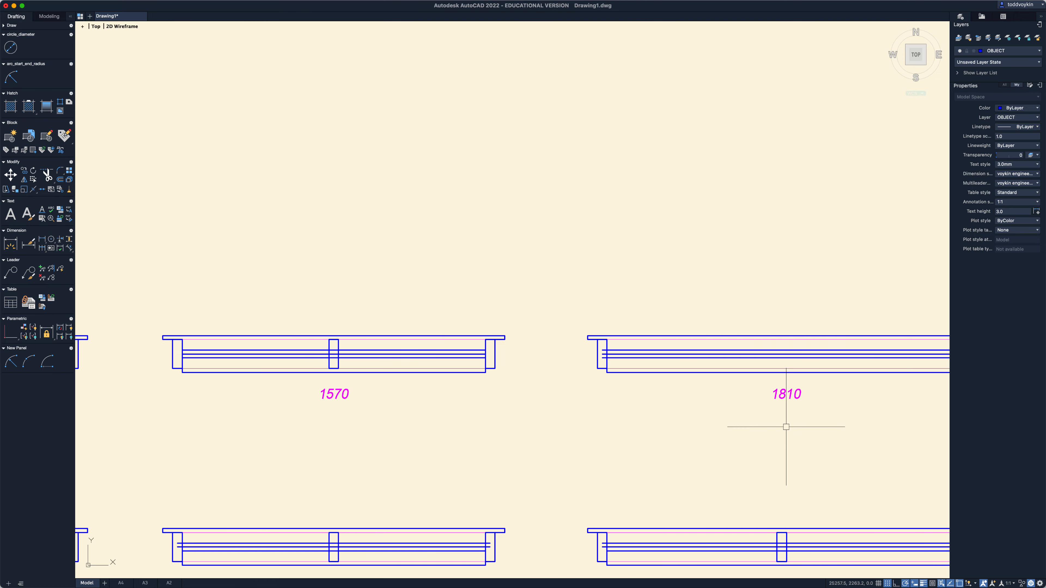
{"action": "scroll", "coordinate": [786, 427], "scroll_direction": "down", "scroll_amount": 3}
{"action": "middle_click_drag", "start_coordinate": [373, 432], "coordinate": [617, 422]}
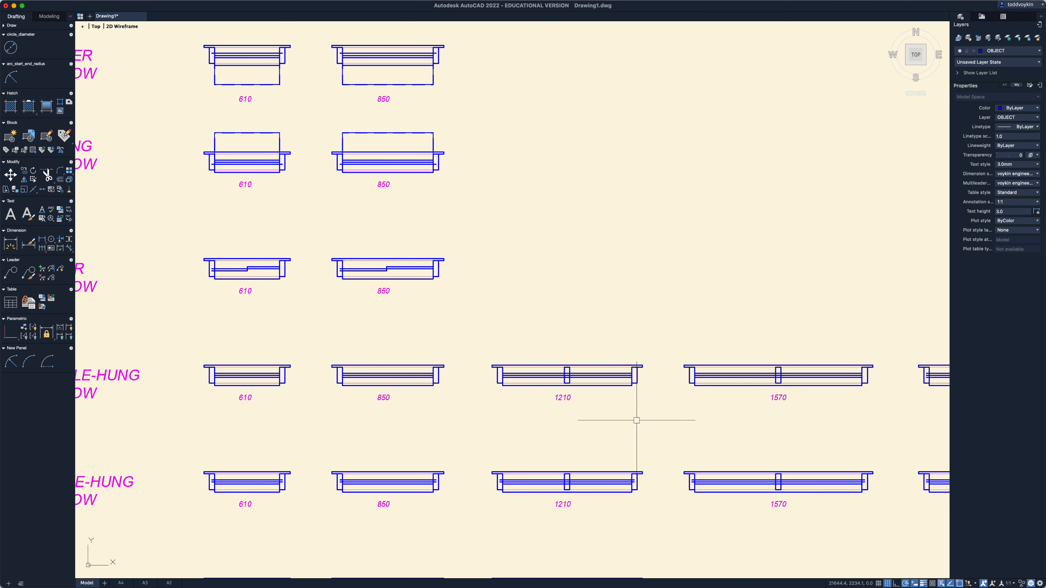
Copy the 1810 double-hung window's left jamb to the middle of the window's lower wall line as a centre mullion.
{"action": "middle_click_drag", "start_coordinate": [773, 427], "coordinate": [240, 427]}
{"action": "scroll", "coordinate": [348, 414], "scroll_direction": "up", "scroll_amount": 4}
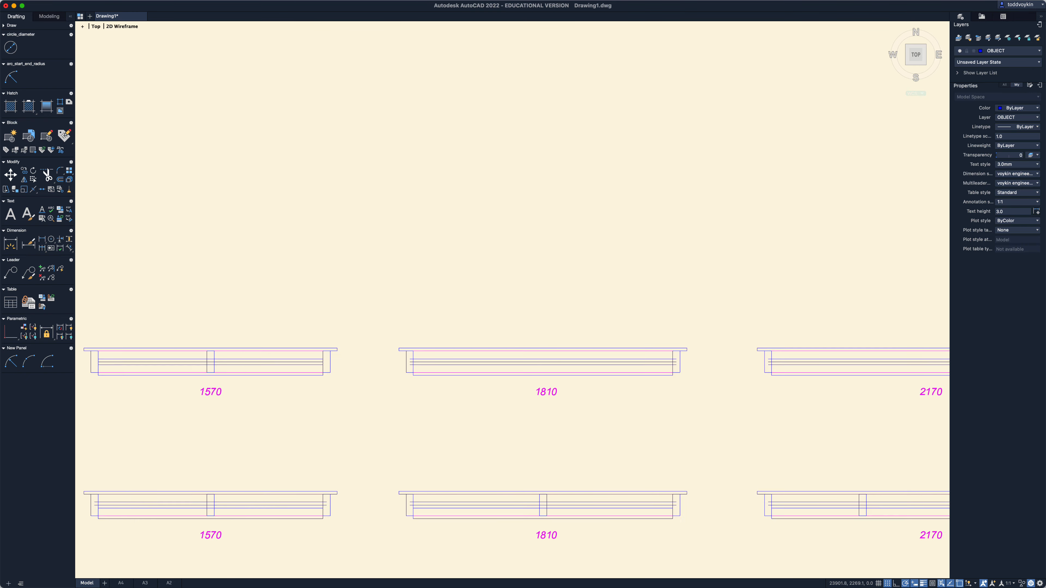
{"action": "right_click", "coordinate": [398, 416]}
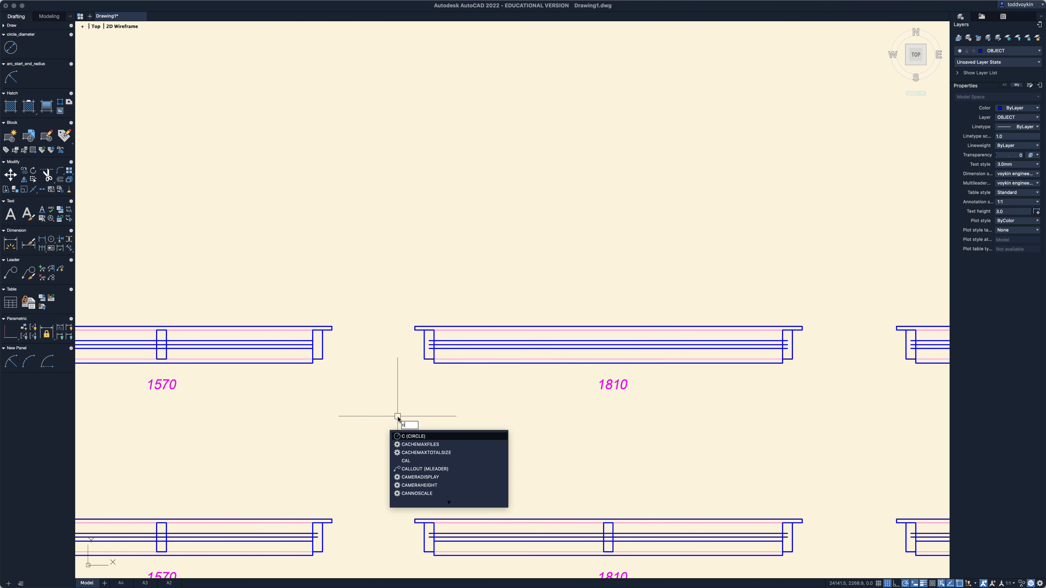
{"action": "key", "text": "Escape"}
{"action": "left_click", "coordinate": [427, 358]}
{"action": "key", "text": "Return"}
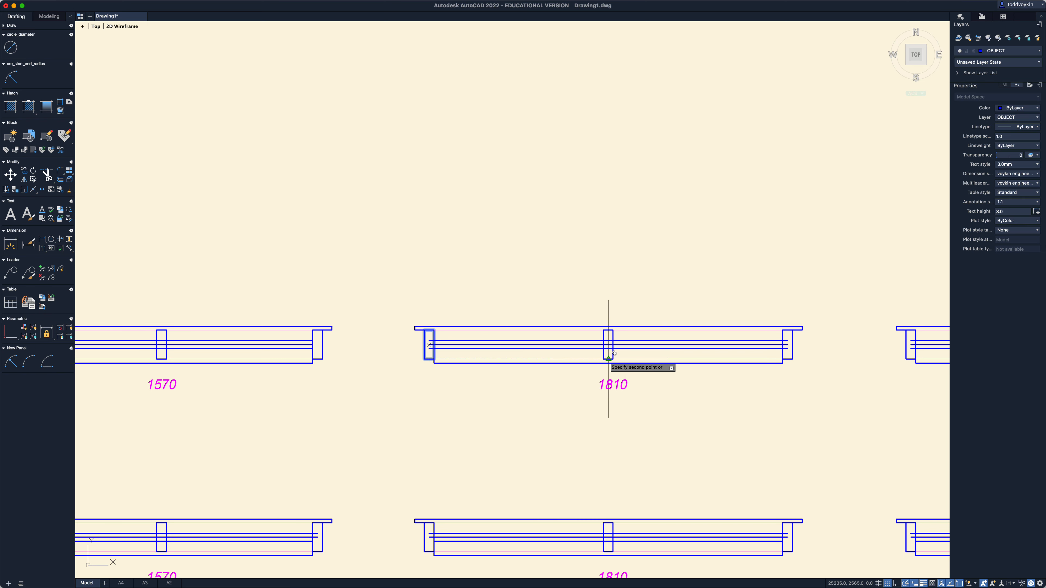
{"action": "left_click", "coordinate": [608, 359]}
{"action": "key", "text": "Escape"}
Shorten the left ends of the 1810 double-hung window's three sash lines to meet the left jamb's inner face.
{"action": "scroll", "coordinate": [469, 355], "scroll_direction": "up", "scroll_amount": 4}
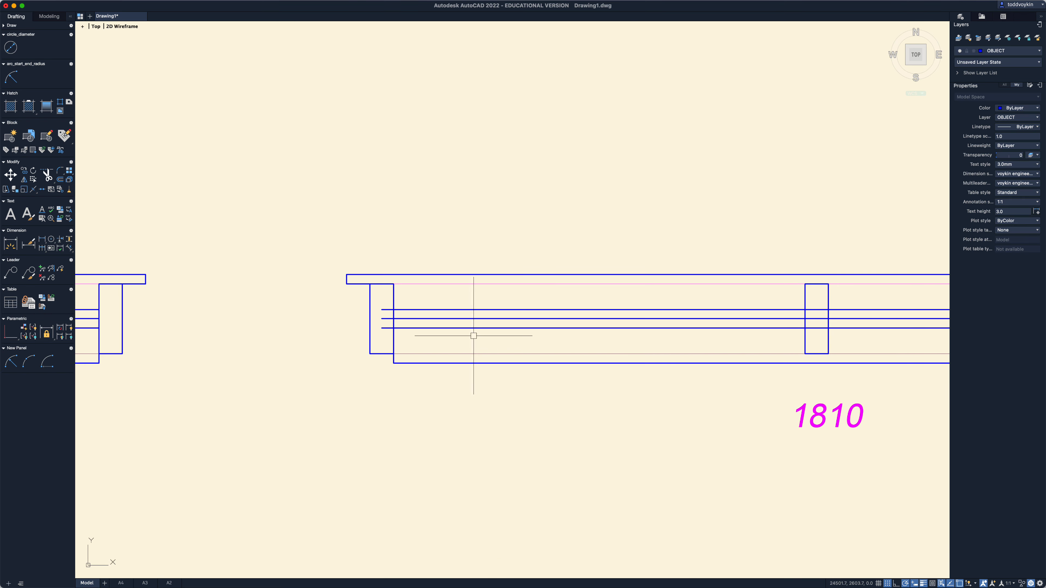
{"action": "left_click_drag", "start_coordinate": [474, 336], "coordinate": [435, 303]}
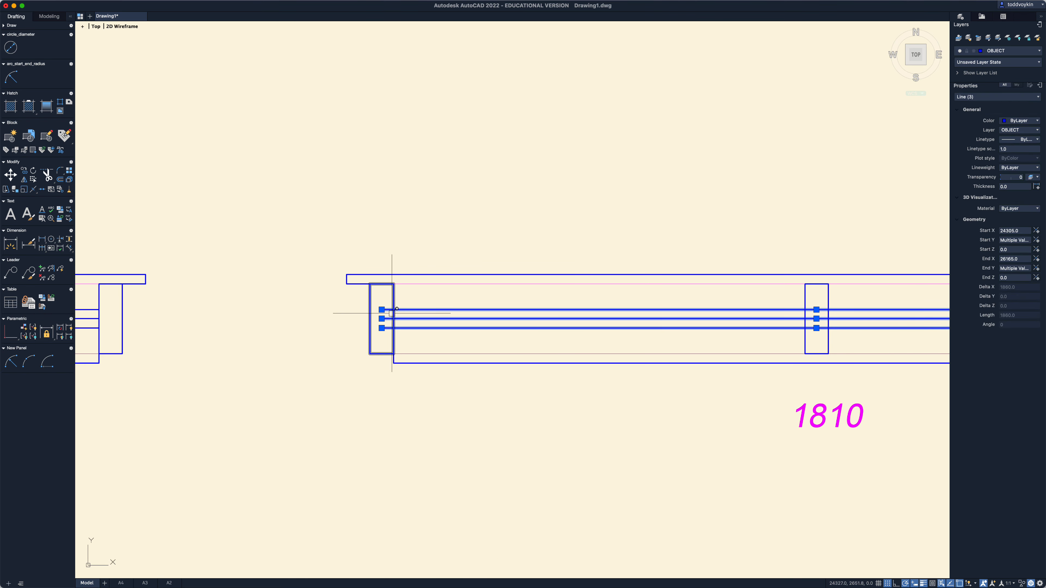
{"action": "left_click", "coordinate": [381, 309]}
{"action": "left_click", "coordinate": [386, 313]}
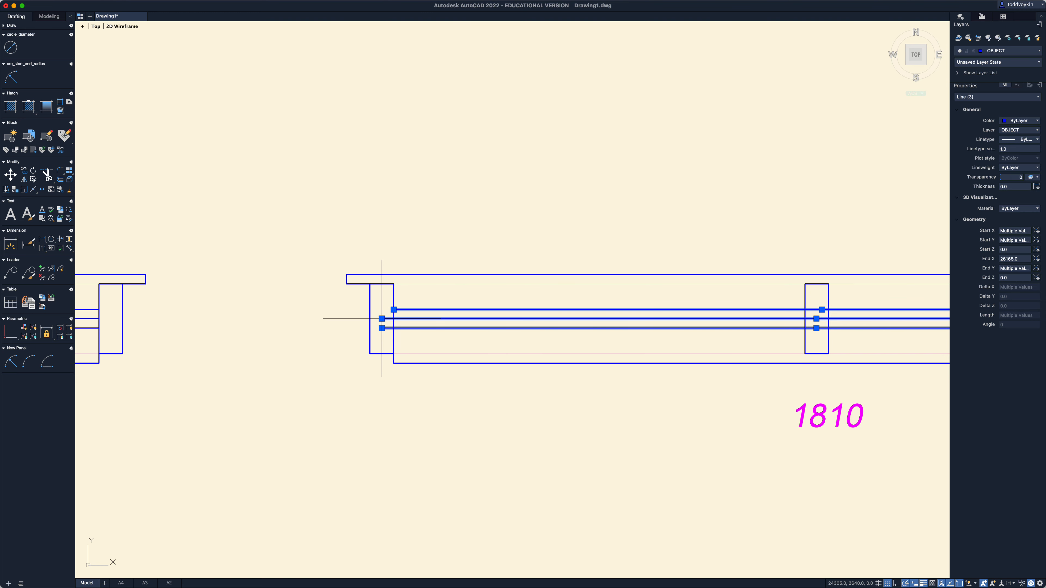
{"action": "left_click", "coordinate": [382, 319]}
{"action": "left_click", "coordinate": [390, 319]}
{"action": "left_click", "coordinate": [382, 328]}
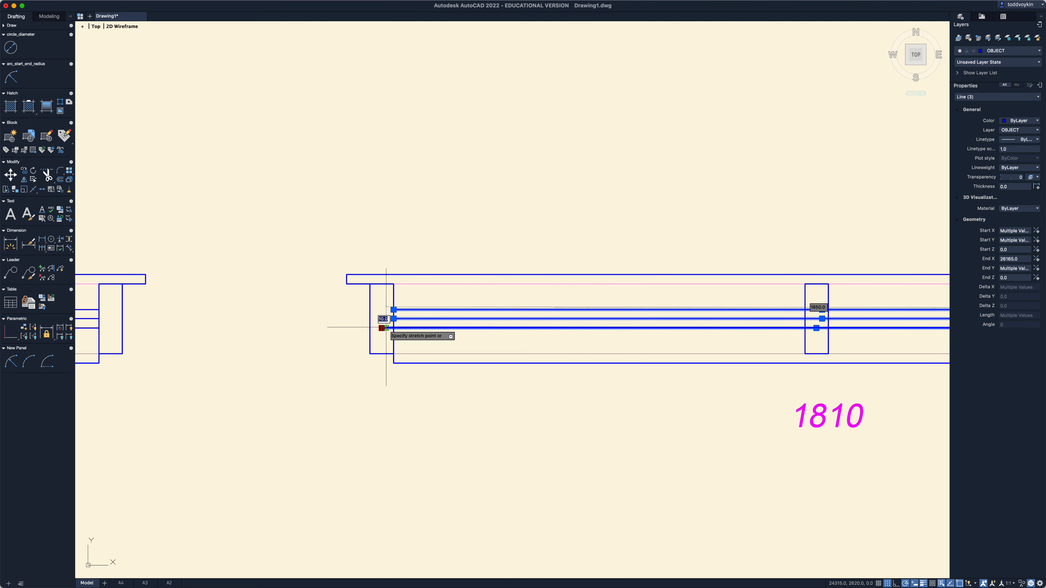
{"action": "left_click", "coordinate": [394, 328]}
Shorten the right ends of the 1810 double-hung window's three sash lines to meet the right jamb's inner face.
{"action": "scroll", "coordinate": [688, 436], "scroll_direction": "down", "scroll_amount": 2}
{"action": "middle_click_drag", "start_coordinate": [705, 444], "coordinate": [257, 423]}
{"action": "scroll", "coordinate": [654, 374], "scroll_direction": "up", "scroll_amount": 2}
{"action": "left_click", "coordinate": [673, 280]}
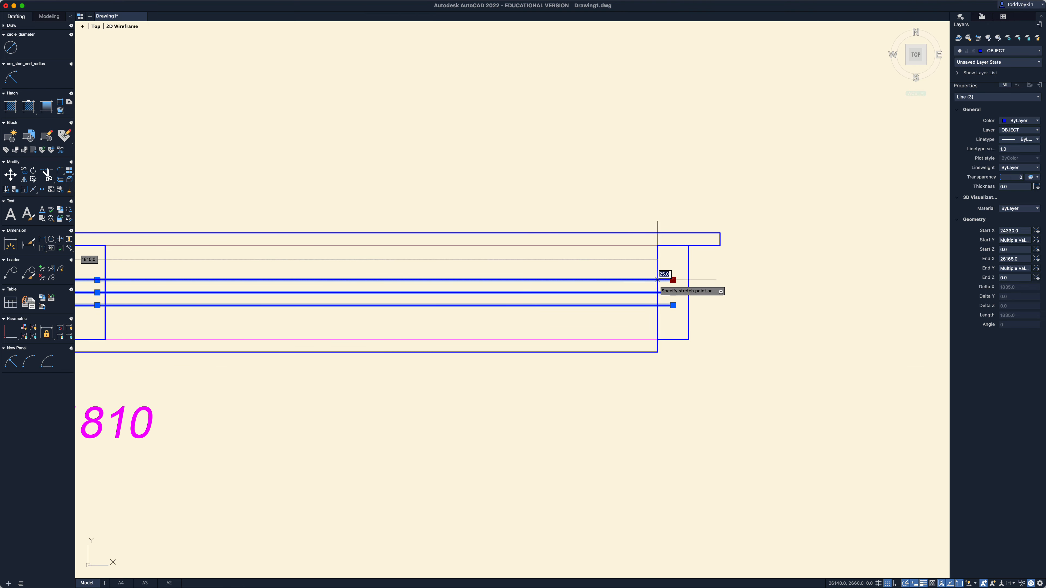
{"action": "left_click", "coordinate": [657, 280]}
{"action": "left_click", "coordinate": [673, 293]}
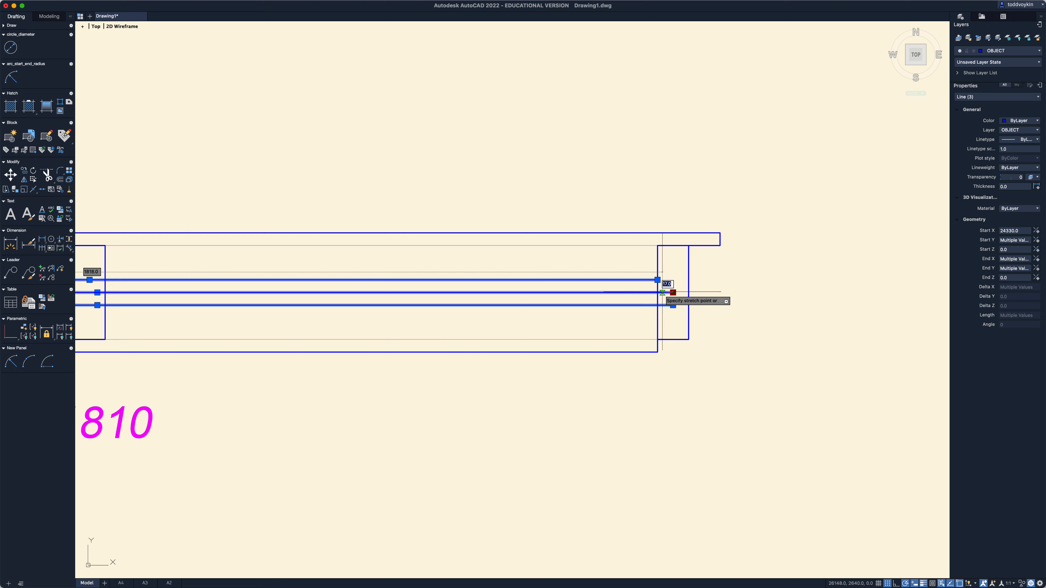
{"action": "left_click", "coordinate": [658, 292]}
{"action": "left_click", "coordinate": [673, 305]}
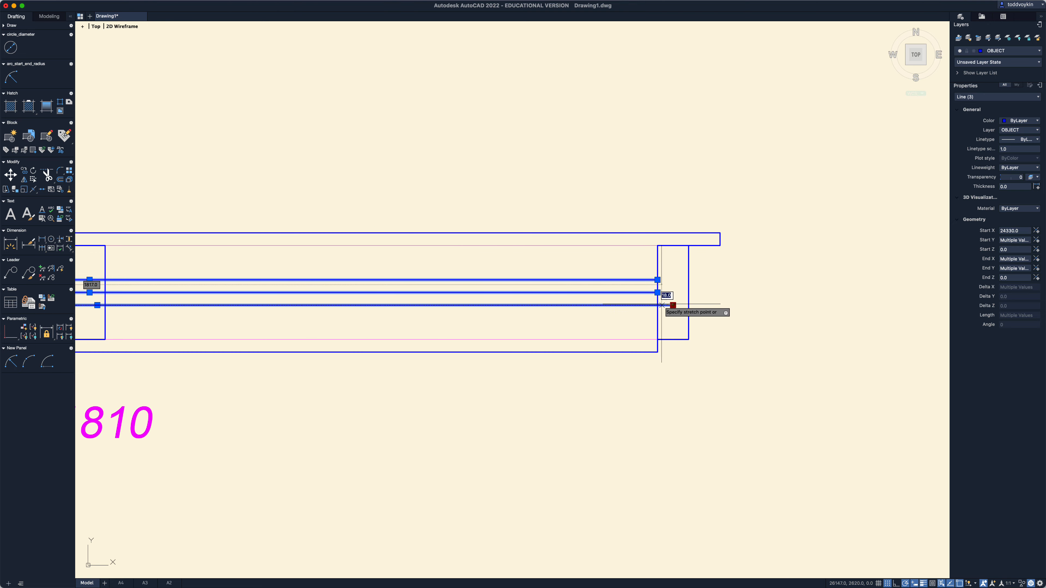
{"action": "left_click", "coordinate": [658, 306]}
{"action": "scroll", "coordinate": [694, 361], "scroll_direction": "down", "scroll_amount": 3}
{"action": "key", "text": "Escape"}
{"action": "scroll", "coordinate": [827, 430], "scroll_direction": "down", "scroll_amount": 1}
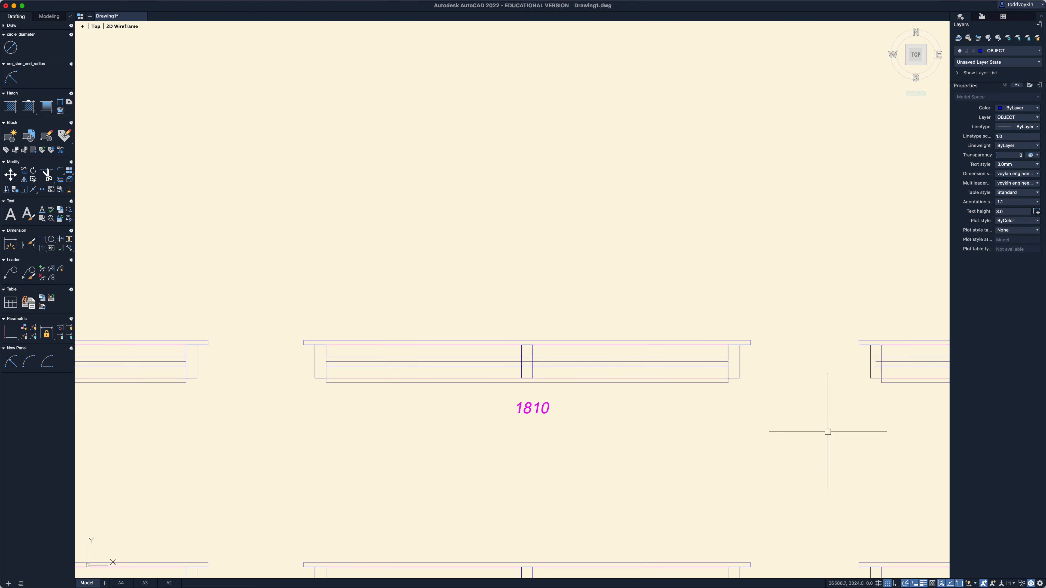
Measure the 610 double-hung window from the left jamb's outer lower corner to the right jamb's inner lower corner.
{"action": "middle_click_drag", "start_coordinate": [826, 430], "coordinate": [456, 432]}
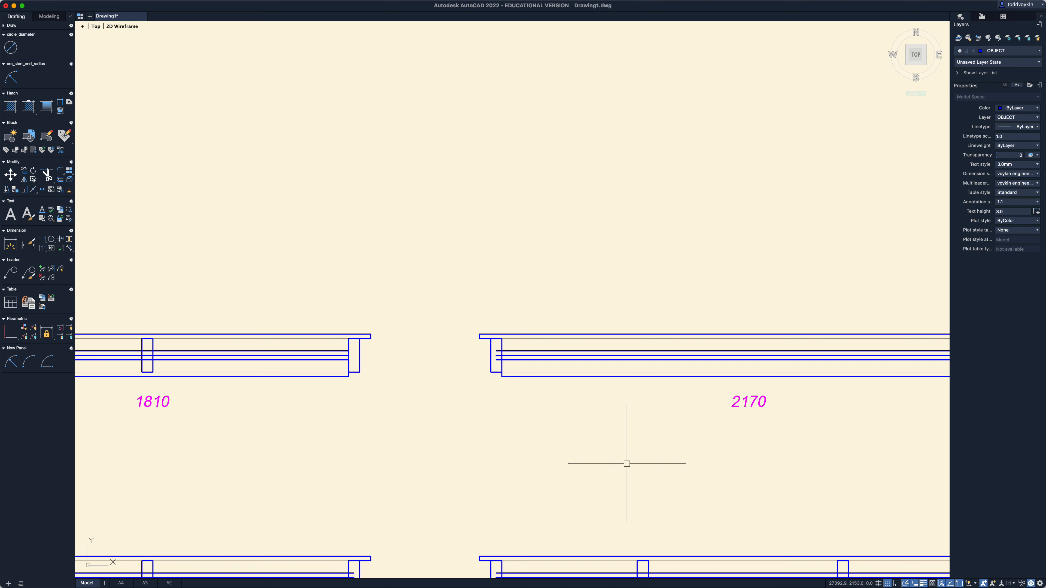
{"action": "scroll", "coordinate": [626, 463], "scroll_direction": "down", "scroll_amount": 1}
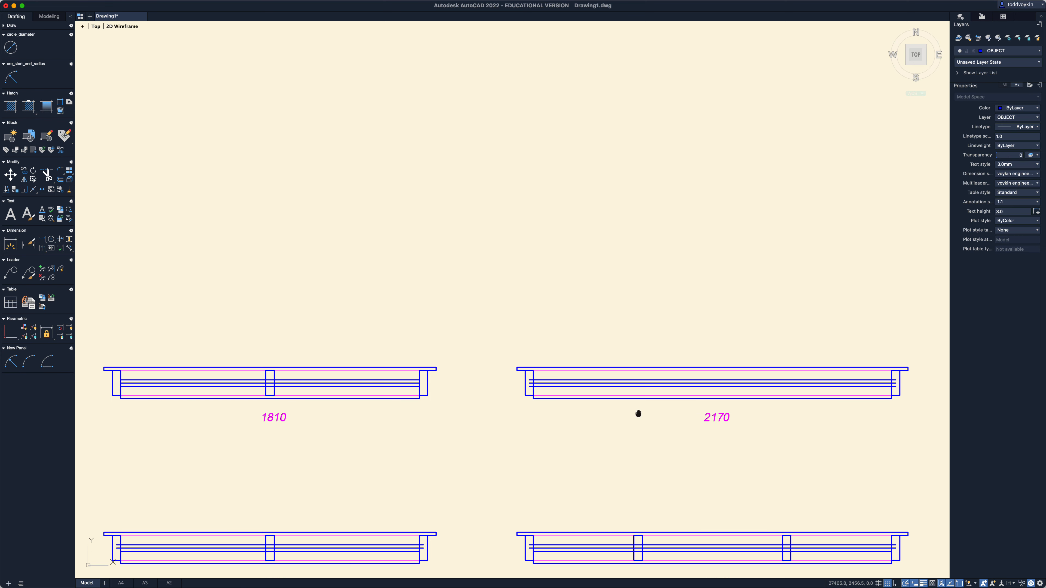
{"action": "middle_click_drag", "start_coordinate": [638, 414], "coordinate": [709, 412]}
{"action": "scroll", "coordinate": [612, 429], "scroll_direction": "down", "scroll_amount": 3}
{"action": "middle_click_drag", "start_coordinate": [398, 416], "coordinate": [737, 394]}
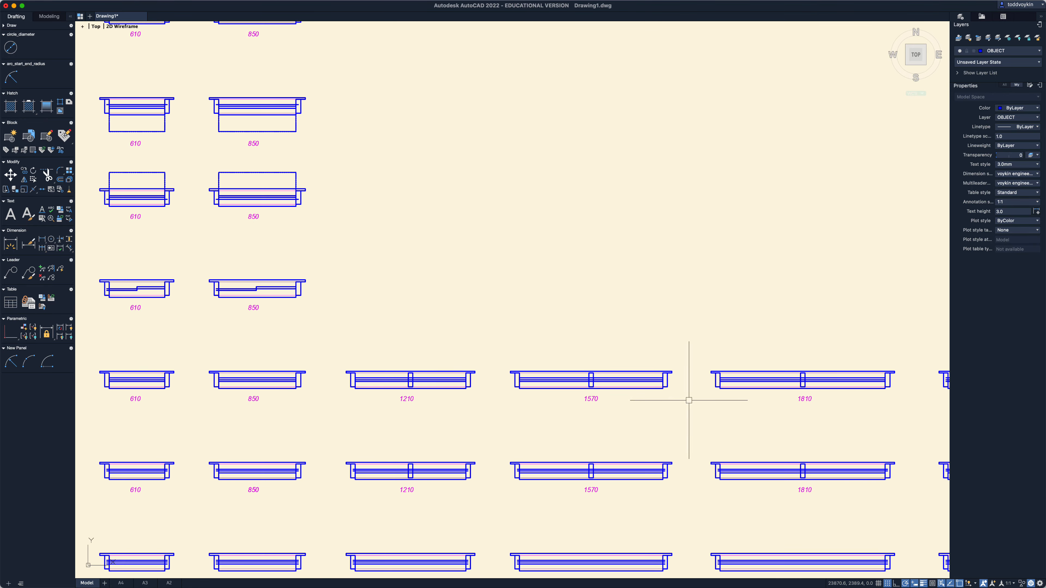
{"action": "middle_click_drag", "start_coordinate": [306, 407], "coordinate": [390, 400]}
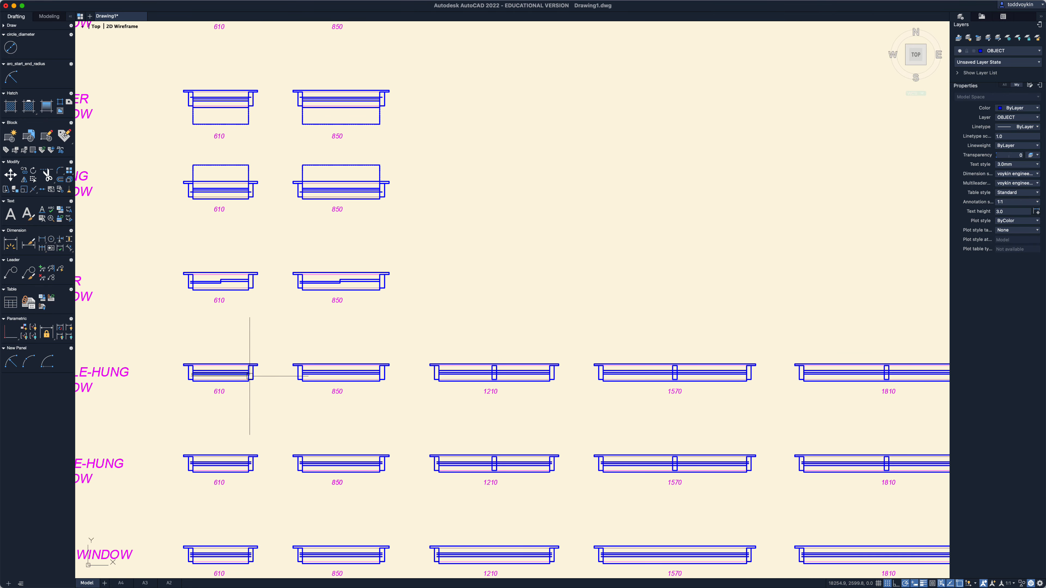
{"action": "scroll", "coordinate": [251, 377], "scroll_direction": "down", "scroll_amount": 3}
{"action": "scroll", "coordinate": [202, 379], "scroll_direction": "up", "scroll_amount": 5}
{"action": "scroll", "coordinate": [247, 381], "scroll_direction": "up", "scroll_amount": 5}
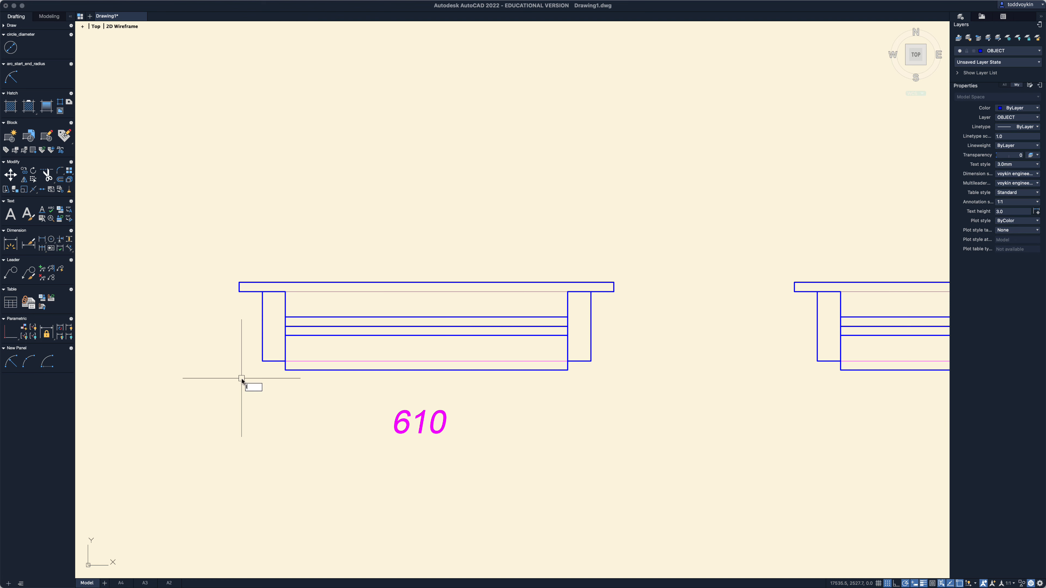
{"action": "key", "text": "Return"}
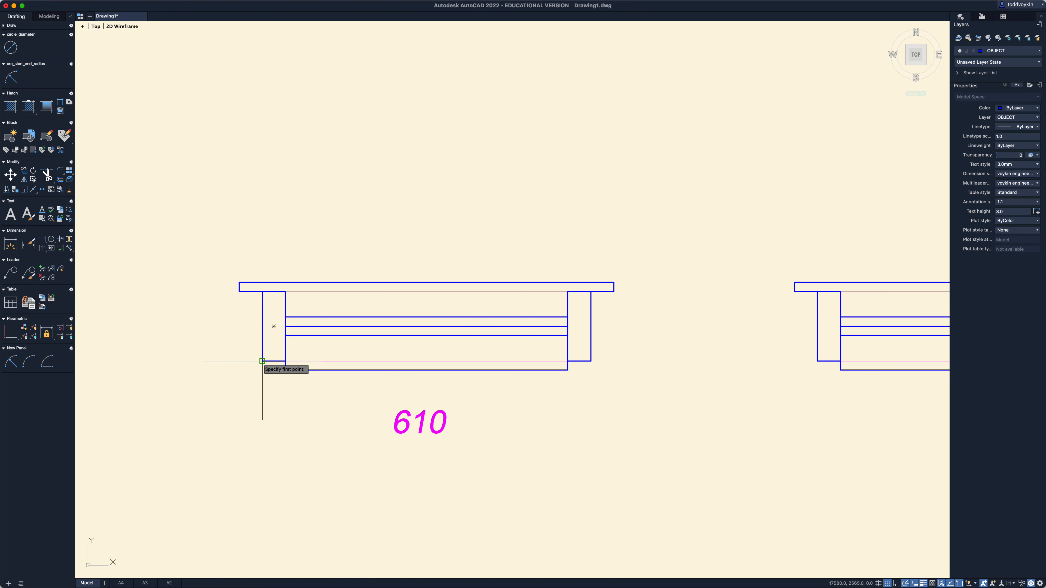
{"action": "left_click", "coordinate": [262, 361]}
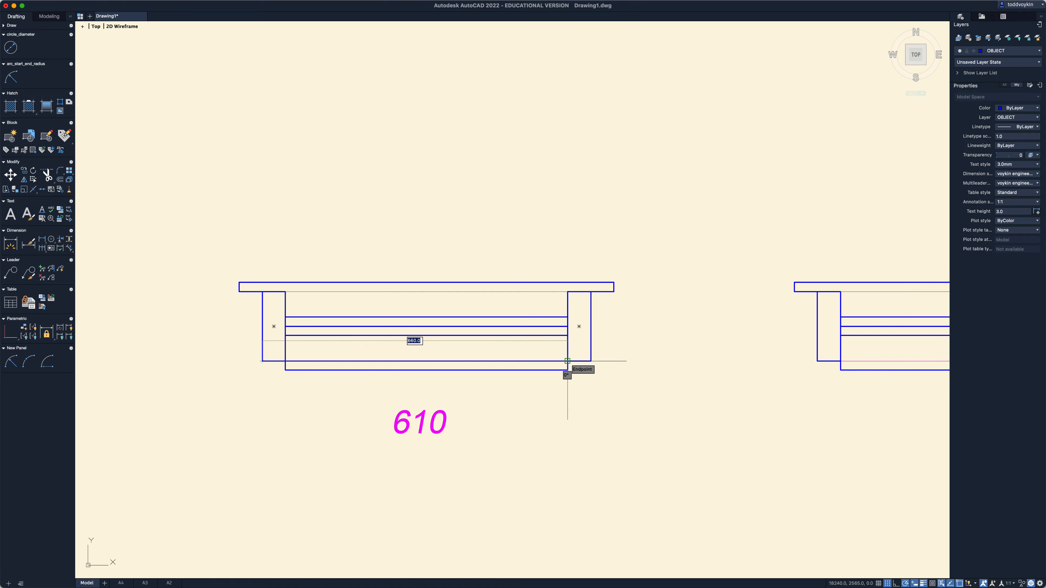
{"action": "key", "text": "Escape"}
Copy the 2170 double-hung window's left jamb 660 to the right as the first mullion.
{"action": "scroll", "coordinate": [675, 416], "scroll_direction": "down", "scroll_amount": 5}
{"action": "middle_click_drag", "start_coordinate": [810, 438], "coordinate": [247, 393]}
{"action": "middle_click_drag", "start_coordinate": [756, 413], "coordinate": [254, 402]}
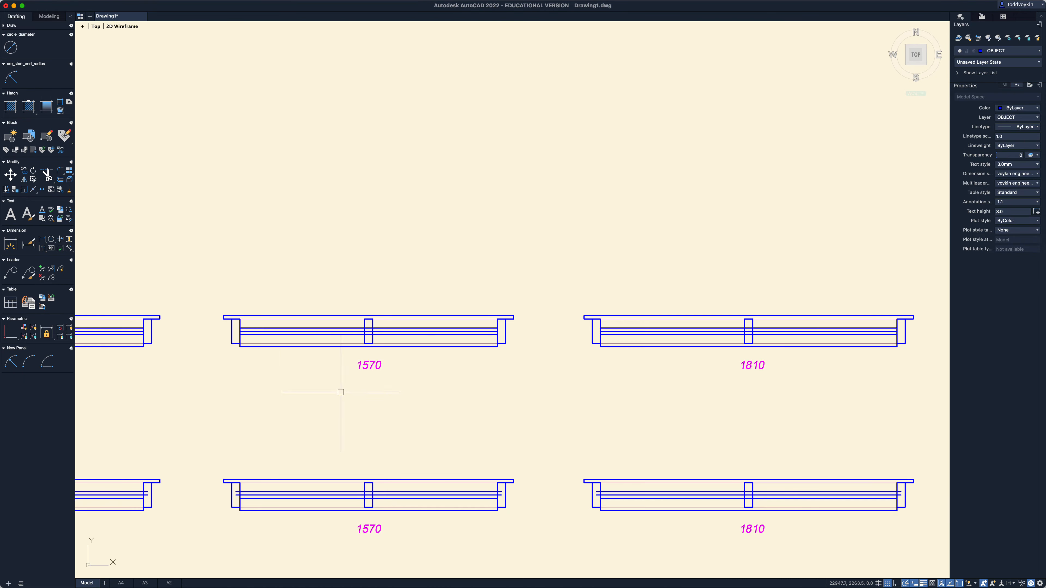
{"action": "middle_click_drag", "start_coordinate": [679, 425], "coordinate": [247, 415]}
{"action": "middle_click_drag", "start_coordinate": [756, 414], "coordinate": [588, 432]}
{"action": "scroll", "coordinate": [511, 406], "scroll_direction": "up", "scroll_amount": 1}
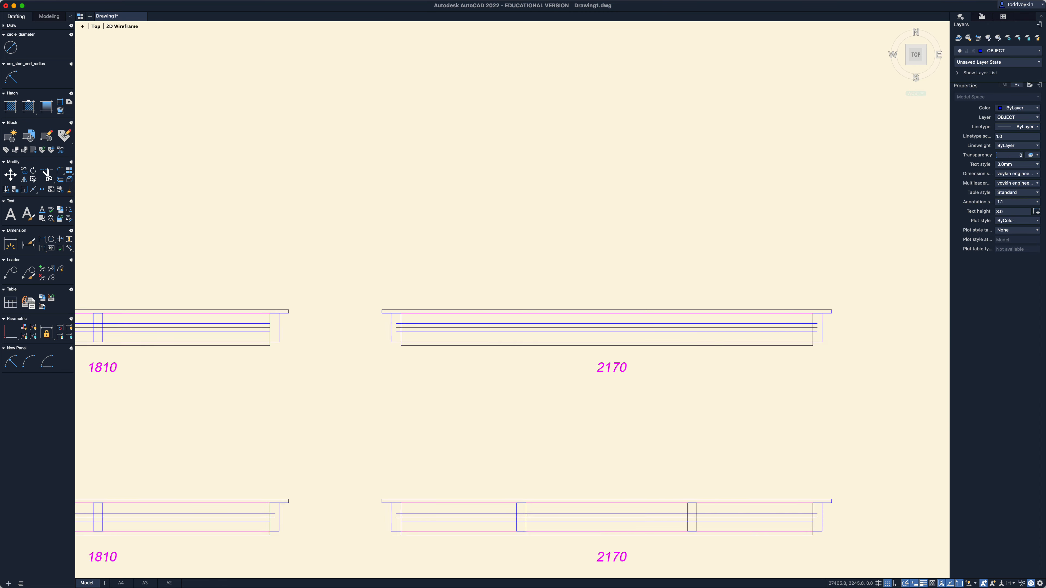
{"action": "scroll", "coordinate": [521, 402], "scroll_direction": "up", "scroll_amount": 1}
{"action": "middle_click_drag", "start_coordinate": [521, 401], "coordinate": [392, 412]}
{"action": "scroll", "coordinate": [398, 411], "scroll_direction": "up", "scroll_amount": 1}
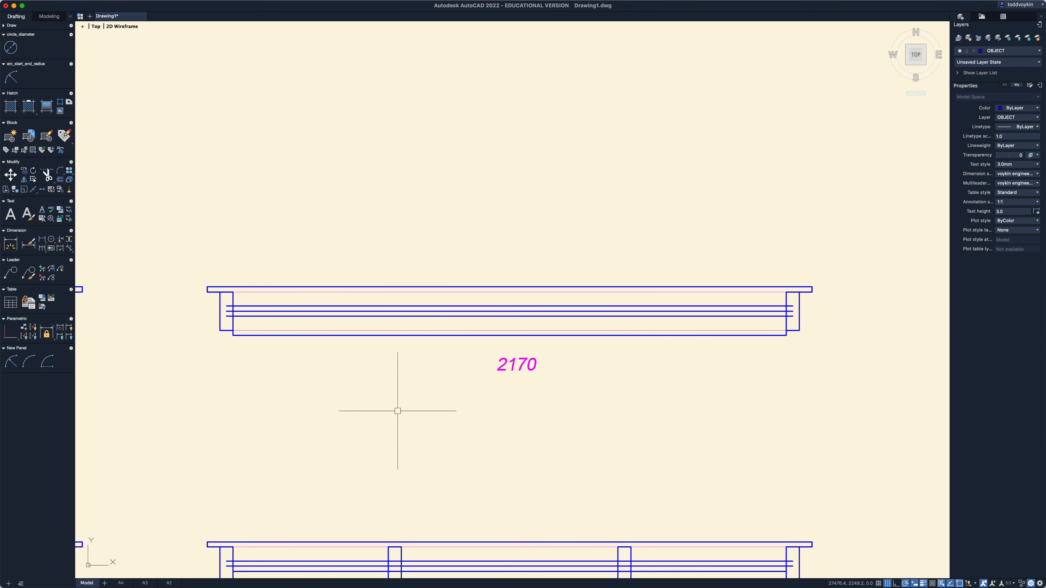
{"action": "type", "text": "co"}
{"action": "key", "text": "Return"}
{"action": "left_click", "coordinate": [222, 333]}
{"action": "key", "text": "Return"}
{"action": "left_click", "coordinate": [227, 373]}
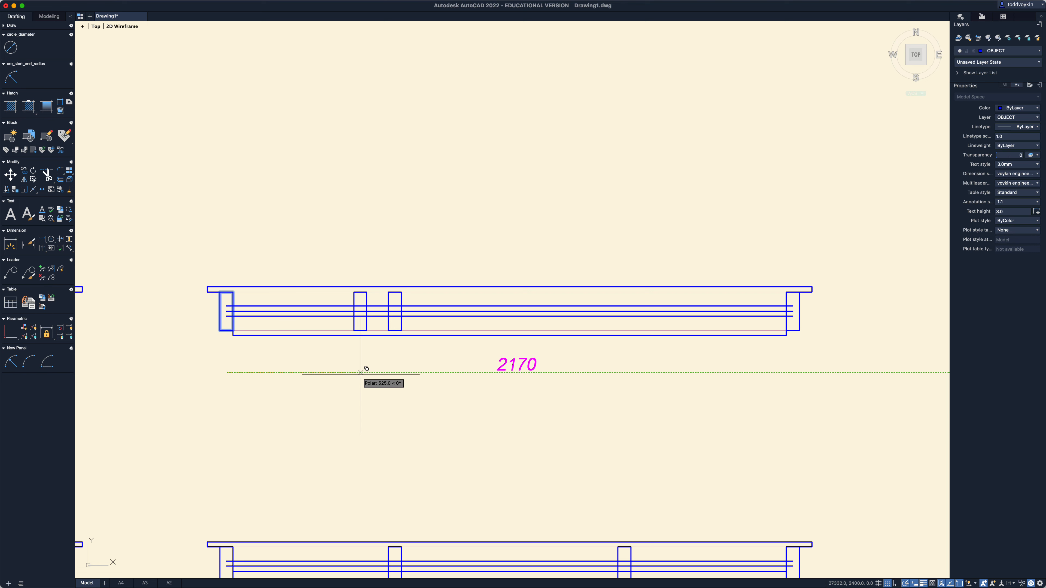
{"action": "key", "text": "Escape"}
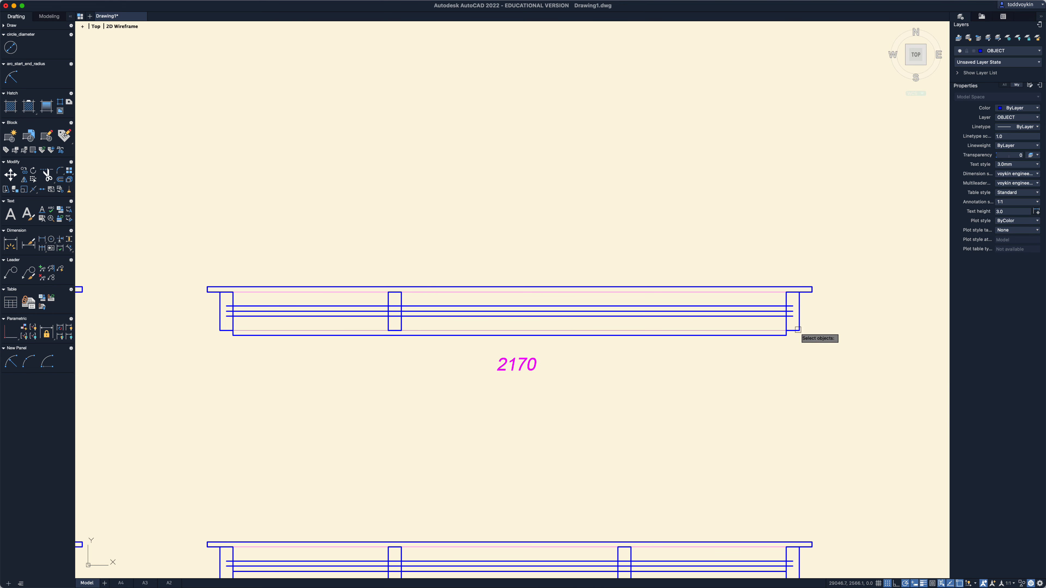
Copy the 2170 double-hung window's right jamb 660 to the left as the second mullion.
{"action": "left_click", "coordinate": [798, 329]}
{"action": "key", "text": "Return"}
{"action": "left_click", "coordinate": [799, 357]}
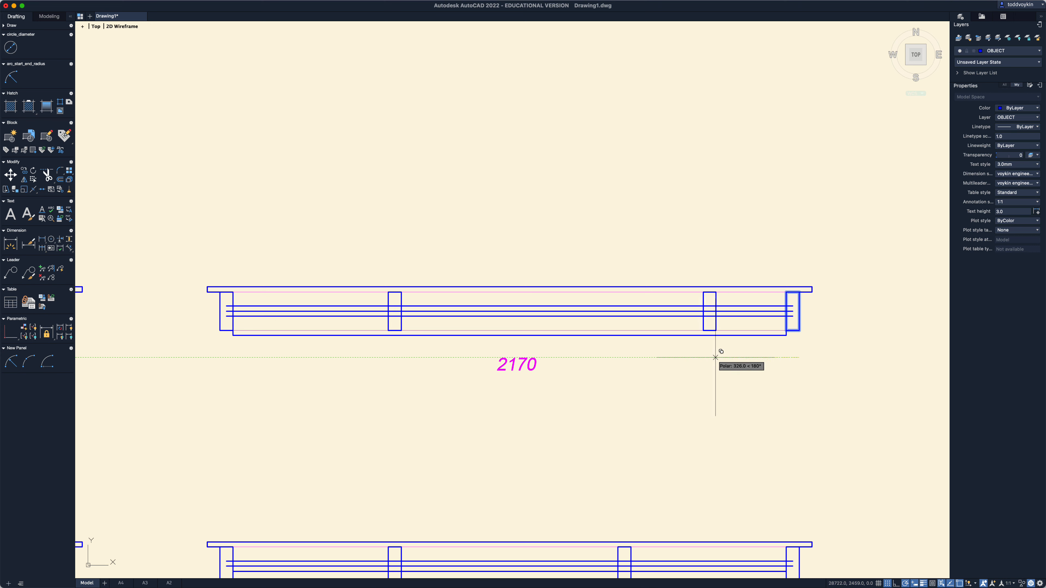
{"action": "type", "text": "6"}
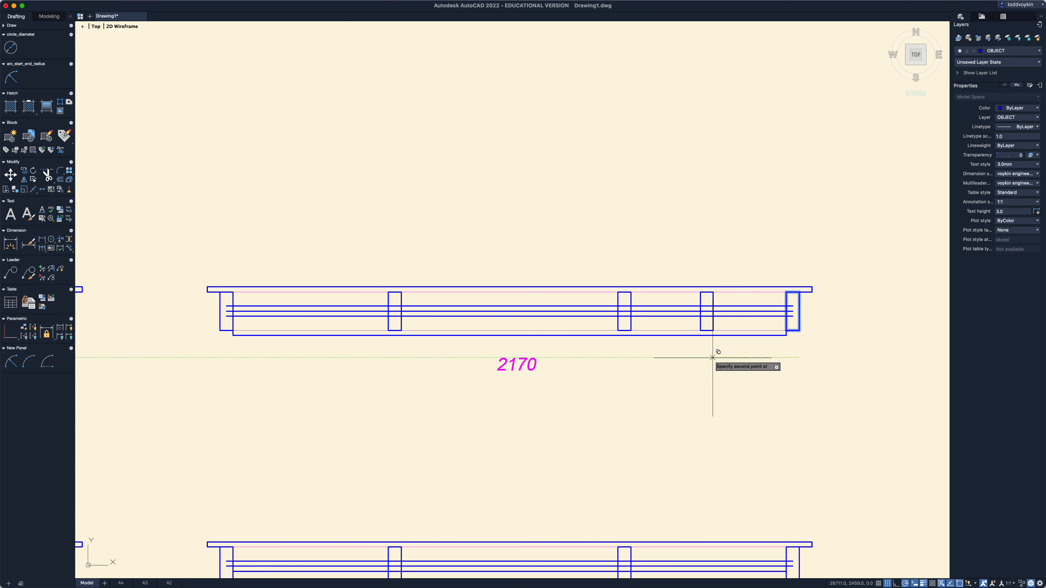
{"action": "key", "text": "Escape"}
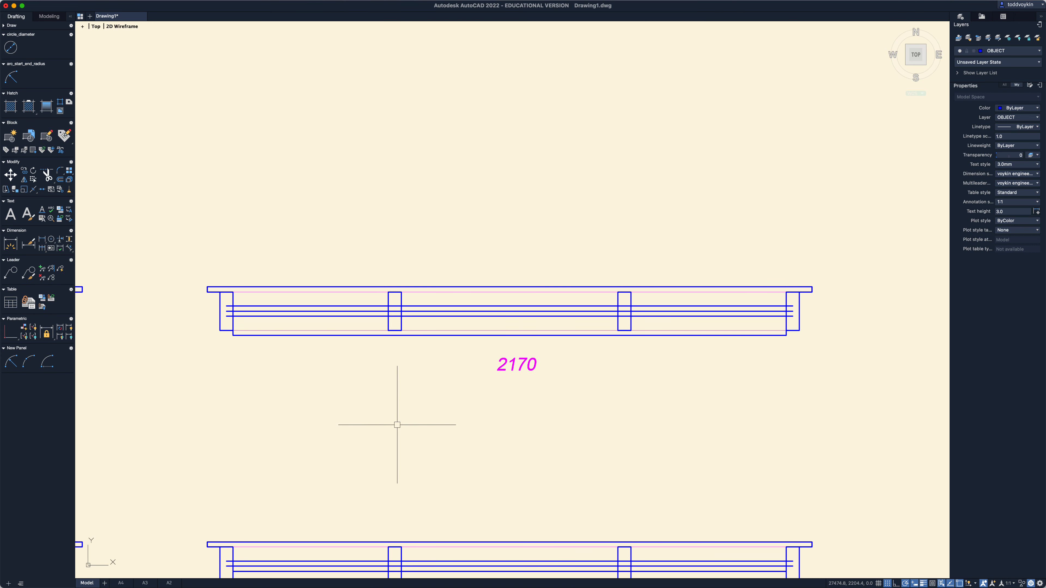
Shorten the left ends of the 2170 double-hung window's three sash lines to meet the left jamb's inner face.
{"action": "left_click", "coordinate": [347, 324]}
{"action": "left_click", "coordinate": [315, 305]}
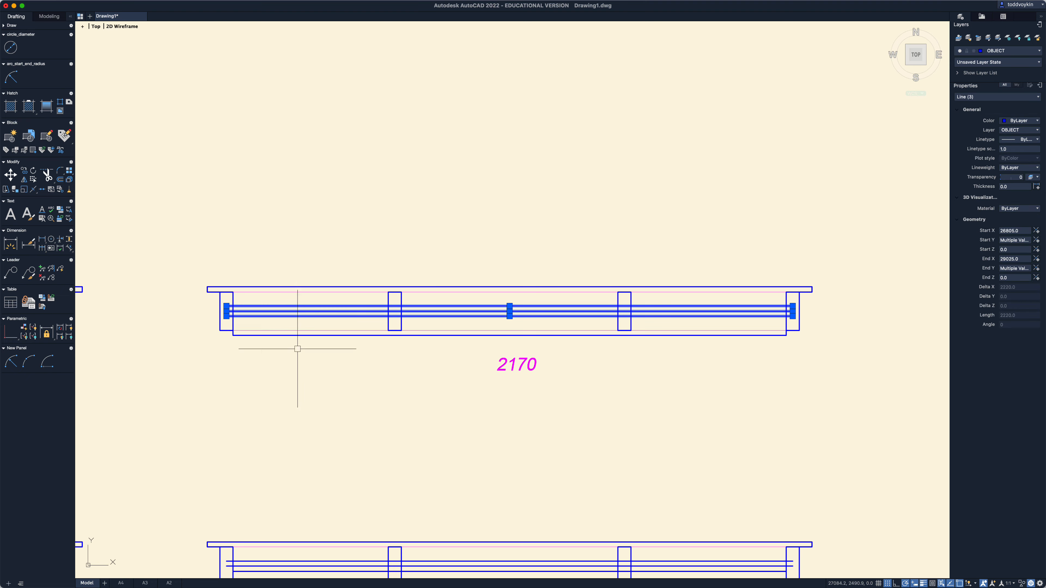
{"action": "scroll", "coordinate": [298, 347], "scroll_direction": "up", "scroll_amount": 5}
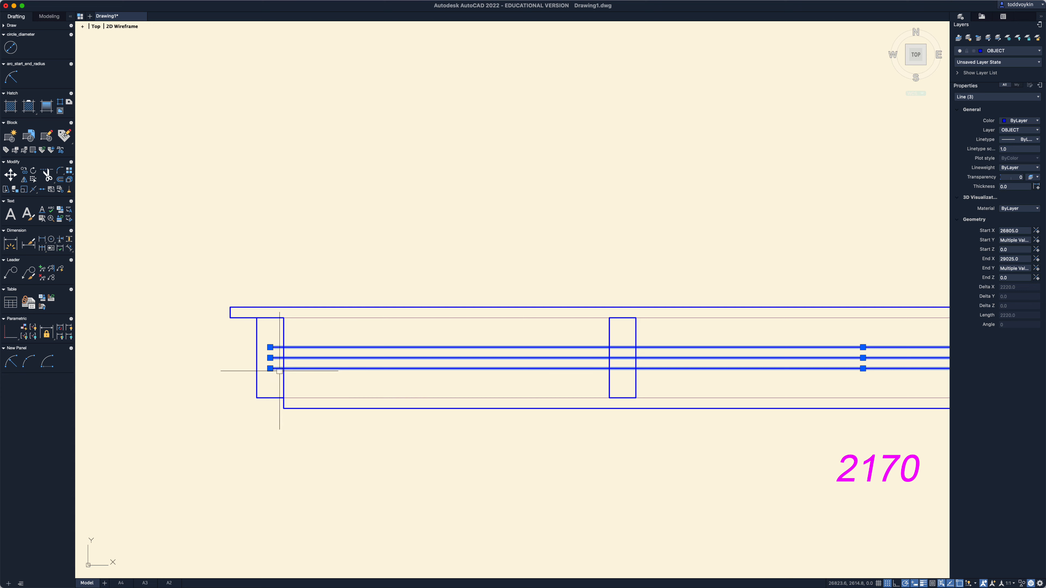
{"action": "left_click", "coordinate": [270, 368]}
{"action": "left_click", "coordinate": [284, 368]}
{"action": "left_click", "coordinate": [271, 358]}
{"action": "left_click", "coordinate": [283, 358]}
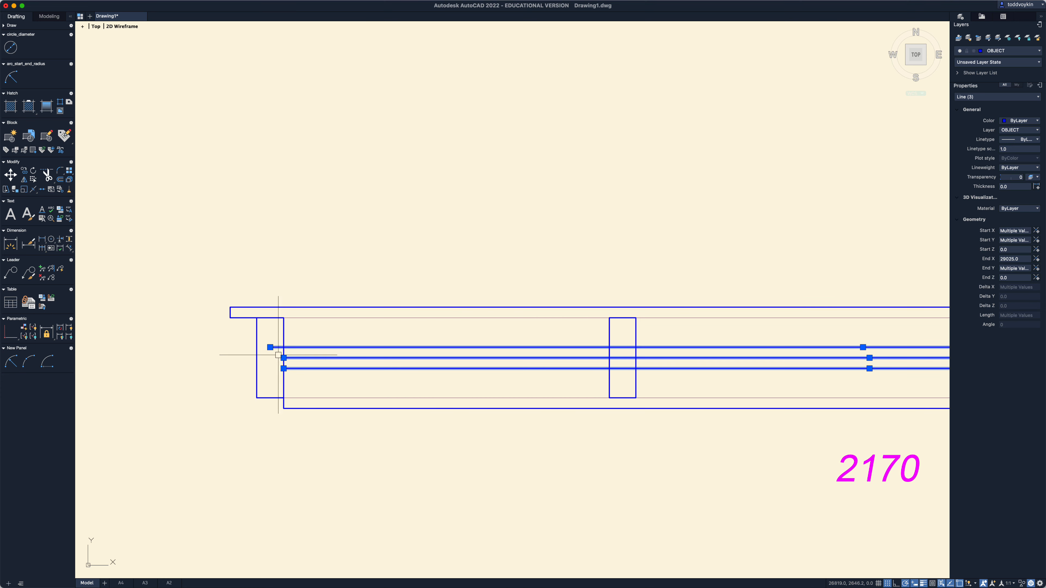
{"action": "left_click", "coordinate": [270, 348]}
{"action": "left_click", "coordinate": [283, 347]}
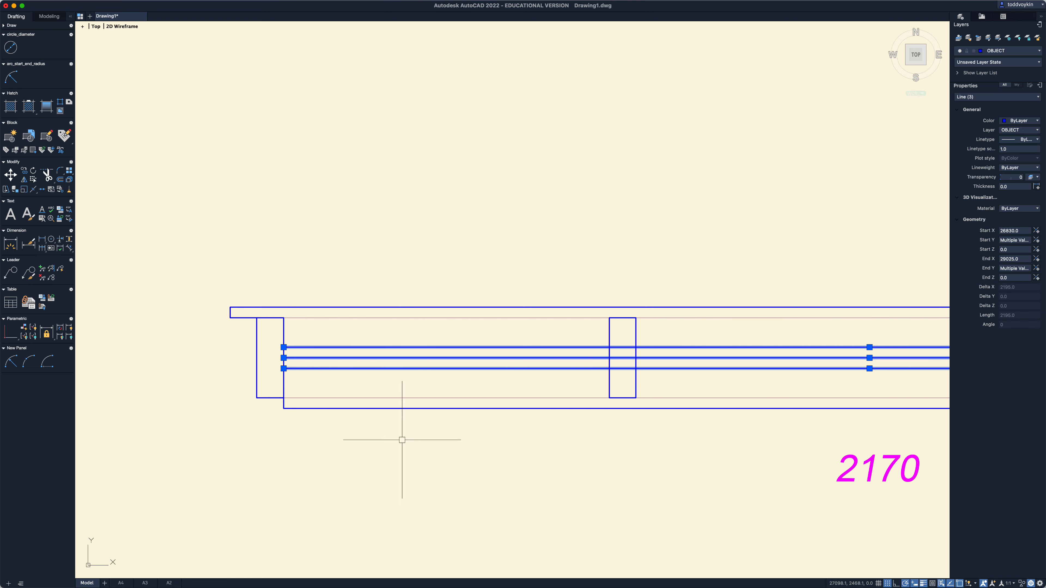
Pull the right ends of the 2170 double-hung window's three sash lines back to the right jamb's inner face.
{"action": "scroll", "coordinate": [528, 482], "scroll_direction": "down", "scroll_amount": 2}
{"action": "middle_click_drag", "start_coordinate": [635, 483], "coordinate": [257, 460]}
{"action": "scroll", "coordinate": [758, 442], "scroll_direction": "up", "scroll_amount": 4}
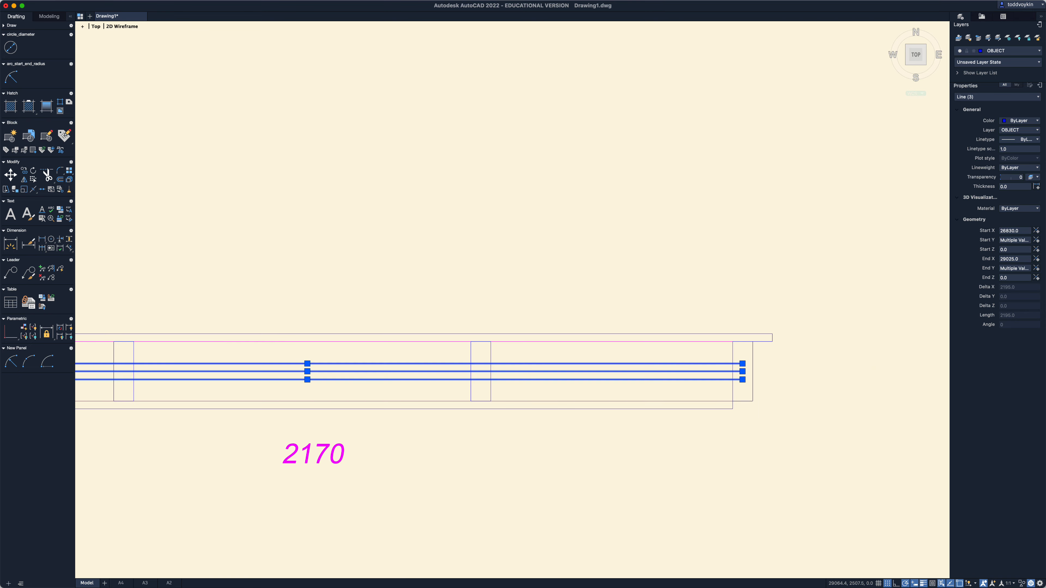
{"action": "left_click", "coordinate": [734, 358]}
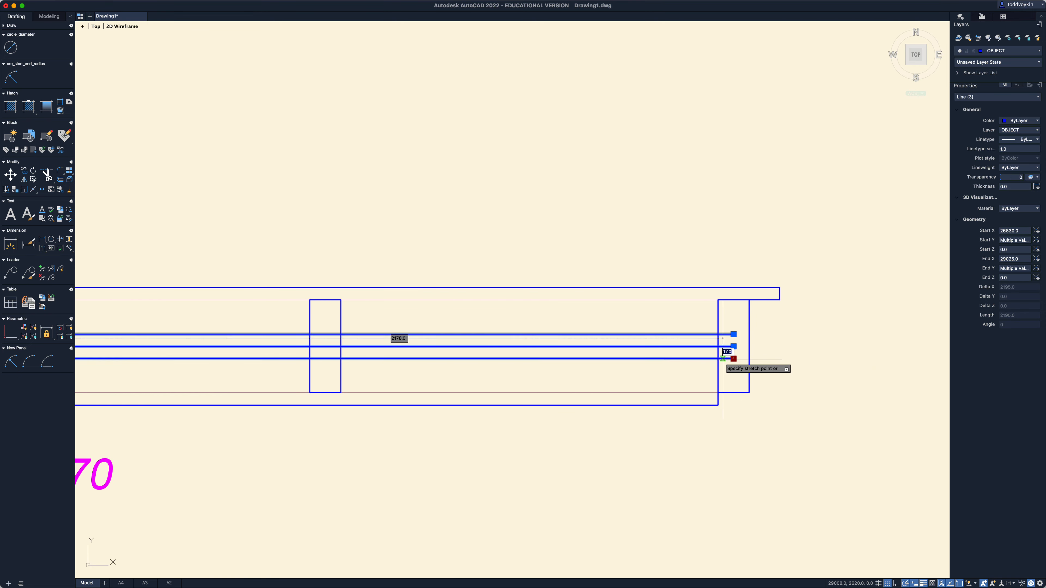
{"action": "left_click", "coordinate": [717, 359]}
{"action": "left_click", "coordinate": [734, 347]}
{"action": "left_click", "coordinate": [718, 346]}
{"action": "left_click", "coordinate": [734, 335]}
{"action": "left_click", "coordinate": [718, 334]}
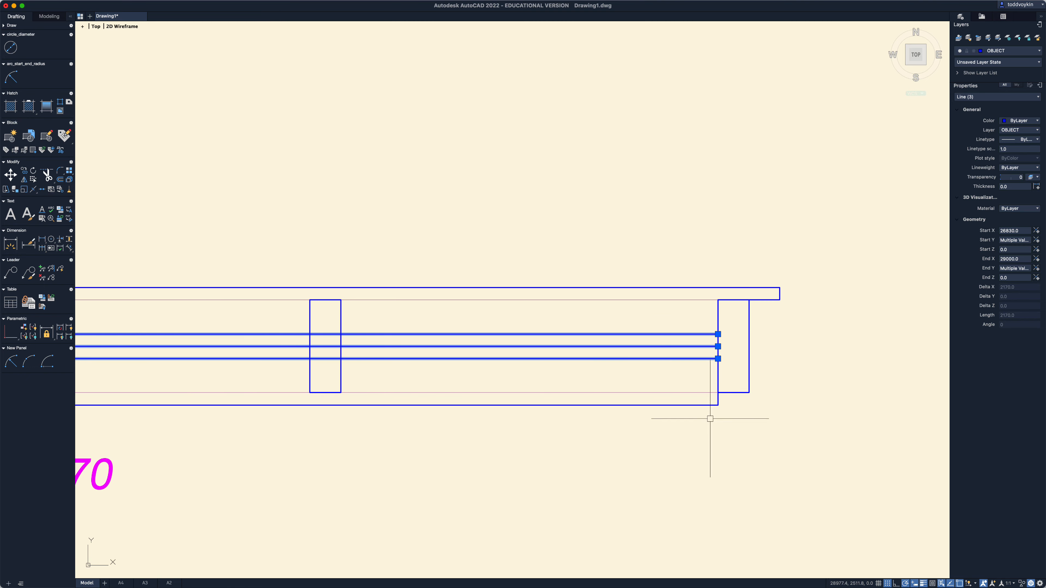
{"action": "key", "text": "Escape"}
Trim the three sash lines out of the left mullion of the 2170 double-hung window.
{"action": "scroll", "coordinate": [498, 479], "scroll_direction": "down", "scroll_amount": 5}
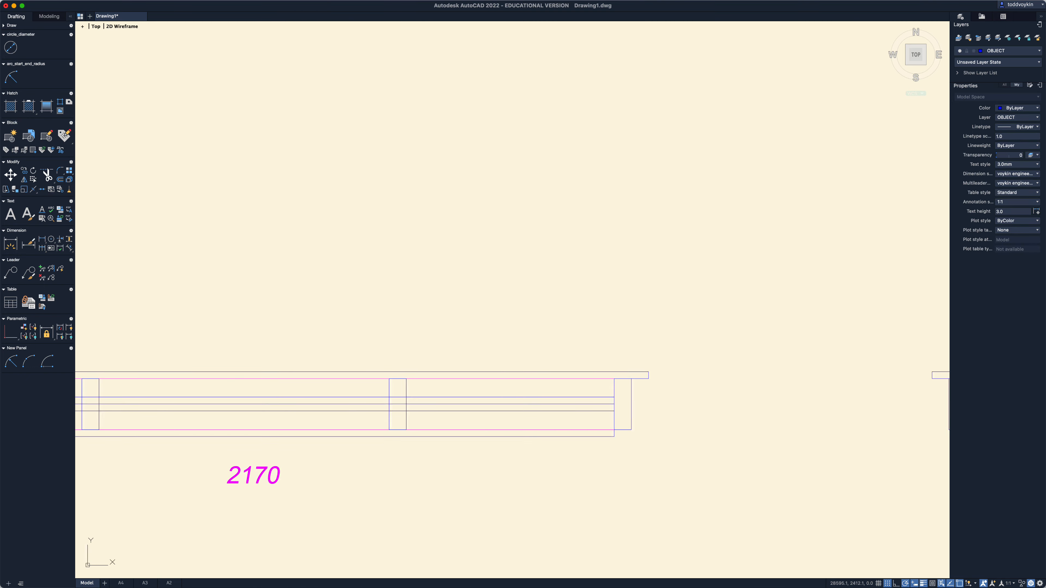
{"action": "mouse_move", "coordinate": [477, 482]}
{"action": "middle_mouse_down"}
{"action": "mouse_move", "coordinate": [643, 456]}
{"action": "mouse_move", "coordinate": [828, 452]}
{"action": "middle_mouse_up"}
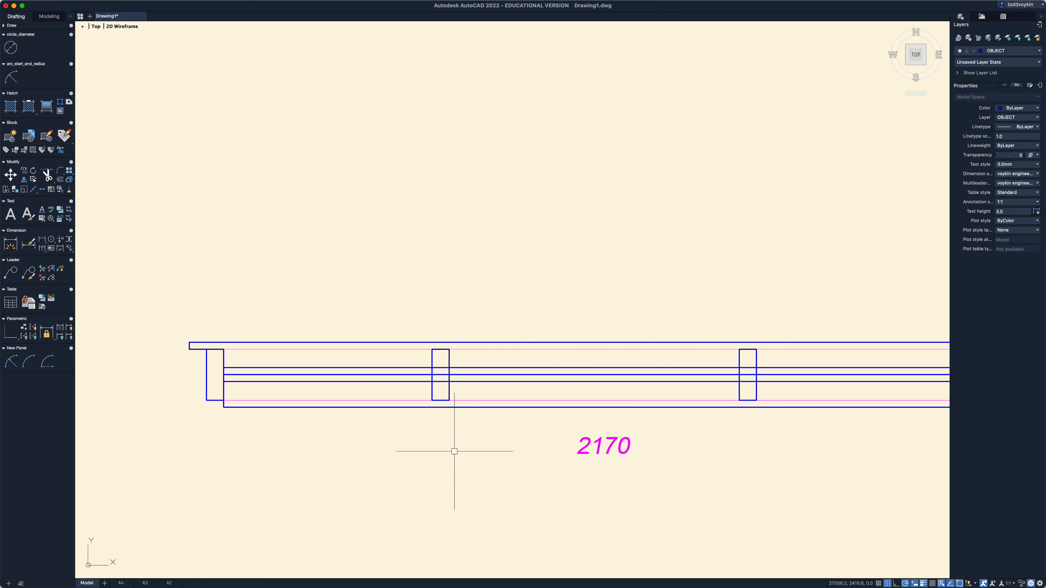
{"action": "scroll", "coordinate": [534, 490], "scroll_direction": "down", "scroll_amount": 2}
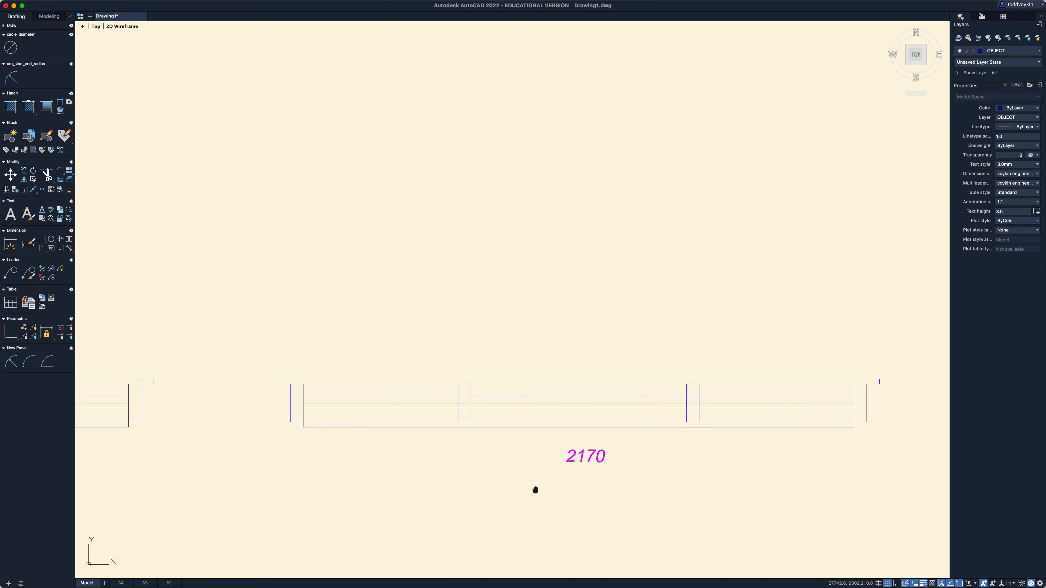
{"action": "scroll", "coordinate": [534, 482], "scroll_direction": "up", "scroll_amount": 1}
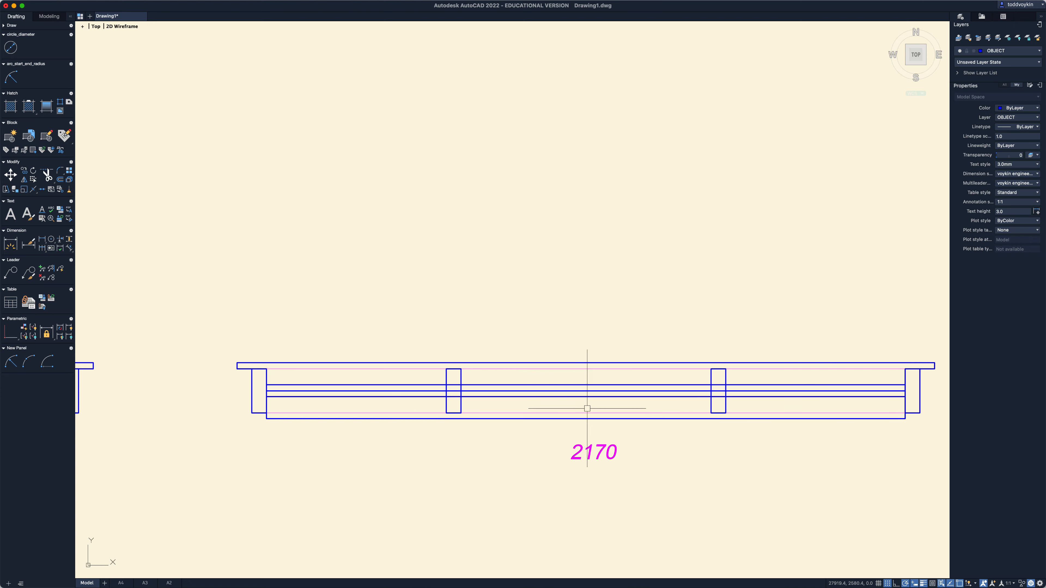
{"action": "left_click", "coordinate": [597, 408]}
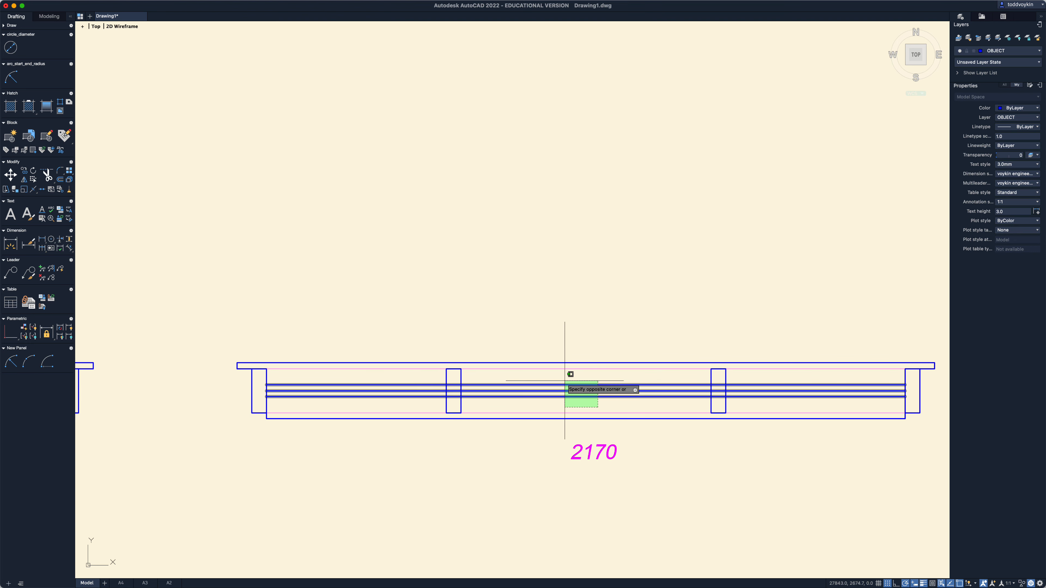
{"action": "left_click", "coordinate": [707, 405]}
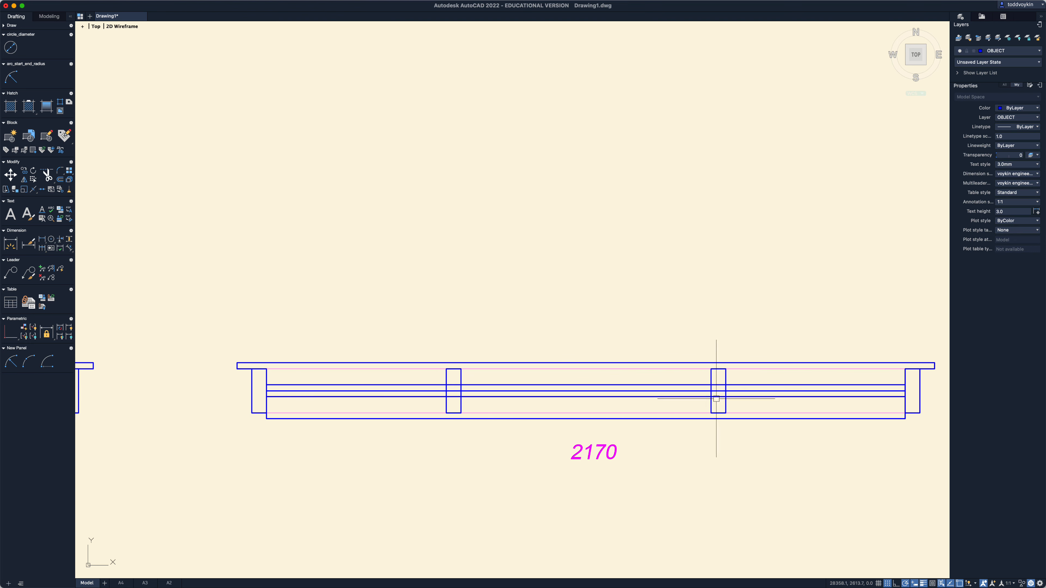
{"action": "right_click", "coordinate": [479, 490]}
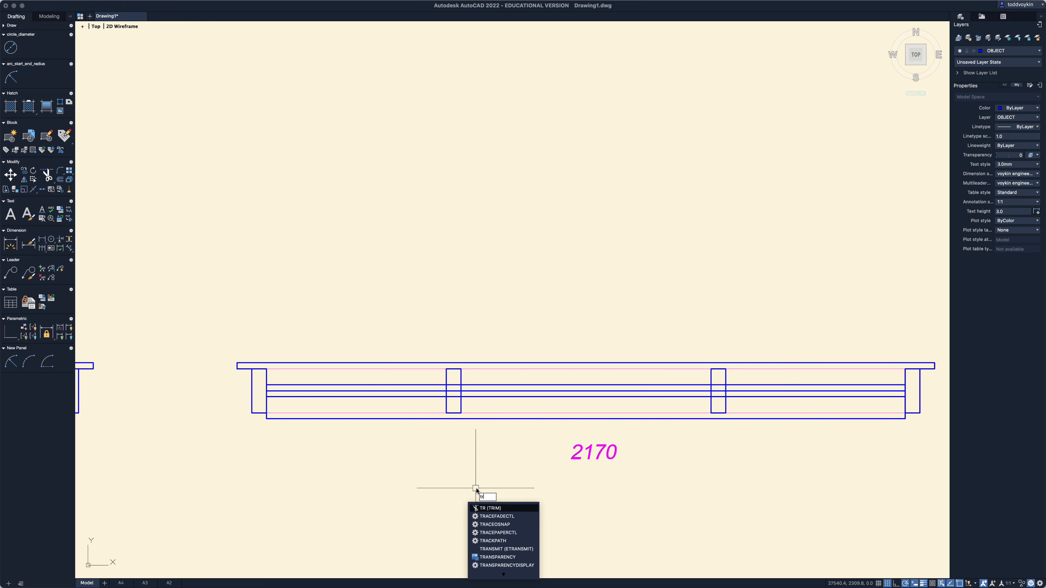
{"action": "left_click", "coordinate": [486, 503]}
{"action": "scroll", "coordinate": [469, 378], "scroll_direction": "up", "scroll_amount": 3}
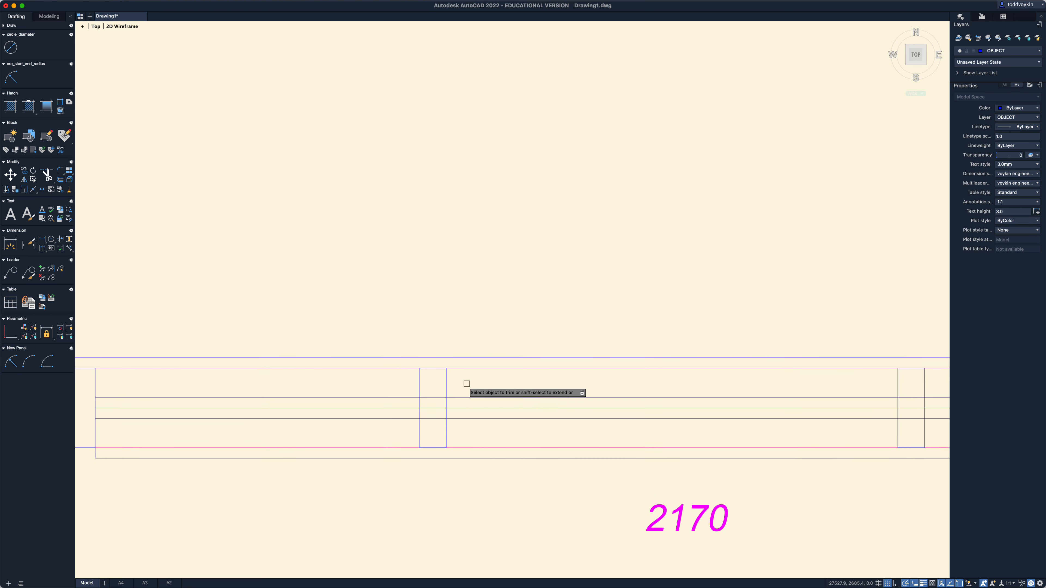
{"action": "left_click", "coordinate": [435, 431]}
{"action": "left_click", "coordinate": [434, 393]}
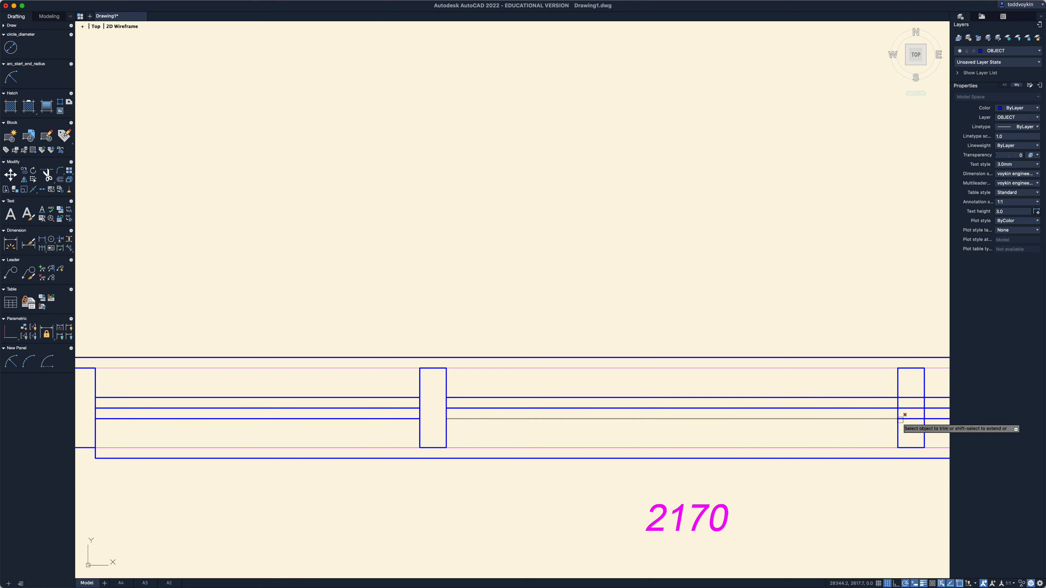
Trim the three sash lines out of the 2170 double-hung window's right mullion and the 1810 double-hung window's mullion.
{"action": "left_click", "coordinate": [909, 431]}
{"action": "left_click", "coordinate": [900, 393]}
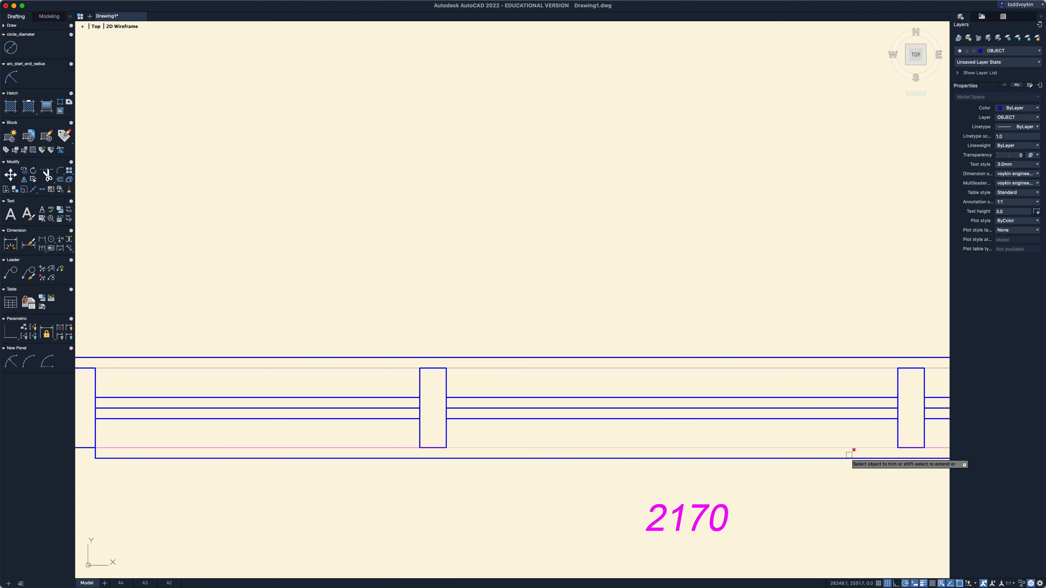
{"action": "scroll", "coordinate": [838, 469], "scroll_direction": "down", "scroll_amount": 4}
{"action": "middle_click_drag", "start_coordinate": [794, 500], "coordinate": [672, 435]}
{"action": "scroll", "coordinate": [672, 435], "scroll_direction": "down", "scroll_amount": 3}
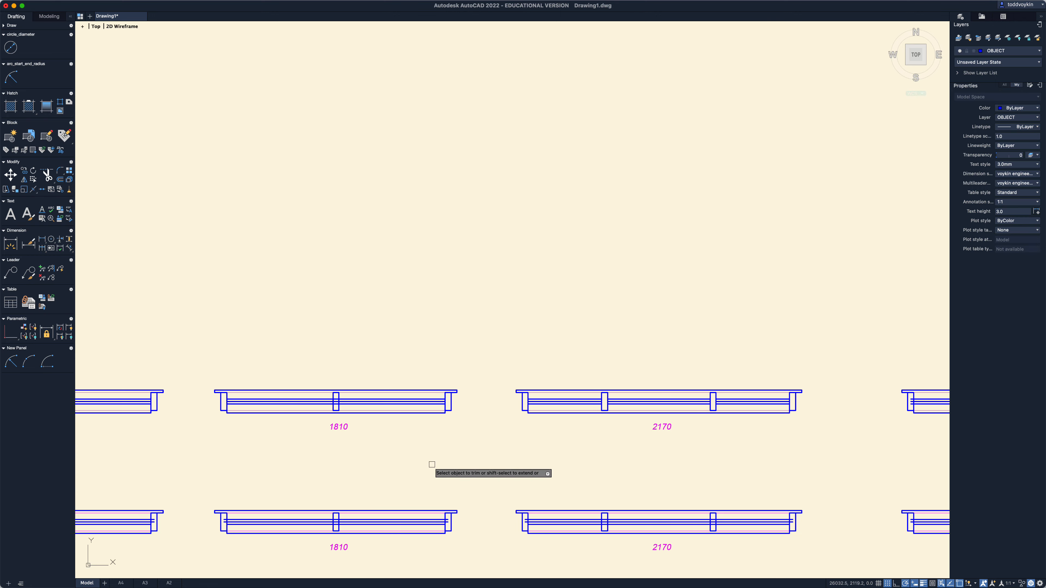
{"action": "middle_click_drag", "start_coordinate": [431, 466], "coordinate": [577, 455]}
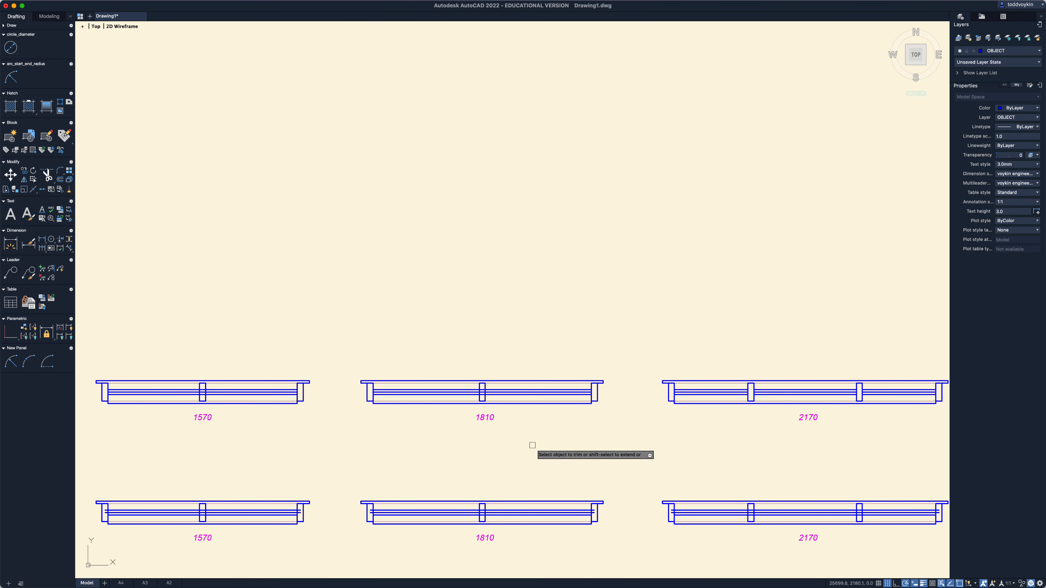
{"action": "scroll", "coordinate": [467, 434], "scroll_direction": "up", "scroll_amount": 3}
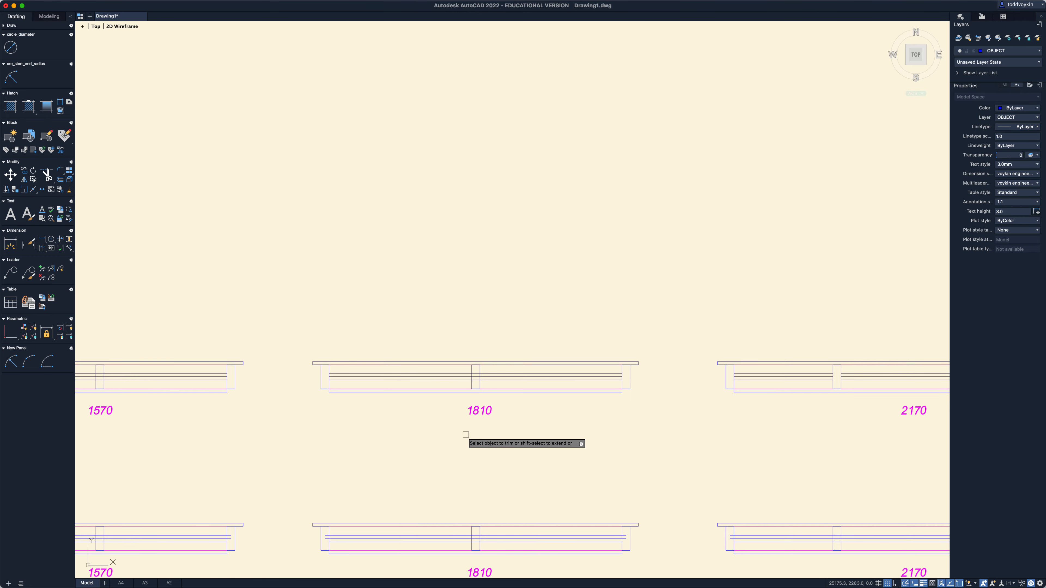
{"action": "left_click", "coordinate": [480, 370]}
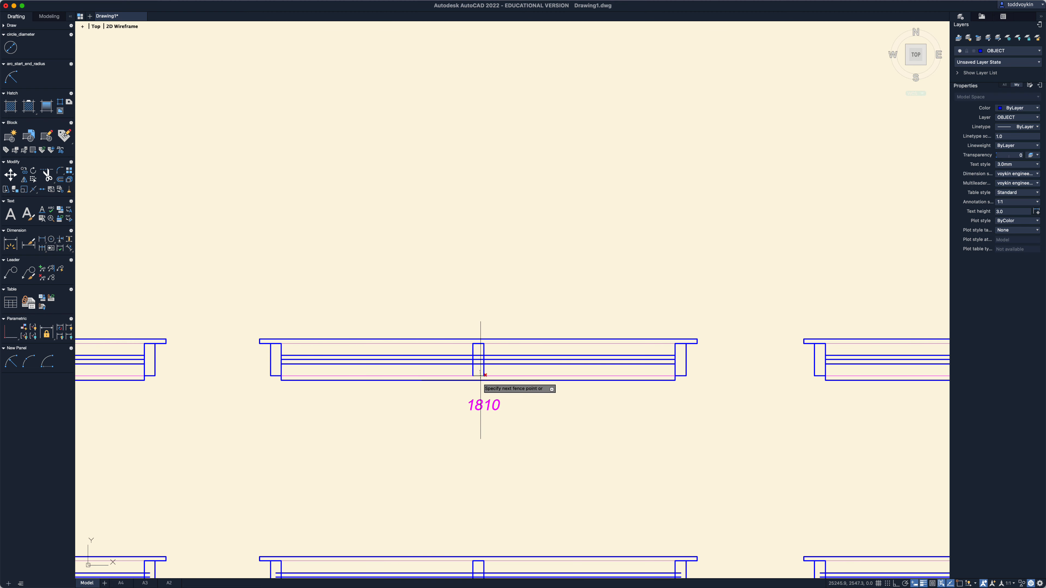
{"action": "left_click", "coordinate": [477, 353]}
Trim the three sash lines out of the mullions of the 1570 and 1210 double-hung windows.
{"action": "middle_click_drag", "start_coordinate": [412, 433], "coordinate": [782, 463]}
{"action": "left_click", "coordinate": [326, 403]}
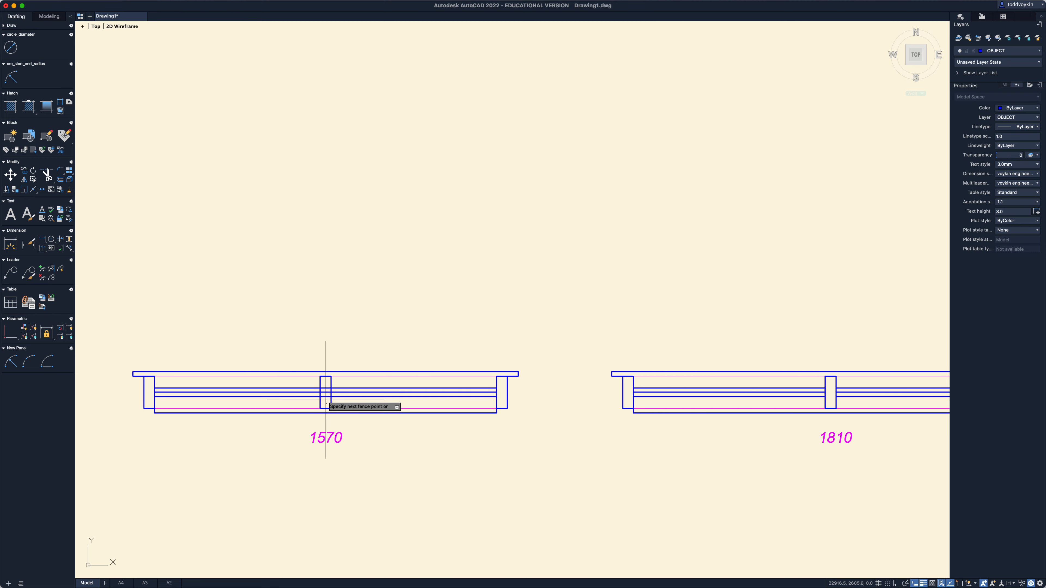
{"action": "left_click", "coordinate": [326, 386]}
{"action": "middle_click_drag", "start_coordinate": [297, 442], "coordinate": [707, 477]}
{"action": "left_click", "coordinate": [302, 440]}
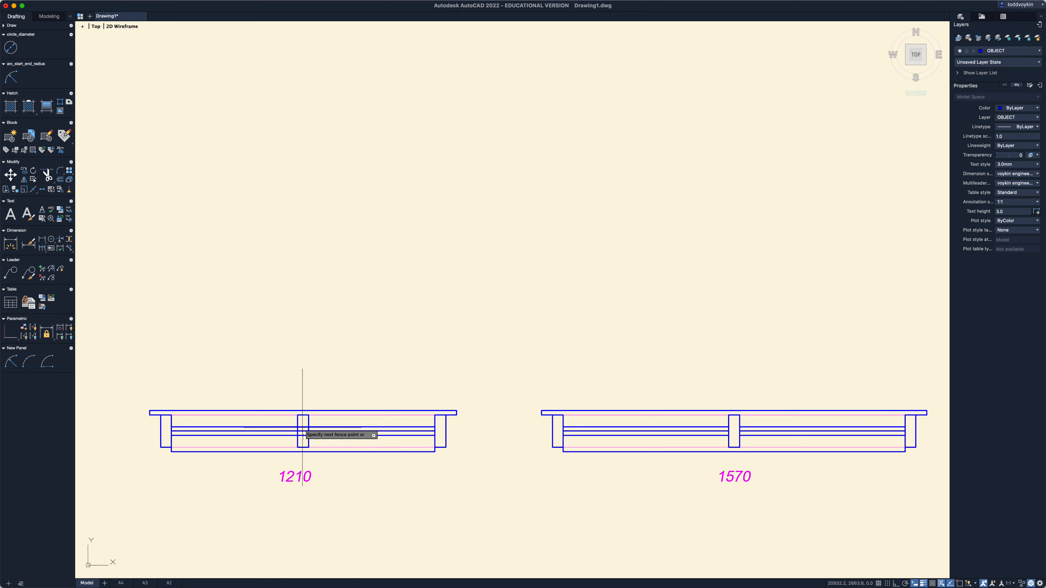
{"action": "left_click", "coordinate": [303, 423]}
Trim the lowest sash line out of the mullion of the 1210 window in the row below the double-hung windows.
{"action": "mouse_move", "coordinate": [268, 472]}
{"action": "middle_mouse_down"}
{"action": "mouse_move", "coordinate": [602, 490]}
{"action": "mouse_move", "coordinate": [507, 462]}
{"action": "middle_mouse_up"}
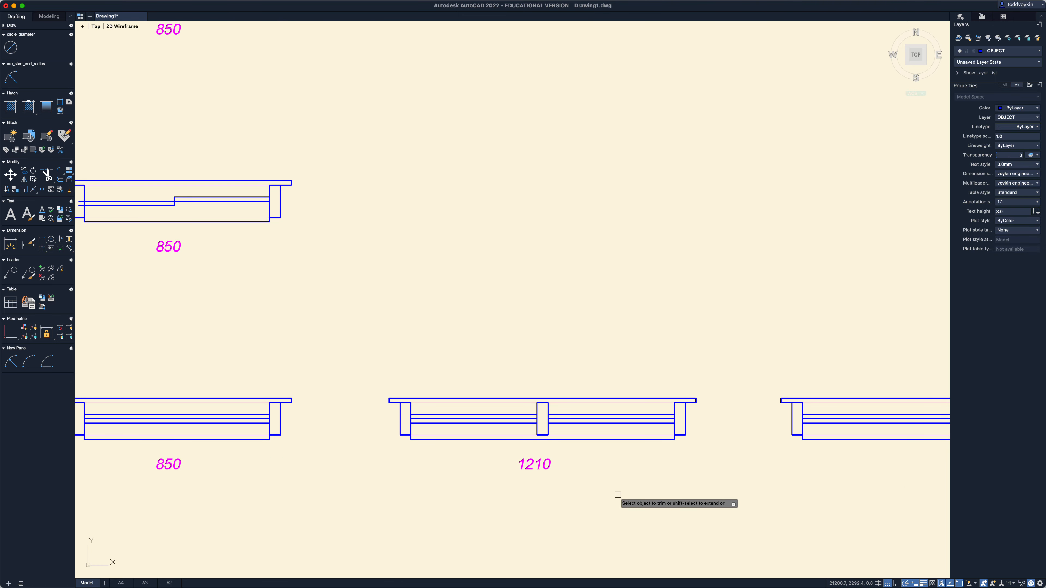
{"action": "scroll", "coordinate": [618, 495], "scroll_direction": "down", "scroll_amount": 2}
{"action": "scroll", "coordinate": [618, 495], "scroll_direction": "up", "scroll_amount": 2}
{"action": "middle_click_drag", "start_coordinate": [619, 495], "coordinate": [533, 374]}
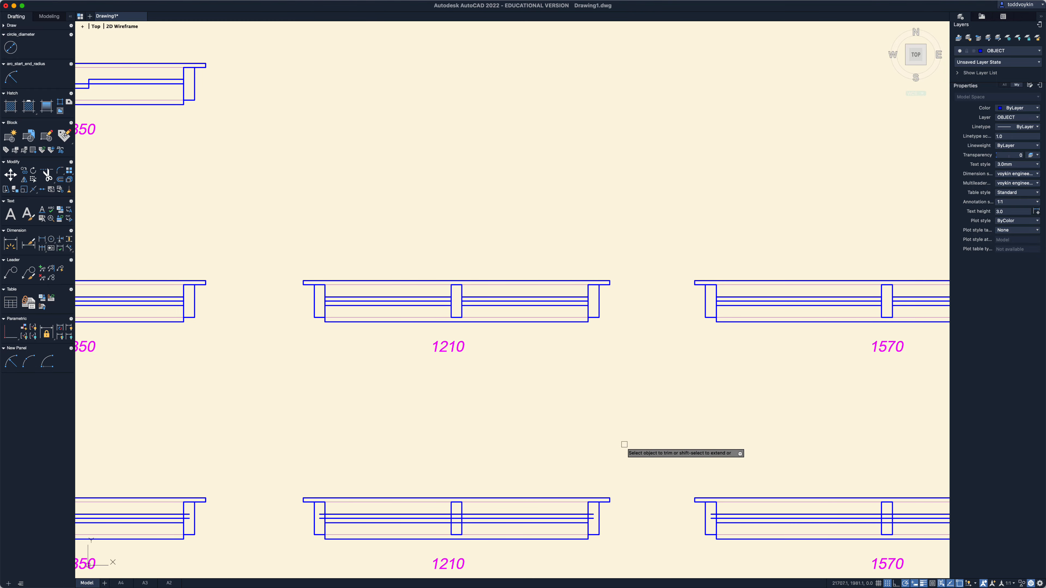
{"action": "middle_click_drag", "start_coordinate": [627, 449], "coordinate": [693, 333]}
{"action": "scroll", "coordinate": [693, 333], "scroll_direction": "down", "scroll_amount": 1}
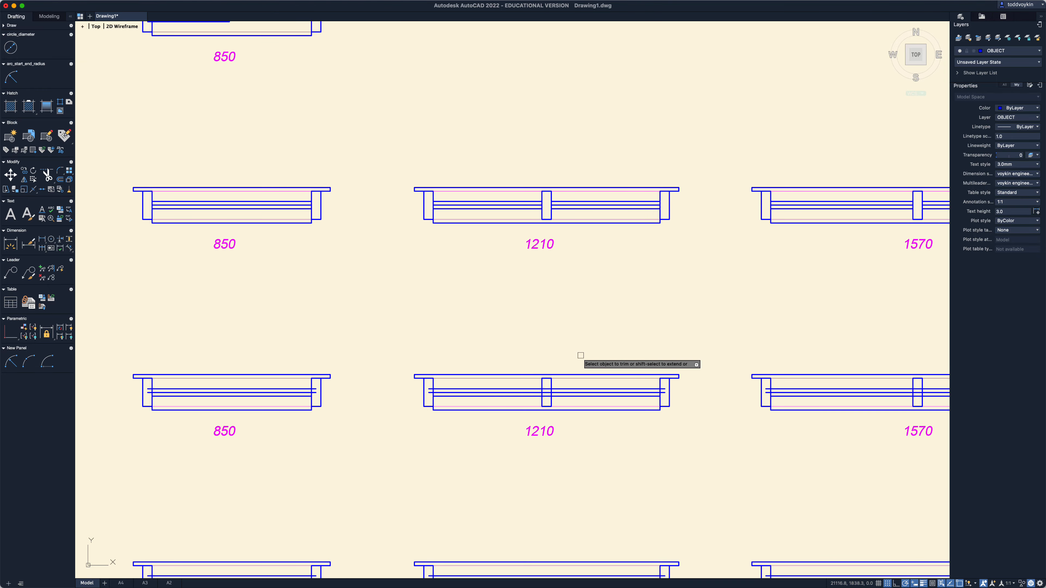
{"action": "middle_click_drag", "start_coordinate": [587, 348], "coordinate": [629, 311]}
{"action": "scroll", "coordinate": [602, 332], "scroll_direction": "up", "scroll_amount": 4}
{"action": "scroll", "coordinate": [627, 310], "scroll_direction": "up", "scroll_amount": 1}
{"action": "scroll", "coordinate": [628, 311], "scroll_direction": "up", "scroll_amount": 2}
{"action": "scroll", "coordinate": [659, 323], "scroll_direction": "down", "scroll_amount": 1}
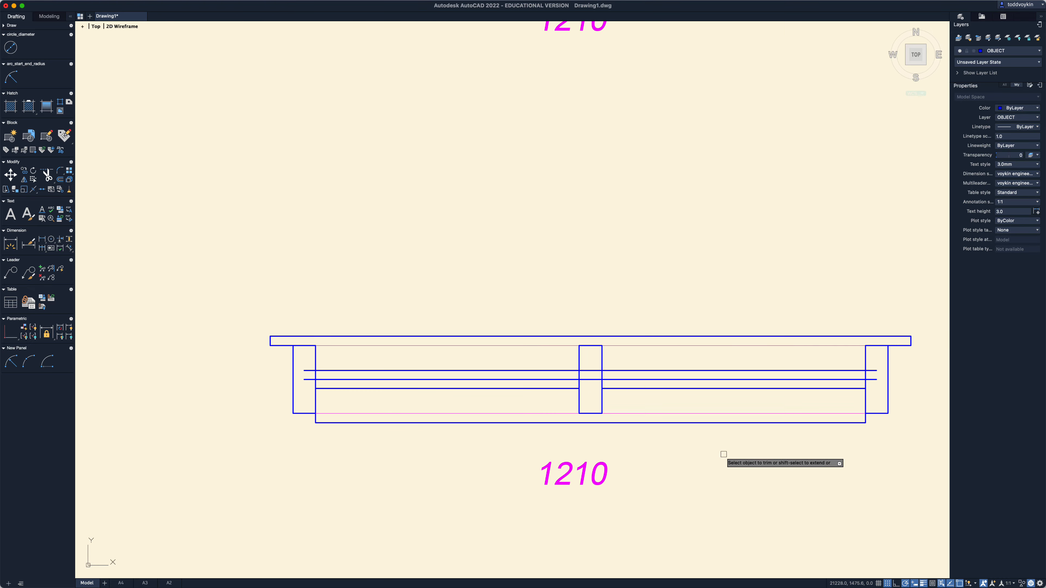
Trim the lowest sash line out of the mullions of the 1570 and 1810 windows in the row below the double-hung windows.
{"action": "scroll", "coordinate": [742, 464], "scroll_direction": "down", "scroll_amount": 3}
{"action": "middle_click_drag", "start_coordinate": [741, 464], "coordinate": [337, 403]}
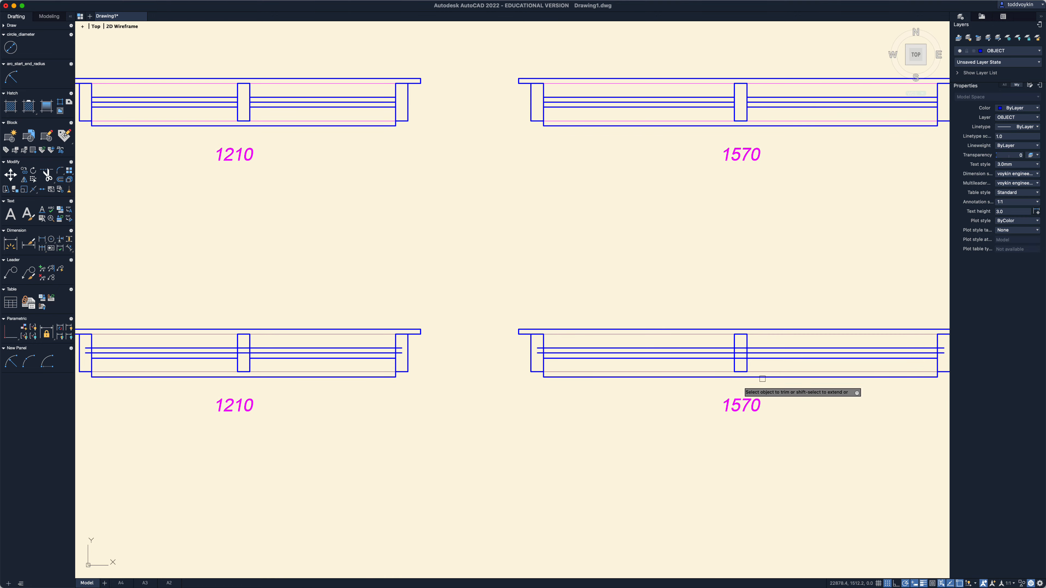
{"action": "left_click", "coordinate": [742, 358]}
{"action": "middle_click_drag", "start_coordinate": [798, 403], "coordinate": [315, 451]}
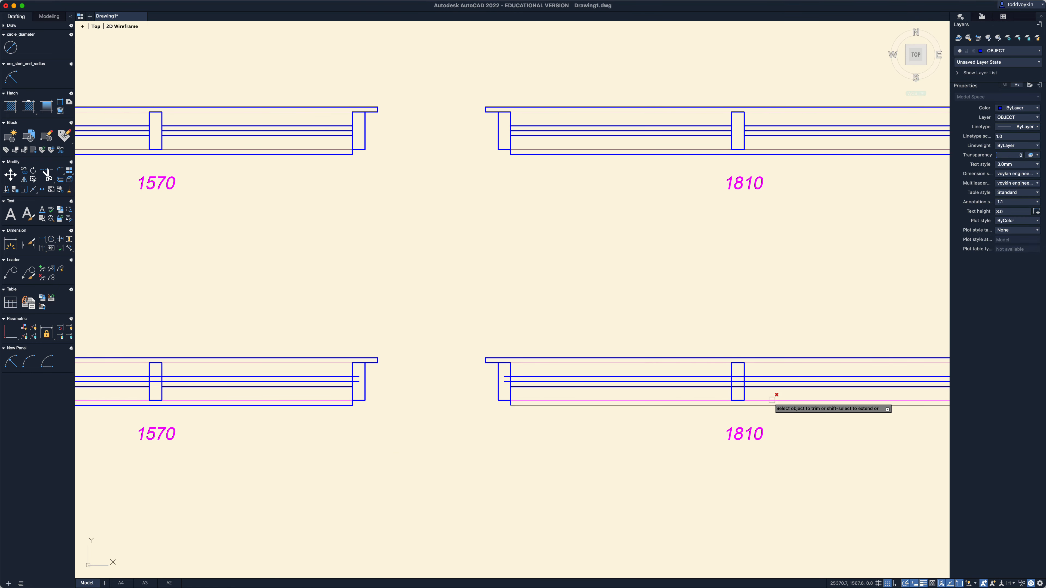
Trim the lowest sash line out of both mullions of the 2170 window in the row below the double-hung windows.
{"action": "middle_click_drag", "start_coordinate": [801, 451], "coordinate": [453, 451]}
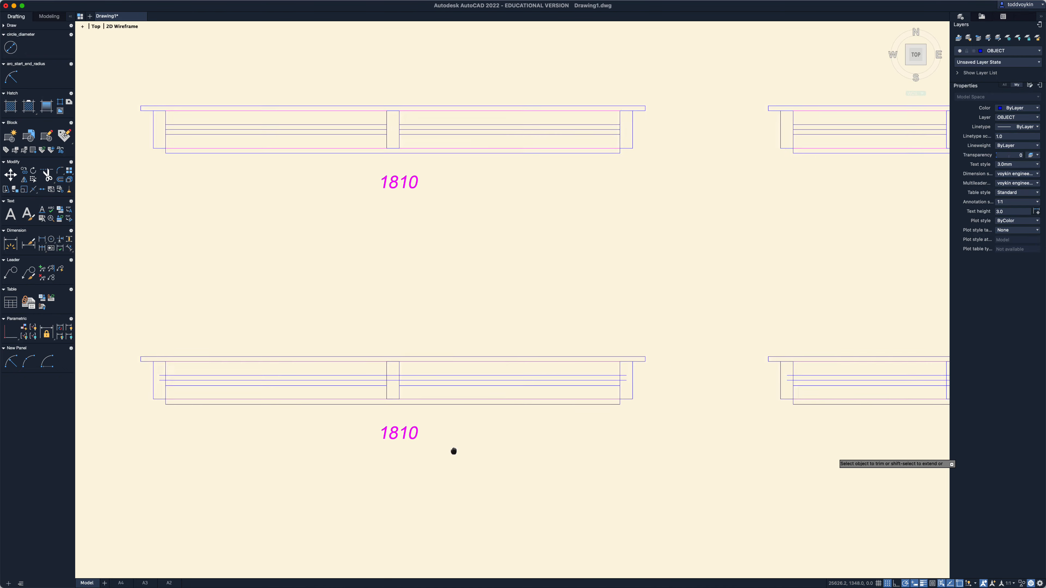
{"action": "scroll", "coordinate": [630, 456], "scroll_direction": "down", "scroll_amount": 3}
{"action": "middle_click_drag", "start_coordinate": [718, 458], "coordinate": [536, 455]}
{"action": "type", "text": "tr"}
{"action": "key", "text": "Return"}
{"action": "scroll", "coordinate": [559, 450], "scroll_direction": "up", "scroll_amount": 3}
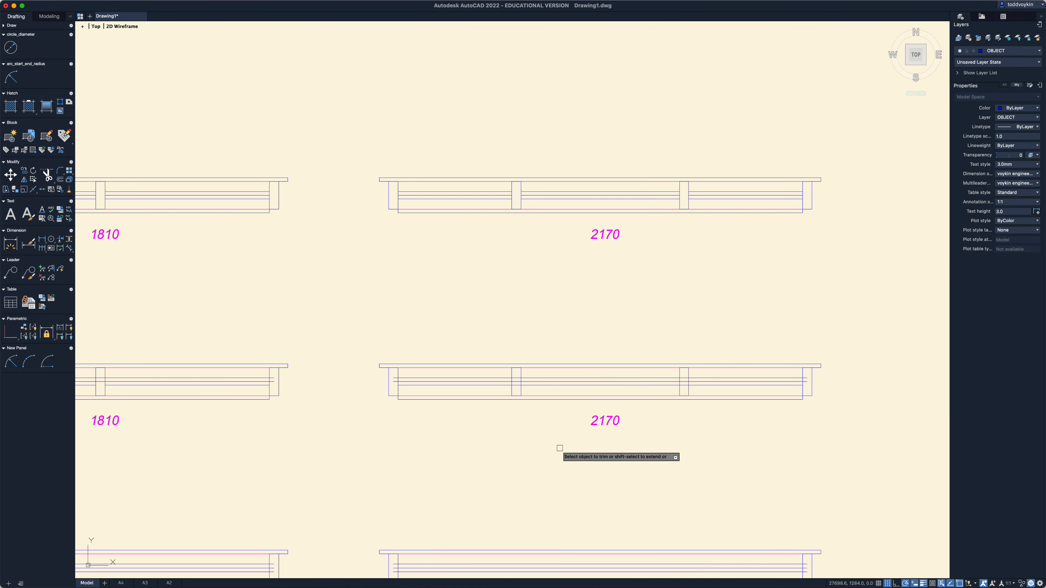
{"action": "scroll", "coordinate": [558, 450], "scroll_direction": "down", "scroll_amount": 4}
{"action": "scroll", "coordinate": [555, 450], "scroll_direction": "down", "scroll_amount": 5}
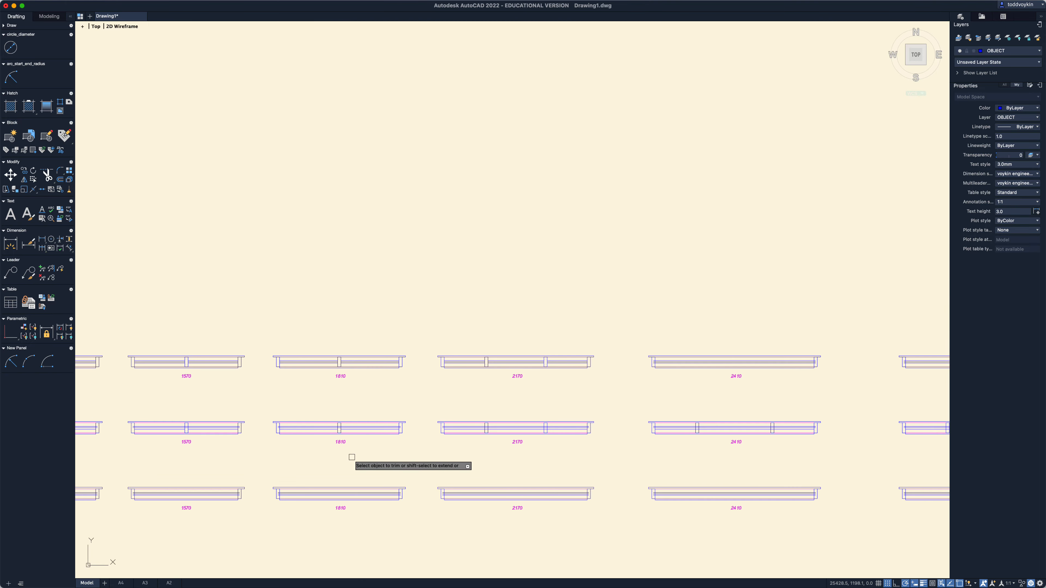
{"action": "middle_click_drag", "start_coordinate": [591, 458], "coordinate": [325, 435]}
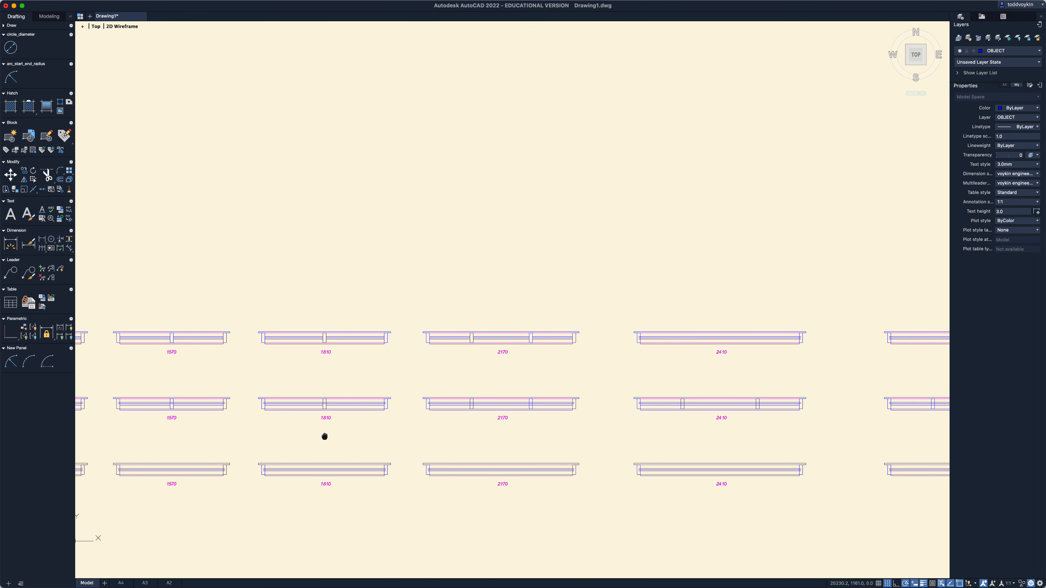
{"action": "scroll", "coordinate": [605, 452], "scroll_direction": "up", "scroll_amount": 1}
{"action": "scroll", "coordinate": [605, 452], "scroll_direction": "up", "scroll_amount": 1}
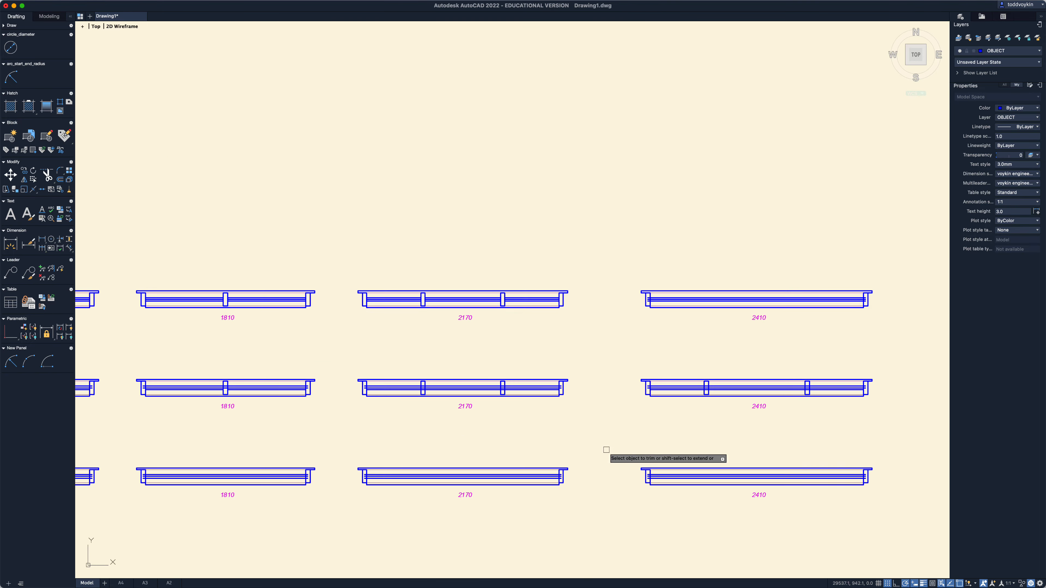
{"action": "scroll", "coordinate": [456, 417], "scroll_direction": "up", "scroll_amount": 4}
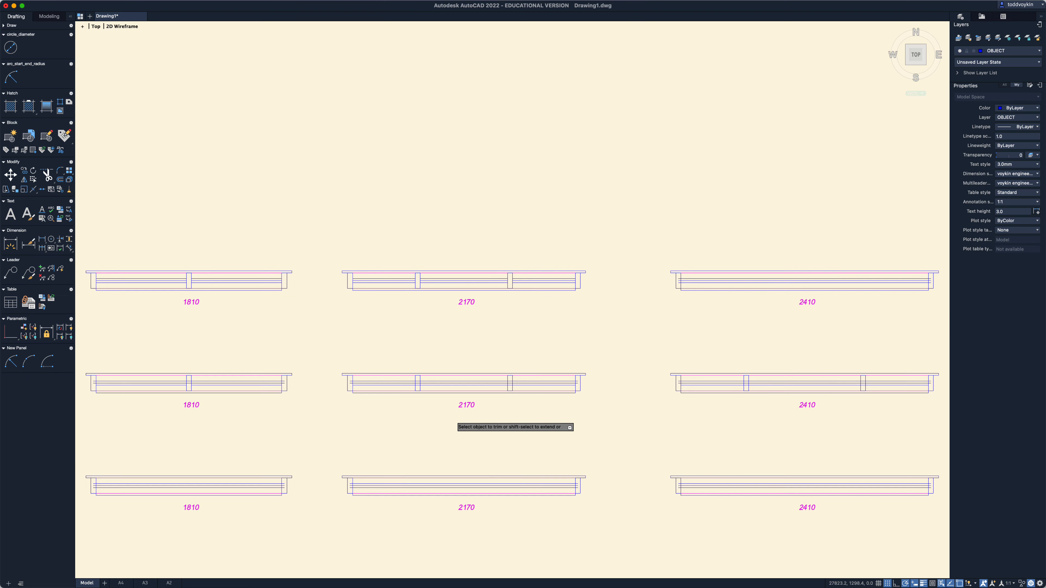
{"action": "middle_click_drag", "start_coordinate": [456, 418], "coordinate": [592, 436]}
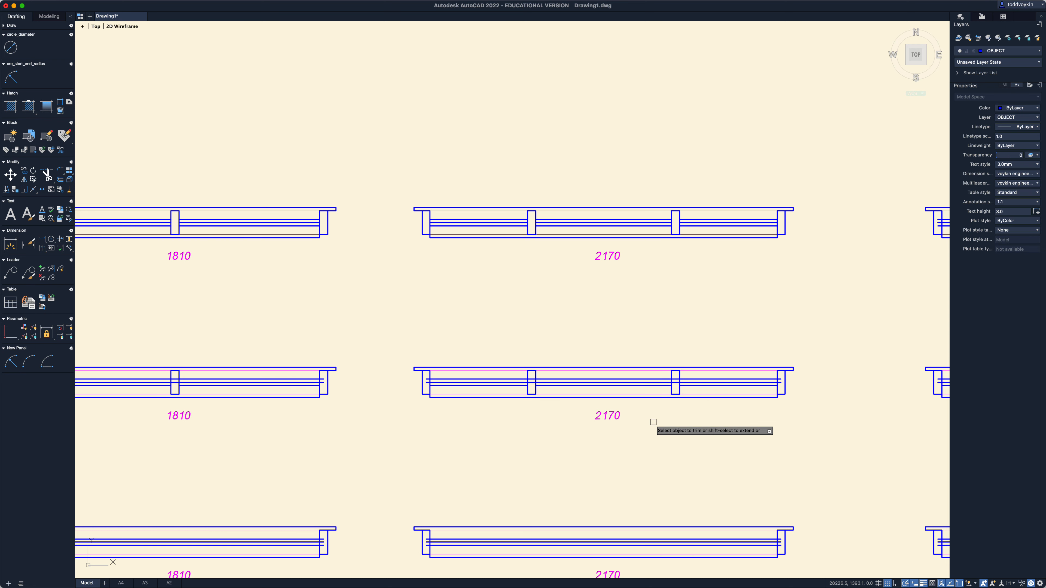
{"action": "scroll", "coordinate": [590, 418], "scroll_direction": "up", "scroll_amount": 2}
{"action": "scroll", "coordinate": [589, 418], "scroll_direction": "up", "scroll_amount": 3}
{"action": "key", "text": "Escape"}
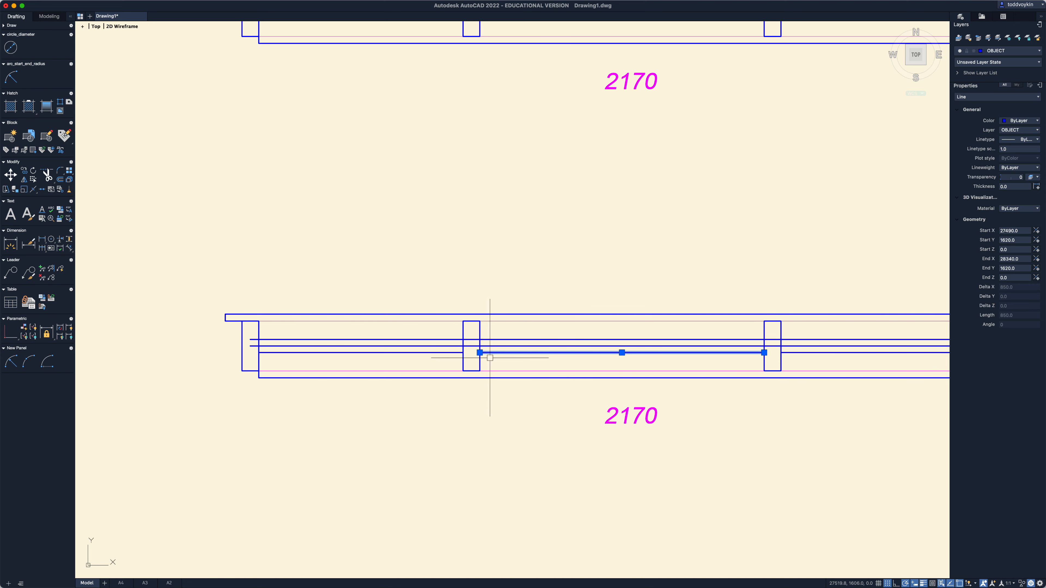
Extend the middle segment of that 2170 window's lowest sash line by 25 into each mullion.
{"action": "left_click", "coordinate": [480, 353]}
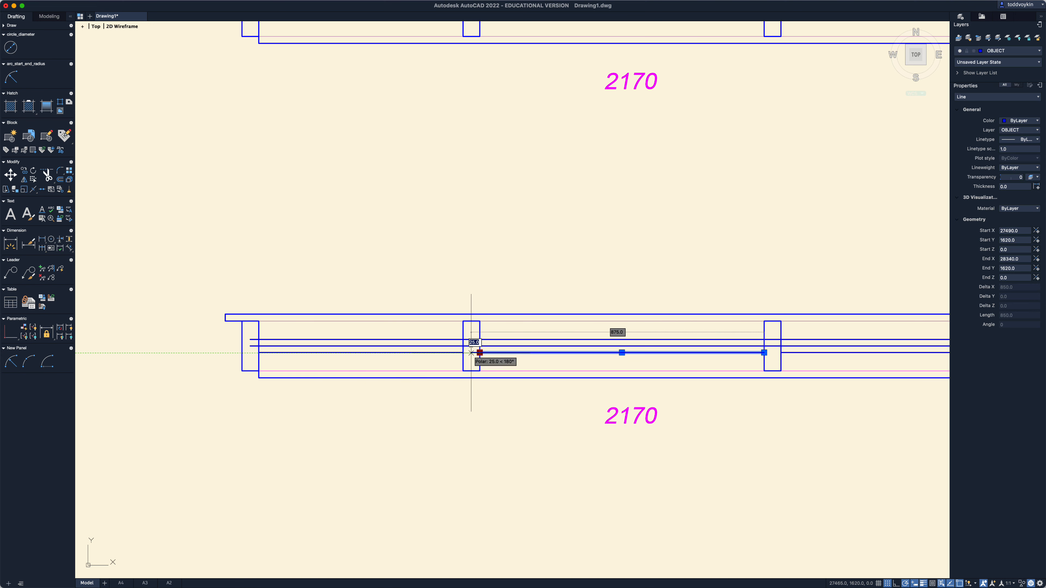
{"action": "type", "text": "25"}
{"action": "key", "text": "Return"}
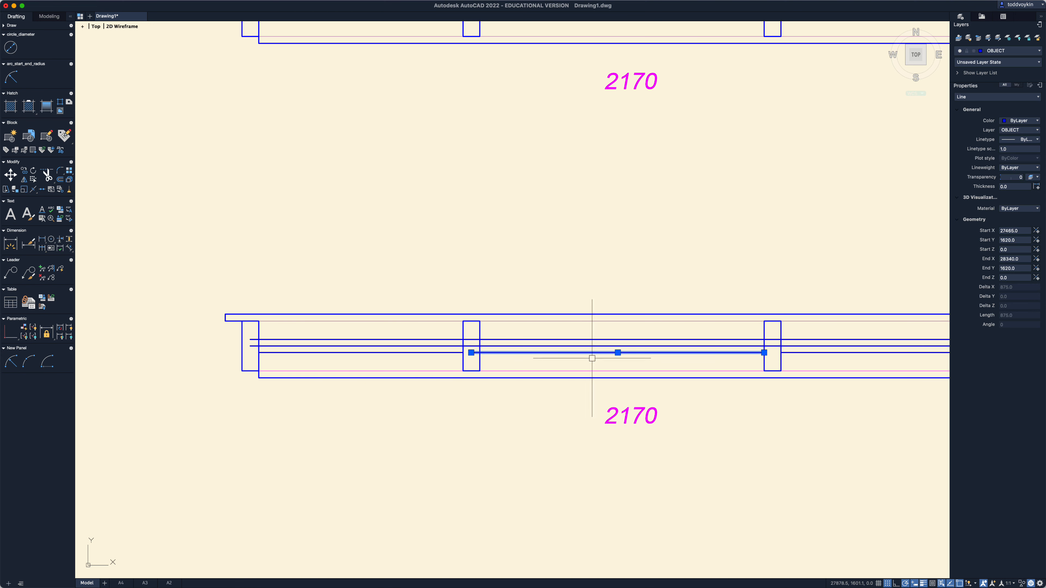
{"action": "left_click", "coordinate": [765, 353]}
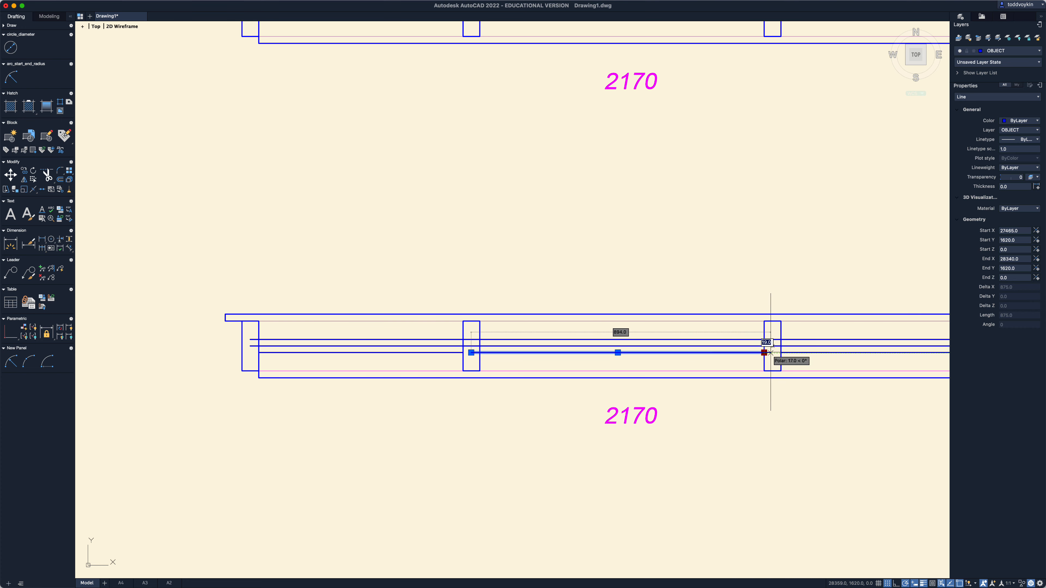
{"action": "type", "text": "25"}
{"action": "key", "text": "Return"}
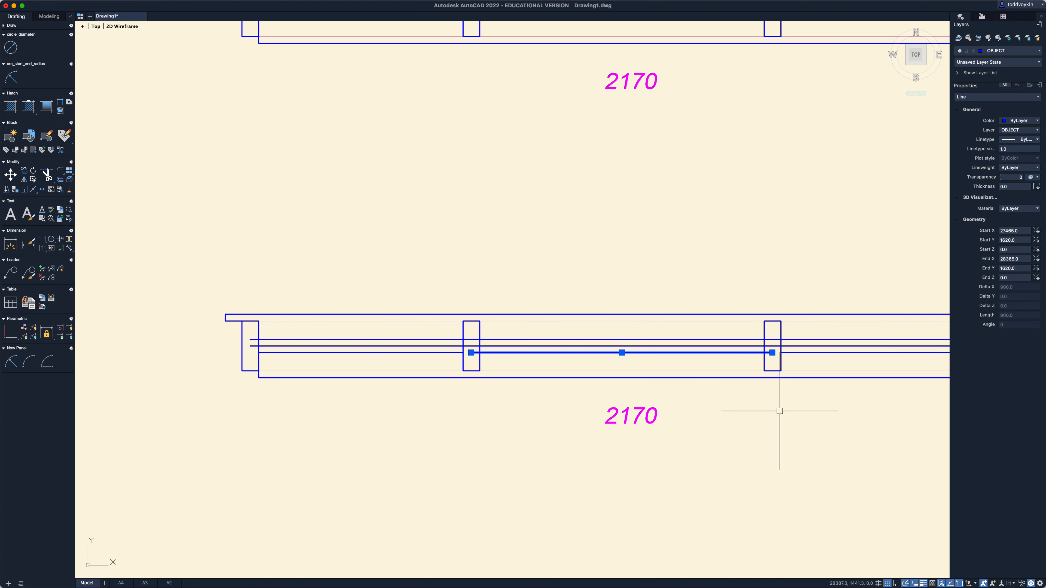
{"action": "key", "text": "Escape"}
Compare the sash lines and mullions of the 2170 and 2410 windows in the double-hung row and the row below.
{"action": "scroll", "coordinate": [783, 447], "scroll_direction": "down", "scroll_amount": 2}
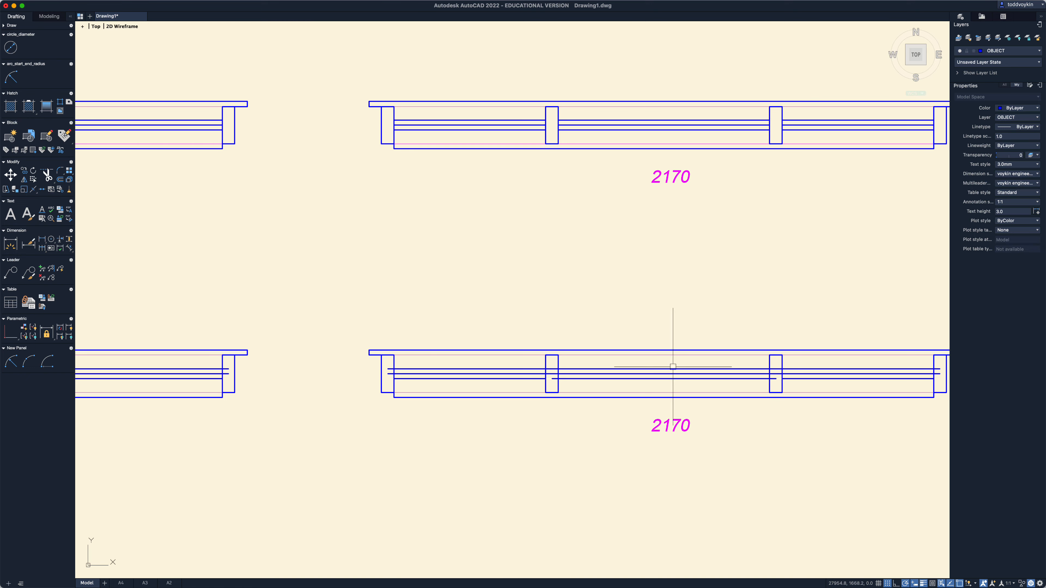
{"action": "scroll", "coordinate": [794, 494], "scroll_direction": "down", "scroll_amount": 1}
{"action": "scroll", "coordinate": [830, 509], "scroll_direction": "down", "scroll_amount": 1}
{"action": "middle_click_drag", "start_coordinate": [829, 510], "coordinate": [627, 499]}
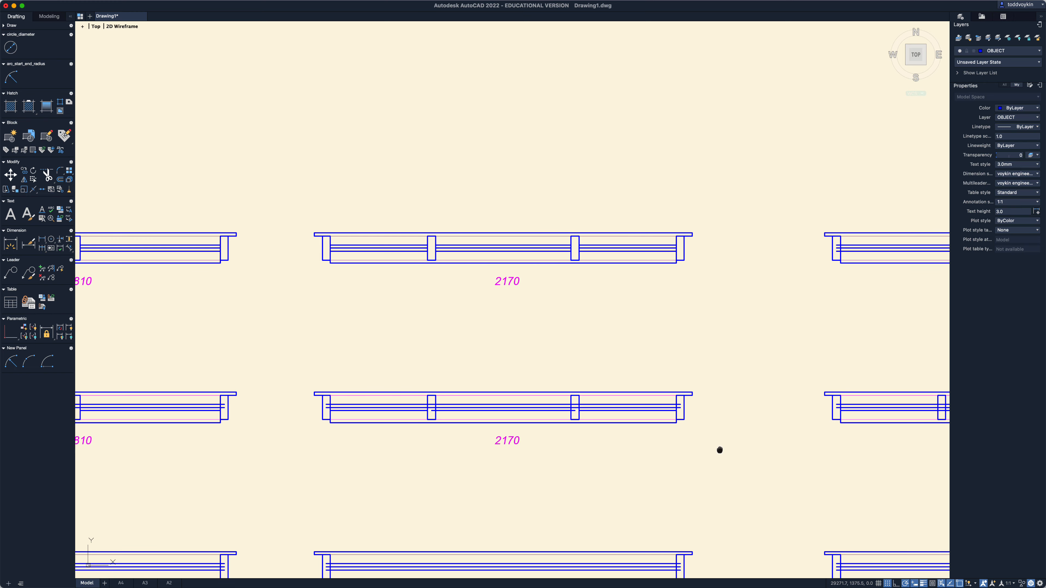
{"action": "middle_click_drag", "start_coordinate": [720, 450], "coordinate": [434, 432]}
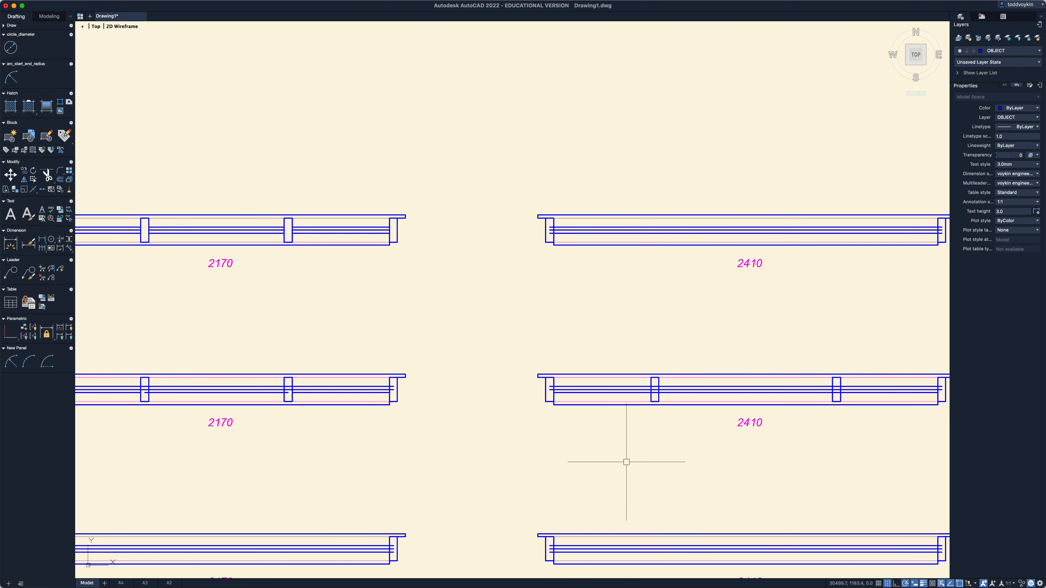
{"action": "middle_click_drag", "start_coordinate": [651, 464], "coordinate": [471, 463]}
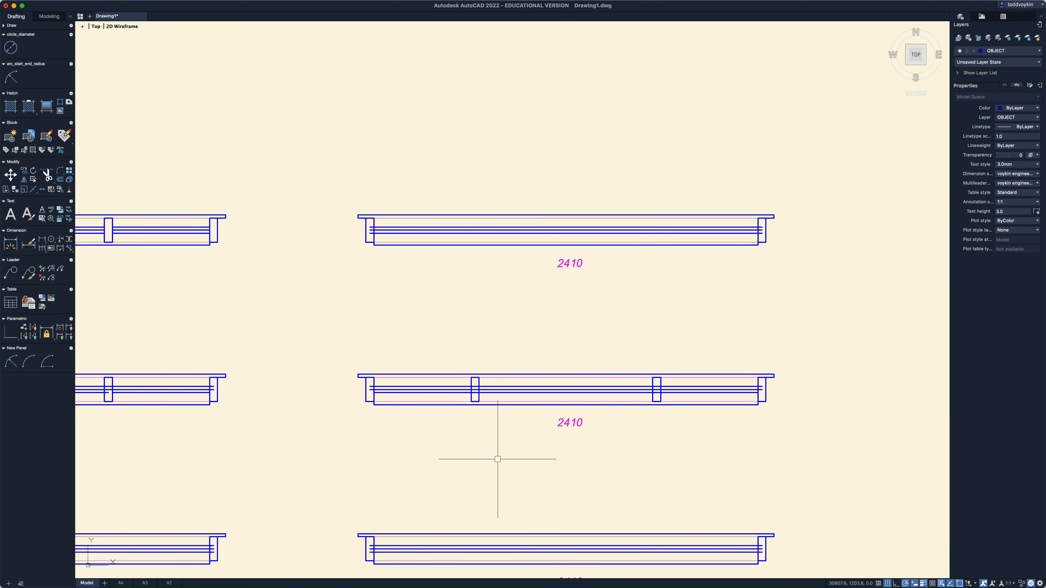
{"action": "scroll", "coordinate": [378, 460], "scroll_direction": "down", "scroll_amount": 3}
{"action": "middle_click_drag", "start_coordinate": [294, 465], "coordinate": [614, 460]}
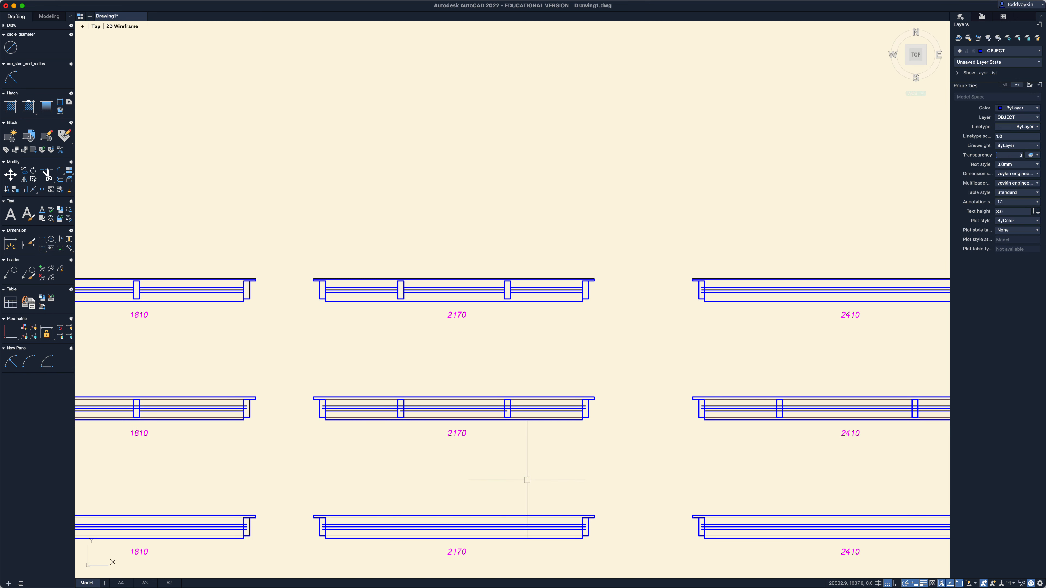
{"action": "mouse_move", "coordinate": [845, 477]}
{"action": "middle_mouse_down"}
{"action": "mouse_move", "coordinate": [574, 452]}
{"action": "mouse_move", "coordinate": [577, 476]}
{"action": "middle_mouse_up"}
{"action": "scroll", "coordinate": [577, 450], "scroll_direction": "up", "scroll_amount": 3}
{"action": "scroll", "coordinate": [665, 438], "scroll_direction": "up", "scroll_amount": 2}
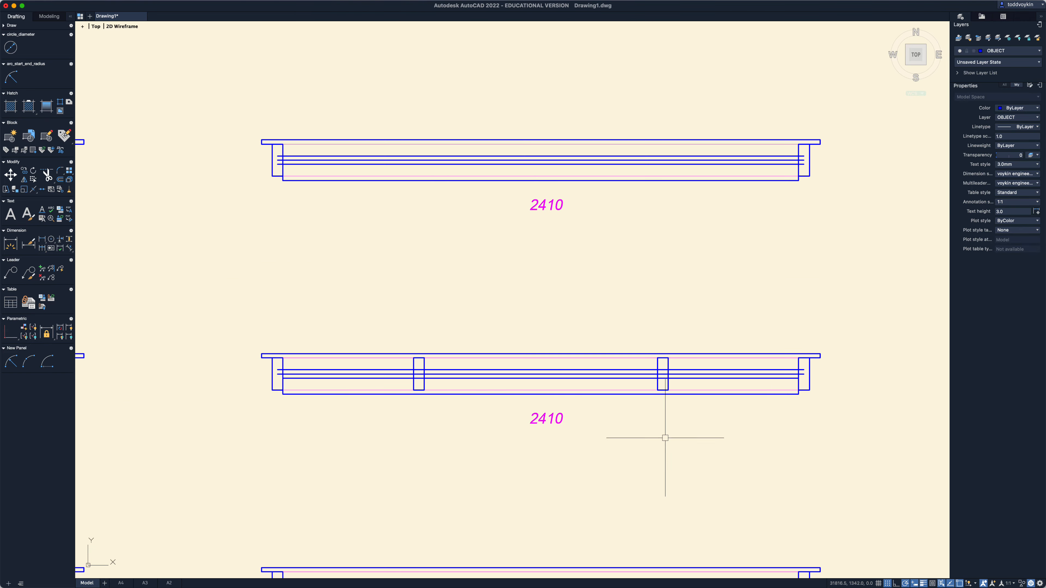
{"action": "scroll", "coordinate": [663, 442], "scroll_direction": "down", "scroll_amount": 2}
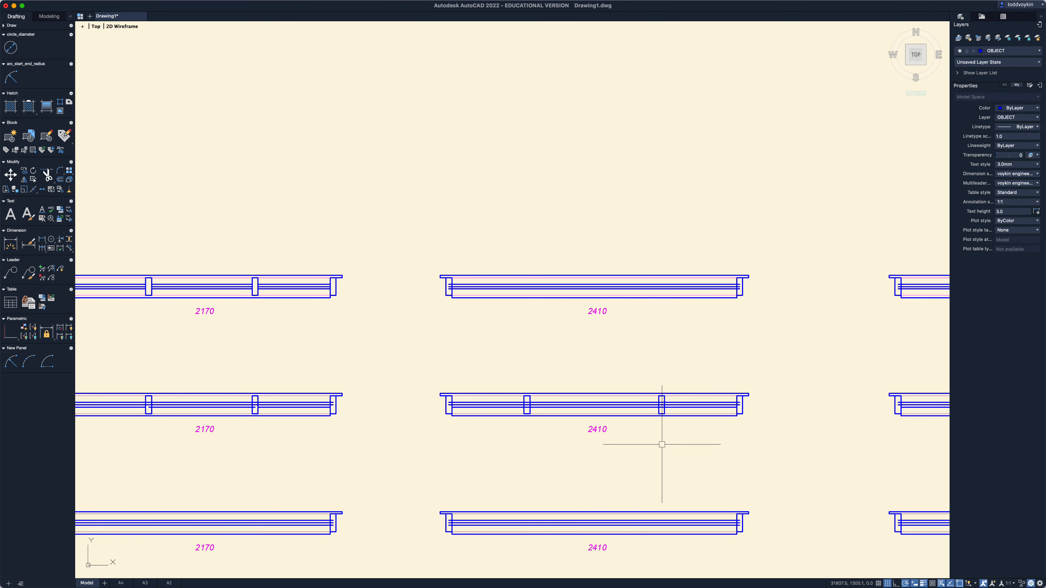
{"action": "scroll", "coordinate": [662, 445], "scroll_direction": "down", "scroll_amount": 2}
{"action": "middle_click_drag", "start_coordinate": [583, 444], "coordinate": [638, 472]}
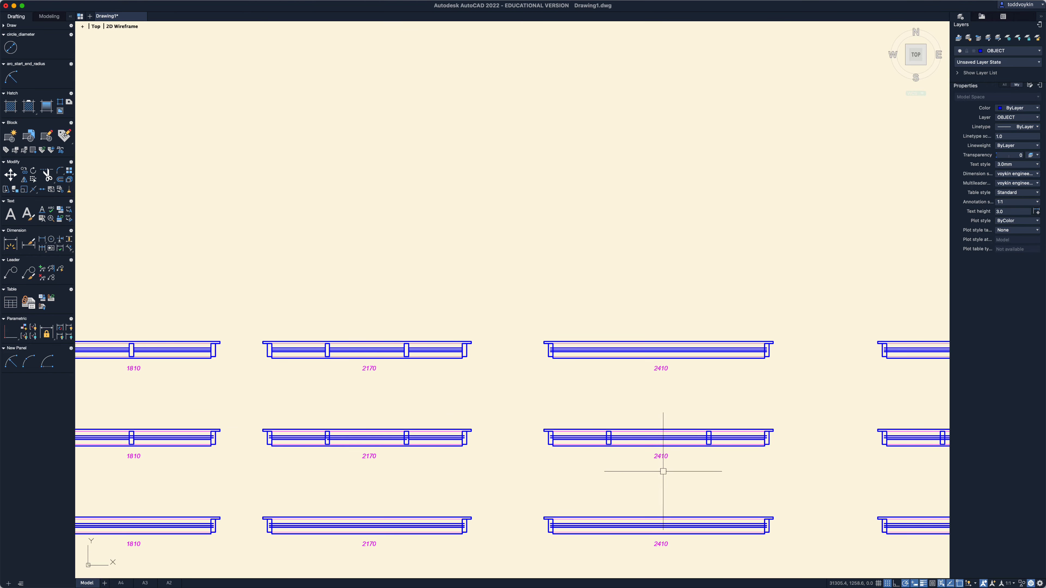
{"action": "scroll", "coordinate": [664, 471], "scroll_direction": "up", "scroll_amount": 5}
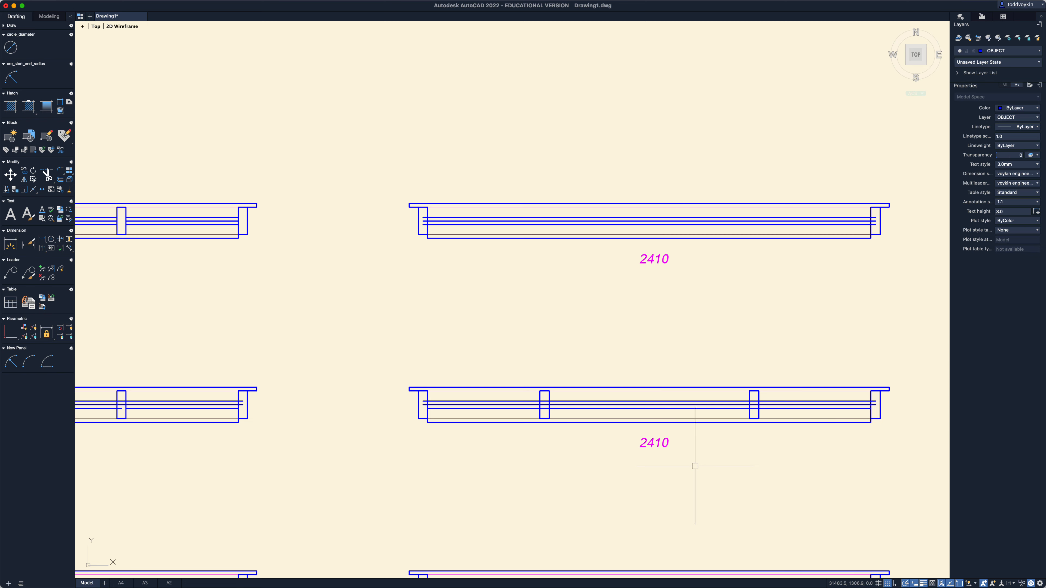
{"action": "scroll", "coordinate": [754, 409], "scroll_direction": "up", "scroll_amount": 1}
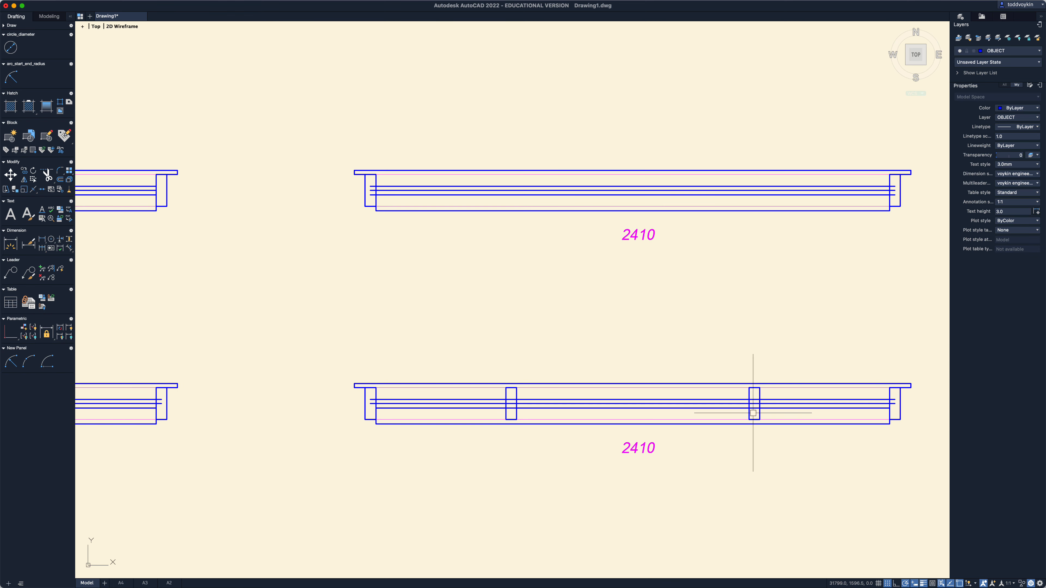
Trim the lowest sash line out of both mullions of the single-hung 2410 window.
{"action": "type", "text": "tr"}
{"action": "key", "text": "Return"}
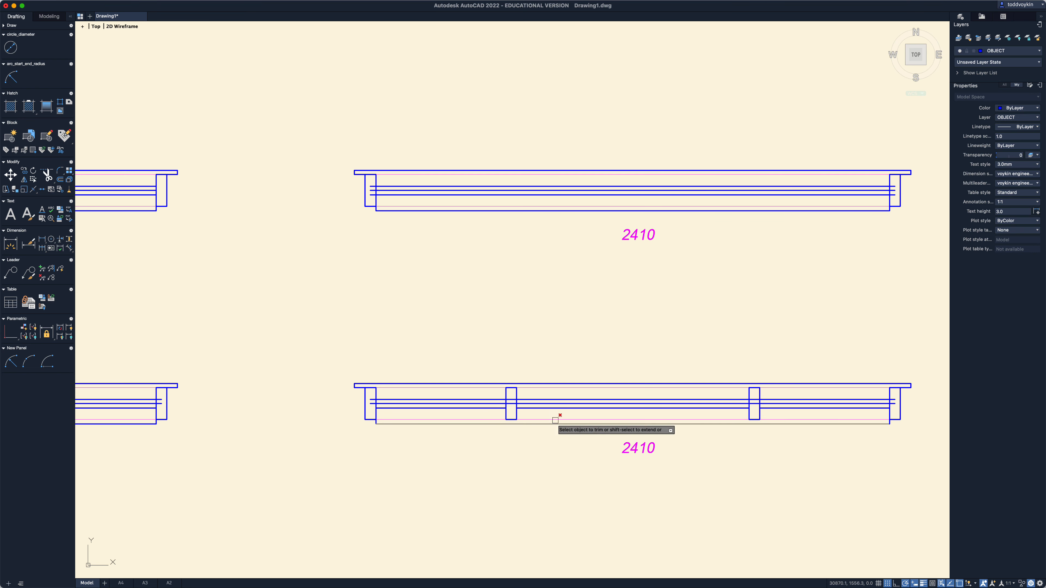
{"action": "key", "text": "Escape"}
Extend the middle segment of the single-hung 2410 window's lowest sash line by 25 into each mullion.
{"action": "scroll", "coordinate": [564, 411], "scroll_direction": "up", "scroll_amount": 2}
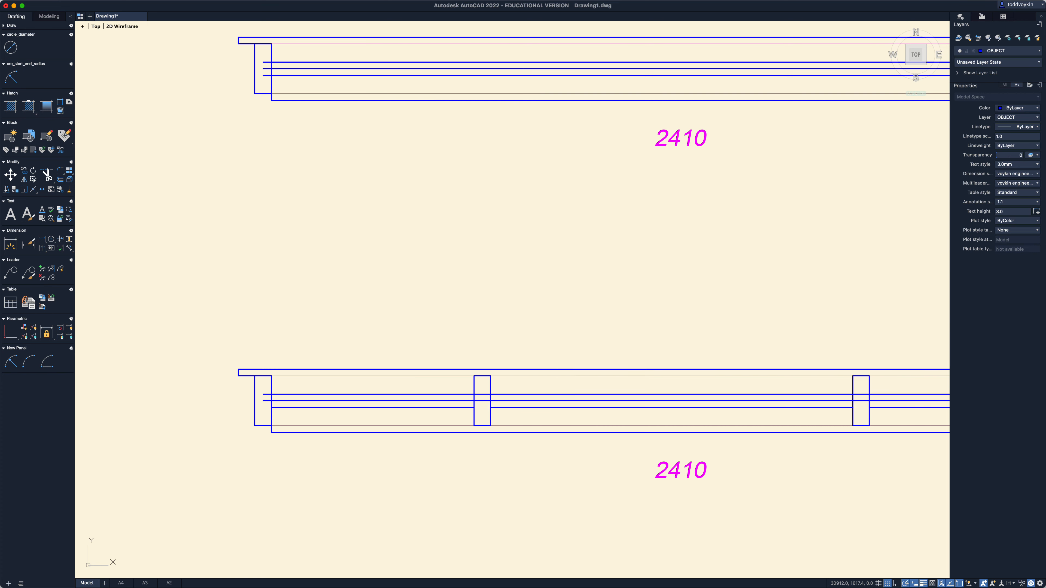
{"action": "left_click", "coordinate": [564, 408]}
{"action": "left_click", "coordinate": [490, 408]}
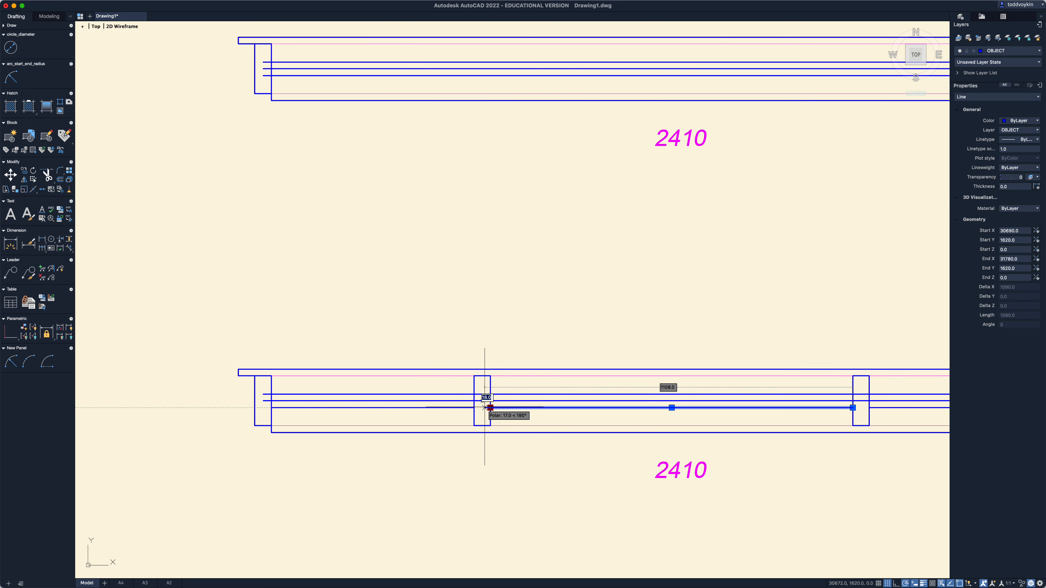
{"action": "key", "text": "Return"}
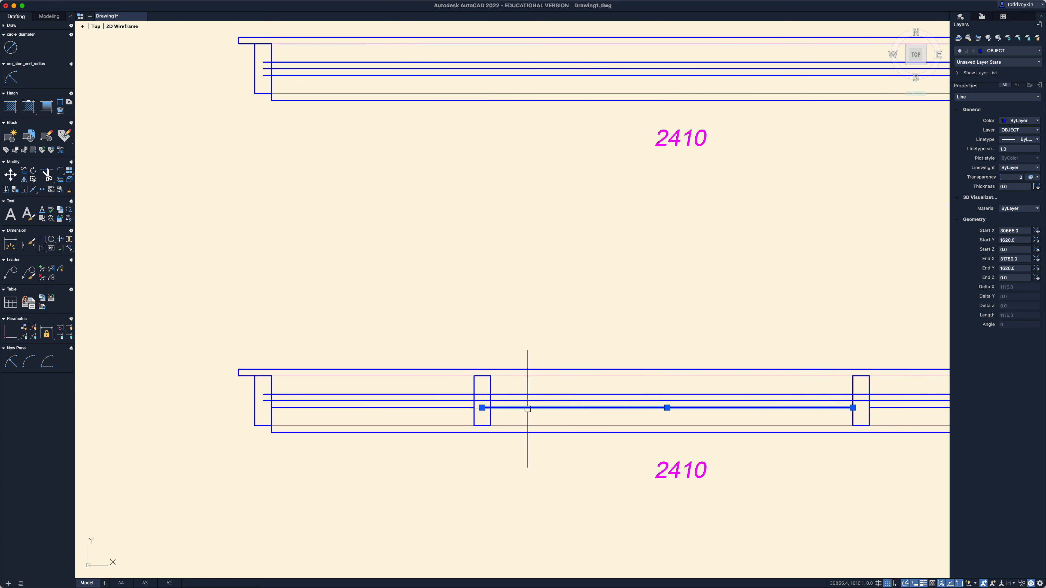
{"action": "mouse_move", "coordinate": [853, 408]}
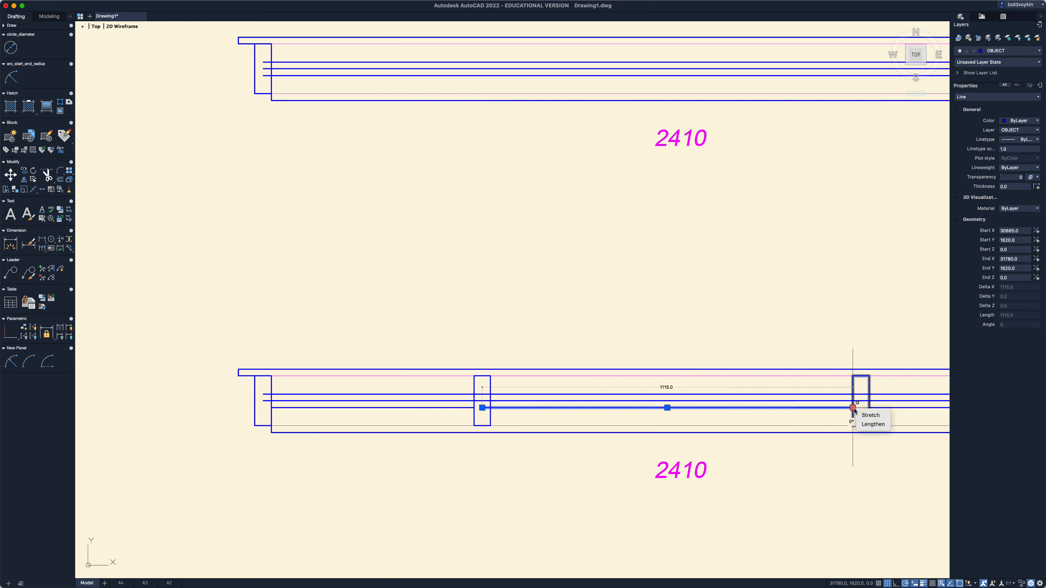
{"action": "left_click", "coordinate": [853, 408]}
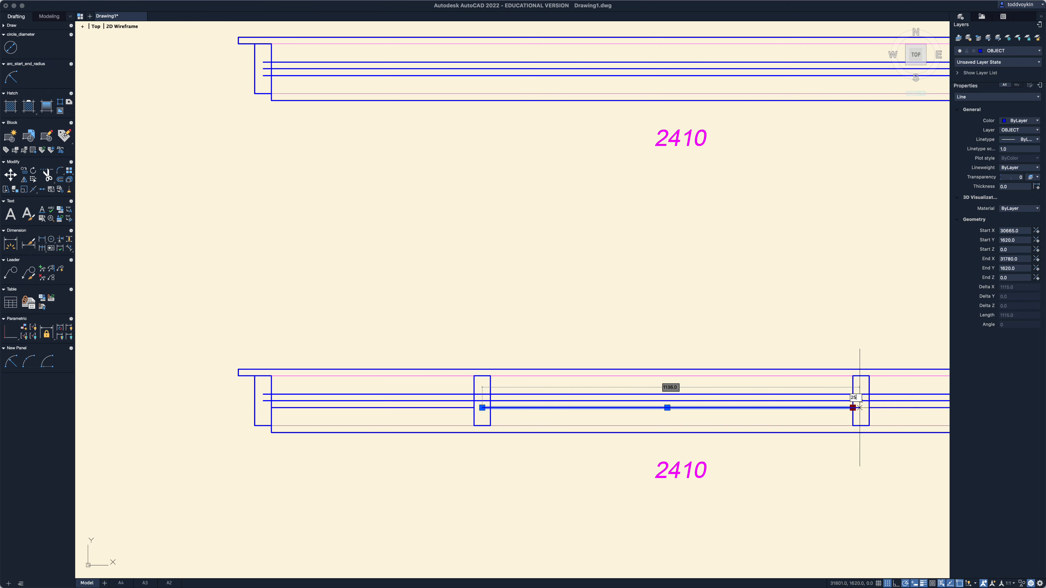
{"action": "type", "text": "25"}
{"action": "key", "text": "Return"}
{"action": "key", "text": "Escape"}
Review the mullions across the widths of the double-hung, single-hung and fixed window rows.
{"action": "scroll", "coordinate": [855, 455], "scroll_direction": "down", "scroll_amount": 5}
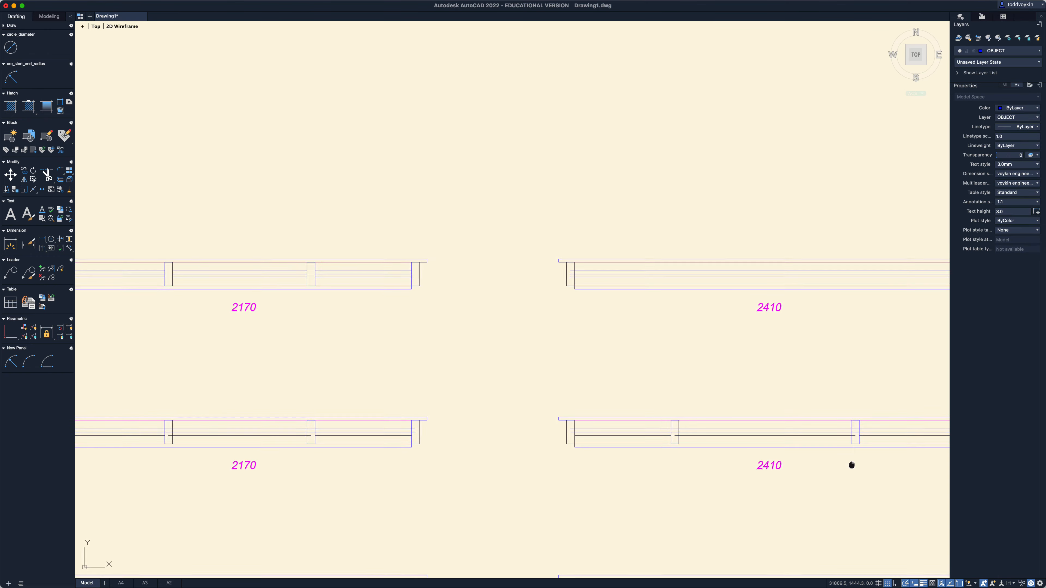
{"action": "middle_click_drag", "start_coordinate": [852, 465], "coordinate": [406, 442]}
{"action": "scroll", "coordinate": [412, 443], "scroll_direction": "down", "scroll_amount": 2}
{"action": "scroll", "coordinate": [559, 465], "scroll_direction": "down", "scroll_amount": 2}
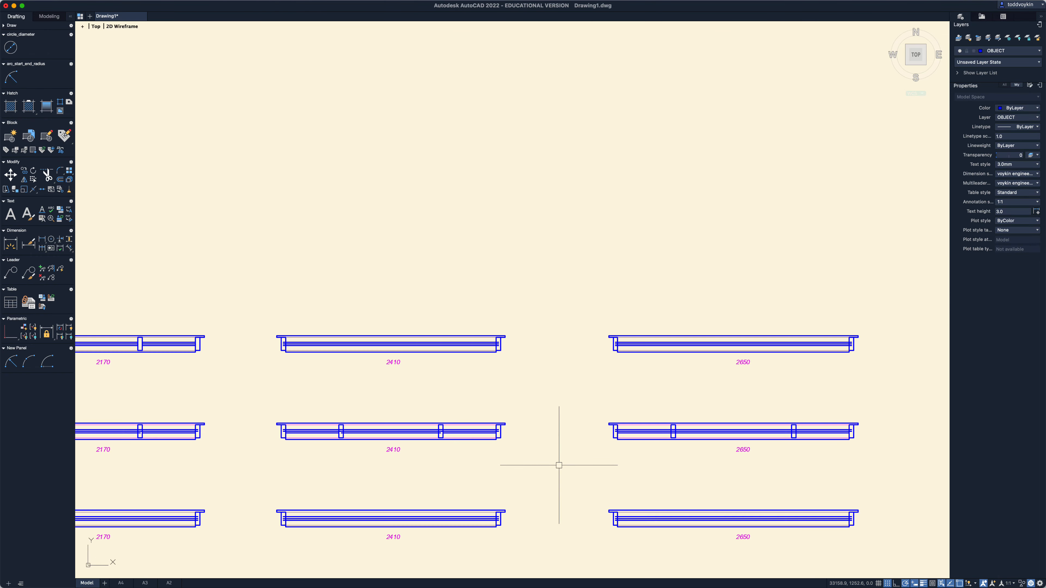
{"action": "middle_click_drag", "start_coordinate": [559, 465], "coordinate": [823, 475]}
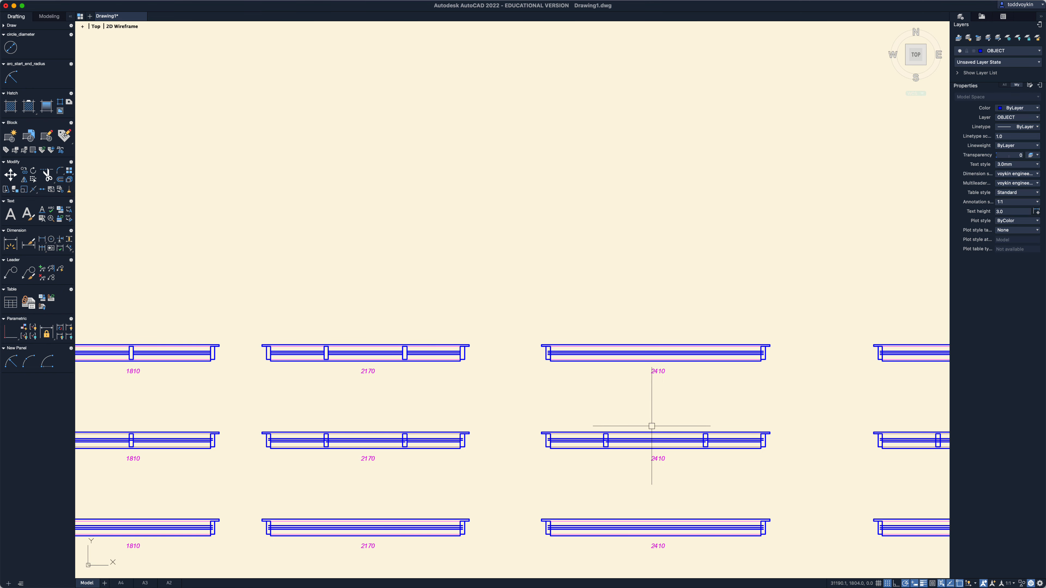
{"action": "mouse_move", "coordinate": [653, 426]}
{"action": "middle_mouse_down"}
{"action": "mouse_move", "coordinate": [385, 427]}
{"action": "mouse_move", "coordinate": [590, 414]}
{"action": "mouse_move", "coordinate": [782, 428]}
{"action": "middle_mouse_up"}
{"action": "scroll", "coordinate": [544, 430], "scroll_direction": "down", "scroll_amount": 4}
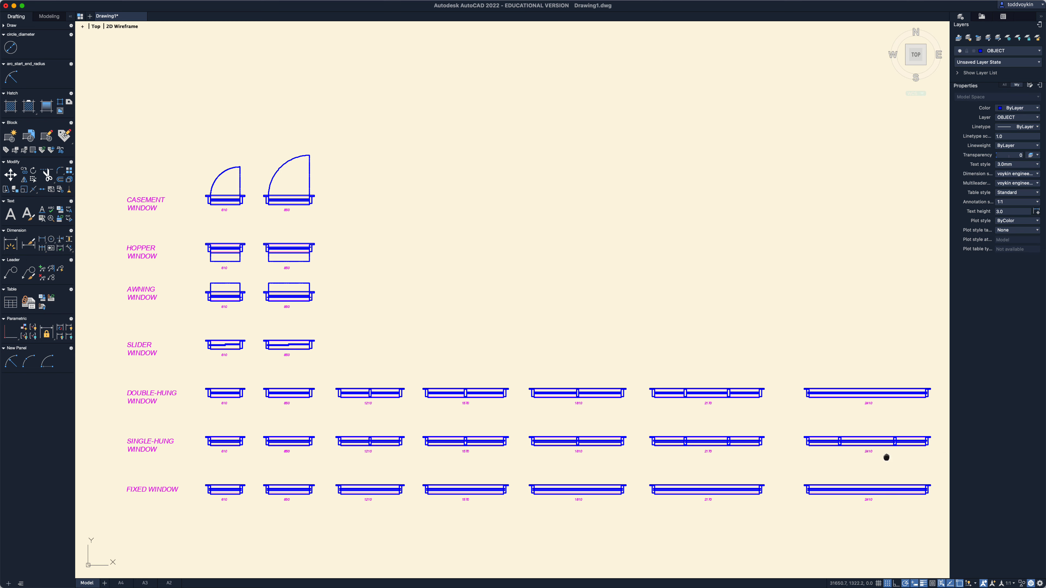
Copy the left jamb of the double-hung 2650 window 610 to the right as a mullion.
{"action": "middle_click_drag", "start_coordinate": [886, 458], "coordinate": [417, 436]}
{"action": "scroll", "coordinate": [590, 406], "scroll_direction": "up", "scroll_amount": 4}
{"action": "scroll", "coordinate": [481, 392], "scroll_direction": "up", "scroll_amount": 2}
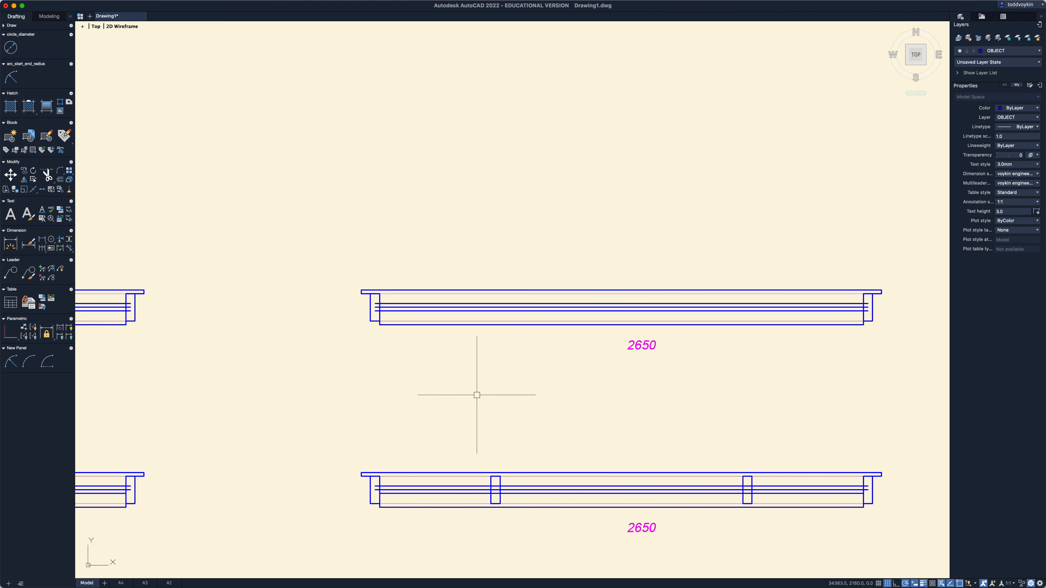
{"action": "right_click", "coordinate": [477, 396]}
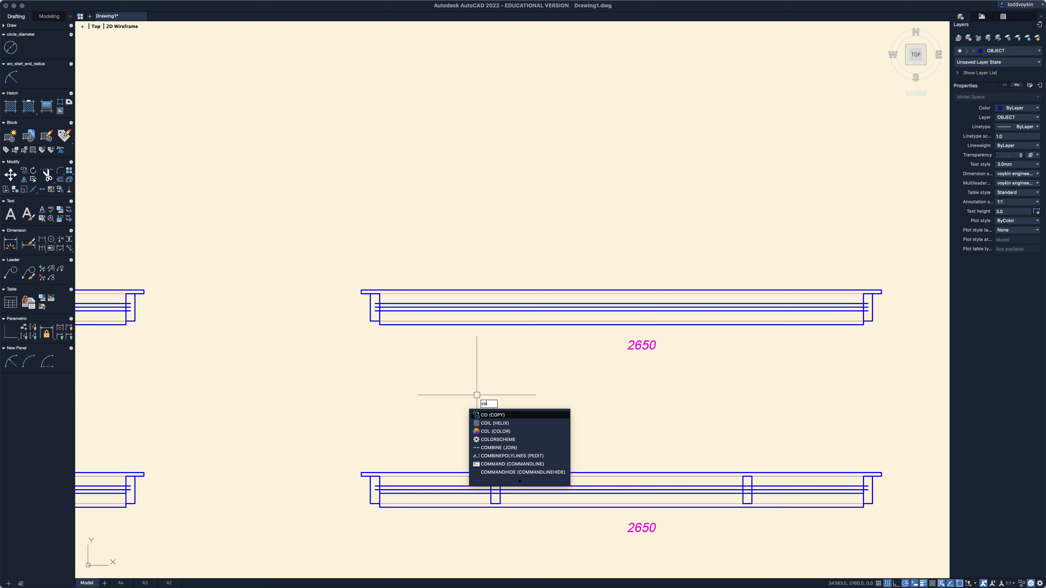
{"action": "left_click", "coordinate": [486, 405]}
{"action": "left_click", "coordinate": [375, 320]}
{"action": "key", "text": "Return"}
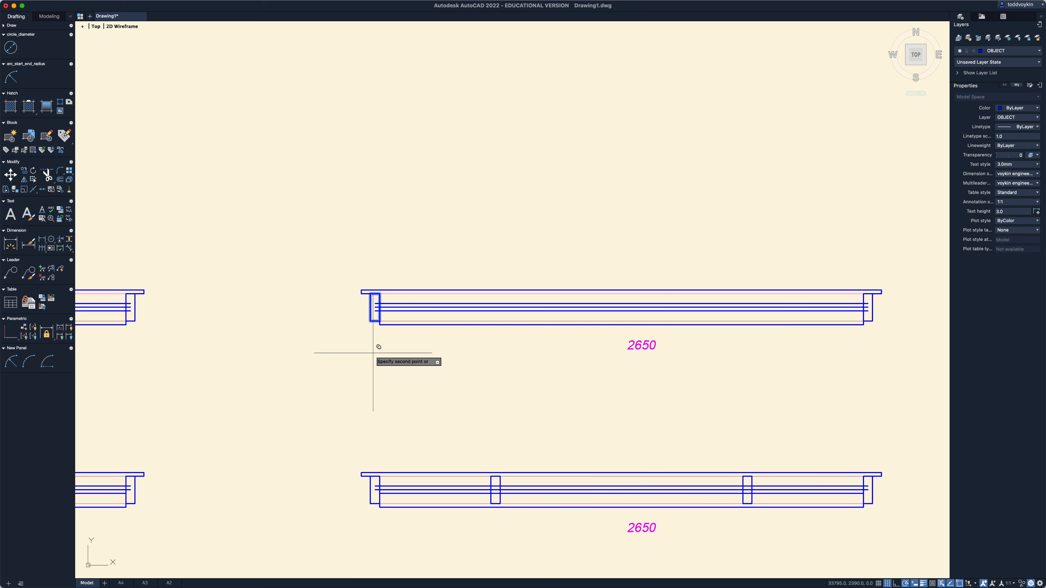
{"action": "left_click", "coordinate": [373, 353]}
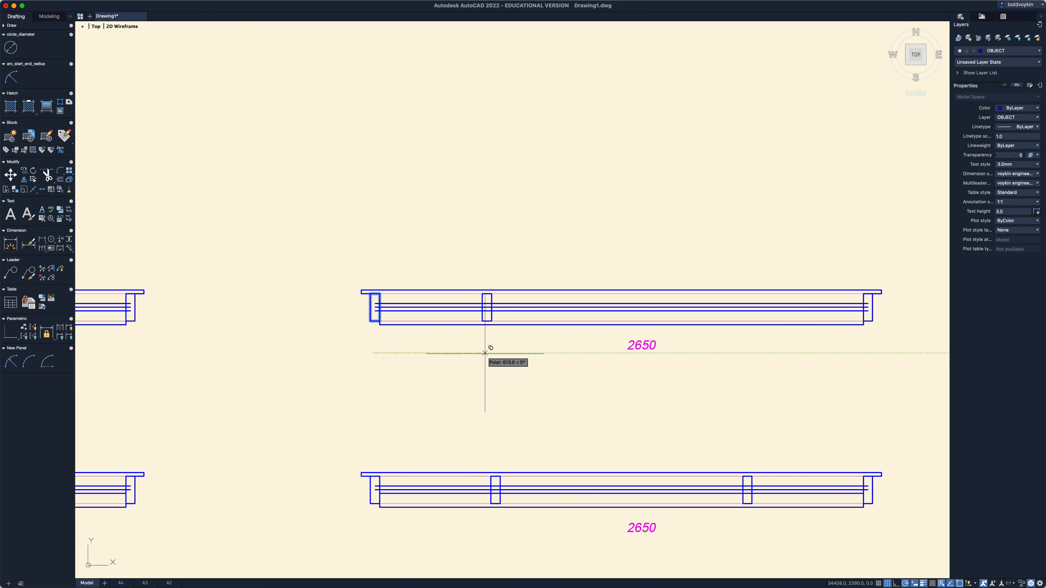
{"action": "type", "text": "6"}
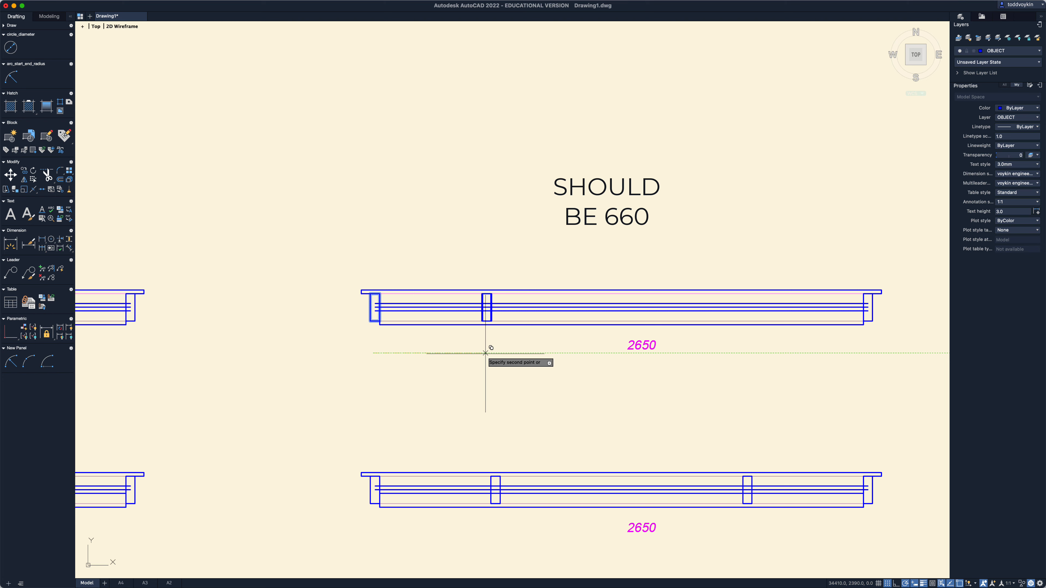
{"action": "key", "text": "Return"}
Copy the right jamb of the double-hung 2650 window 610 to the left as the second mullion.
{"action": "key", "text": "Return"}
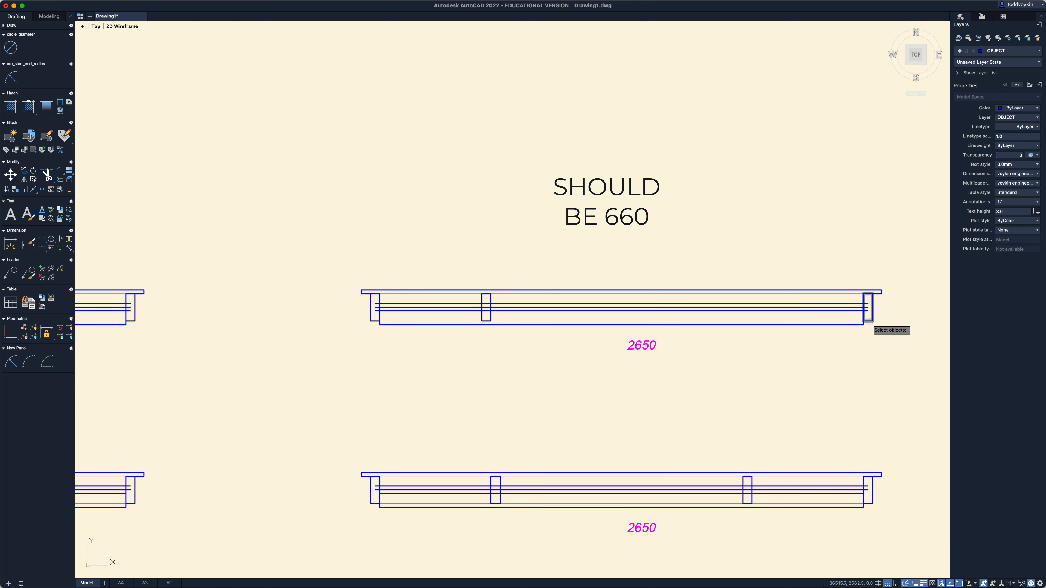
{"action": "left_click", "coordinate": [870, 321]}
{"action": "key", "text": "Return"}
{"action": "left_click", "coordinate": [886, 364]}
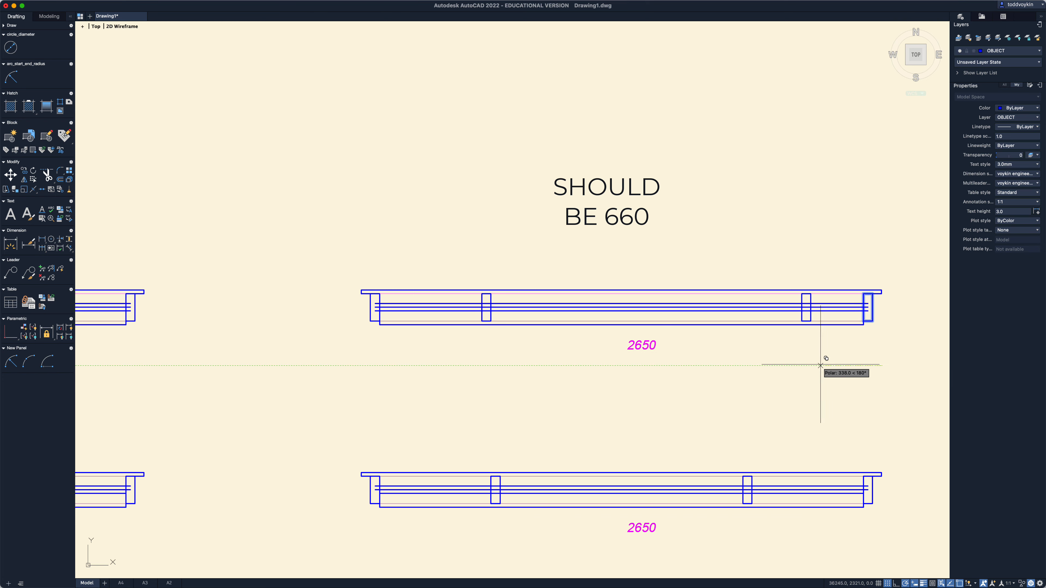
{"action": "type", "text": "6"}
{"action": "key", "text": "Escape"}
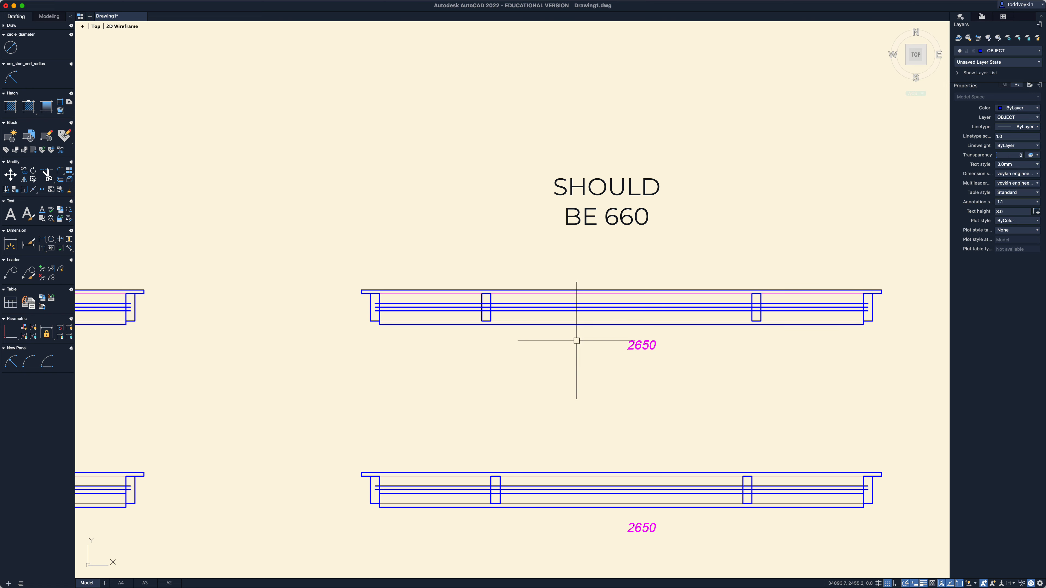
Shorten the left ends of the double-hung 2650 window's three sash lines to the inner face of the left jamb.
{"action": "mouse_move", "coordinate": [549, 353]}
{"action": "middle_mouse_down"}
{"action": "mouse_move", "coordinate": [647, 373]}
{"action": "mouse_move", "coordinate": [542, 376]}
{"action": "middle_mouse_up"}
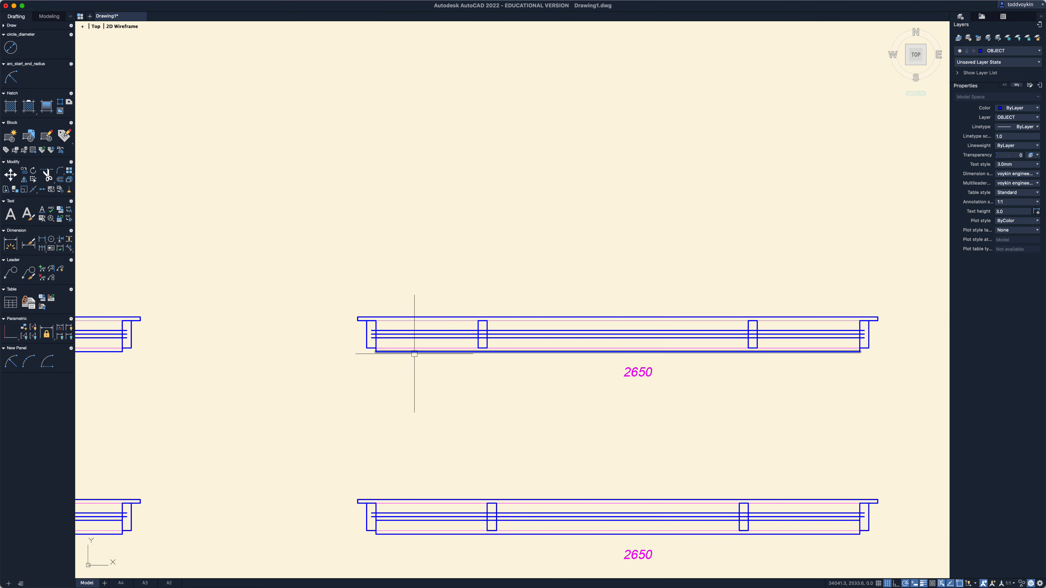
{"action": "scroll", "coordinate": [421, 355], "scroll_direction": "down", "scroll_amount": 2}
{"action": "middle_click_drag", "start_coordinate": [395, 368], "coordinate": [539, 374]}
{"action": "scroll", "coordinate": [582, 379], "scroll_direction": "up", "scroll_amount": 4}
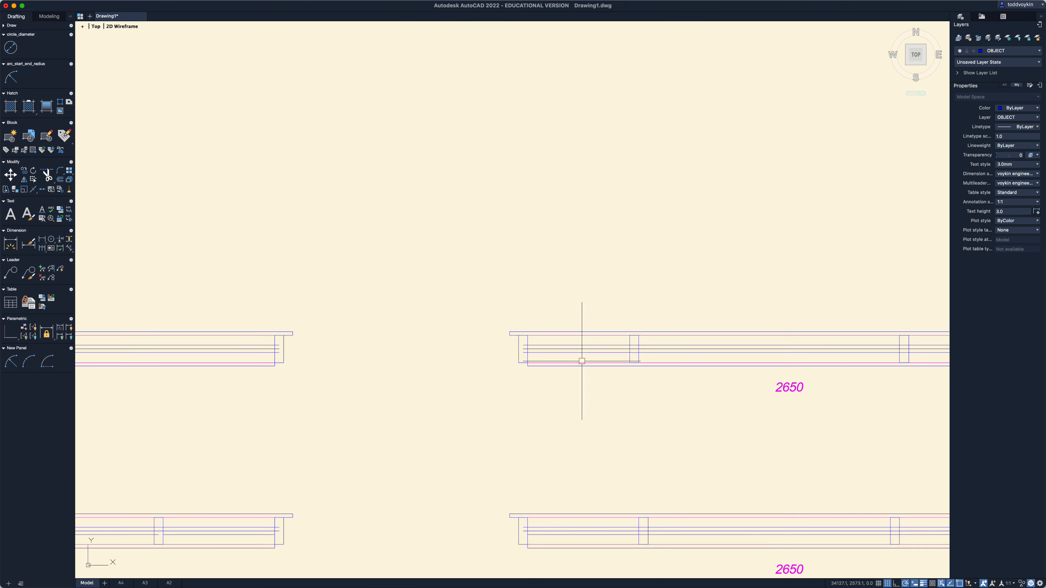
{"action": "left_click", "coordinate": [583, 356]}
{"action": "left_click", "coordinate": [564, 337]}
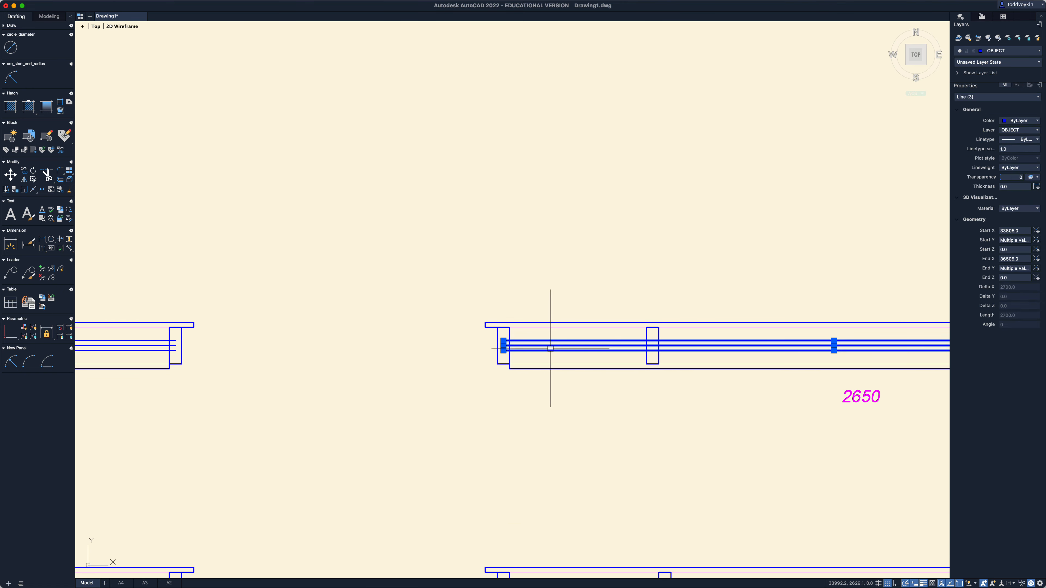
{"action": "scroll", "coordinate": [503, 350], "scroll_direction": "up", "scroll_amount": 3}
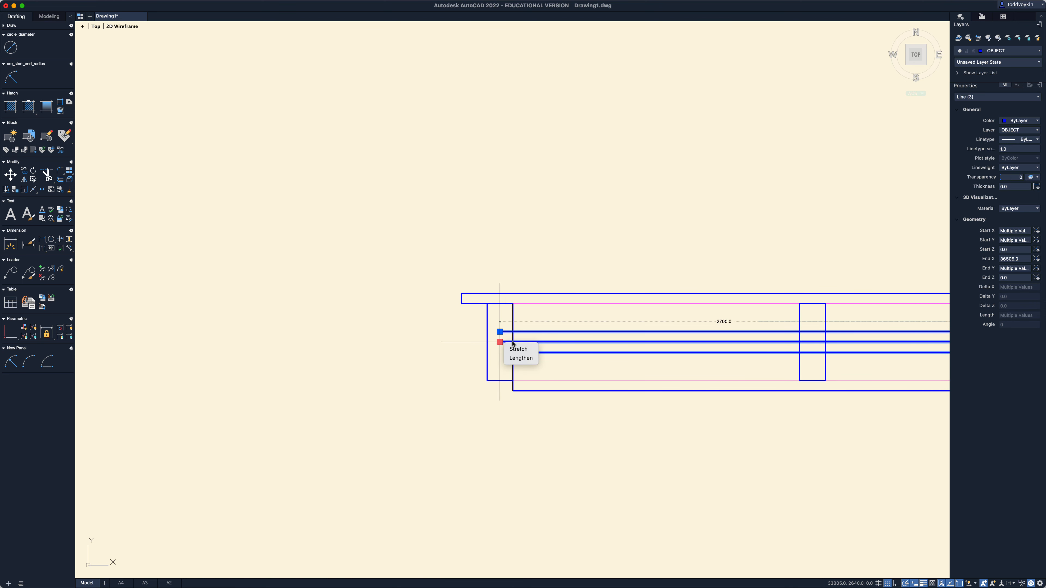
{"action": "key", "text": "Escape"}
{"action": "left_click", "coordinate": [499, 342]}
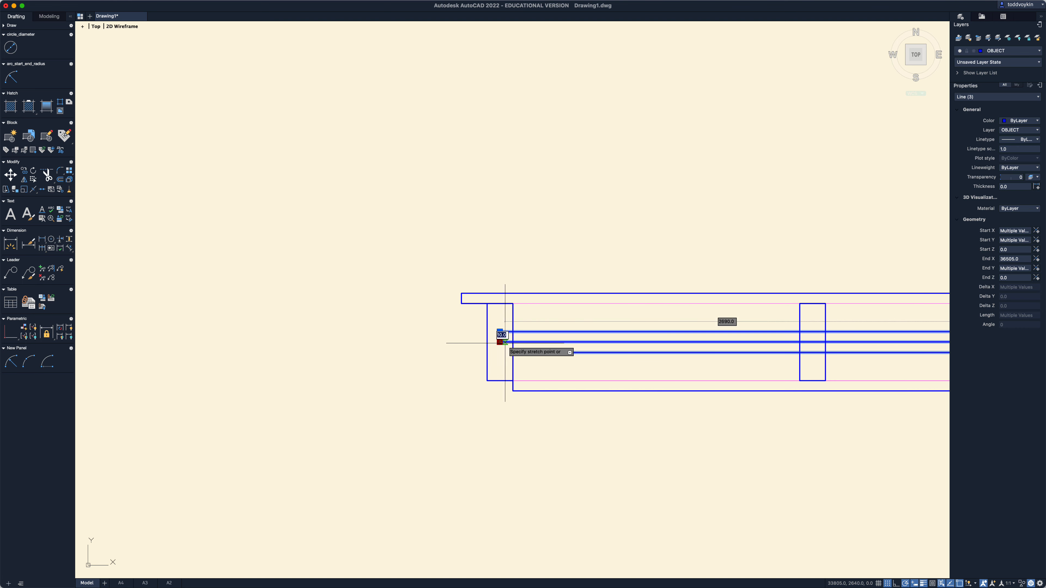
{"action": "left_click", "coordinate": [513, 342]}
{"action": "mouse_move", "coordinate": [500, 332]}
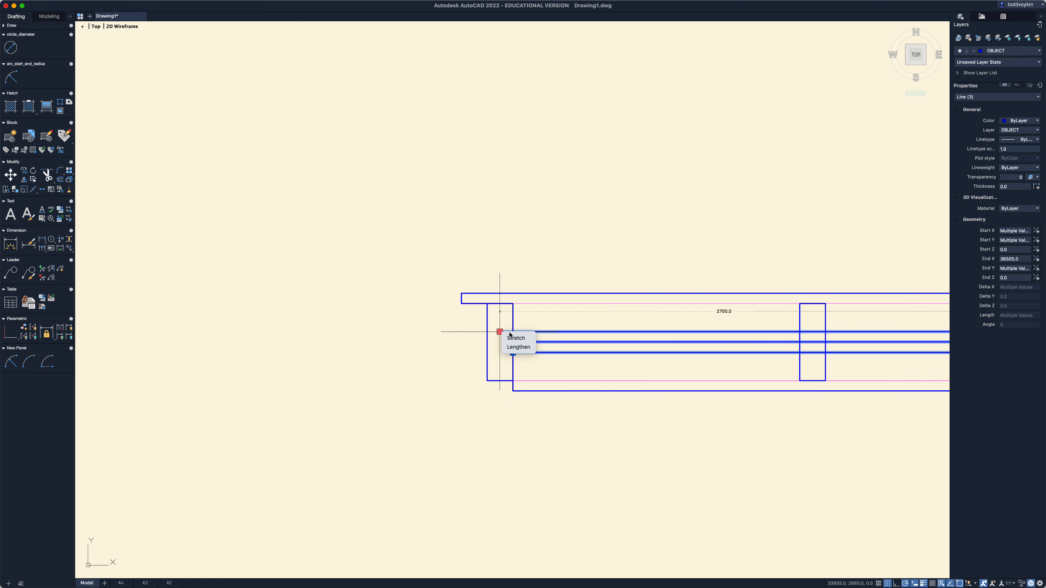
{"action": "left_click", "coordinate": [499, 332]}
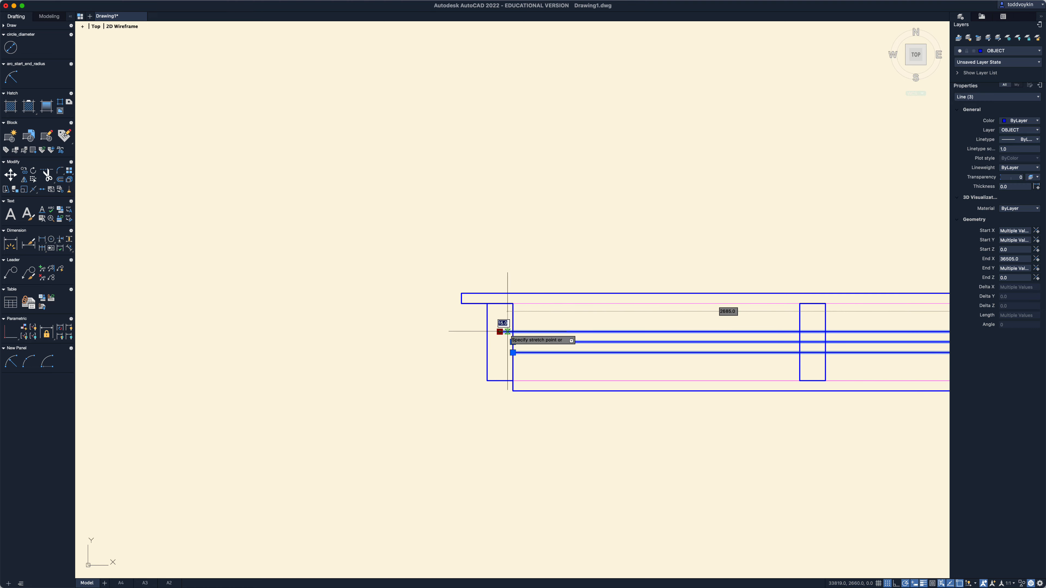
{"action": "left_click", "coordinate": [512, 332]}
Shorten the right ends of the double-hung 2650 window's three sash lines to the inner face of the right jamb.
{"action": "scroll", "coordinate": [659, 420], "scroll_direction": "down", "scroll_amount": 2}
{"action": "mouse_move", "coordinate": [710, 440]}
{"action": "middle_mouse_down"}
{"action": "mouse_move", "coordinate": [264, 404]}
{"action": "mouse_move", "coordinate": [154, 413]}
{"action": "middle_mouse_up"}
{"action": "middle_click_drag", "start_coordinate": [641, 419], "coordinate": [434, 428]}
{"action": "scroll", "coordinate": [656, 389], "scroll_direction": "up", "scroll_amount": 2}
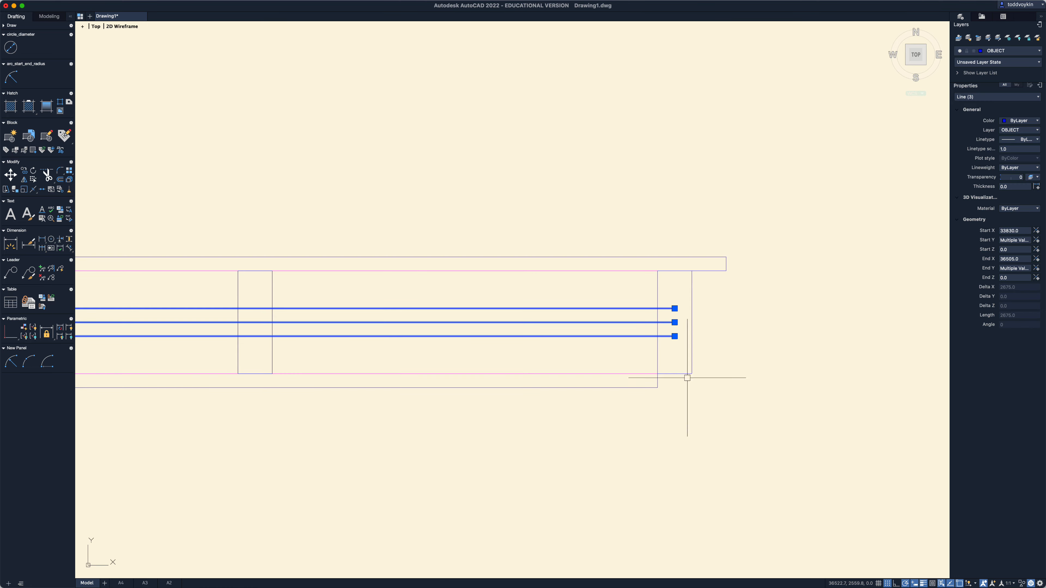
{"action": "left_click", "coordinate": [674, 336]}
{"action": "left_click", "coordinate": [657, 336]}
{"action": "left_click", "coordinate": [674, 322]}
{"action": "left_click", "coordinate": [661, 321]}
{"action": "left_click", "coordinate": [675, 308]}
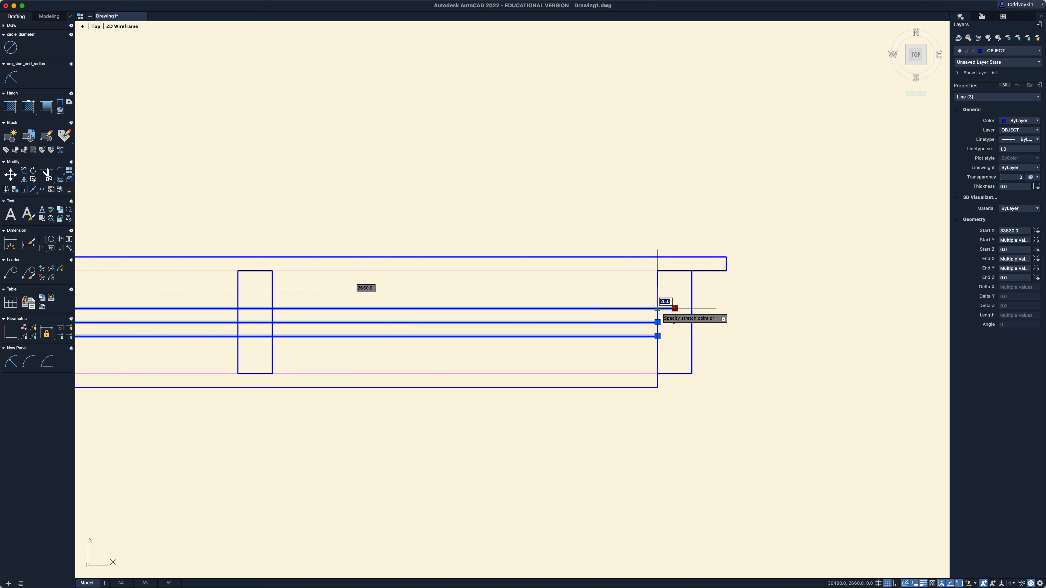
{"action": "left_click", "coordinate": [658, 308]}
{"action": "scroll", "coordinate": [595, 425], "scroll_direction": "down", "scroll_amount": 2}
{"action": "scroll", "coordinate": [595, 425], "scroll_direction": "left", "scroll_amount": 5}
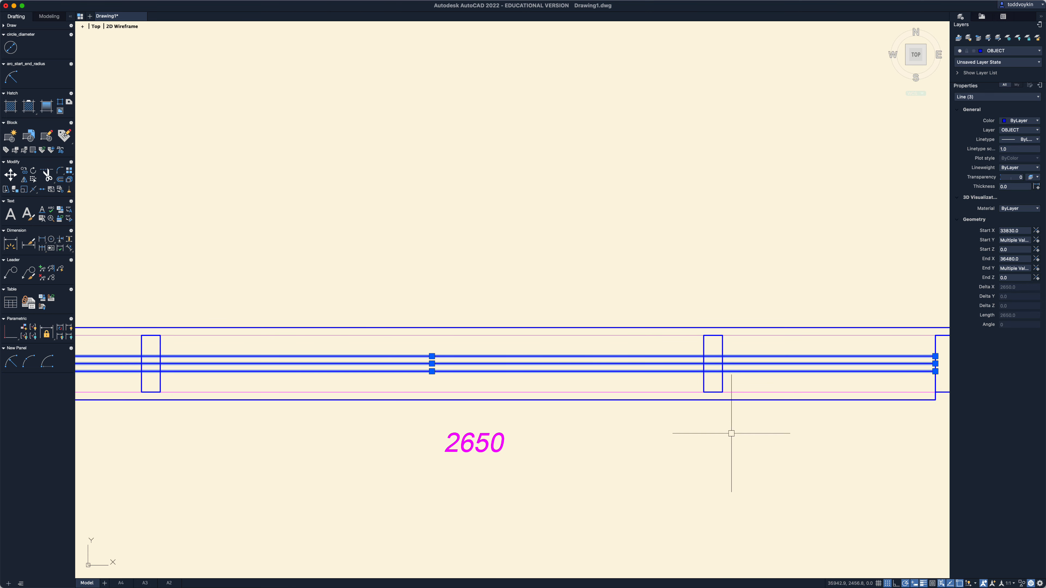
{"action": "key", "text": "Escape"}
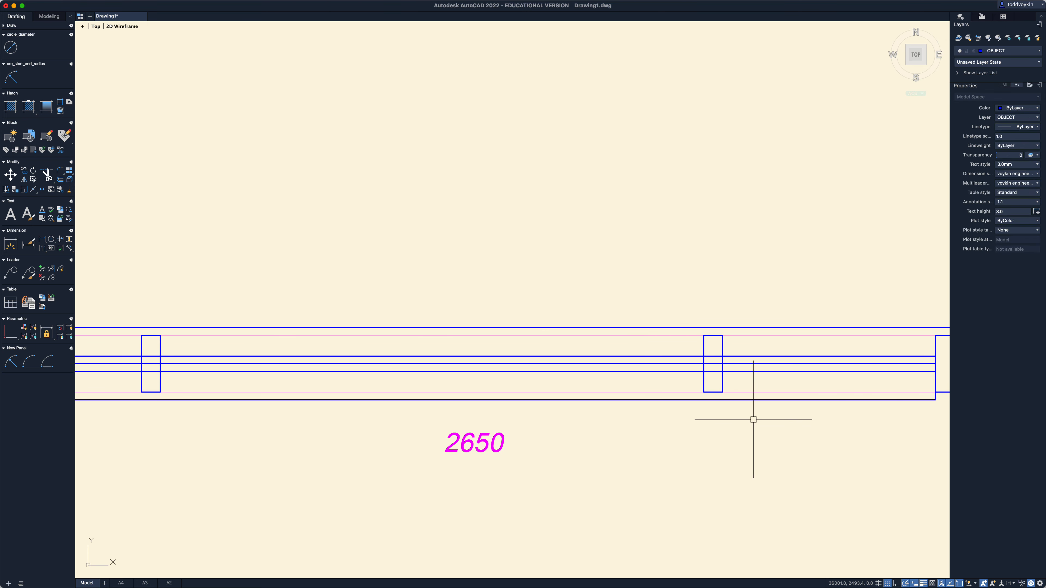
Trim all three sash lines out of both mullions of the double-hung 2650 window.
{"action": "right_click", "coordinate": [753, 420]}
{"action": "left_click", "coordinate": [760, 425]}
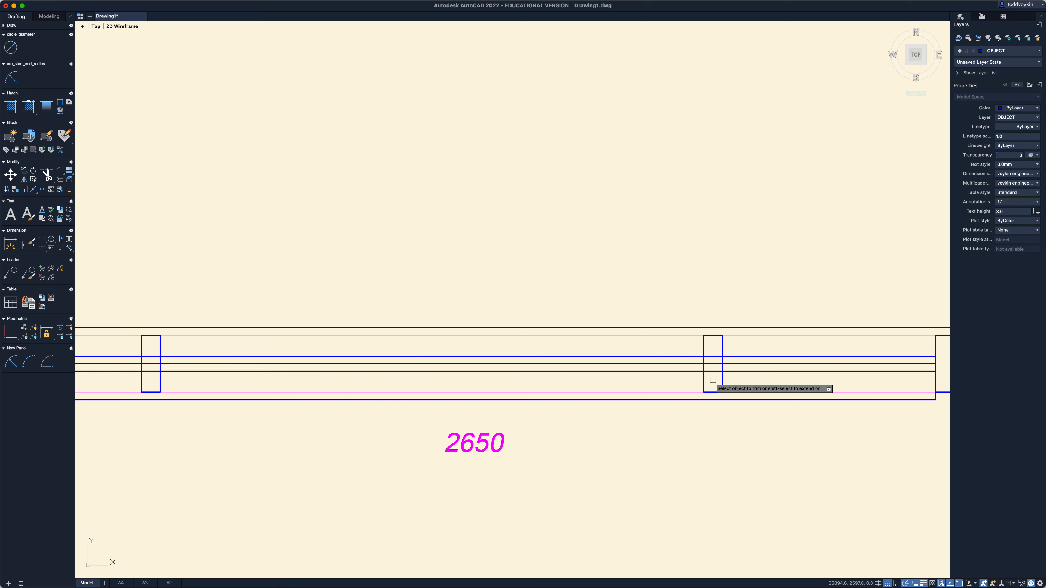
{"action": "mouse_move", "coordinate": [493, 425]}
{"action": "middle_mouse_down"}
{"action": "mouse_move", "coordinate": [644, 456]}
{"action": "mouse_move", "coordinate": [807, 459]}
{"action": "middle_mouse_up"}
{"action": "left_click", "coordinate": [460, 415]}
{"action": "left_click", "coordinate": [460, 385]}
{"action": "key", "text": "Escape"}
{"action": "left_click", "coordinate": [630, 417]}
{"action": "left_click", "coordinate": [605, 387]}
{"action": "scroll", "coordinate": [468, 412], "scroll_direction": "up", "scroll_amount": 3}
{"action": "left_click", "coordinate": [478, 399]}
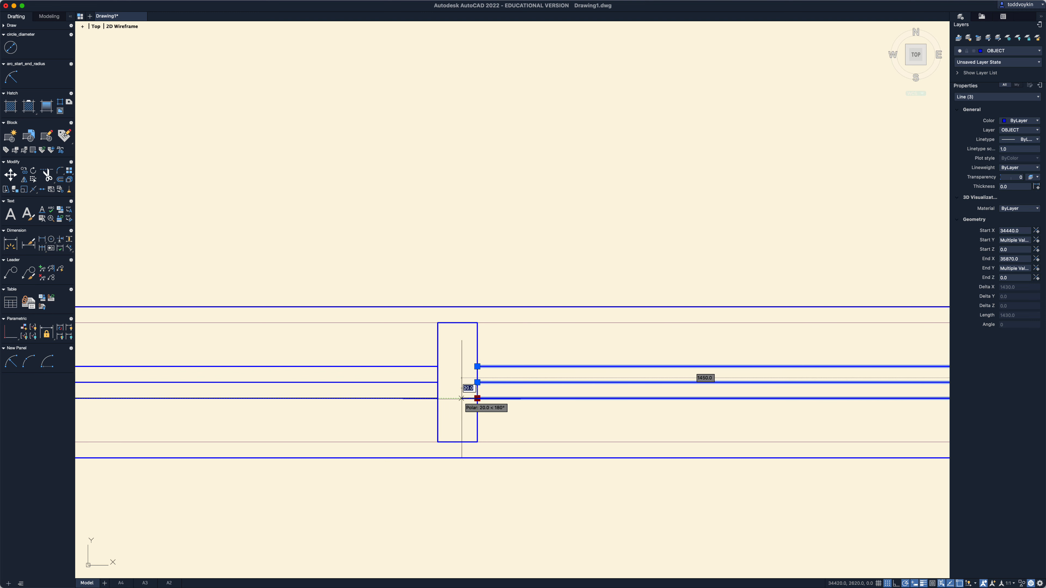
{"action": "key", "text": "Escape"}
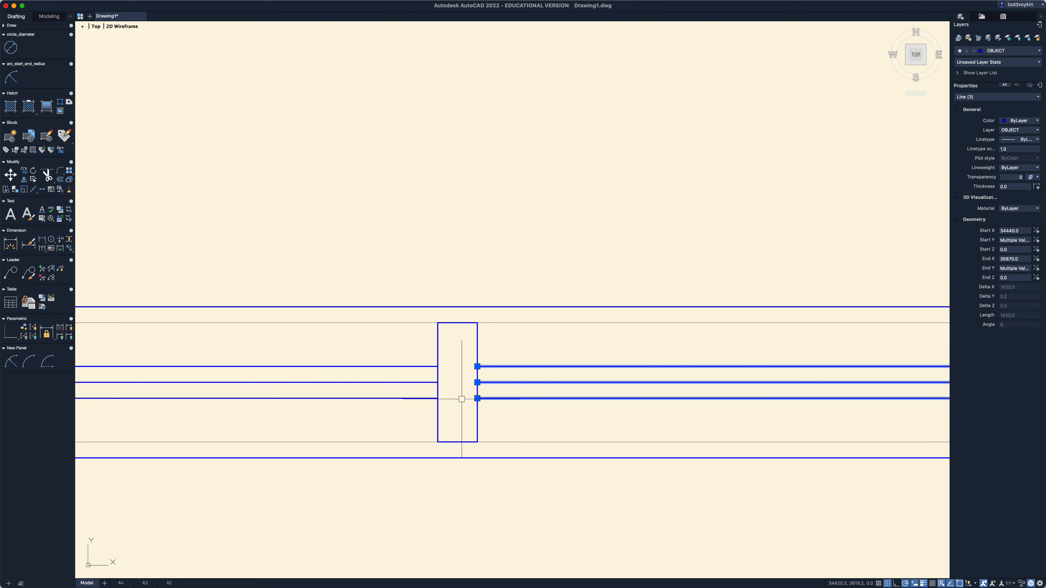
{"action": "key", "text": "Escape"}
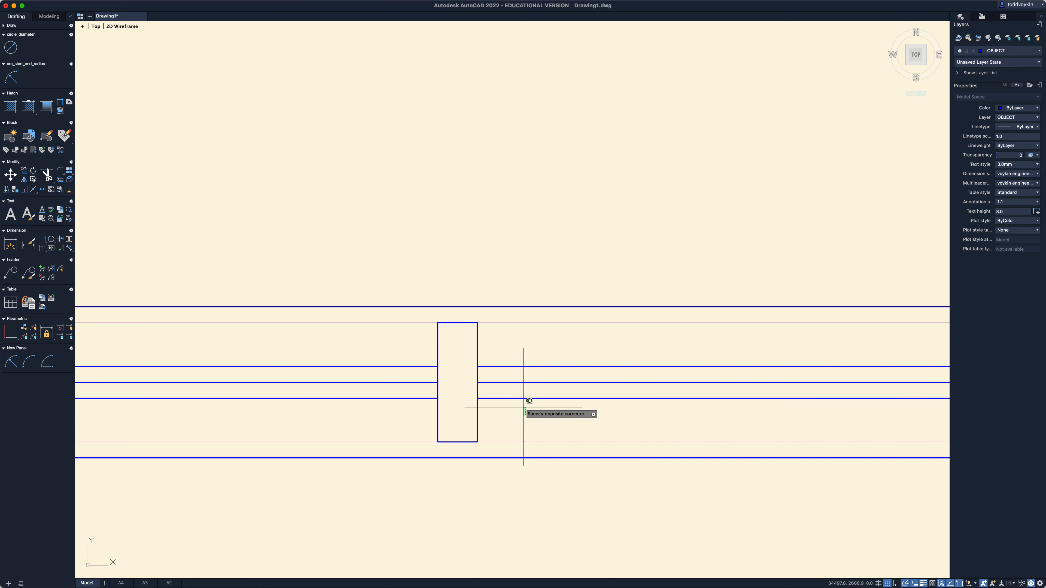
{"action": "type", "text": "co"}
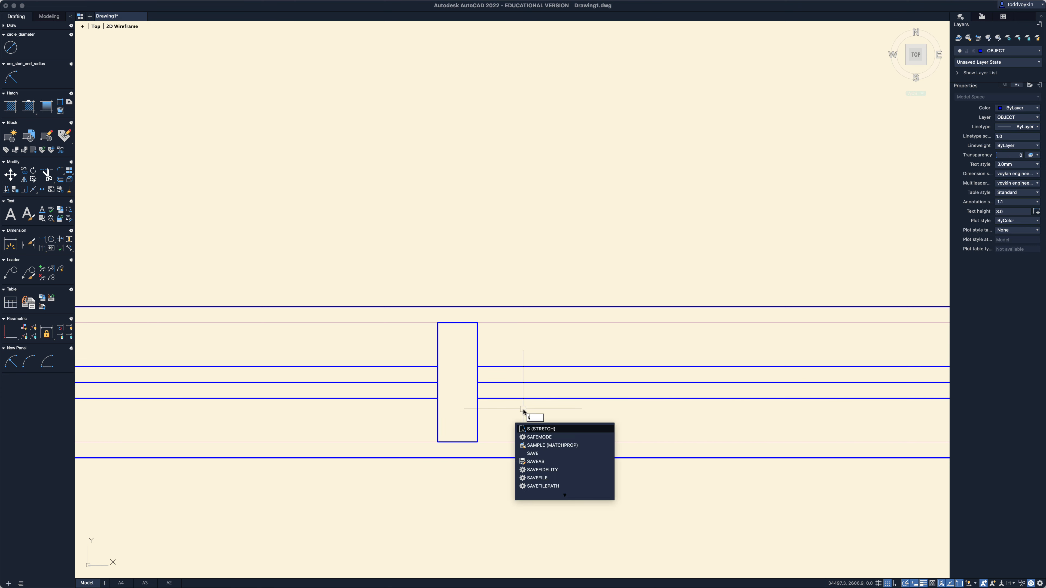
{"action": "key", "text": "Return"}
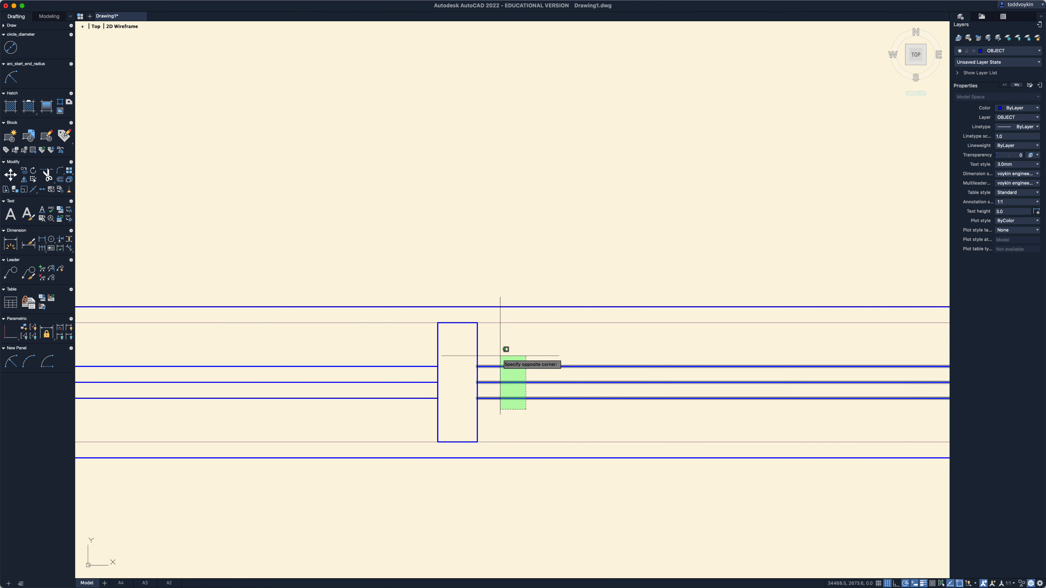
{"action": "left_click", "coordinate": [500, 357]}
{"action": "key", "text": "Return"}
{"action": "left_click", "coordinate": [578, 424]}
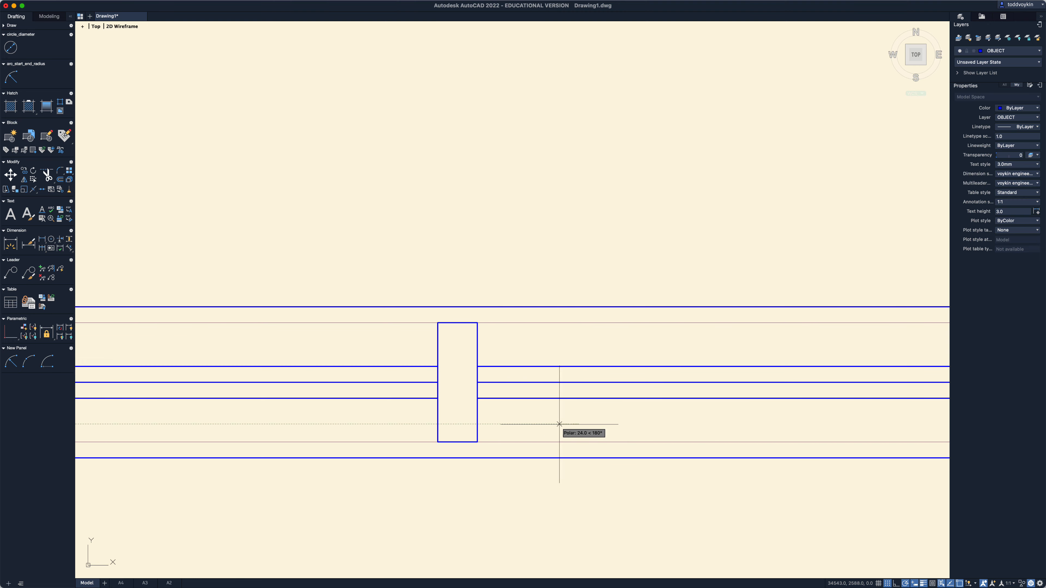
{"action": "scroll", "coordinate": [552, 424], "scroll_direction": "down", "scroll_amount": 2}
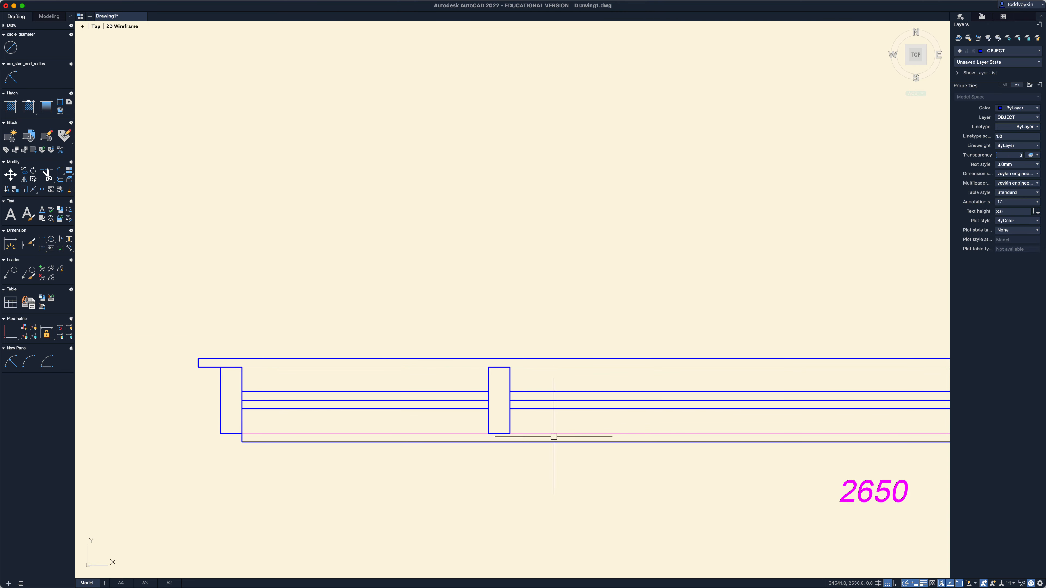
{"action": "scroll", "coordinate": [552, 432], "scroll_direction": "down", "scroll_amount": 3}
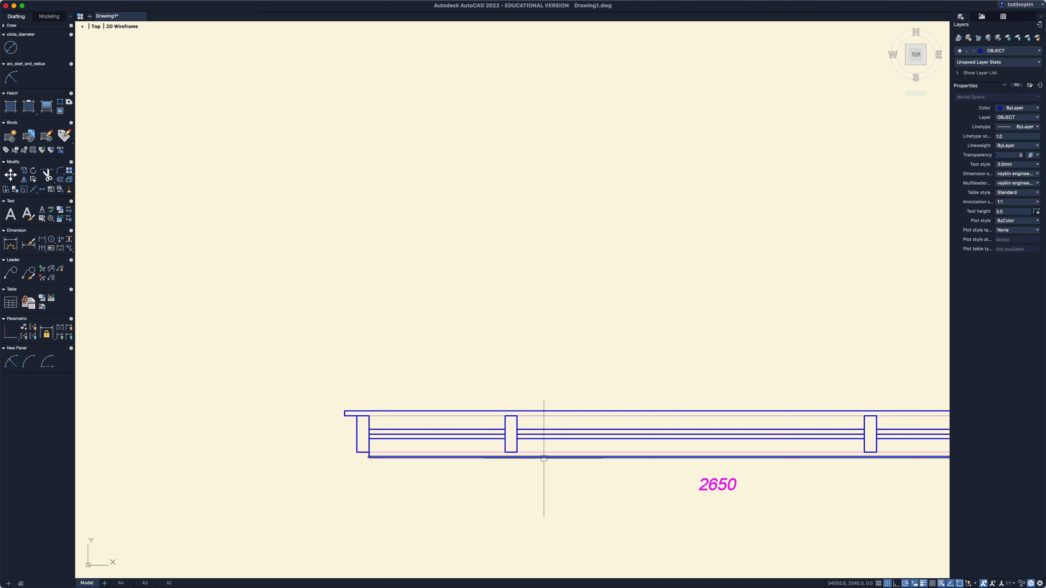
Try to stretch the middle panel's three sash lines in the double-hung 2650 window 25 to the left into the left mullion.
{"action": "type", "text": "co"}
{"action": "key", "text": "Return"}
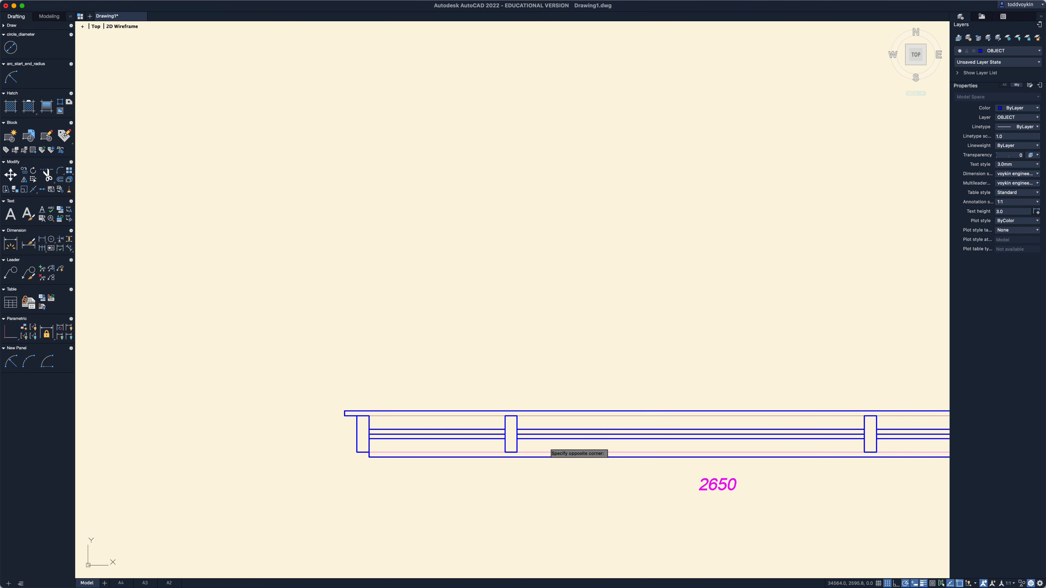
{"action": "left_click", "coordinate": [537, 432]}
{"action": "key", "text": "Return"}
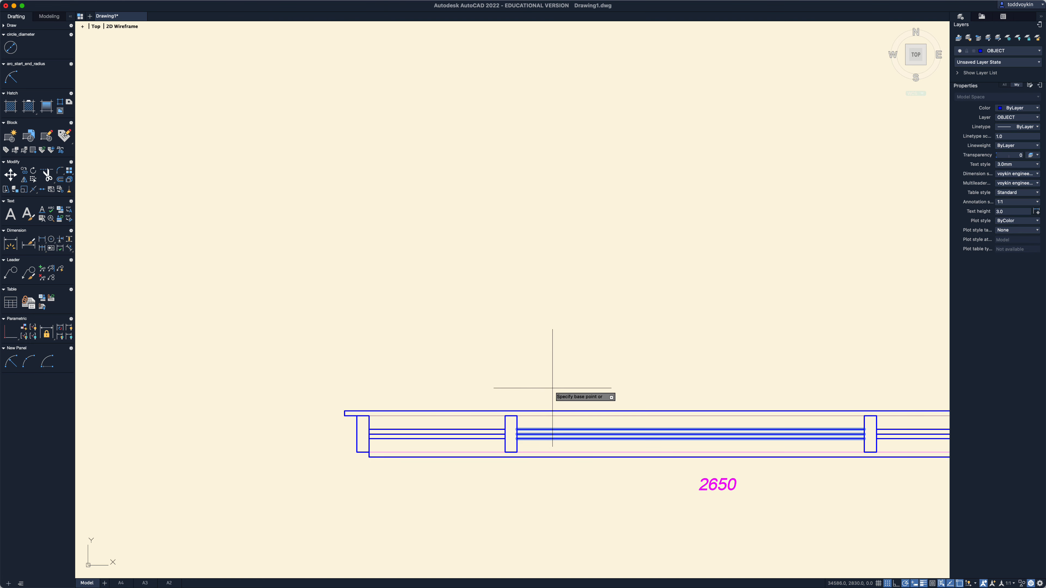
{"action": "left_click", "coordinate": [552, 388]}
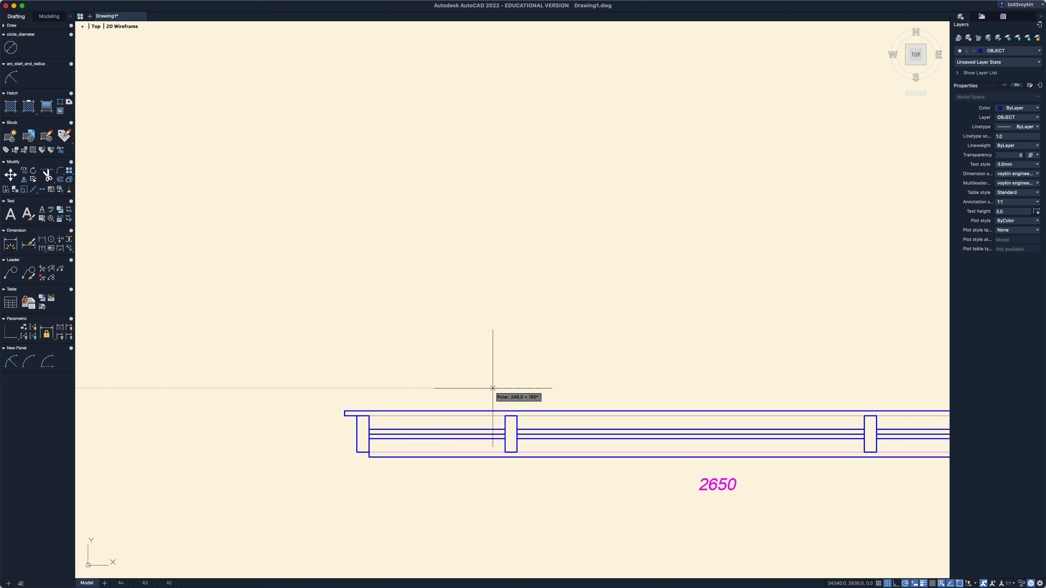
{"action": "type", "text": "26"}
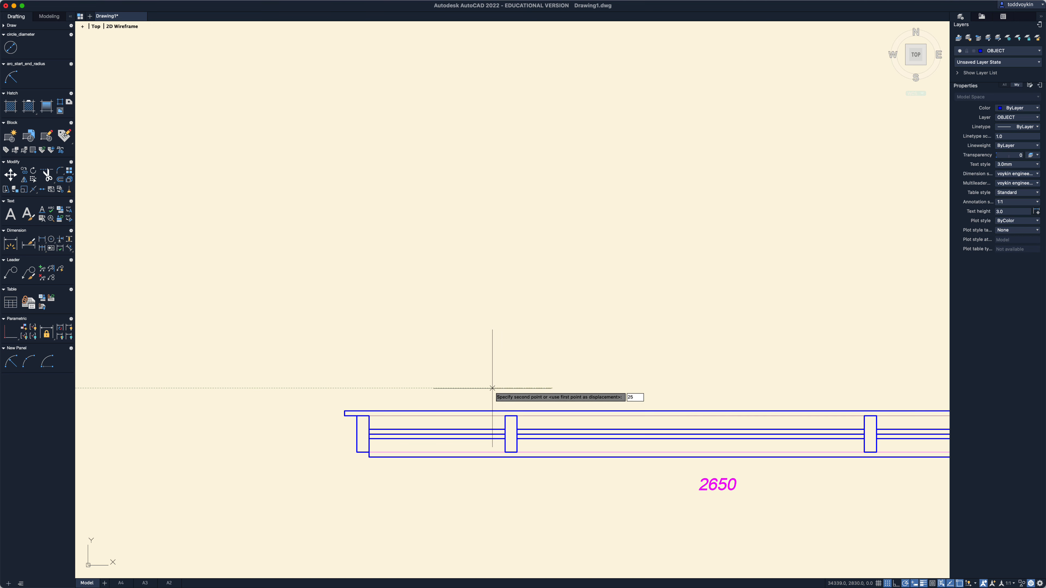
{"action": "type", "text": "5"}
{"action": "key", "text": "Return"}
Extend the left ends of the double-hung 2650 window's three middle-panel sash lines 25 into the left mullion.
{"action": "middle_click_drag", "start_coordinate": [640, 451], "coordinate": [675, 428]}
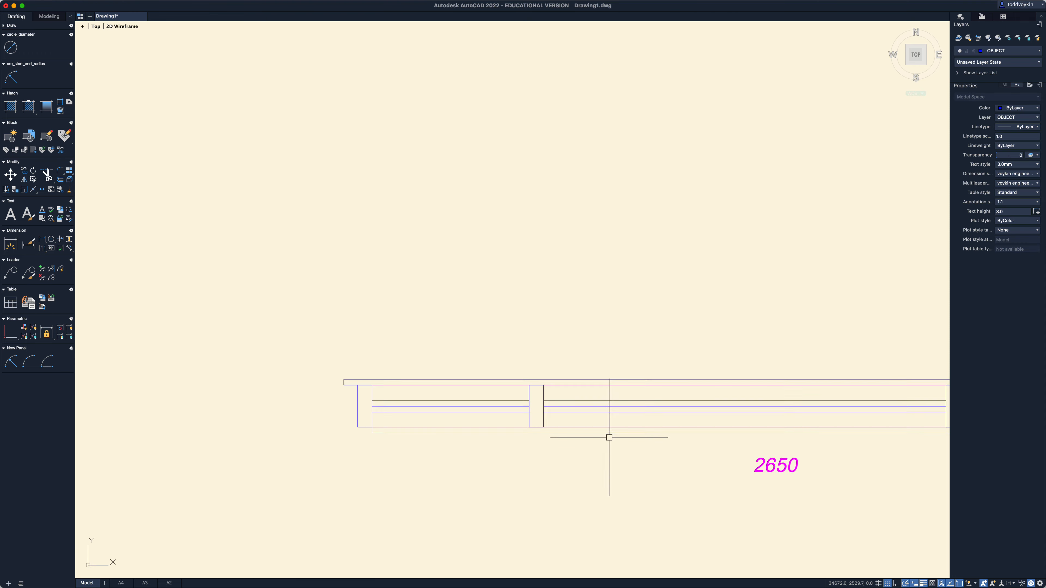
{"action": "scroll", "coordinate": [606, 436], "scroll_direction": "up", "scroll_amount": 3}
{"action": "left_click_drag", "start_coordinate": [568, 413], "coordinate": [544, 370]}
{"action": "scroll", "coordinate": [519, 388], "scroll_direction": "up", "scroll_amount": 2}
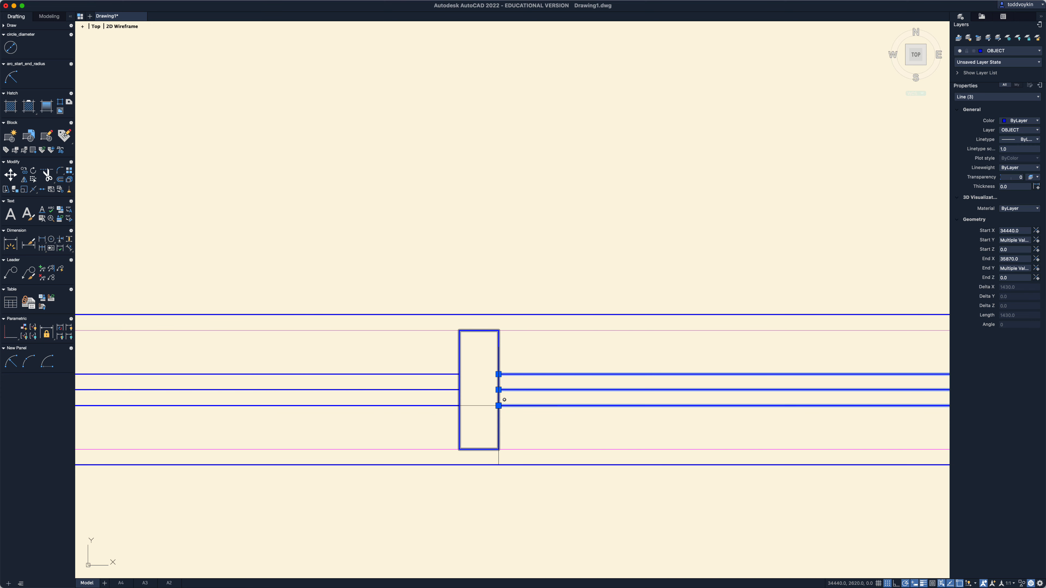
{"action": "left_click", "coordinate": [499, 406]}
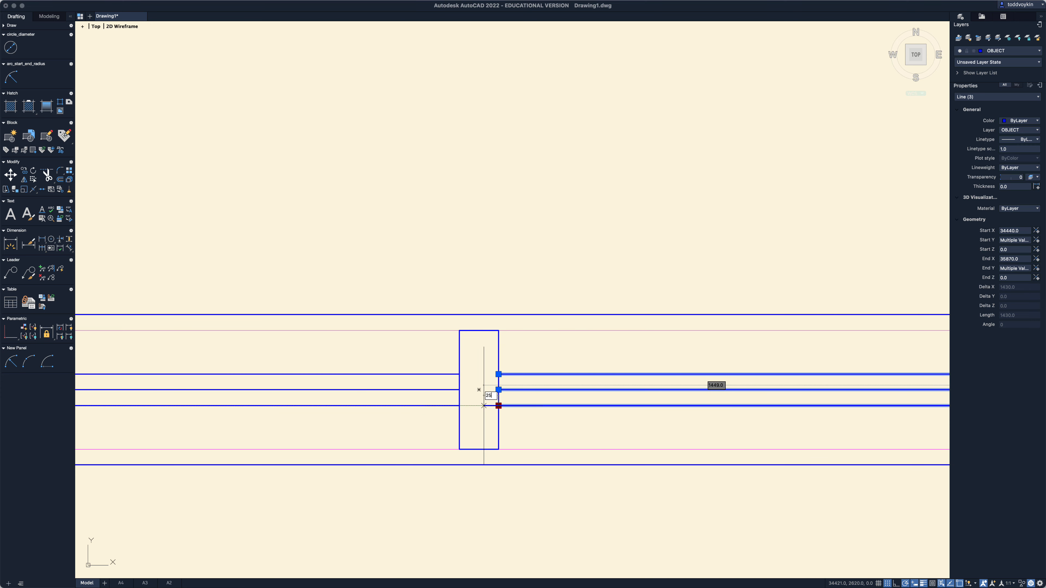
{"action": "type", "text": "25"}
{"action": "key", "text": "Return"}
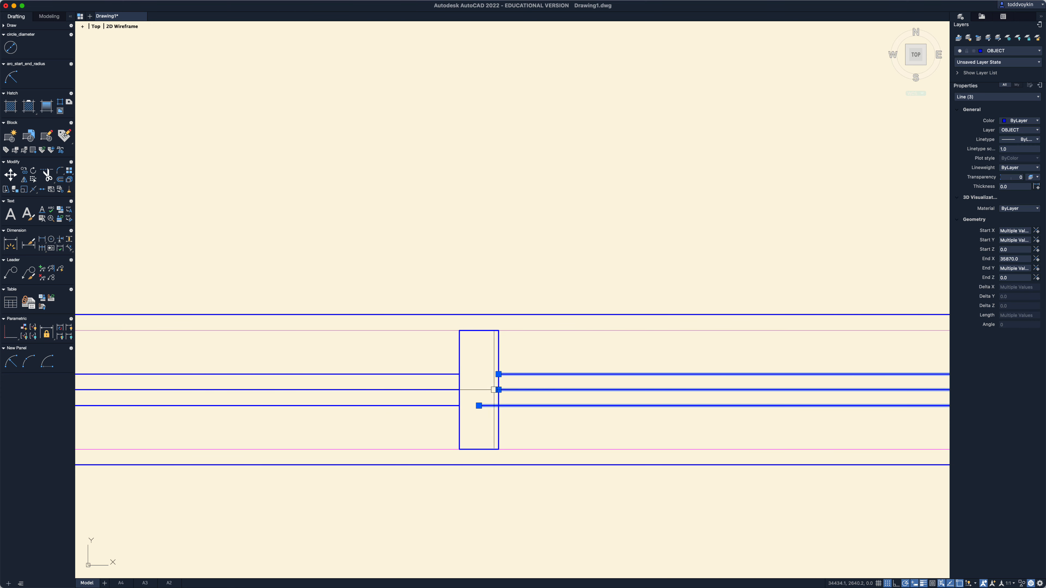
{"action": "left_click", "coordinate": [499, 390]}
{"action": "type", "text": "25"}
{"action": "key", "text": "Return"}
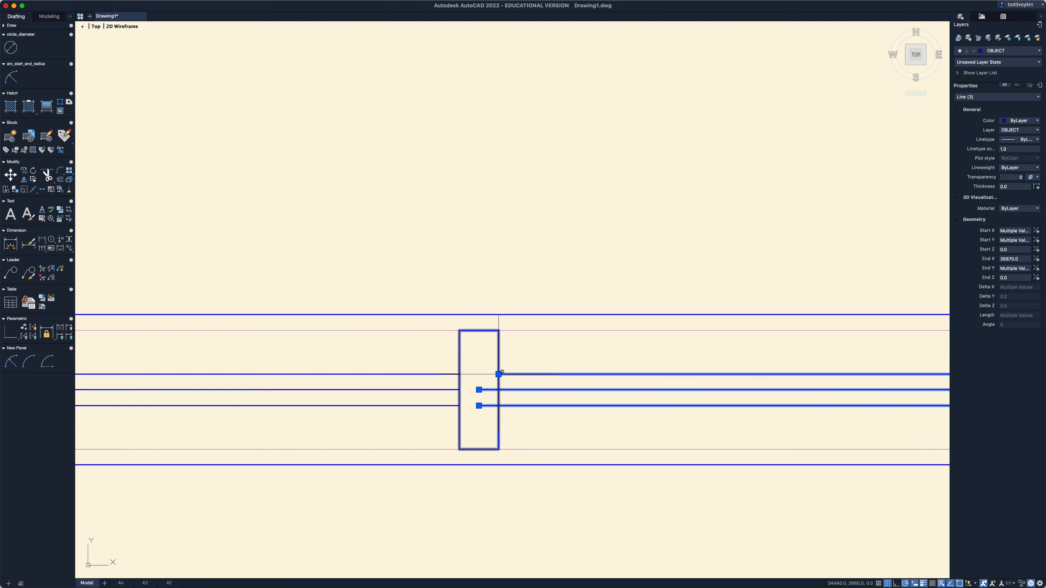
{"action": "left_click", "coordinate": [498, 374]}
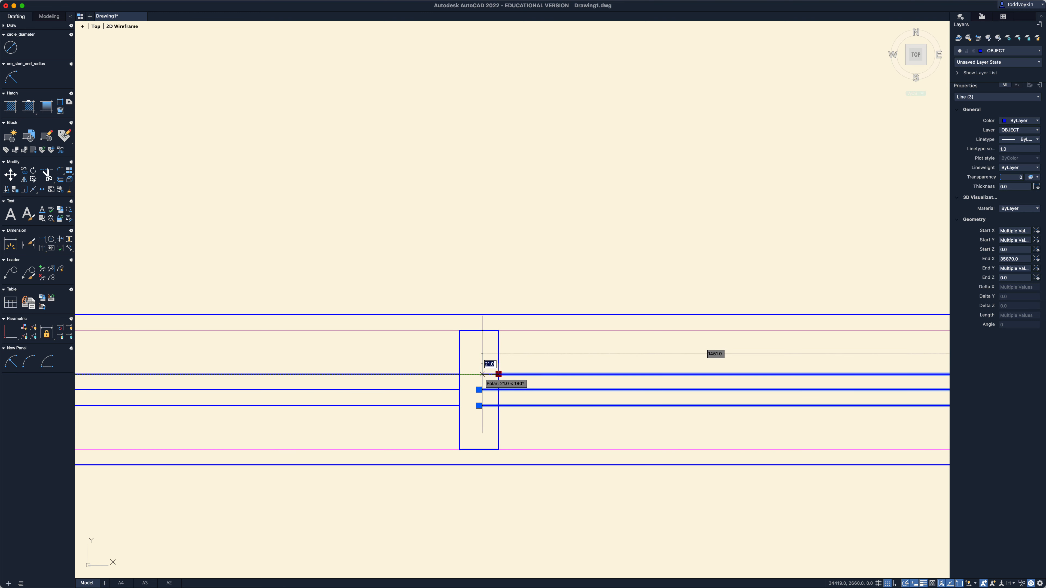
{"action": "type", "text": "265"}
{"action": "key", "text": "Return"}
{"action": "key", "text": "Escape"}
Extend the right ends of the double-hung 2650 window's three middle-panel sash lines 25 to the centre of the right mullion.
{"action": "scroll", "coordinate": [651, 456], "scroll_direction": "down", "scroll_amount": 3}
{"action": "middle_click_drag", "start_coordinate": [690, 492], "coordinate": [273, 478]}
{"action": "scroll", "coordinate": [782, 428], "scroll_direction": "up", "scroll_amount": 3}
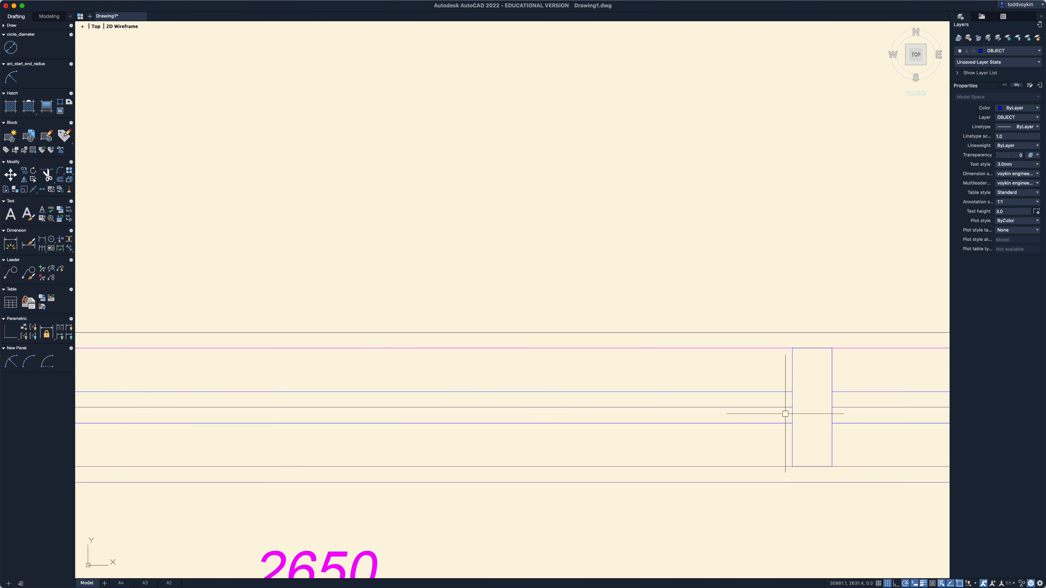
{"action": "left_click", "coordinate": [783, 433]}
{"action": "left_click", "coordinate": [754, 369]}
{"action": "scroll", "coordinate": [766, 392], "scroll_direction": "up", "scroll_amount": 3}
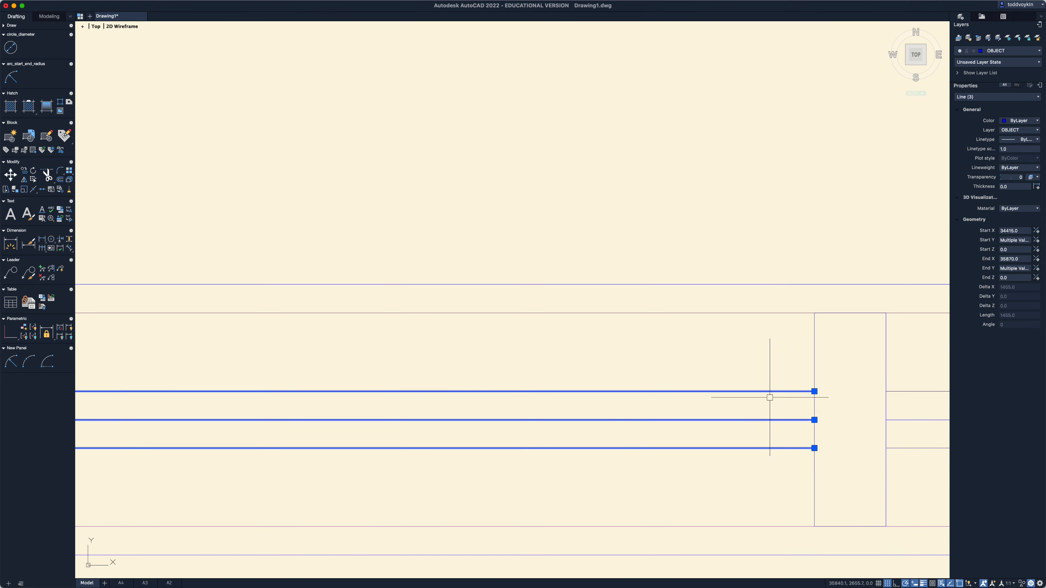
{"action": "left_click", "coordinate": [814, 392]}
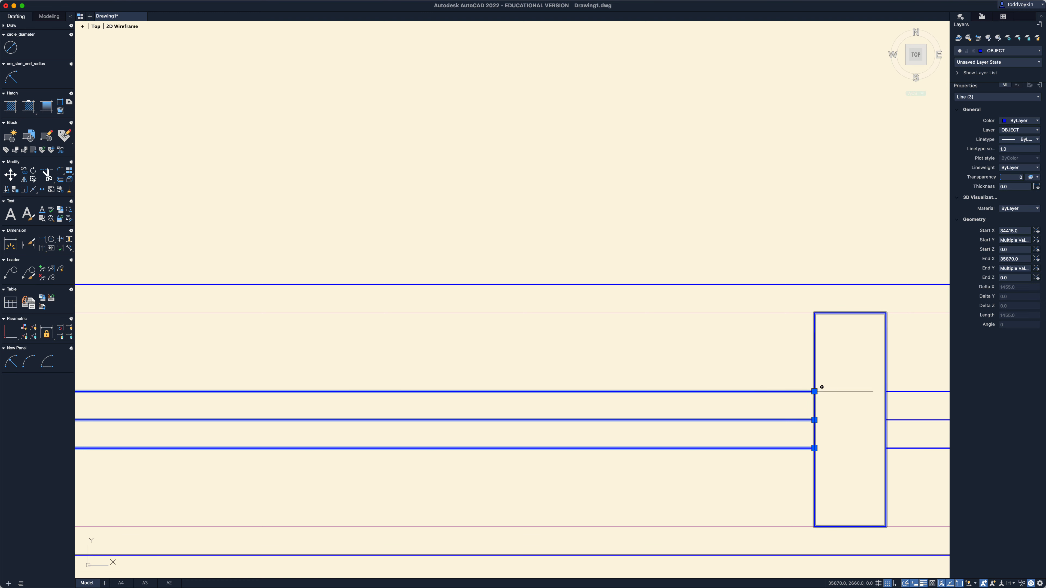
{"action": "left_click", "coordinate": [851, 392]}
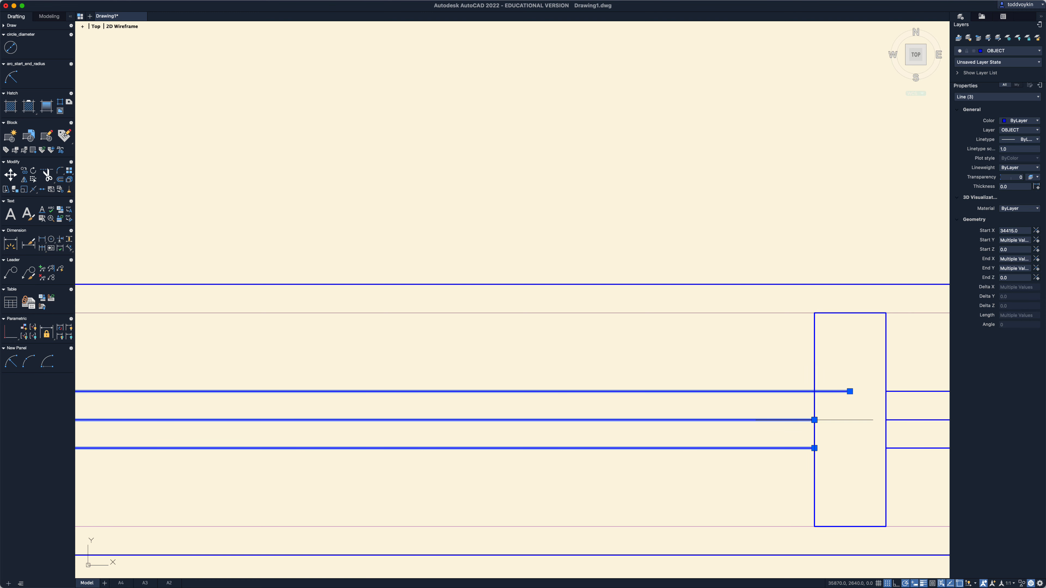
{"action": "left_click", "coordinate": [815, 419]}
{"action": "left_click", "coordinate": [850, 420]}
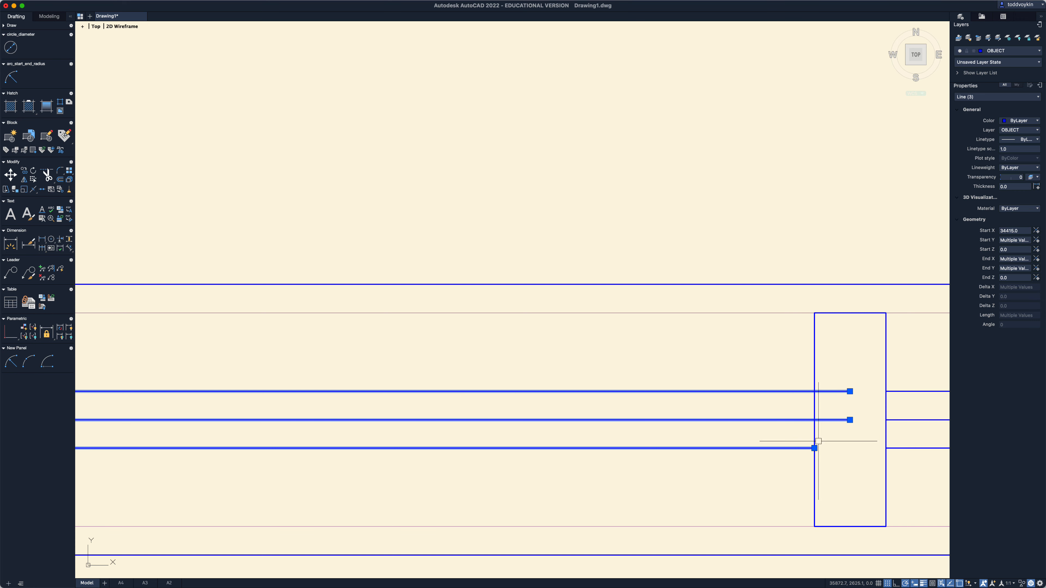
{"action": "mouse_move", "coordinate": [815, 448]}
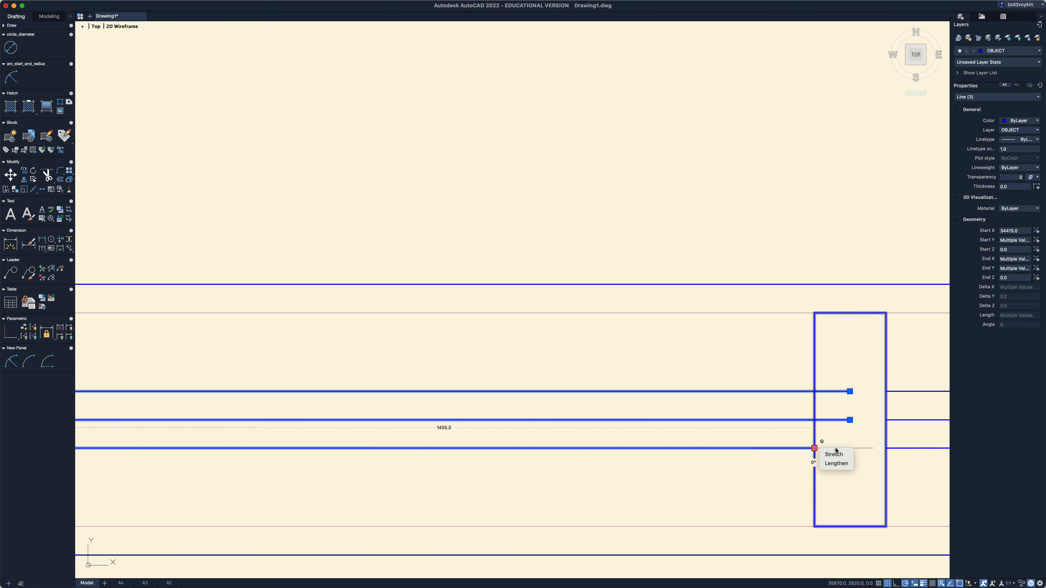
{"action": "left_click", "coordinate": [815, 448]}
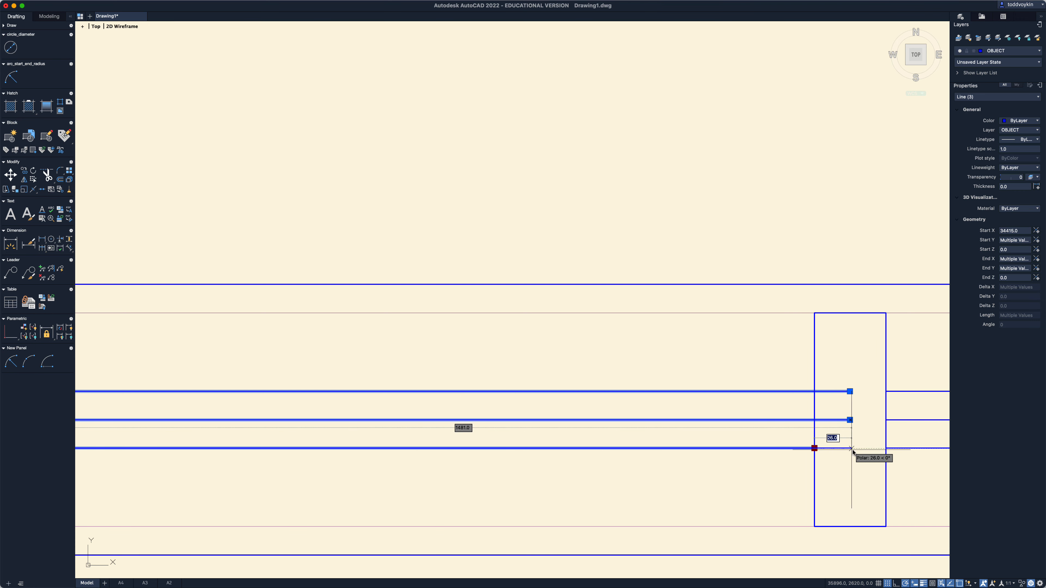
{"action": "type", "text": "25"}
{"action": "key", "text": "Return"}
{"action": "key", "text": "Escape"}
Check the mullions and sash lines of the double-hung 2650 window against the wide windows in the neighbouring rows.
{"action": "scroll", "coordinate": [837, 474], "scroll_direction": "down", "scroll_amount": 10}
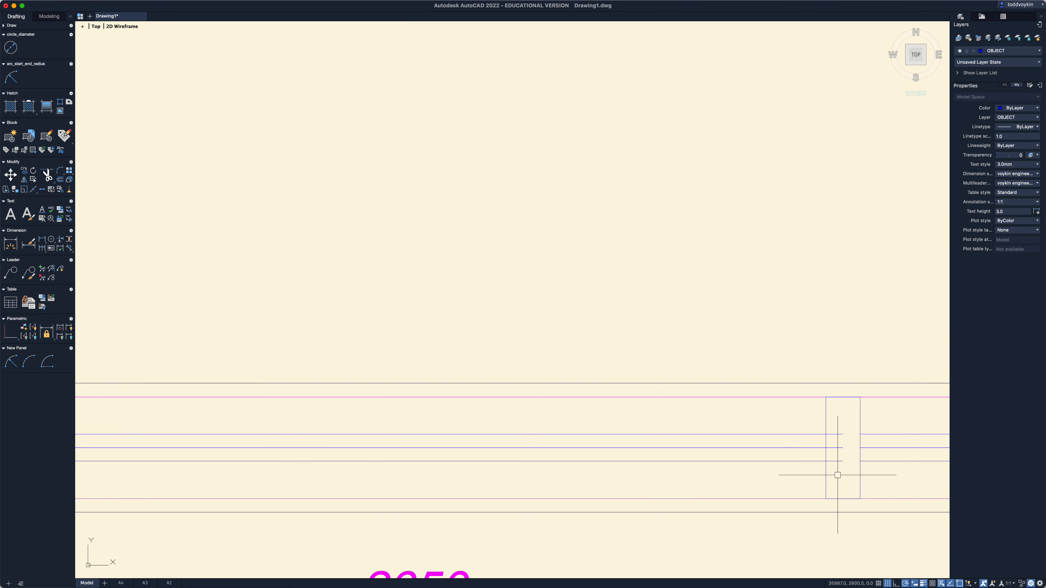
{"action": "scroll", "coordinate": [834, 487], "scroll_direction": "down", "scroll_amount": 2}
{"action": "middle_click_drag", "start_coordinate": [833, 489], "coordinate": [798, 416]}
{"action": "scroll", "coordinate": [799, 416], "scroll_direction": "down", "scroll_amount": 1}
{"action": "scroll", "coordinate": [798, 417], "scroll_direction": "up", "scroll_amount": 1}
{"action": "scroll", "coordinate": [810, 445], "scroll_direction": "down", "scroll_amount": 1}
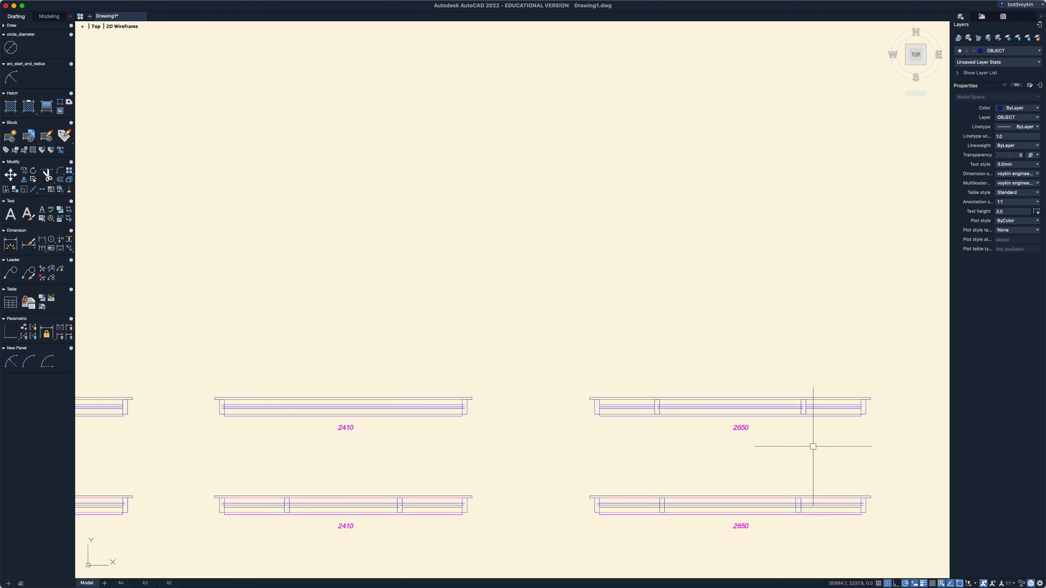
{"action": "scroll", "coordinate": [813, 460], "scroll_direction": "down", "scroll_amount": 1}
{"action": "scroll", "coordinate": [813, 461], "scroll_direction": "down", "scroll_amount": 1}
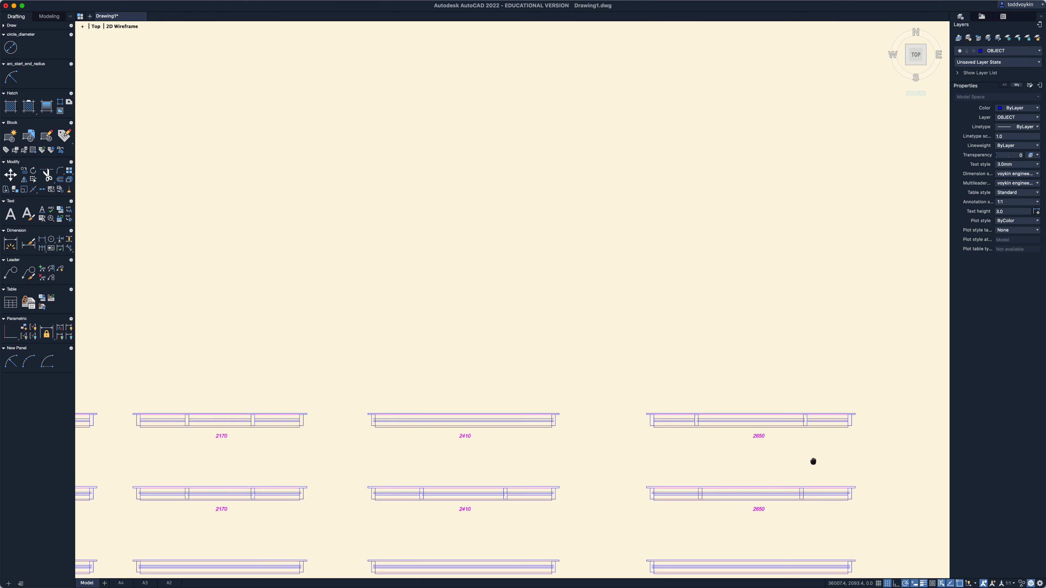
{"action": "middle_click_drag", "start_coordinate": [814, 462], "coordinate": [844, 378]}
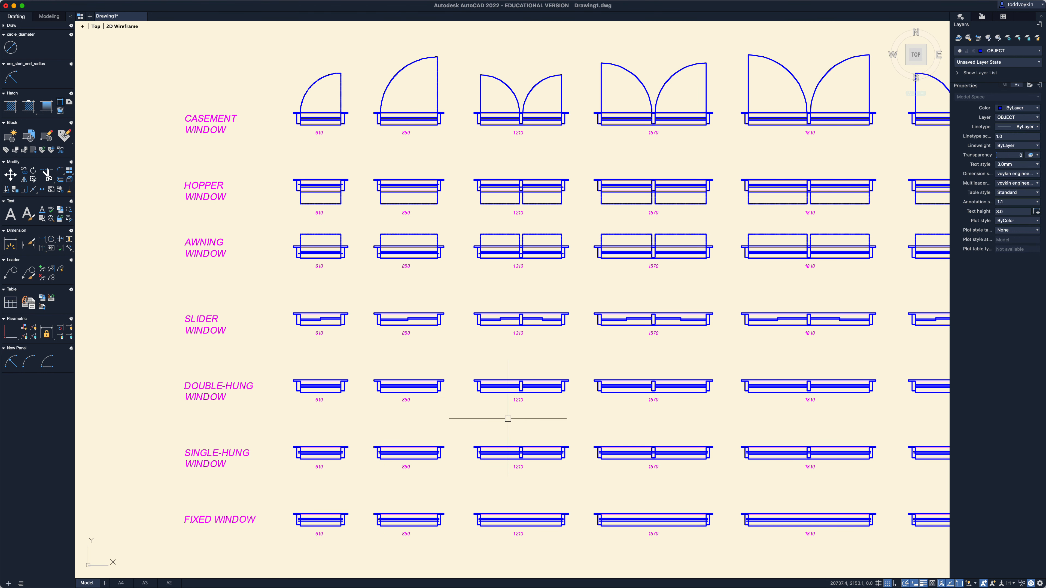
Review the window types row by row from the 610 to the 2170 widths, examining their mullions, sash lines and opening outlines.
{"action": "scroll", "coordinate": [404, 467], "scroll_direction": "up", "scroll_amount": 3}
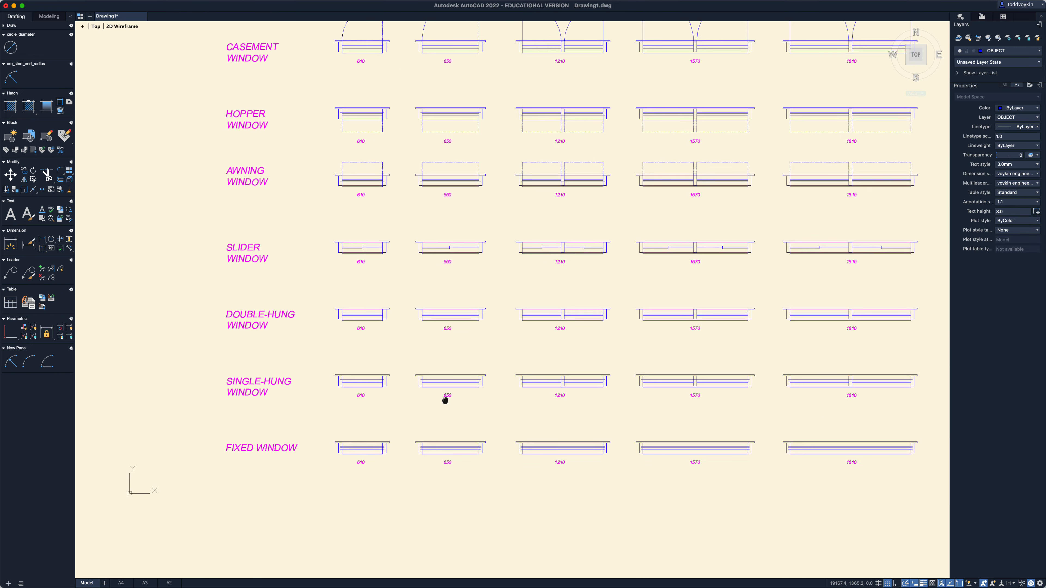
{"action": "scroll", "coordinate": [445, 400], "scroll_direction": "up", "scroll_amount": 3}
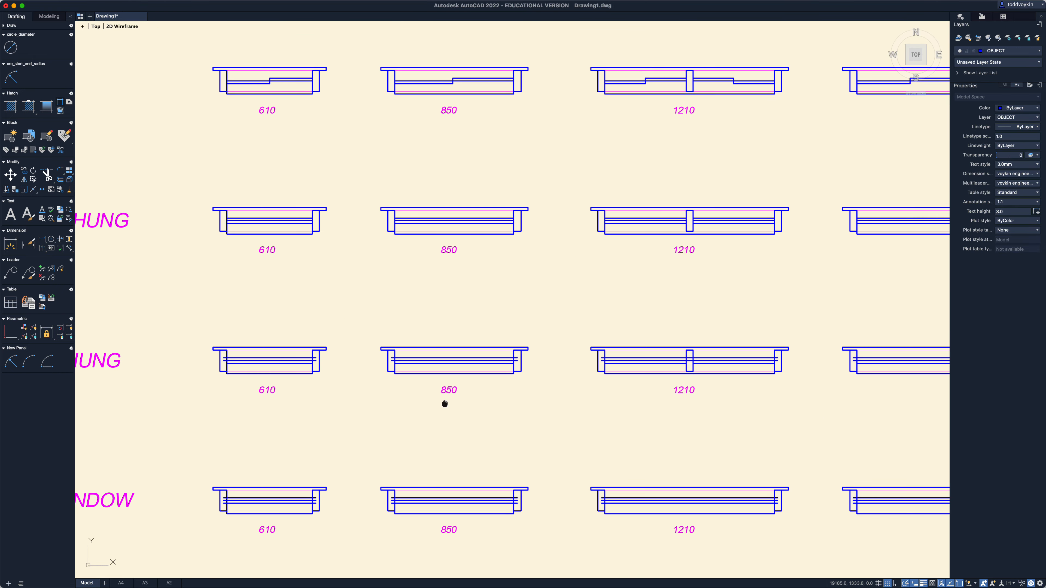
{"action": "middle_click_drag", "start_coordinate": [445, 404], "coordinate": [555, 413]}
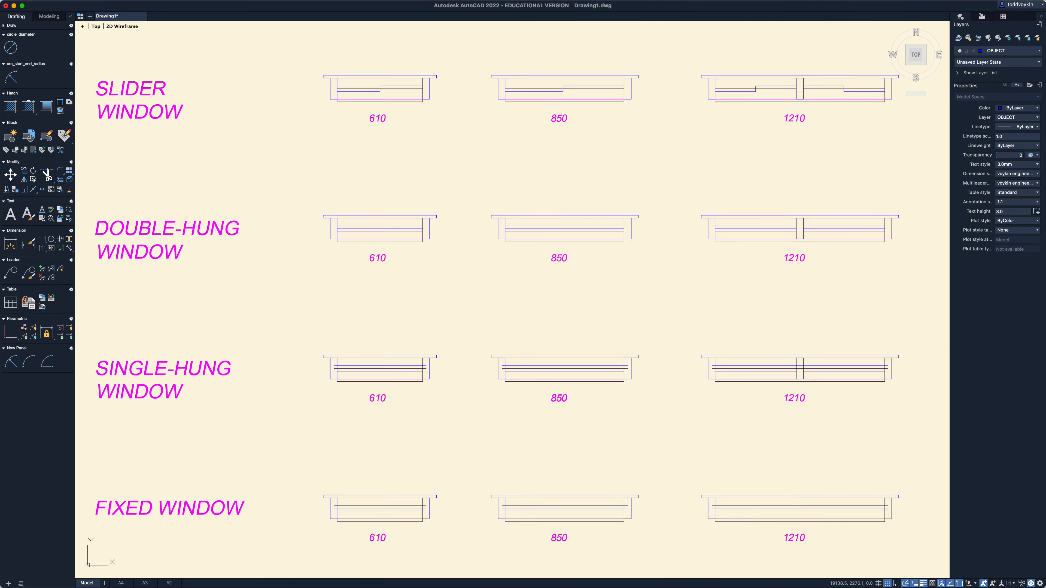
{"action": "middle_click_drag", "start_coordinate": [550, 282], "coordinate": [549, 331]}
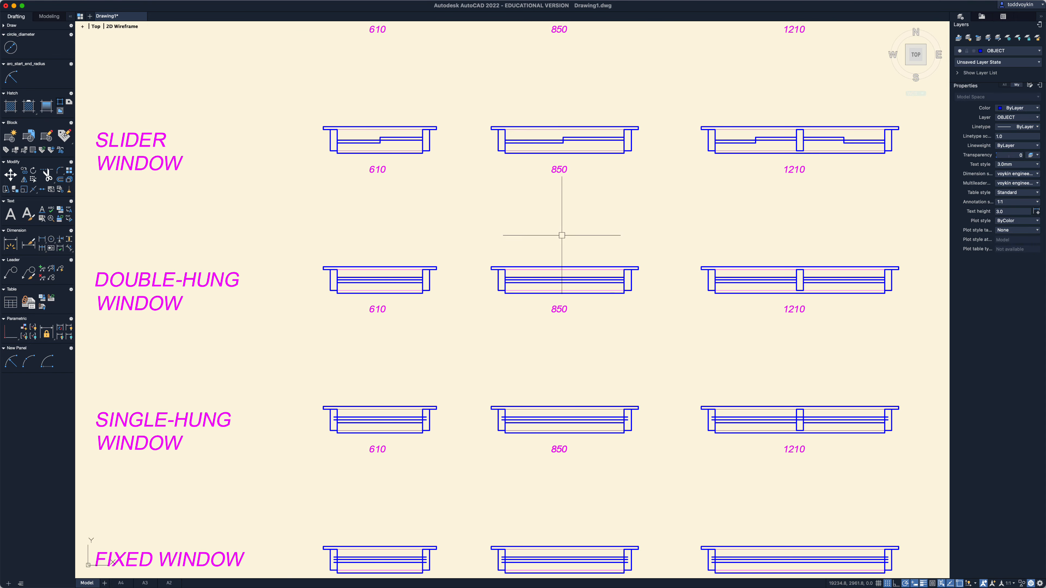
{"action": "middle_click_drag", "start_coordinate": [562, 234], "coordinate": [545, 292]}
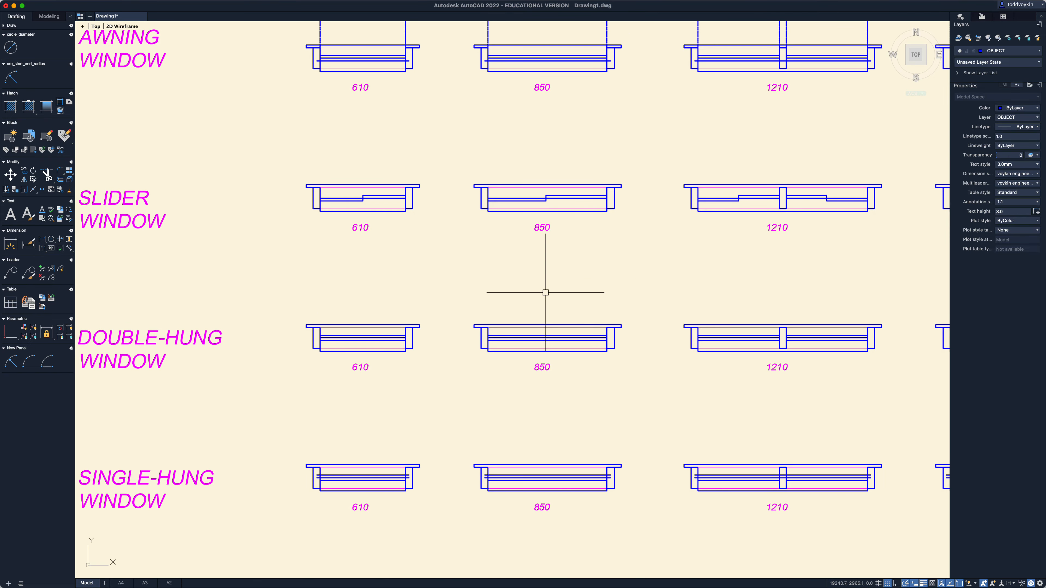
{"action": "scroll", "coordinate": [595, 295], "scroll_direction": "up", "scroll_amount": 1}
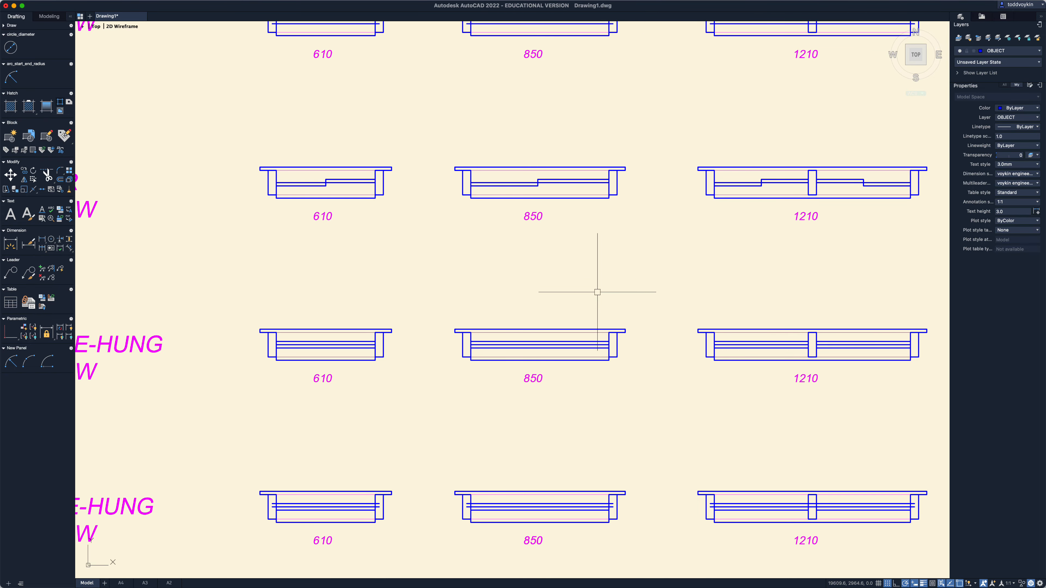
{"action": "scroll", "coordinate": [597, 292], "scroll_direction": "down", "scroll_amount": 3}
{"action": "mouse_move", "coordinate": [686, 285]}
{"action": "middle_mouse_down"}
{"action": "mouse_move", "coordinate": [586, 316]}
{"action": "mouse_move", "coordinate": [484, 395]}
{"action": "middle_mouse_up"}
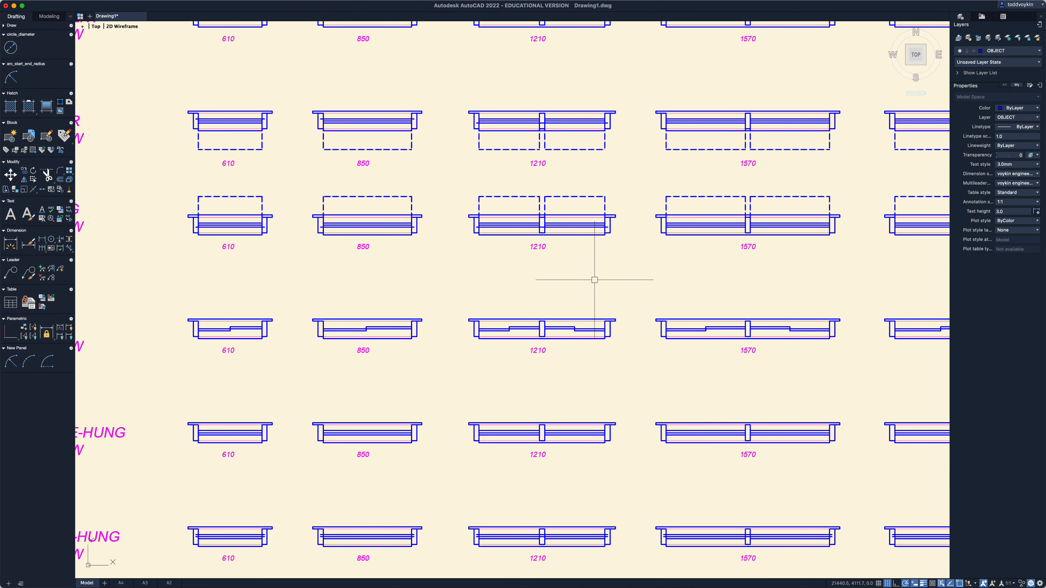
{"action": "middle_click_drag", "start_coordinate": [703, 287], "coordinate": [392, 337]}
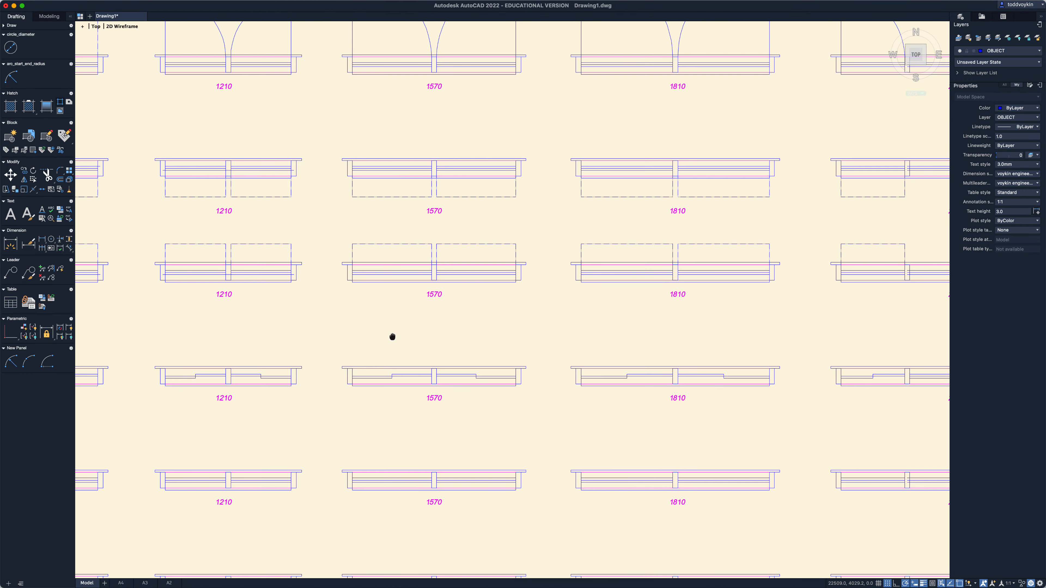
{"action": "scroll", "coordinate": [596, 322], "scroll_direction": "up", "scroll_amount": 3}
{"action": "middle_click_drag", "start_coordinate": [623, 322], "coordinate": [443, 373]}
{"action": "middle_click_drag", "start_coordinate": [594, 378], "coordinate": [444, 423]}
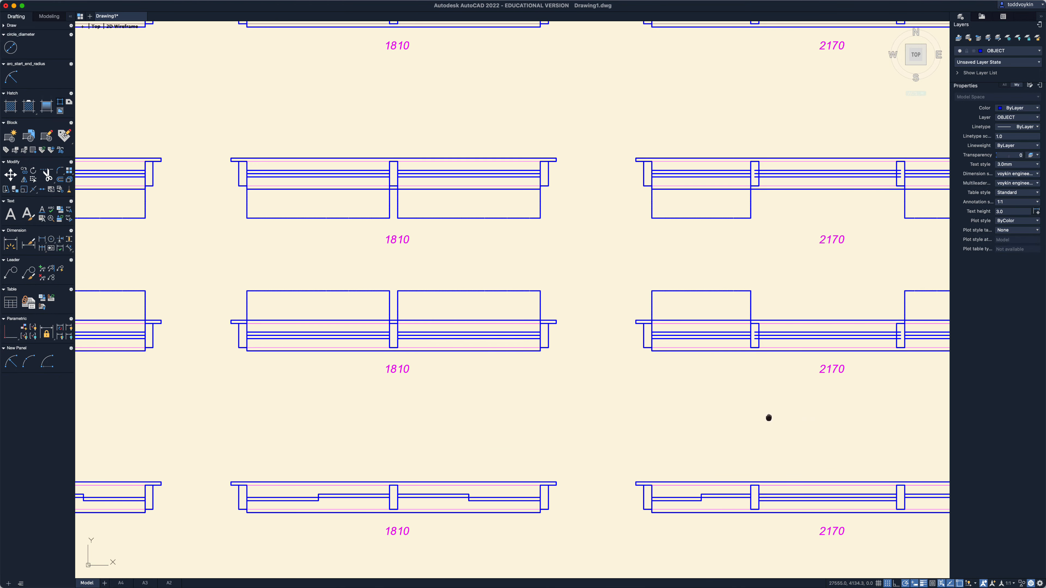
Examine the opening outlines and sash lines of the 1570 to 2170 hopper, awning, slider and casement windows.
{"action": "mouse_move", "coordinate": [769, 418]}
{"action": "middle_mouse_down"}
{"action": "mouse_move", "coordinate": [675, 421]}
{"action": "mouse_move", "coordinate": [701, 351]}
{"action": "middle_mouse_up"}
{"action": "scroll", "coordinate": [701, 351], "scroll_direction": "down", "scroll_amount": 3}
{"action": "mouse_move", "coordinate": [596, 399]}
{"action": "middle_mouse_down"}
{"action": "mouse_move", "coordinate": [659, 324]}
{"action": "mouse_move", "coordinate": [684, 317]}
{"action": "mouse_move", "coordinate": [658, 420]}
{"action": "middle_mouse_up"}
{"action": "middle_click_drag", "start_coordinate": [722, 368], "coordinate": [659, 422]}
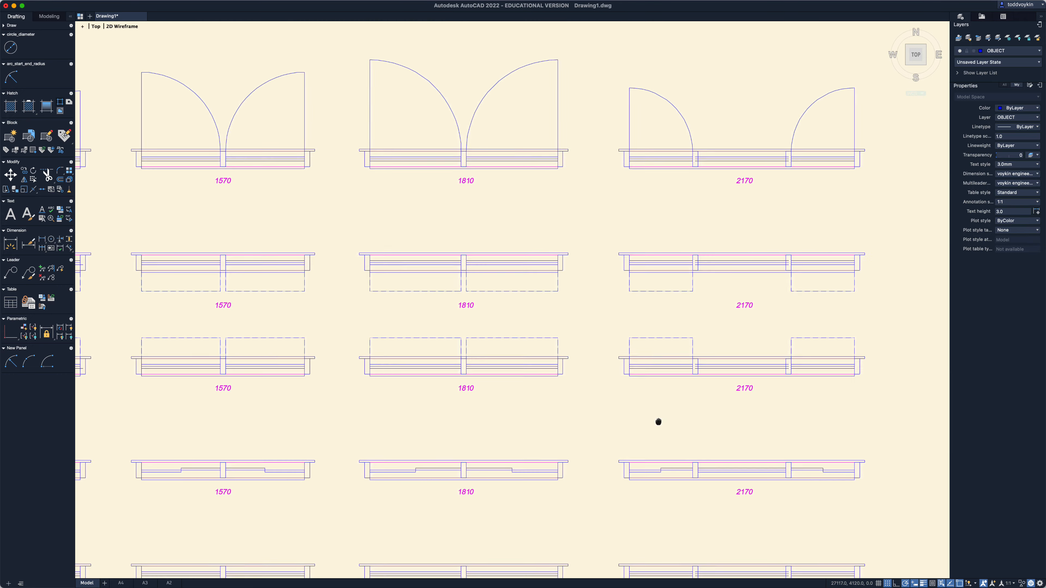
{"action": "scroll", "coordinate": [732, 342], "scroll_direction": "up", "scroll_amount": 4}
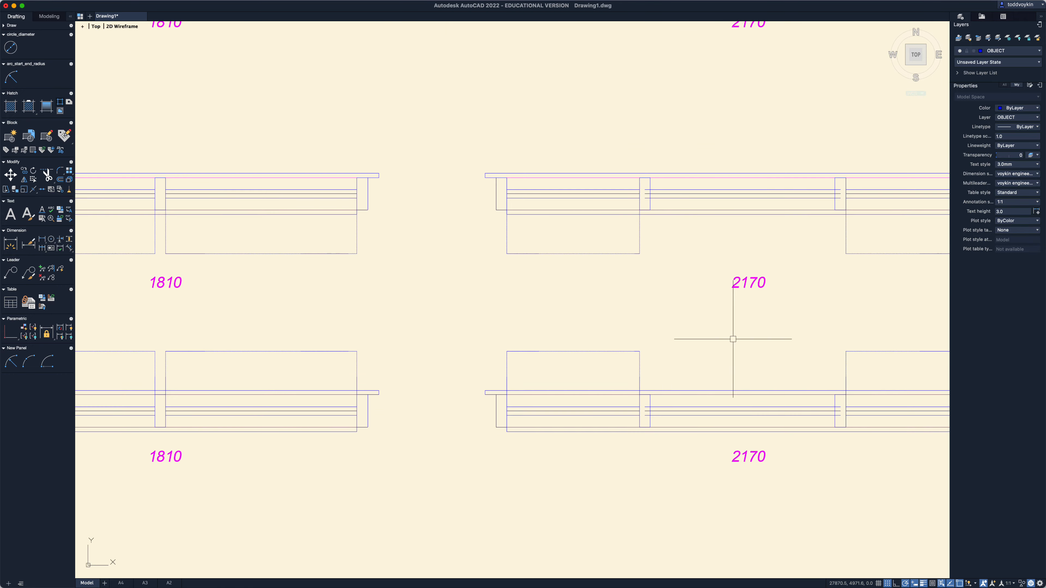
{"action": "mouse_move", "coordinate": [733, 339]}
{"action": "middle_mouse_down"}
{"action": "mouse_move", "coordinate": [554, 434]}
{"action": "mouse_move", "coordinate": [582, 495]}
{"action": "middle_mouse_up"}
{"action": "mouse_move", "coordinate": [563, 297]}
{"action": "middle_mouse_down"}
{"action": "mouse_move", "coordinate": [579, 332]}
{"action": "mouse_move", "coordinate": [581, 395]}
{"action": "middle_mouse_up"}
{"action": "scroll", "coordinate": [484, 245], "scroll_direction": "up", "scroll_amount": 6}
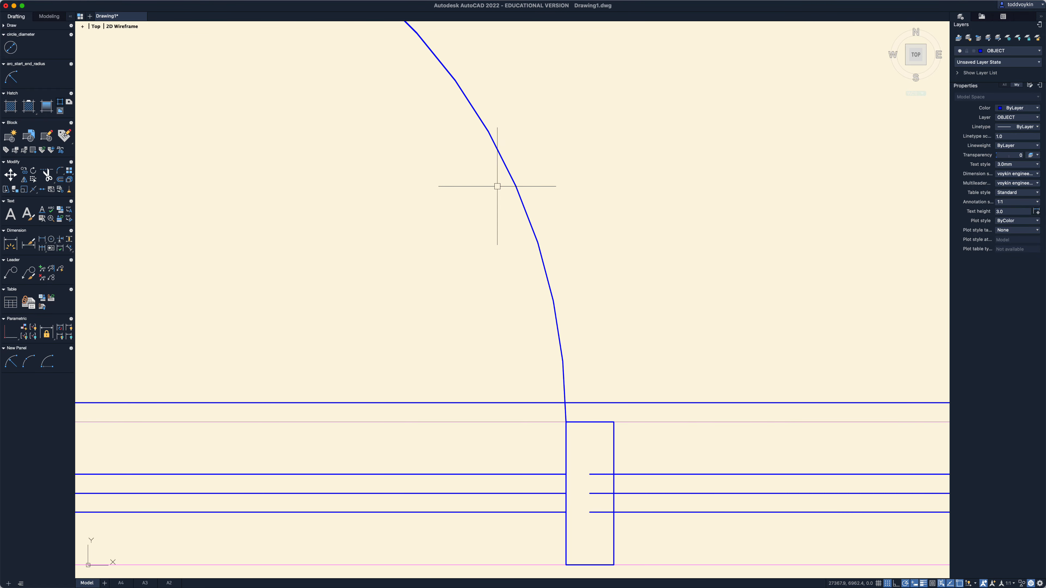
Check the linetype and linetype scale of the right-hand swing arc and sash line on the 2170 casement window.
{"action": "scroll", "coordinate": [523, 188], "scroll_direction": "down", "scroll_amount": 4}
{"action": "scroll", "coordinate": [525, 192], "scroll_direction": "down", "scroll_amount": 3}
{"action": "left_click", "coordinate": [826, 192]}
{"action": "left_click", "coordinate": [692, 114]}
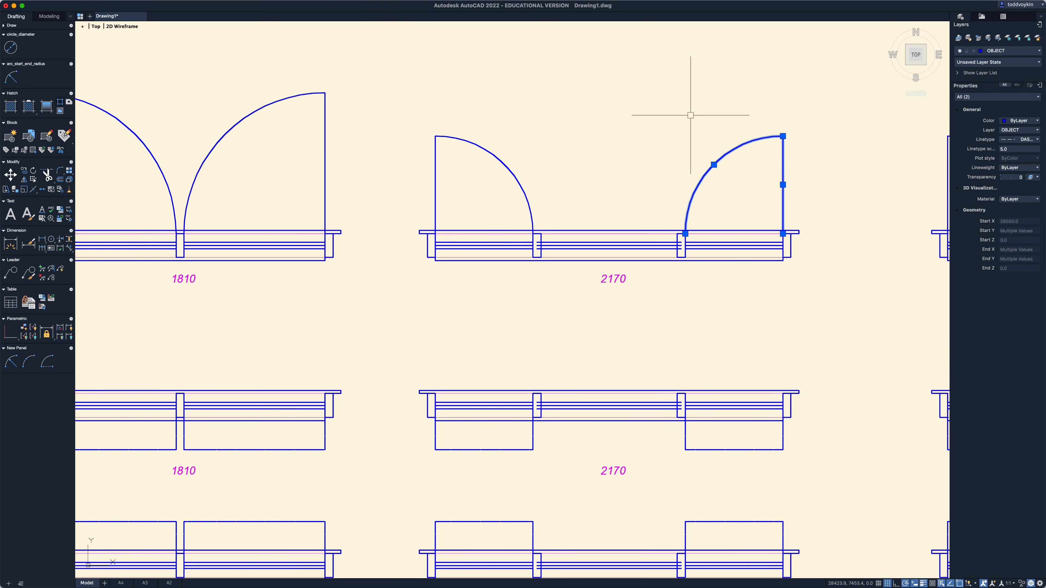
{"action": "key", "text": "Escape"}
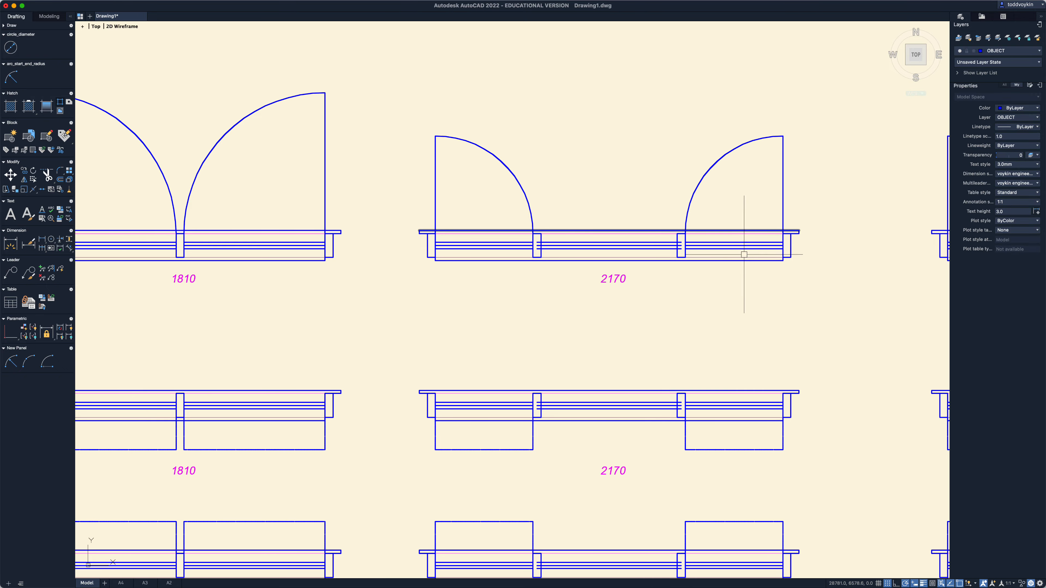
Set the linetype of both swing arcs and their open sash lines on the 2170 casement window to DASHED.
{"action": "scroll", "coordinate": [746, 222], "scroll_direction": "down", "scroll_amount": 6}
{"action": "scroll", "coordinate": [752, 291], "scroll_direction": "down", "scroll_amount": 2}
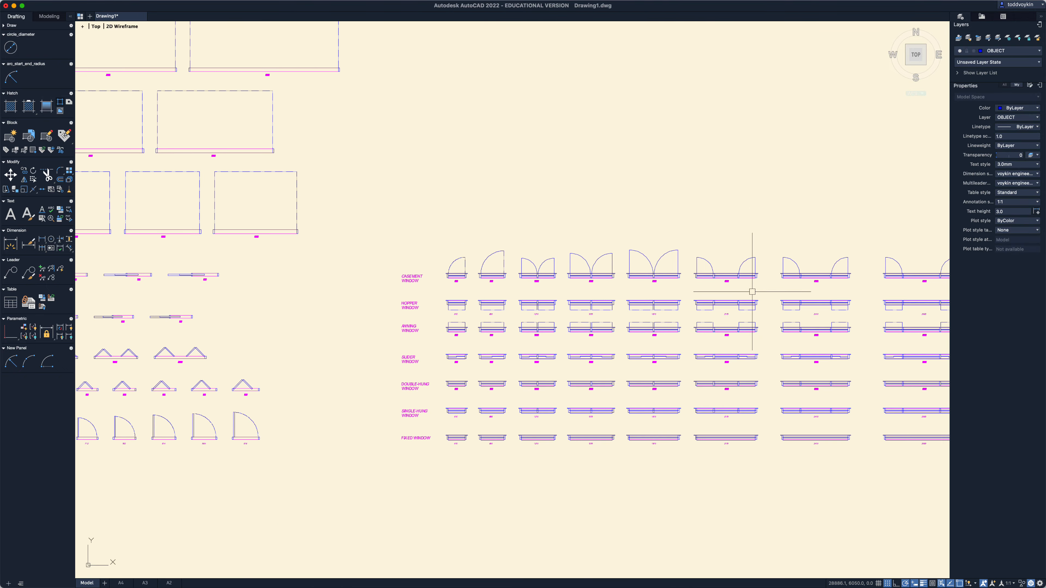
{"action": "scroll", "coordinate": [751, 292], "scroll_direction": "up", "scroll_amount": 6}
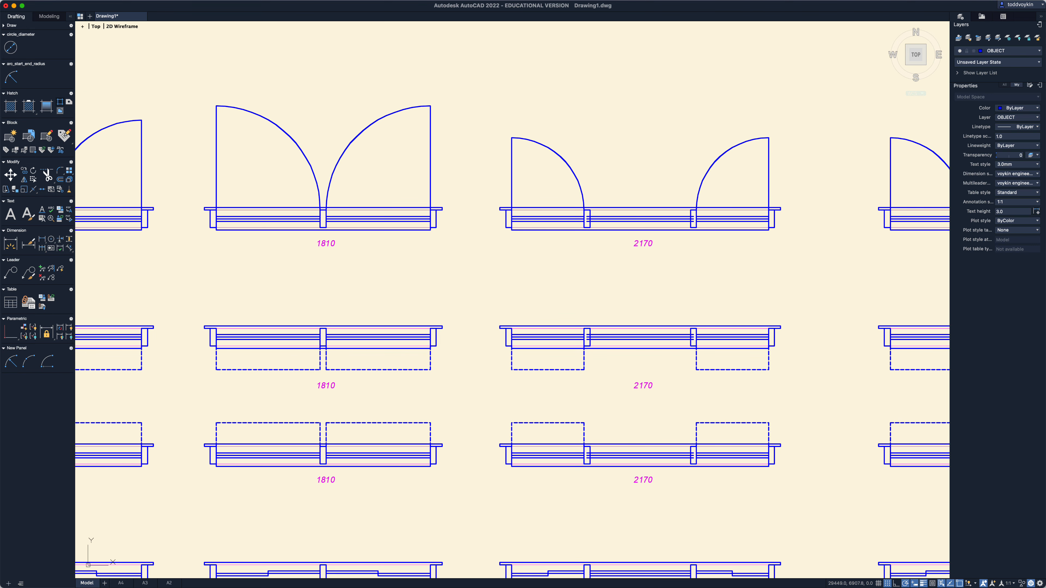
{"action": "left_click", "coordinate": [822, 204]}
{"action": "left_click", "coordinate": [507, 106]}
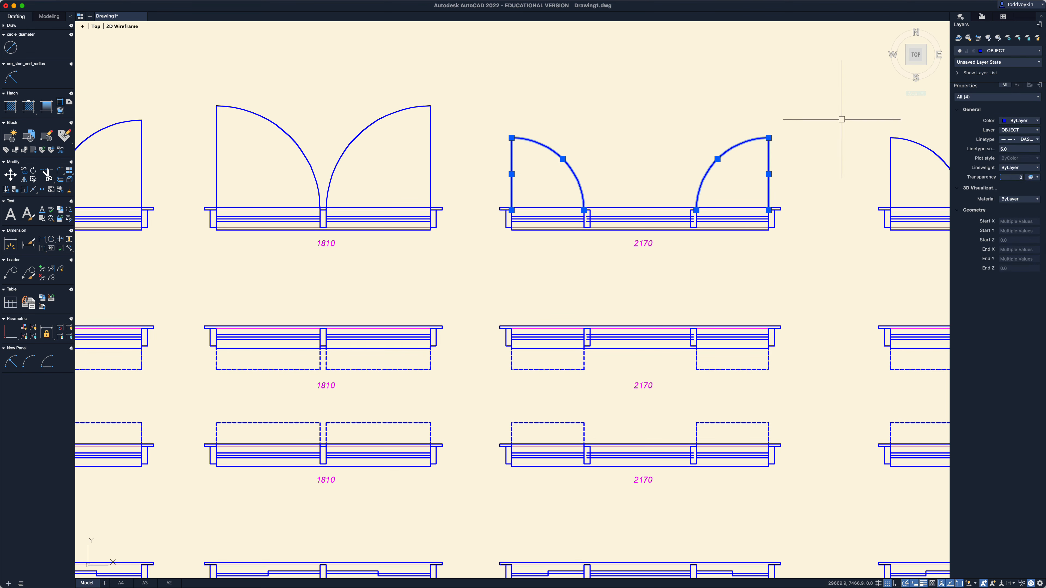
{"action": "left_click", "coordinate": [1021, 140]}
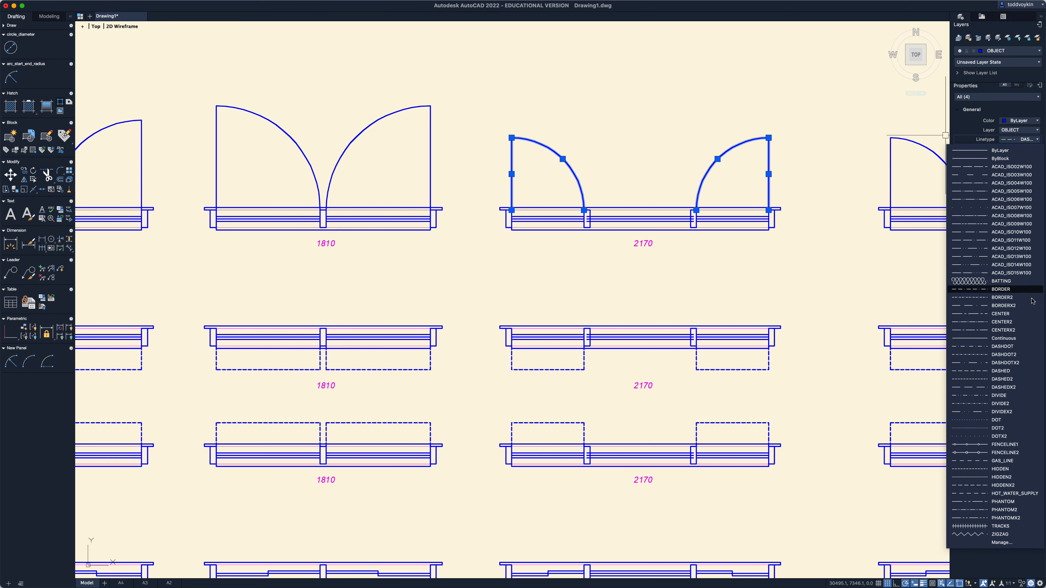
{"action": "left_click", "coordinate": [1011, 372]}
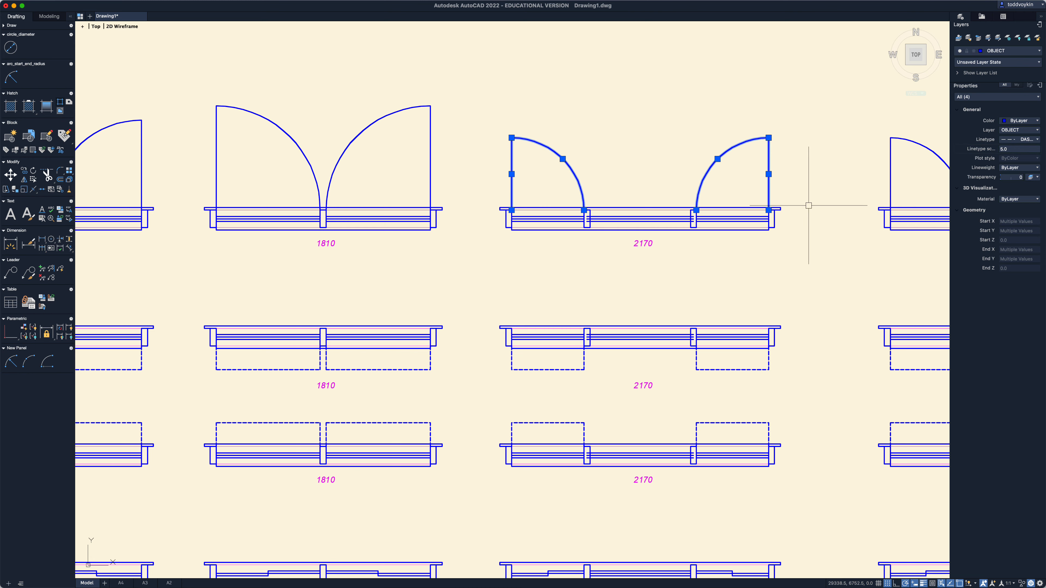
{"action": "key", "text": "Escape"}
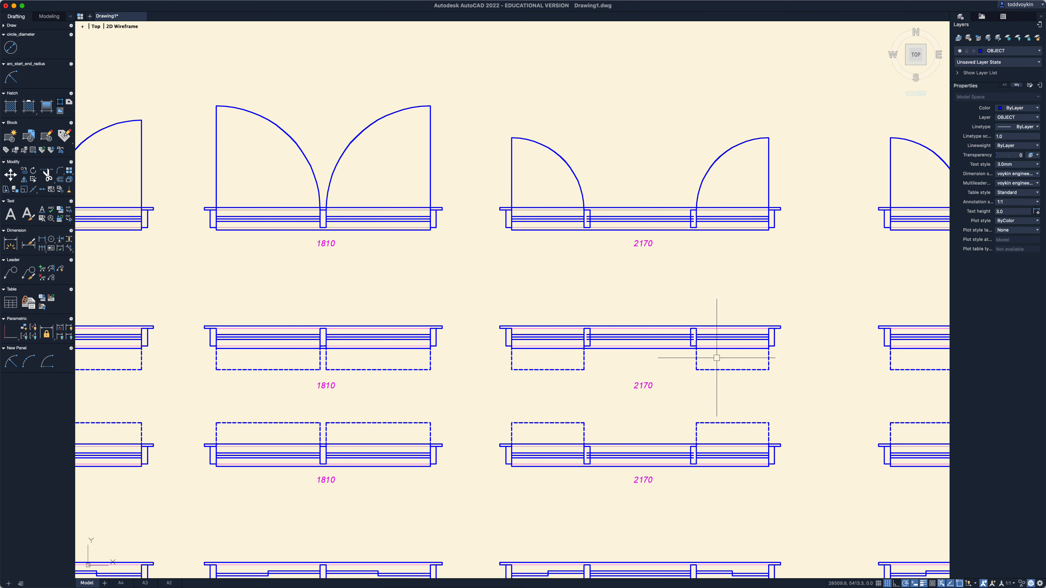
Switch to the A3 layout and check how the dashed opening outlines display across the window columns from 610 to 2650.
{"action": "scroll", "coordinate": [563, 276], "scroll_direction": "down", "scroll_amount": 3}
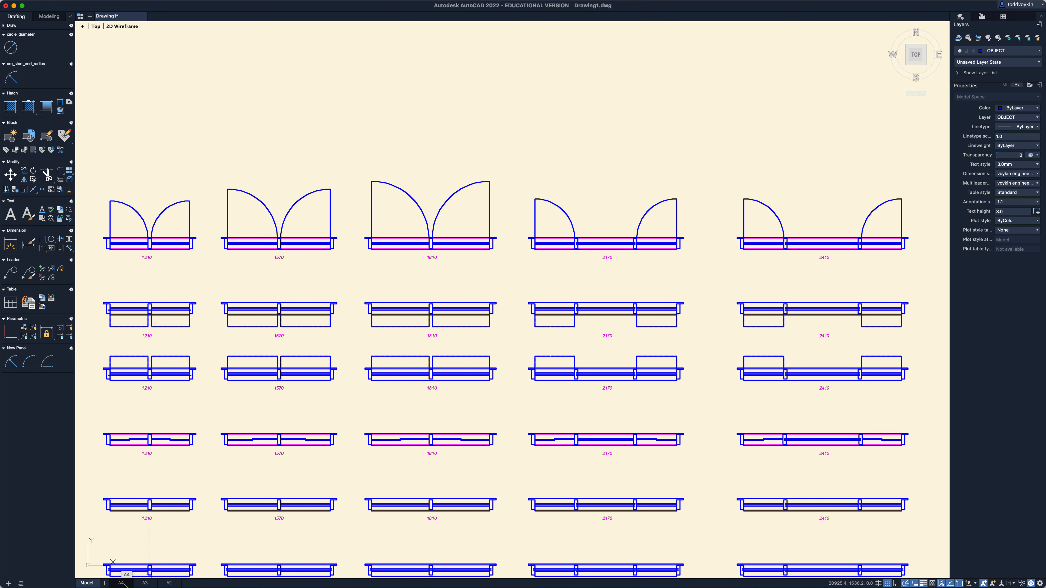
{"action": "left_click", "coordinate": [145, 583]}
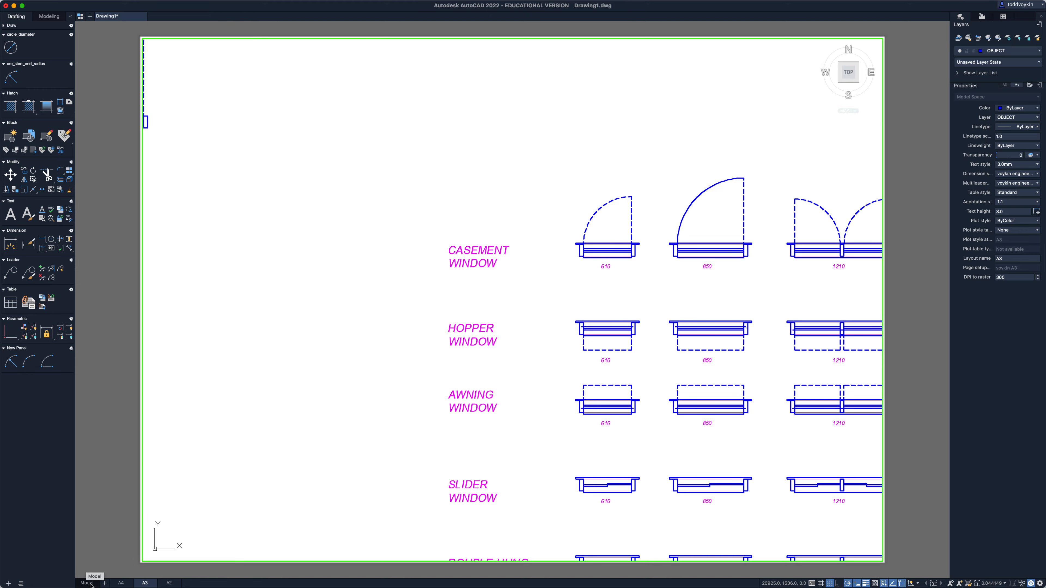
{"action": "scroll", "coordinate": [650, 358], "scroll_direction": "right", "scroll_amount": 10}
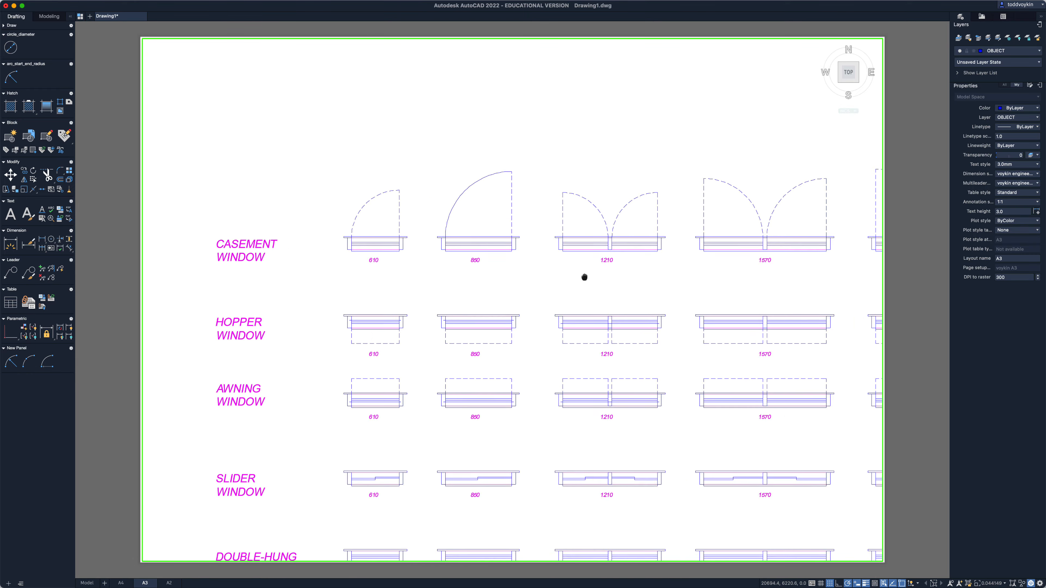
{"action": "scroll", "coordinate": [461, 267], "scroll_direction": "right", "scroll_amount": 10}
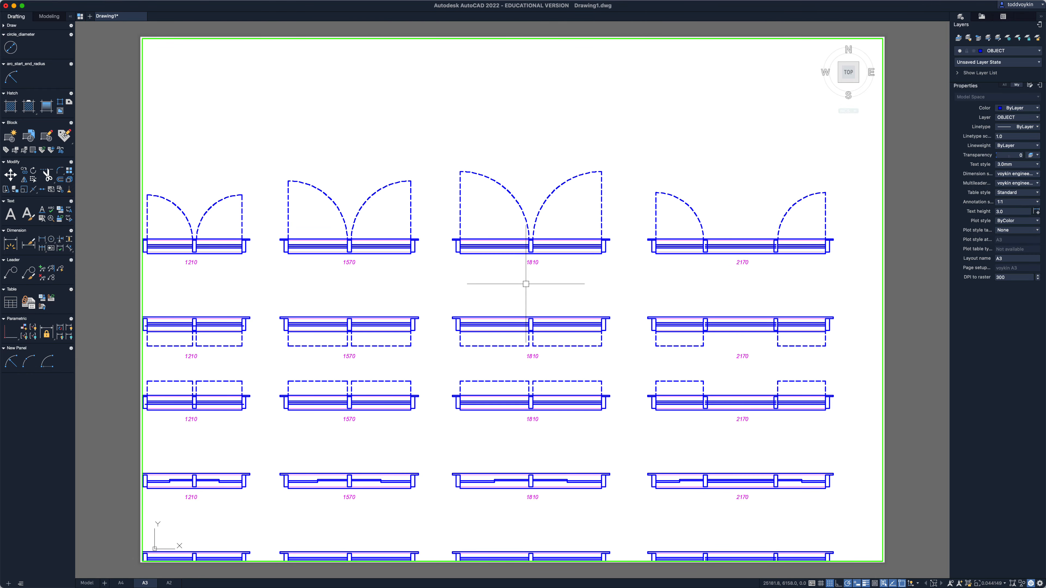
{"action": "scroll", "coordinate": [625, 281], "scroll_direction": "right", "scroll_amount": 10}
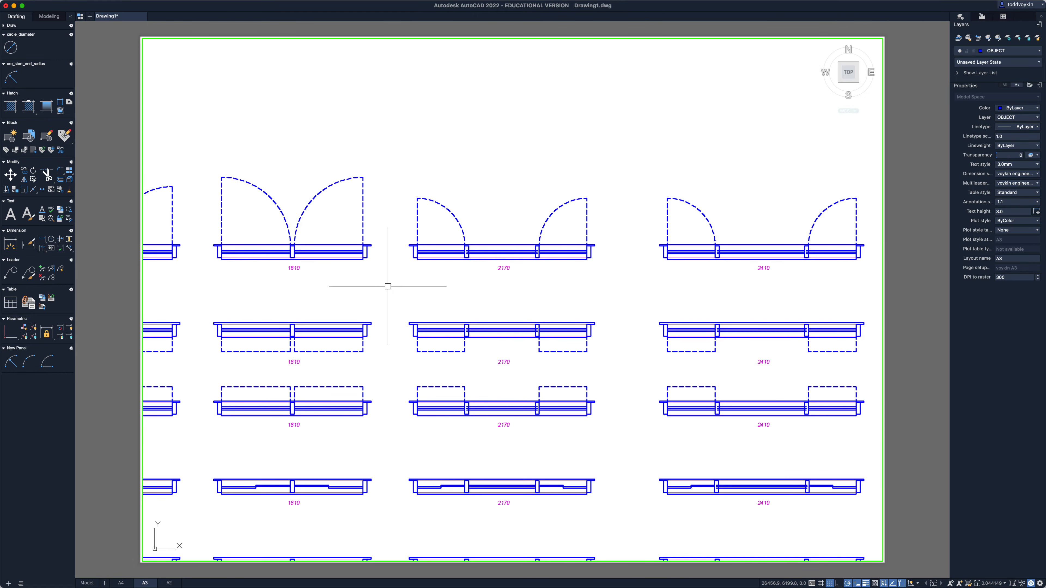
{"action": "scroll", "coordinate": [644, 298], "scroll_direction": "right", "scroll_amount": 10}
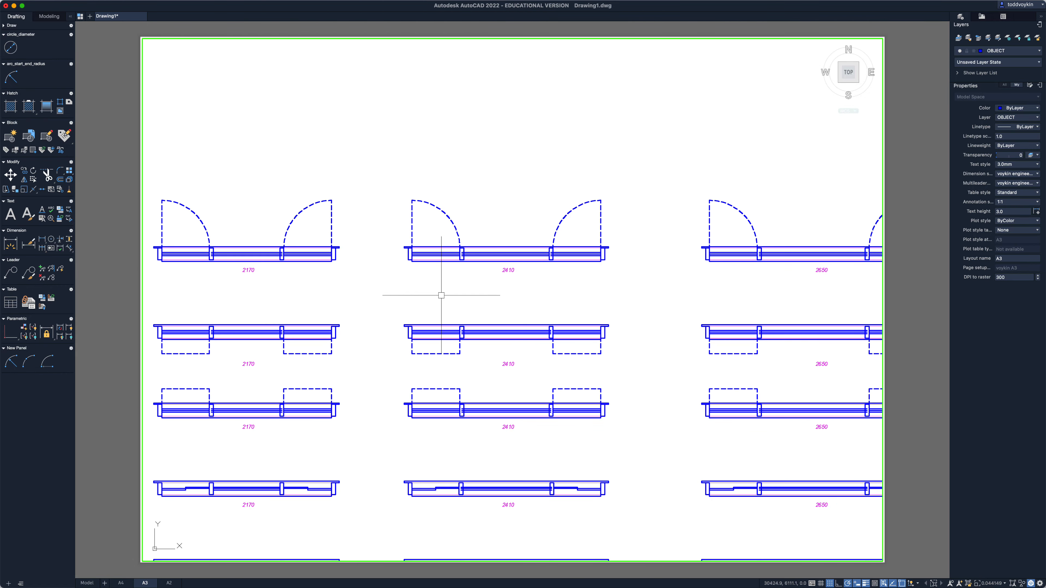
{"action": "middle_click_drag", "start_coordinate": [551, 294], "coordinate": [364, 274]}
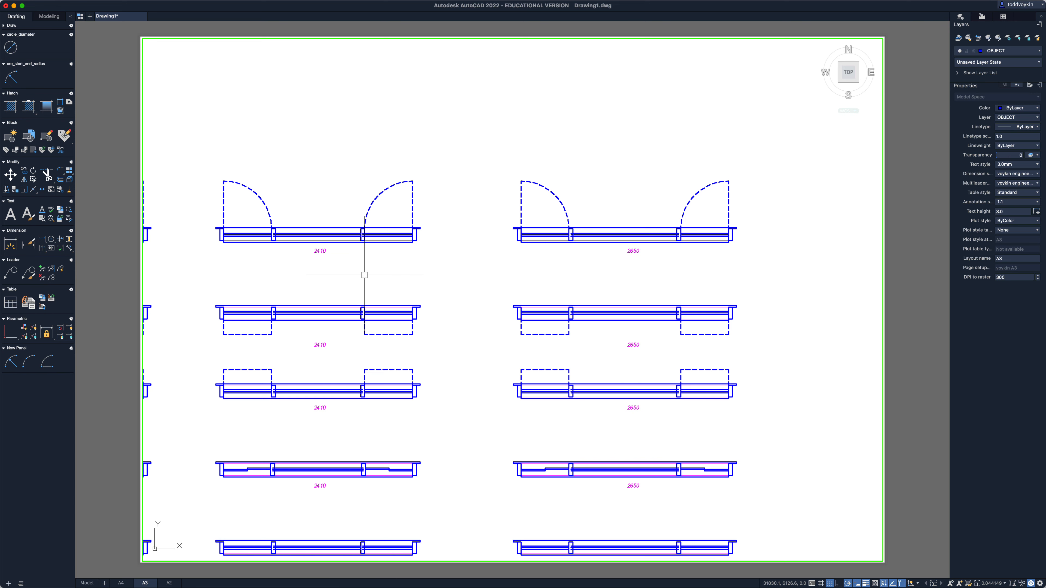